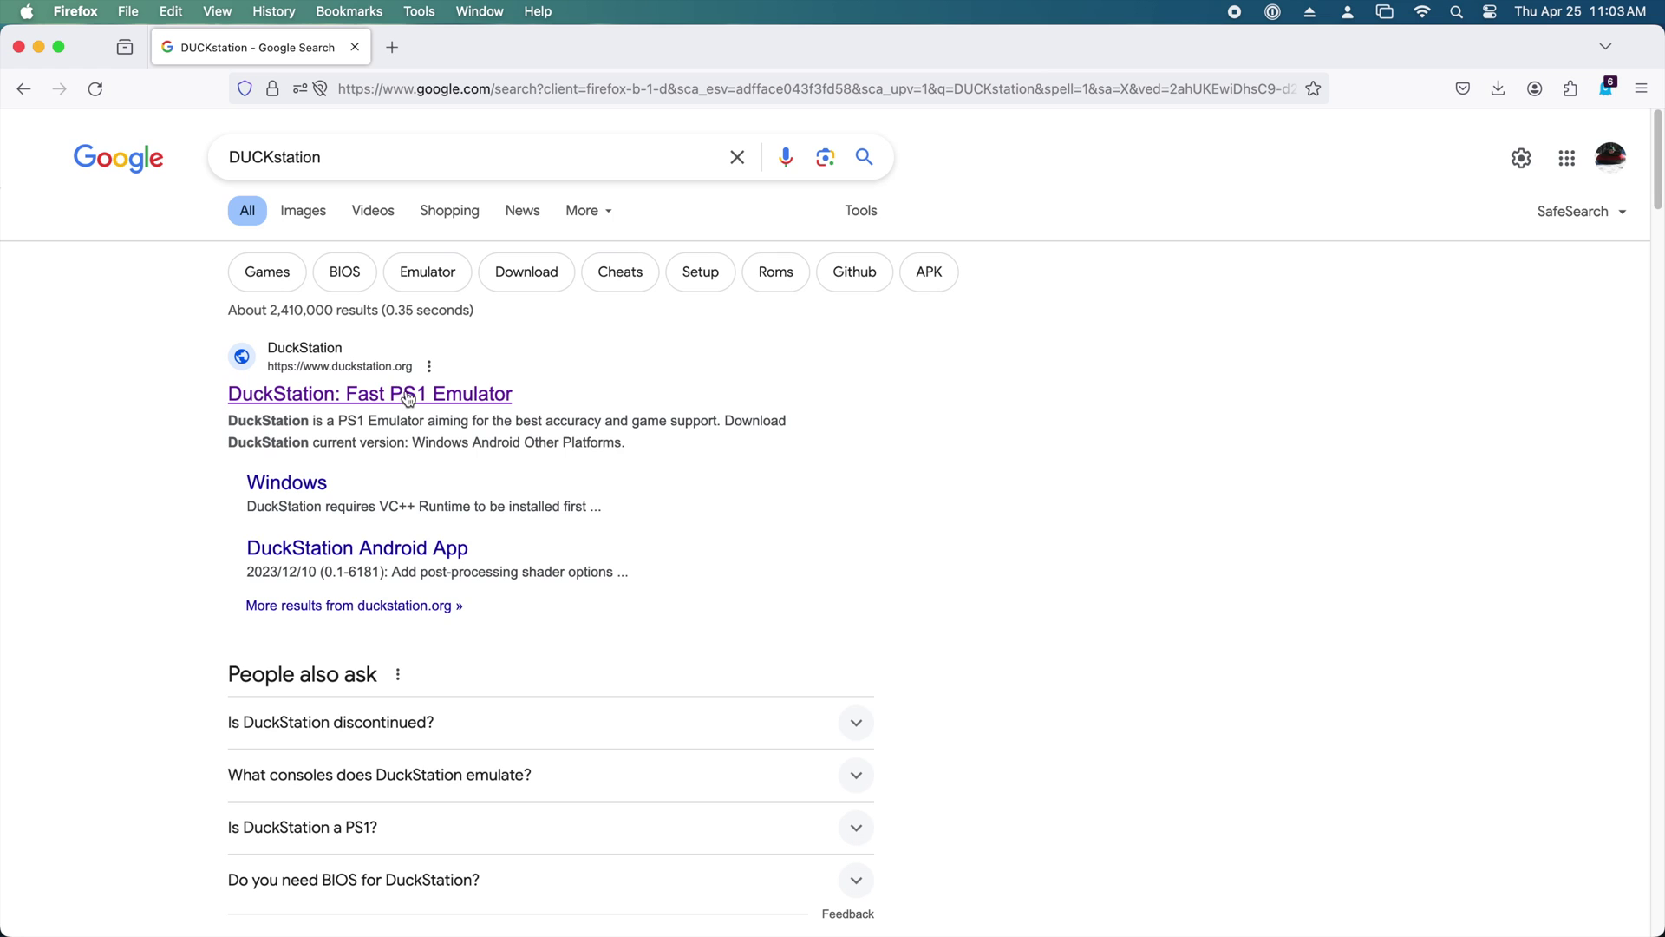
# Open the DuckStation website's Other Platforms downloads and download duckstation-mac-release.zip from the Latest Rolling Release assets
pyautogui.click(439, 392)
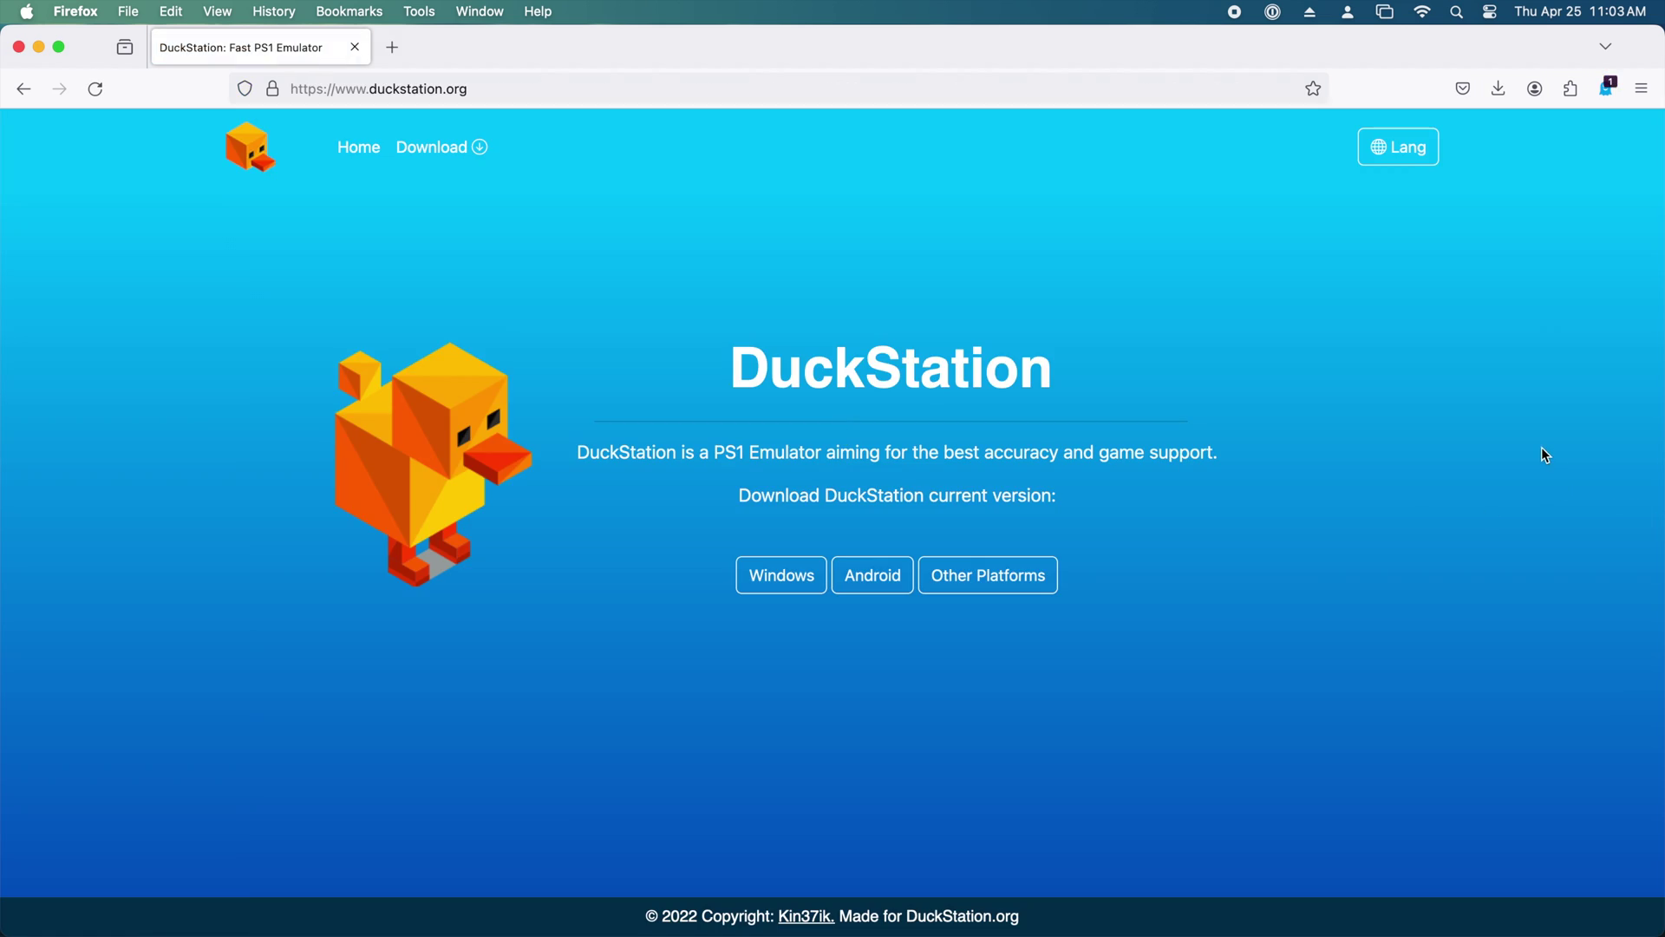
pyautogui.click(1012, 582)
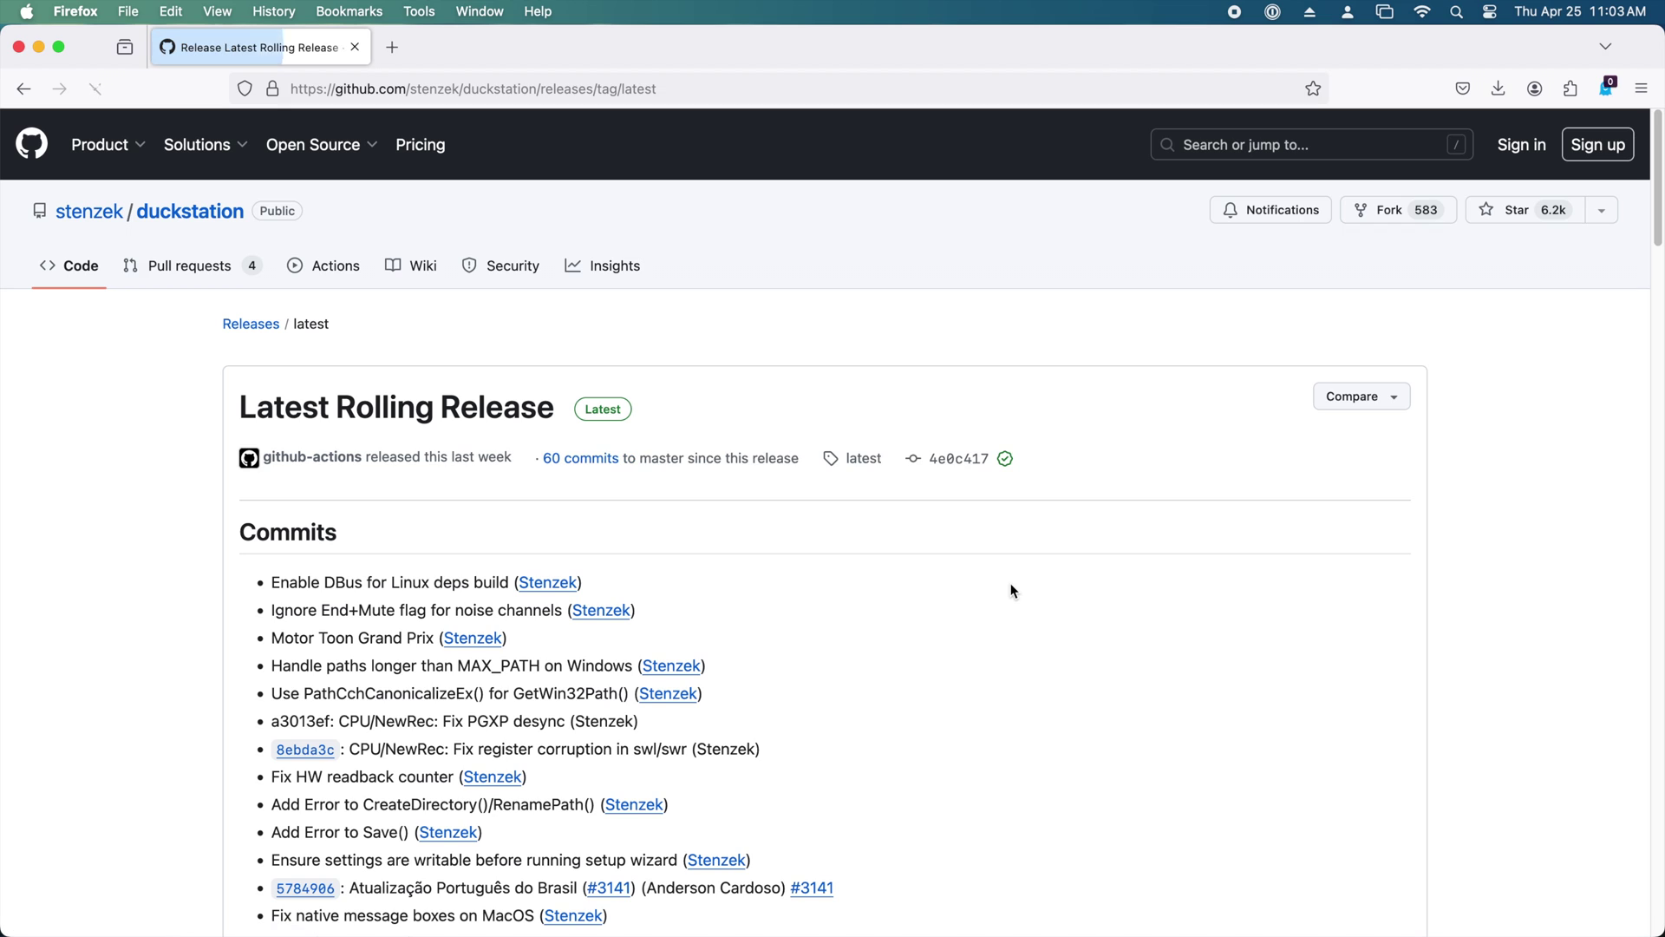
pyautogui.scroll(-20, 1448, 598)
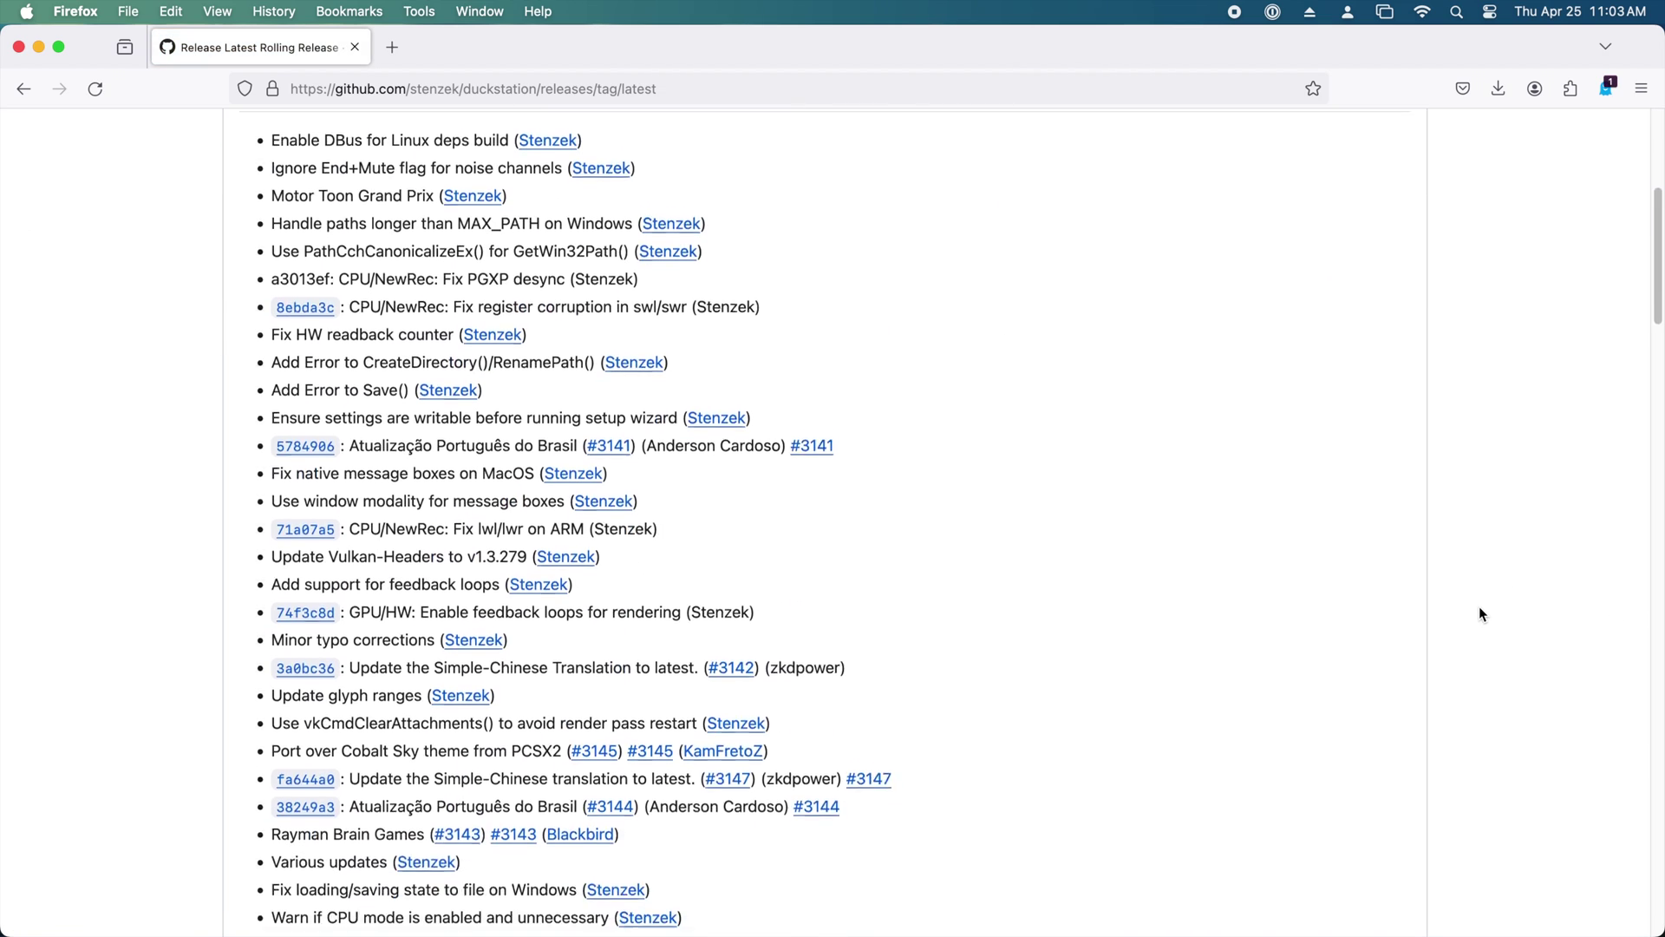
pyautogui.scroll(-20, 1480, 613)
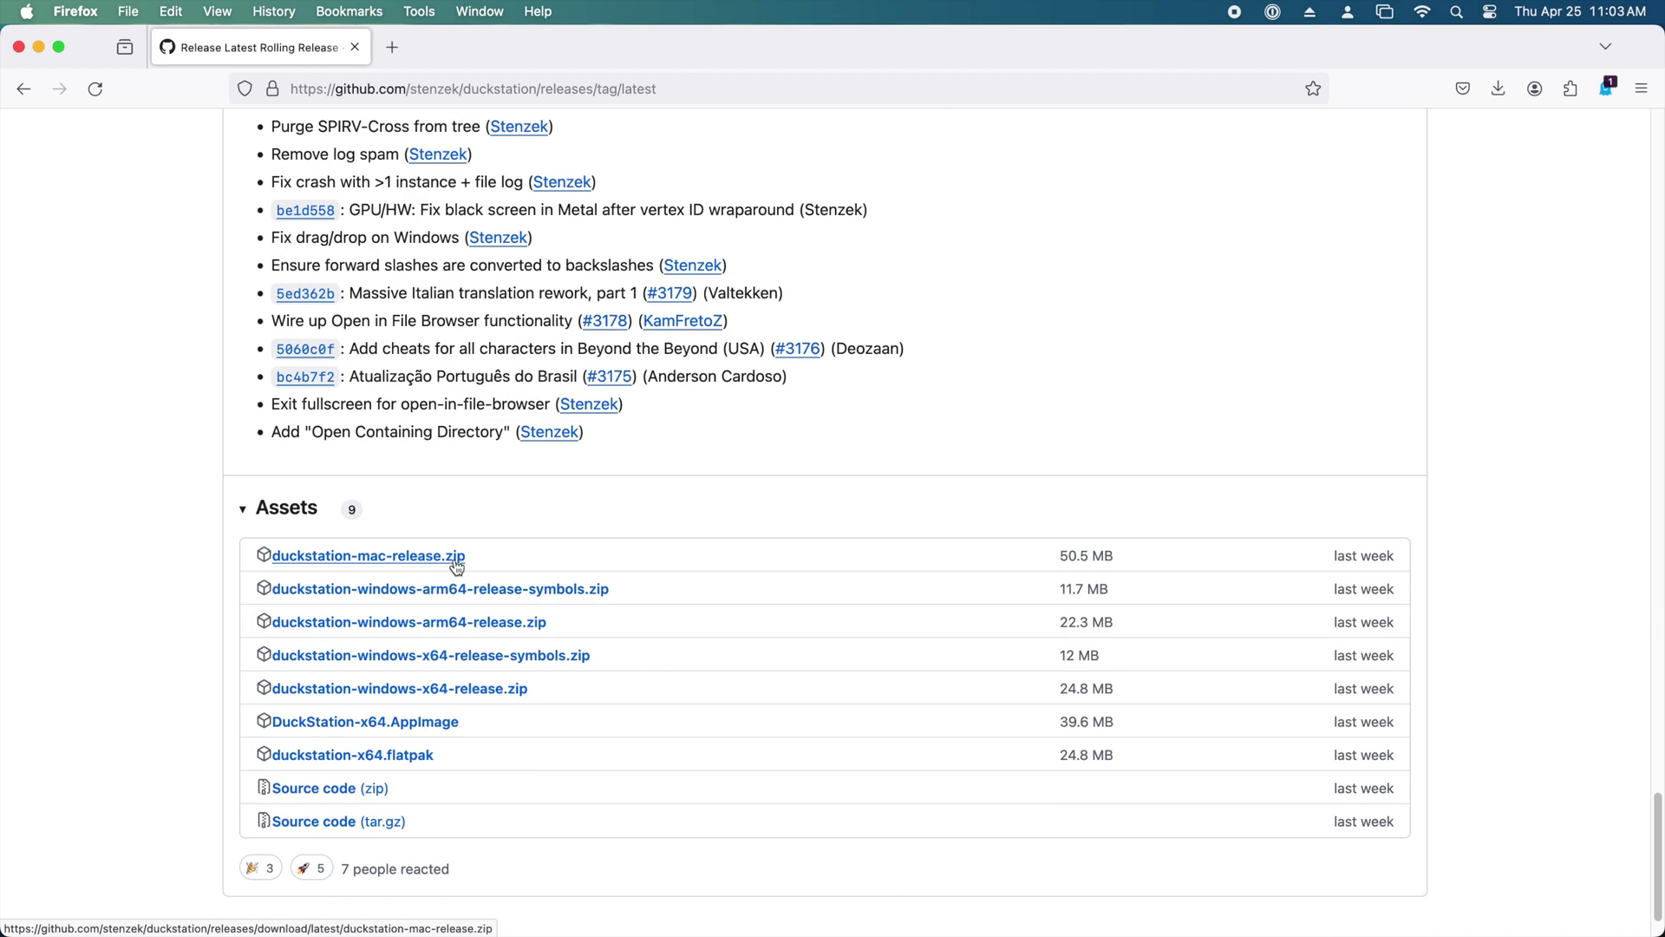
pyautogui.click(456, 565)
pyautogui.press('Escape')
# Browse the list of all DuckStation releases on GitHub and expand the assets of the release just above v0.1-6292
pyautogui.press('super+Up')
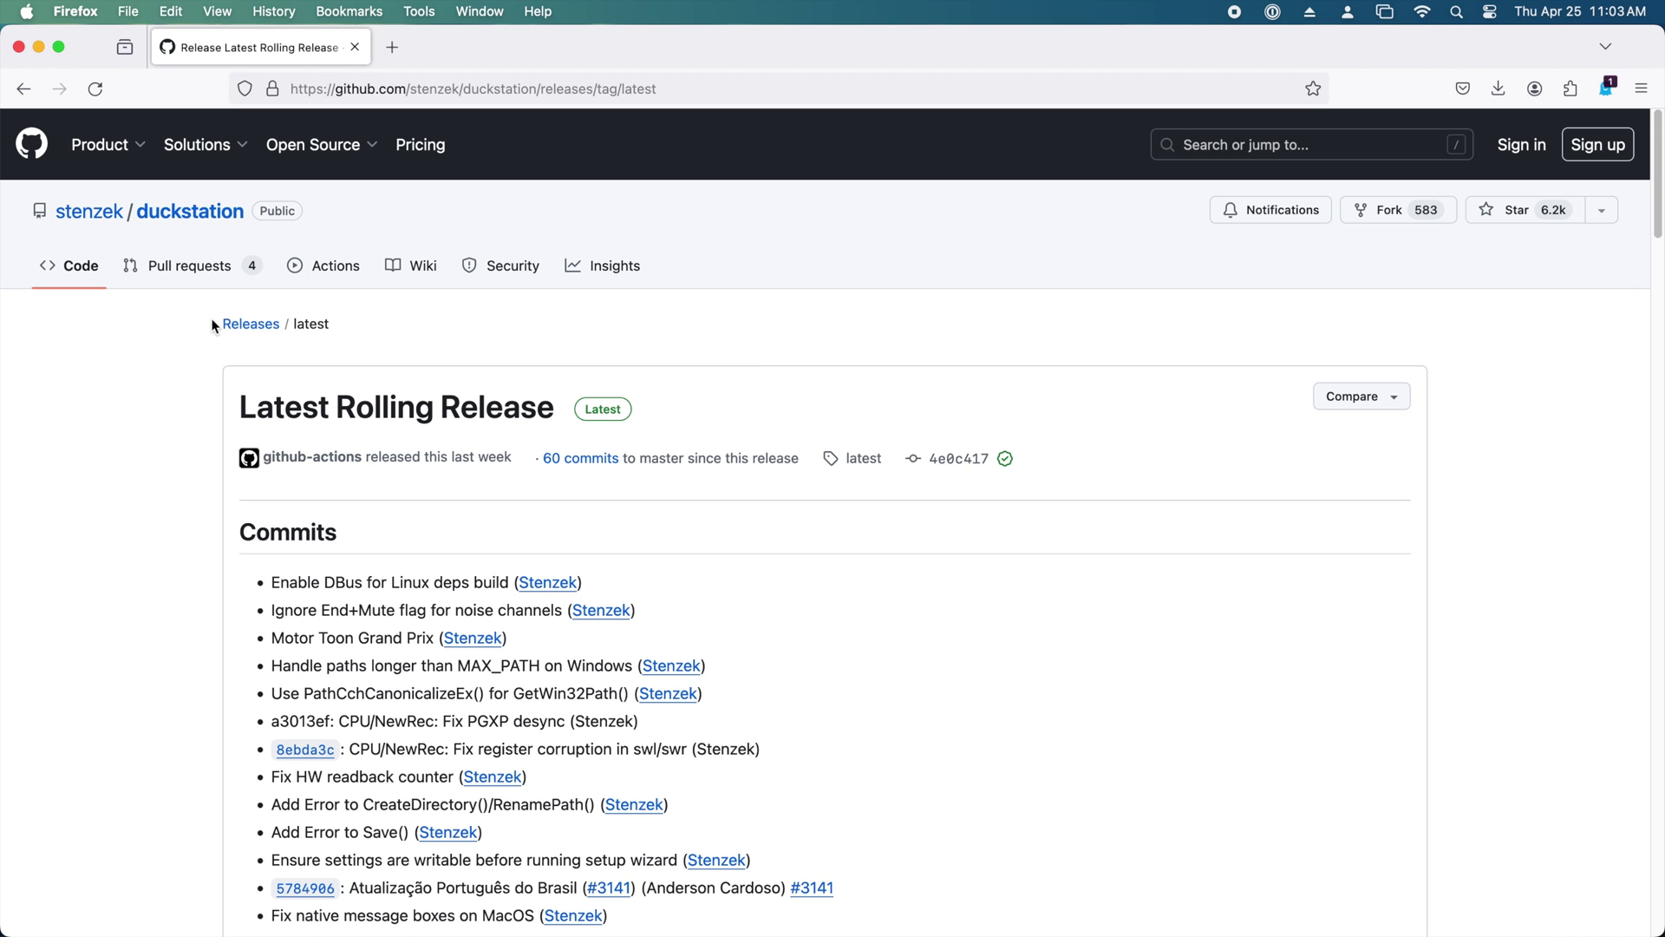
pyautogui.click(274, 326)
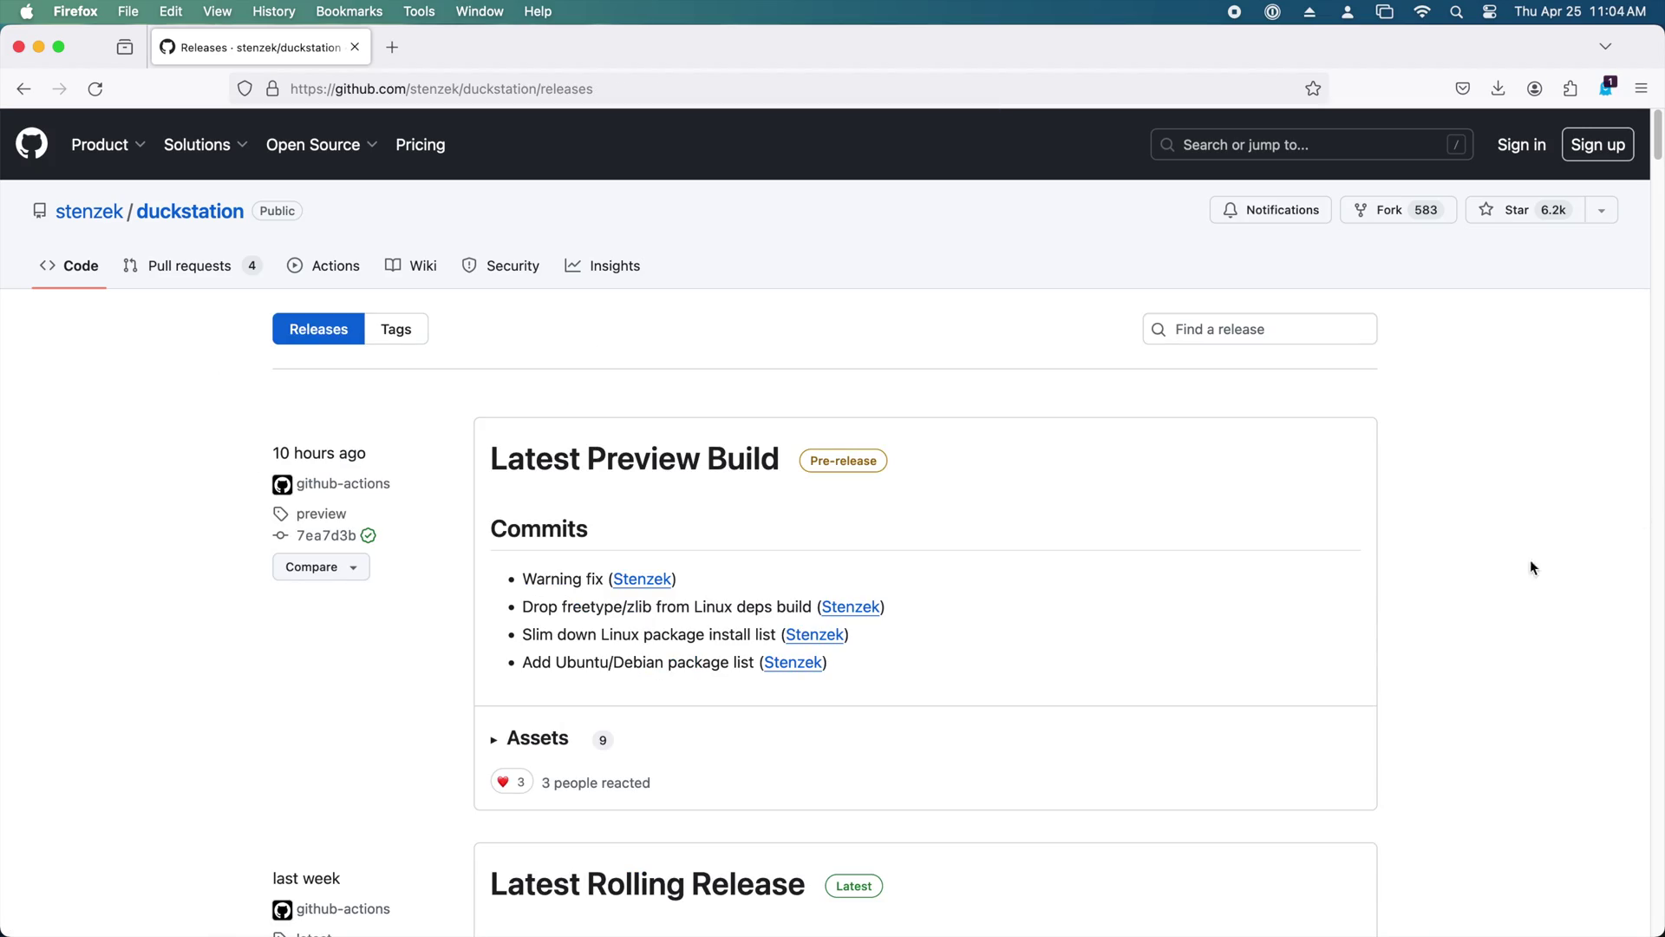
pyautogui.scroll(-20, 1473, 566)
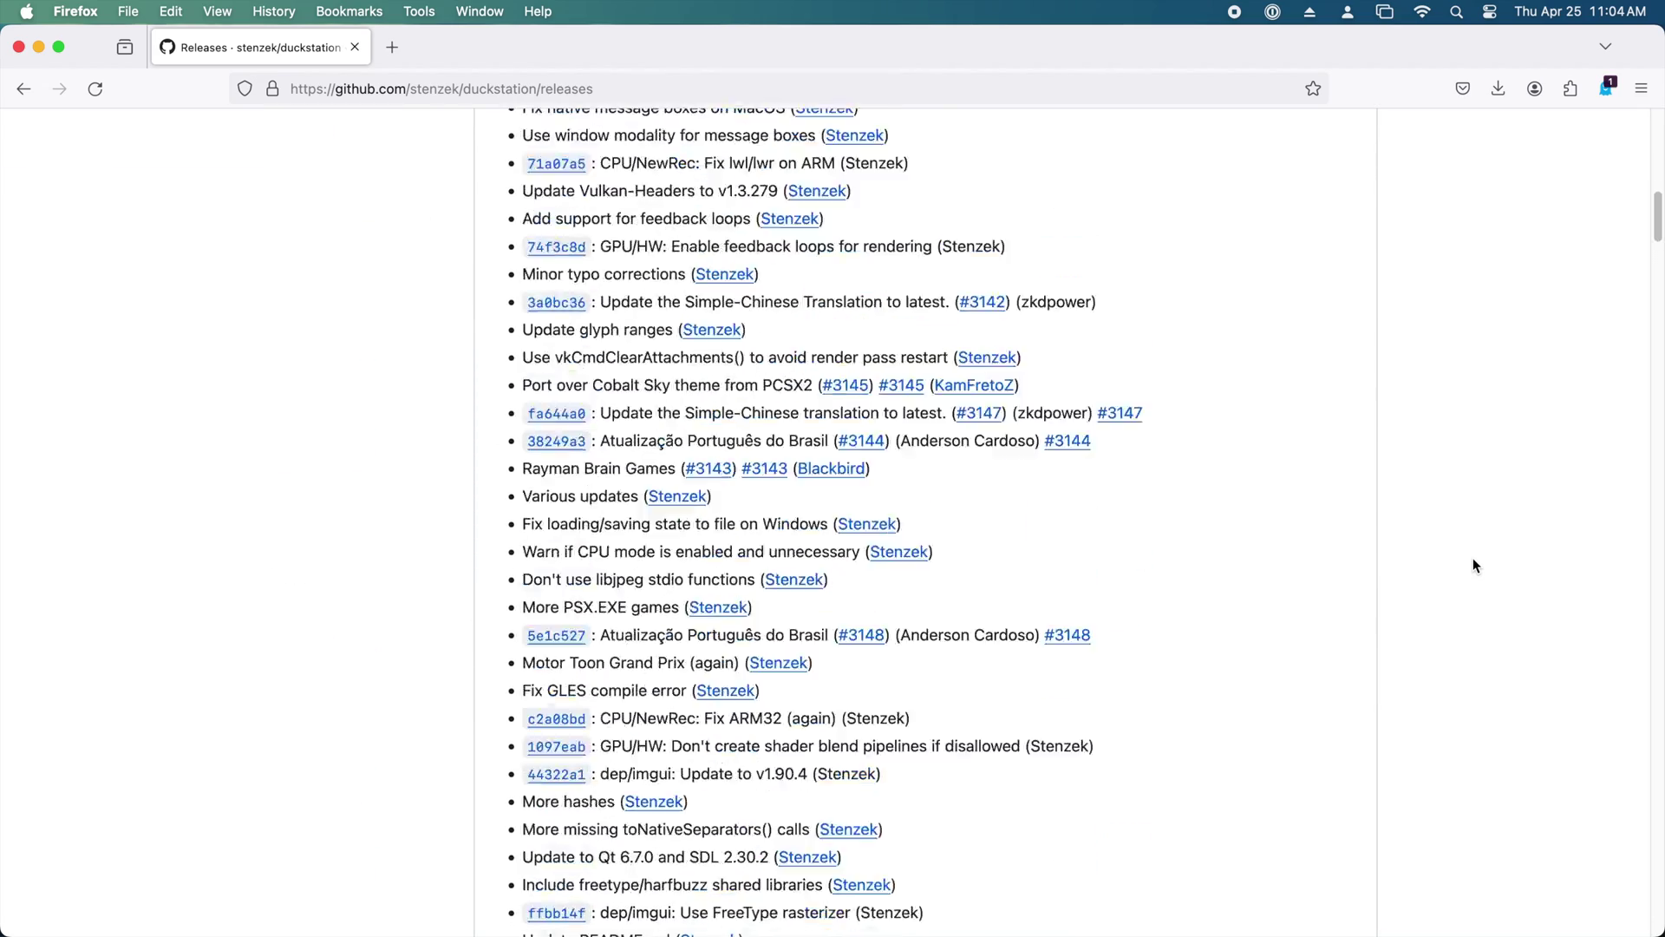
pyautogui.scroll(-20, 1474, 567)
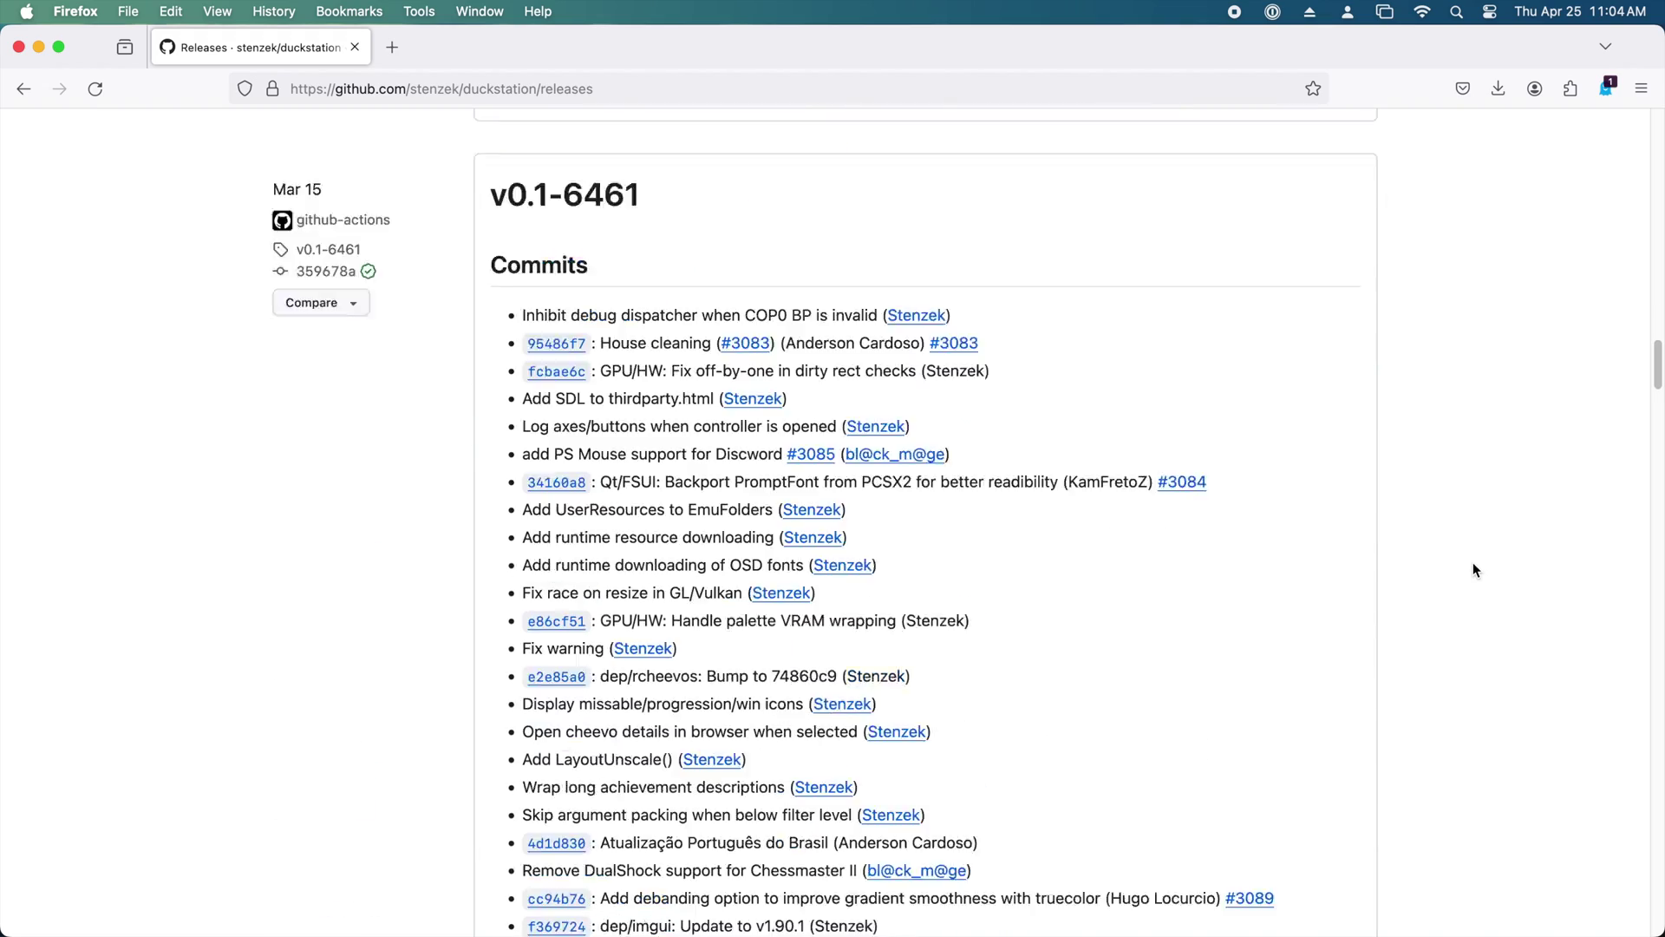
pyautogui.scroll(-20, 1473, 566)
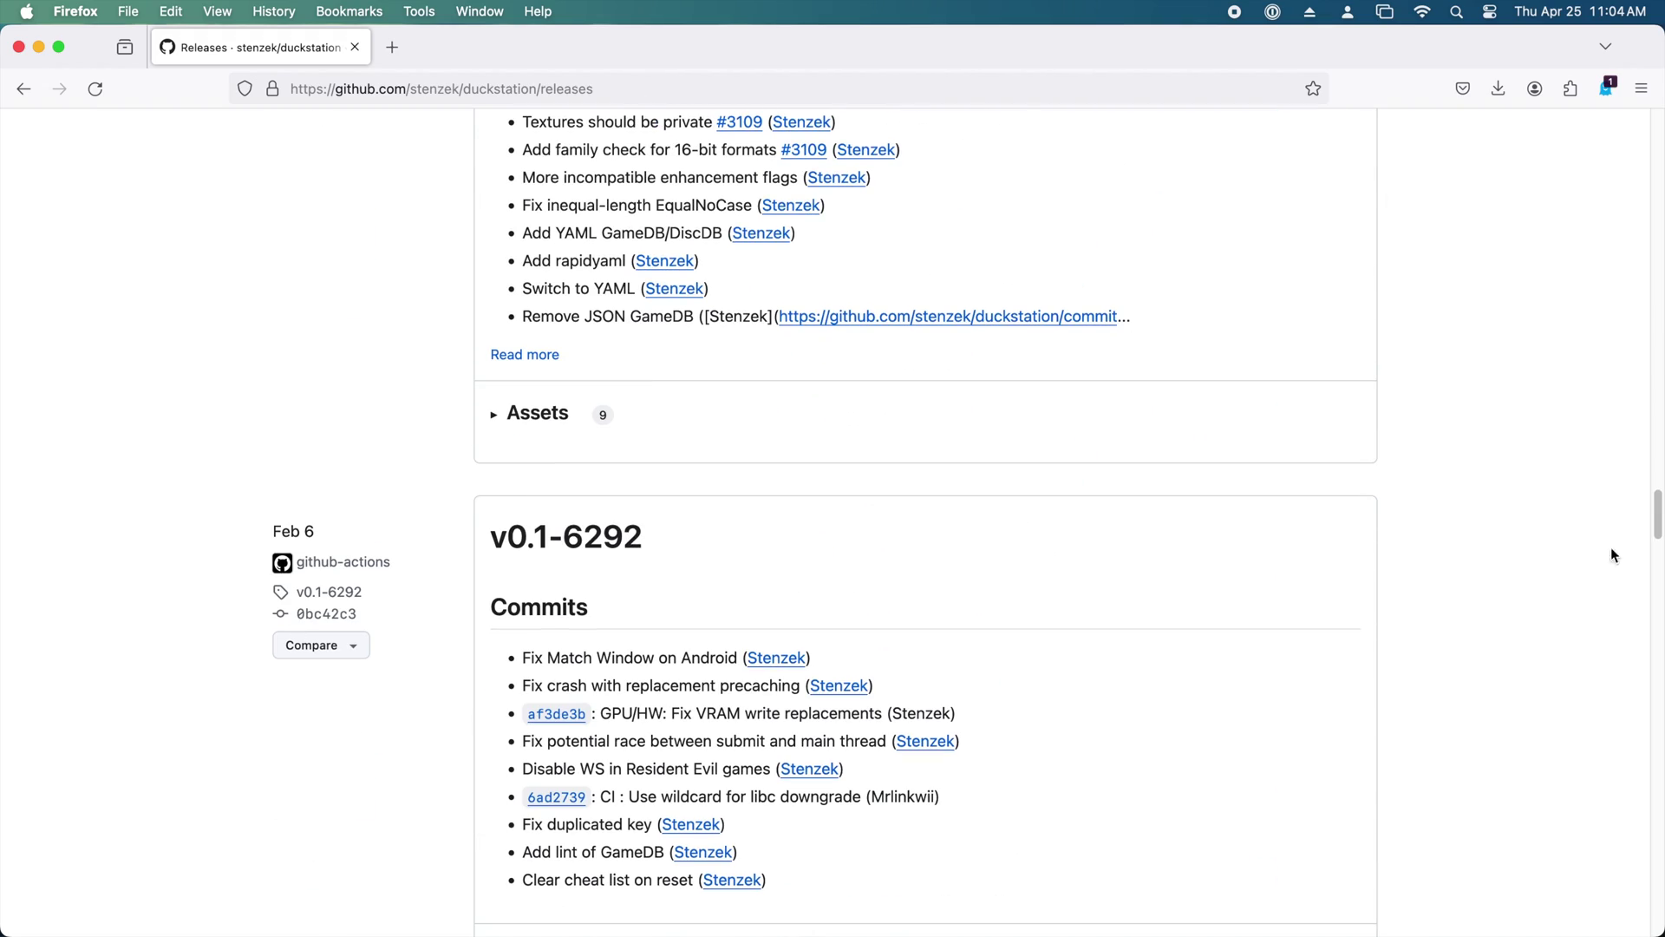
pyautogui.click(493, 415)
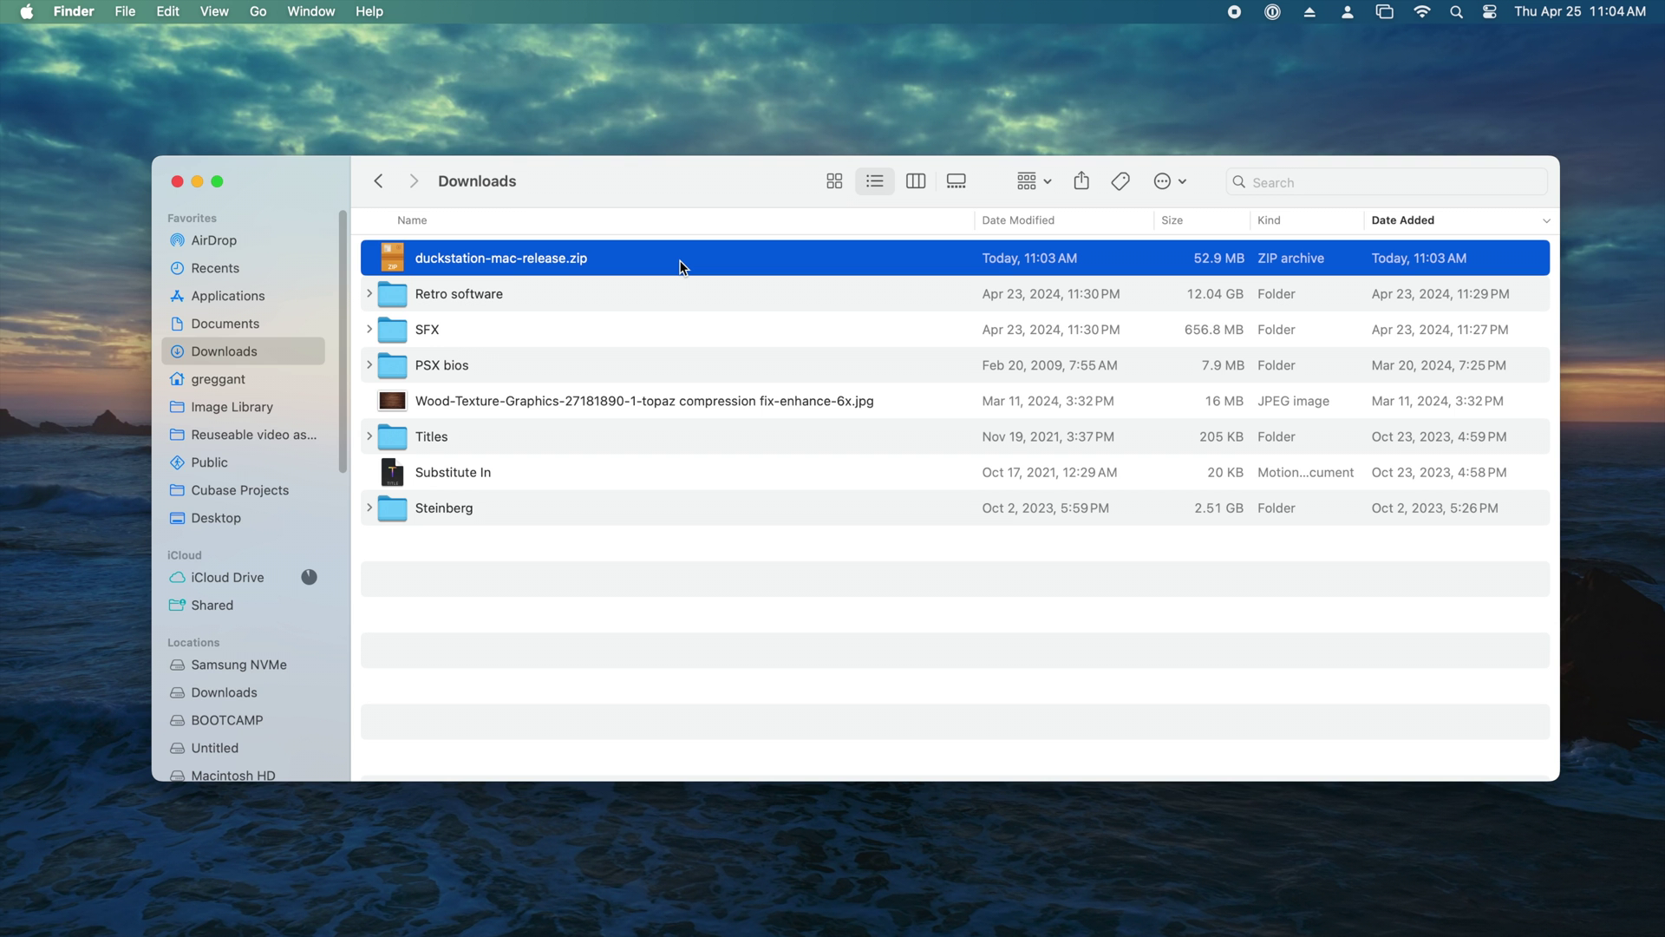
# Extract duckstation-mac-release.zip in Finder's Downloads folder, move the DuckStation app to the Applications folder, and open that folder
pyautogui.doubleClick(684, 260)
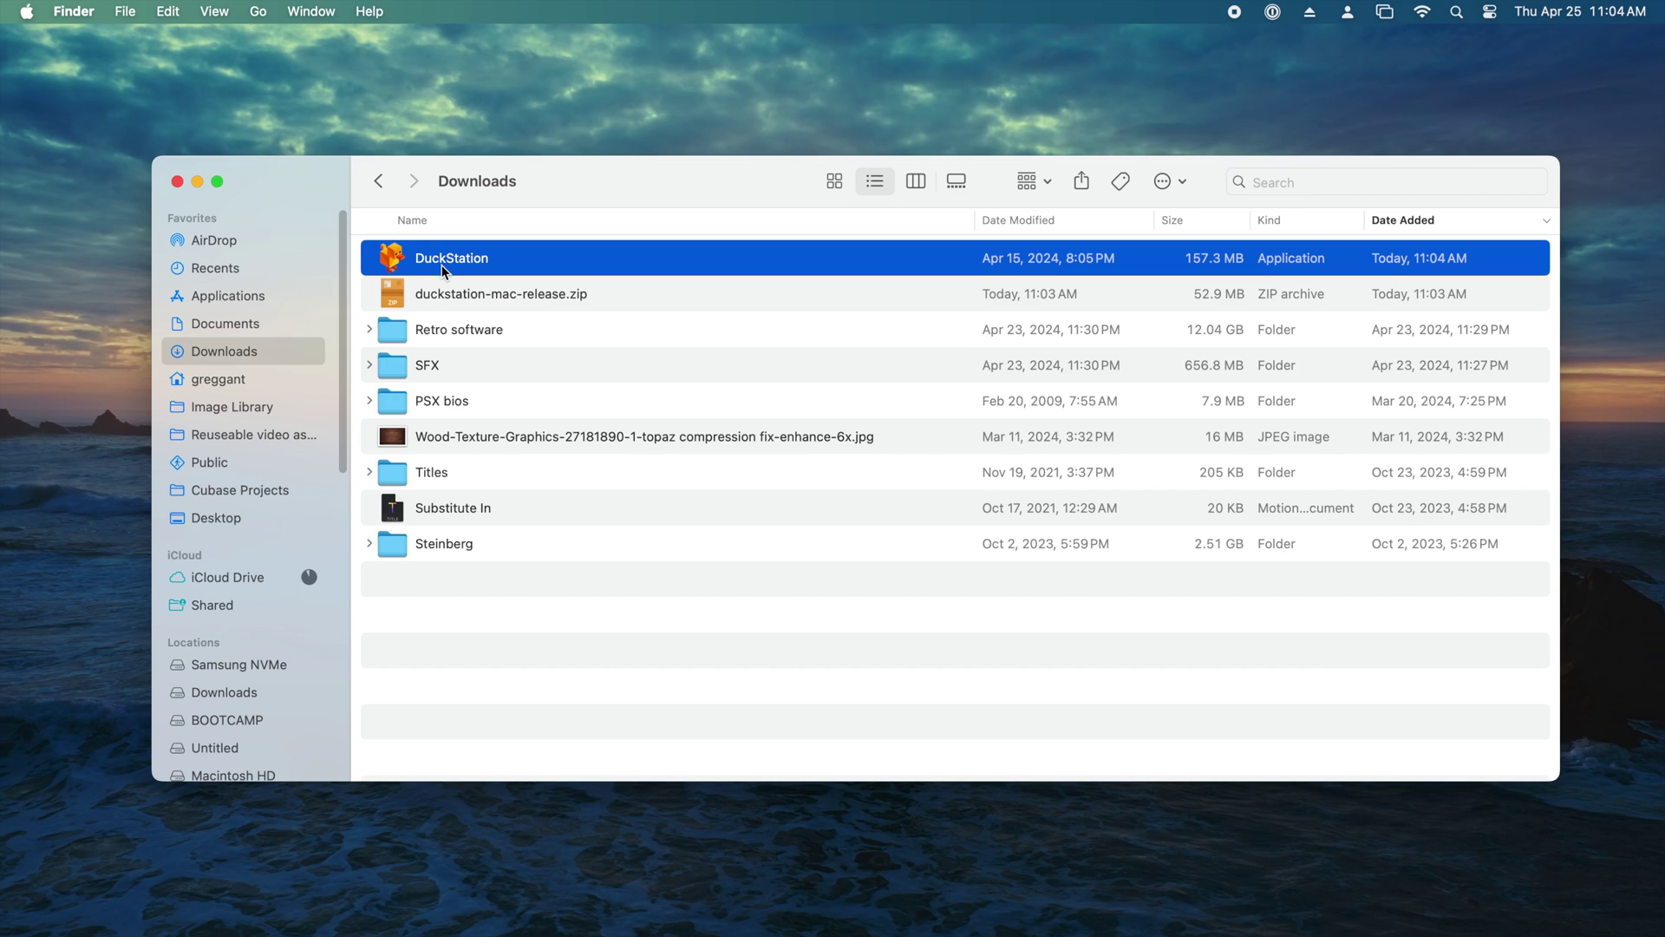
pyautogui.moveTo(442, 264); pyautogui.dragTo(281, 301)
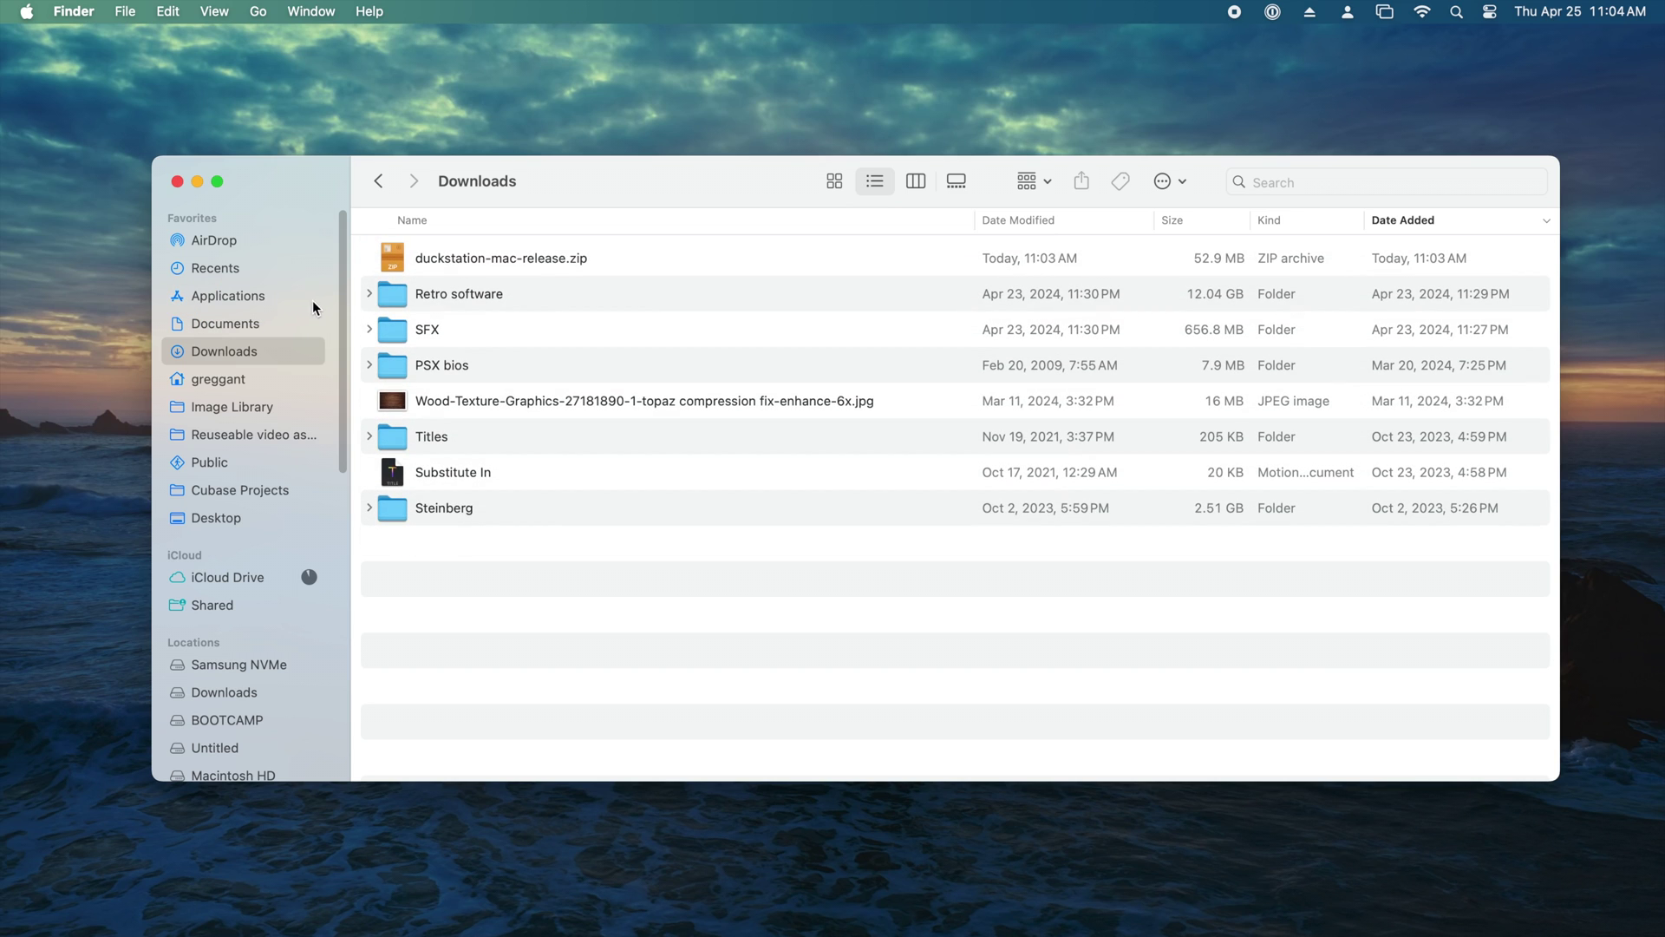
pyautogui.click(281, 302)
# Try to launch DuckStation directly from the Applications folder, then cancel the unverified-developer warning
pyautogui.doubleClick(554, 344)
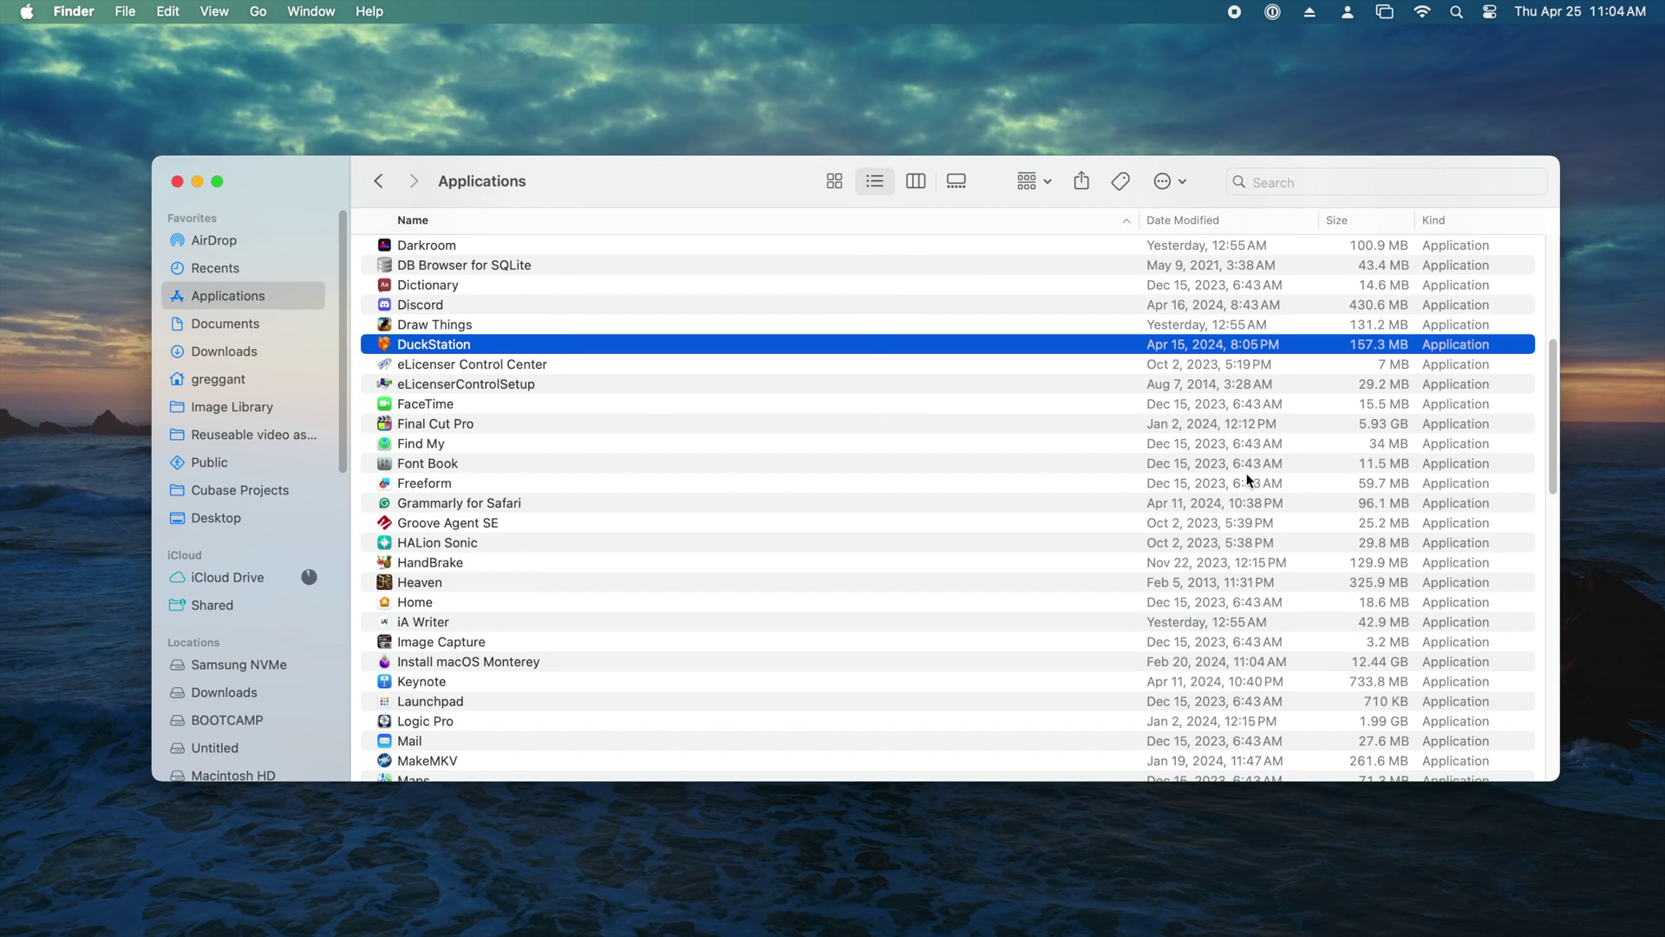
pyautogui.doubleClick(733, 294)
pyautogui.moveTo(728, 294); pyautogui.dragTo(999, 390)
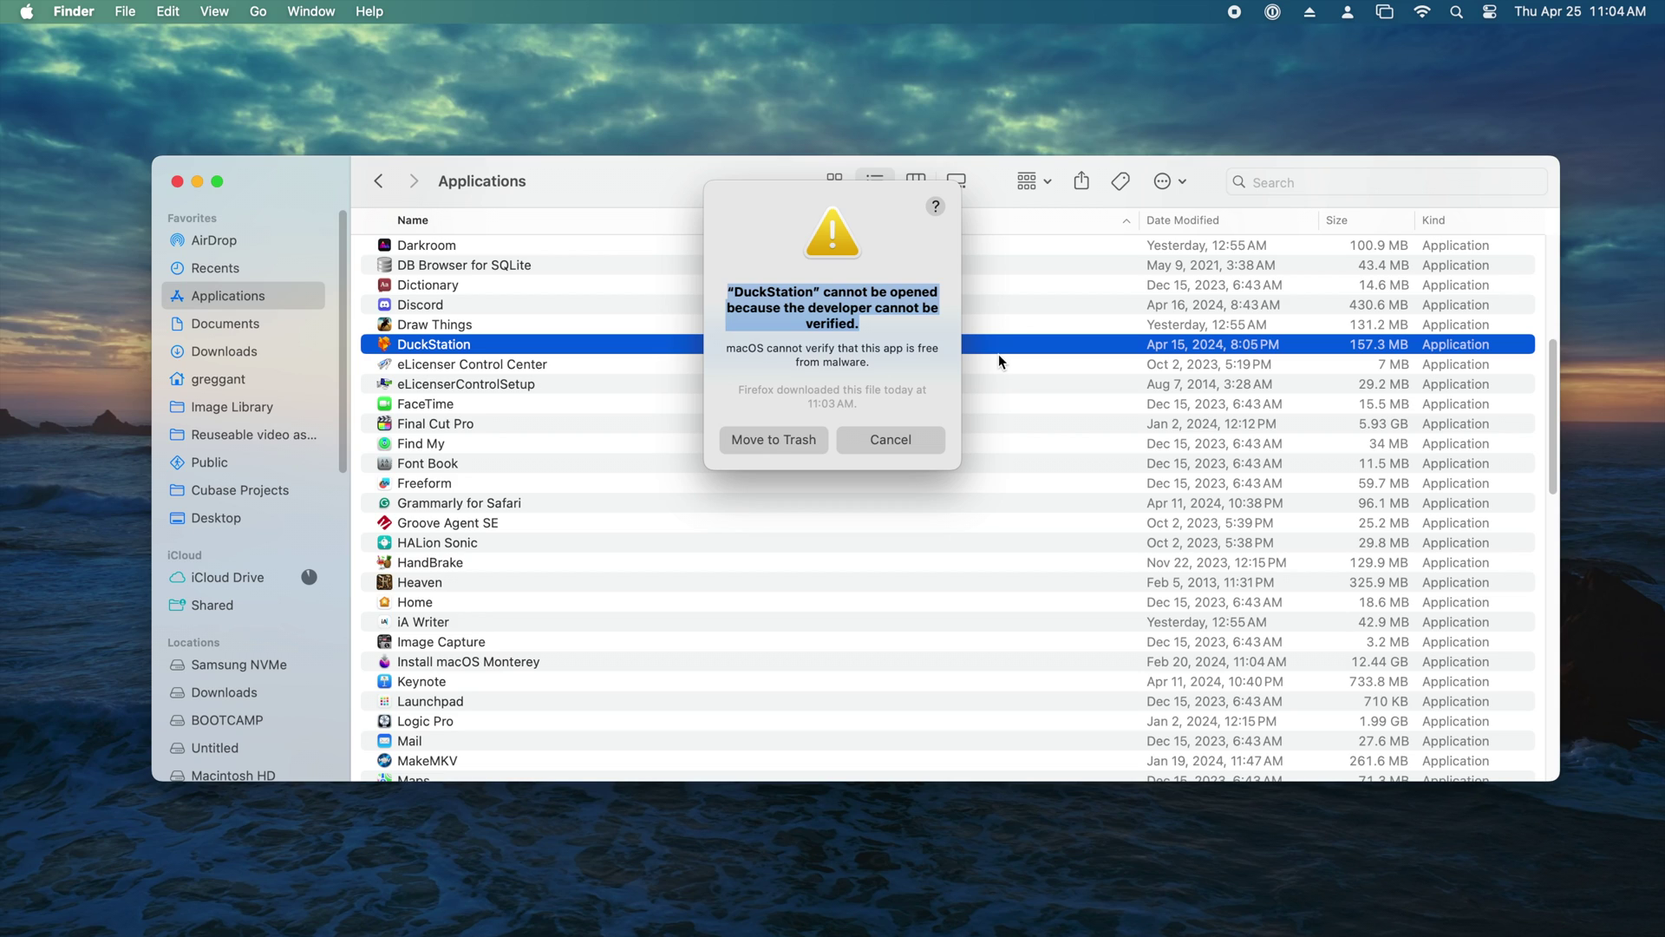
pyautogui.click(893, 444)
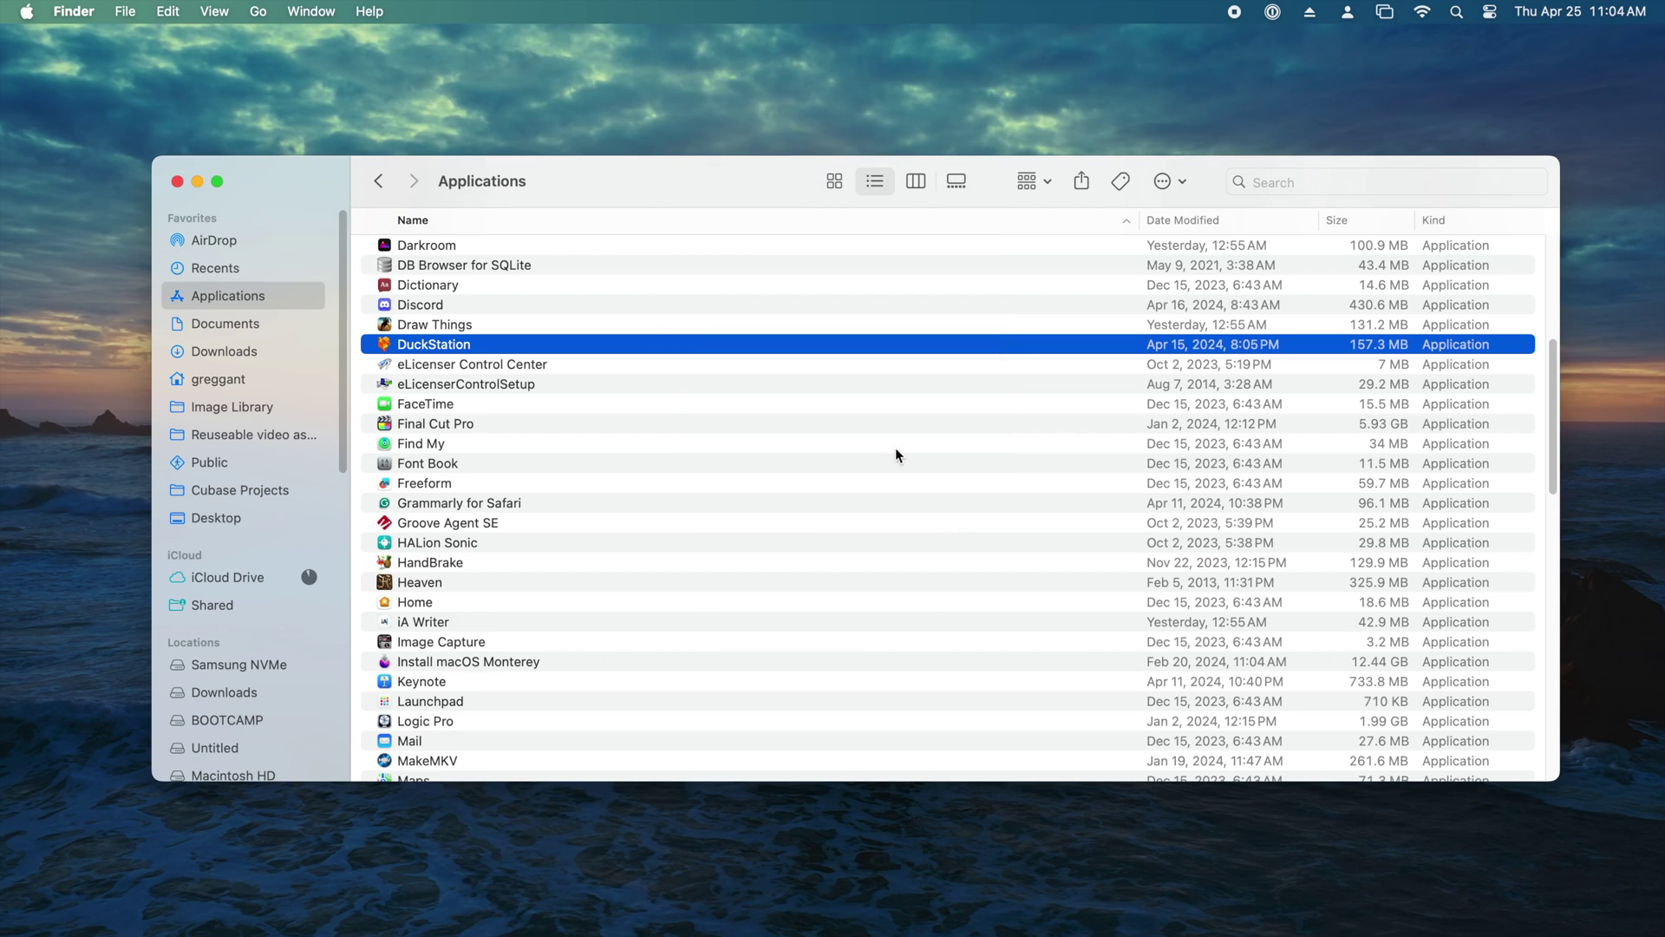
# Open DuckStation by overriding the unverified-developer block, then continue the setup wizard to the BIOS image page, keeping the default language and theme
pyautogui.rightClick(473, 345)
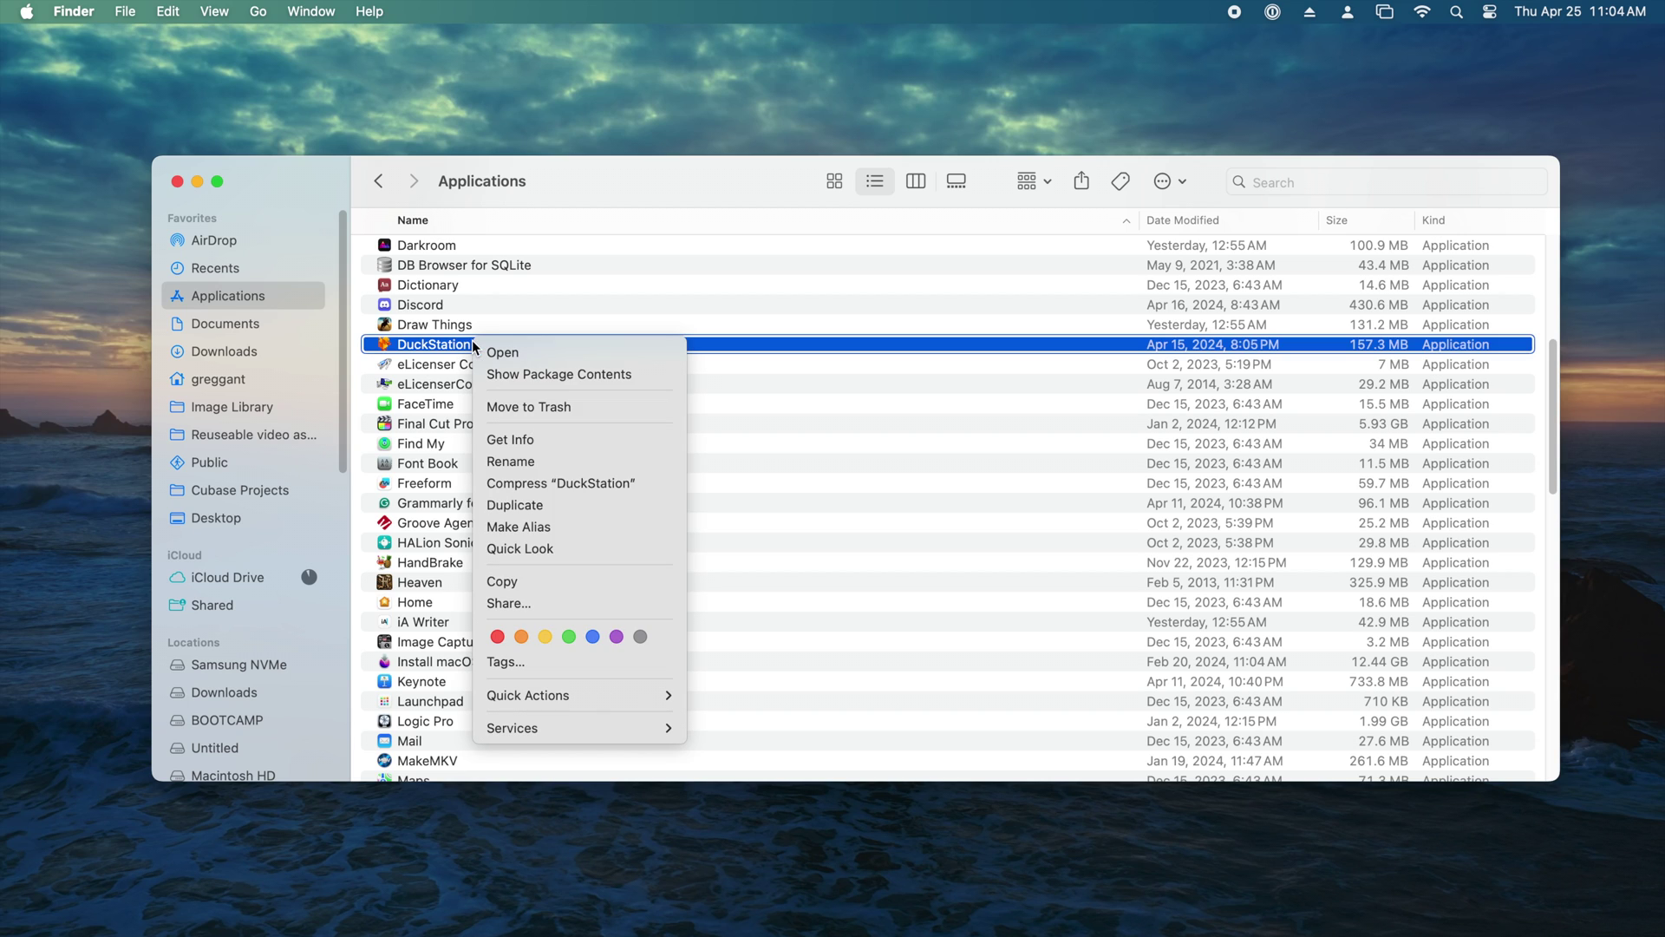
pyautogui.click(532, 359)
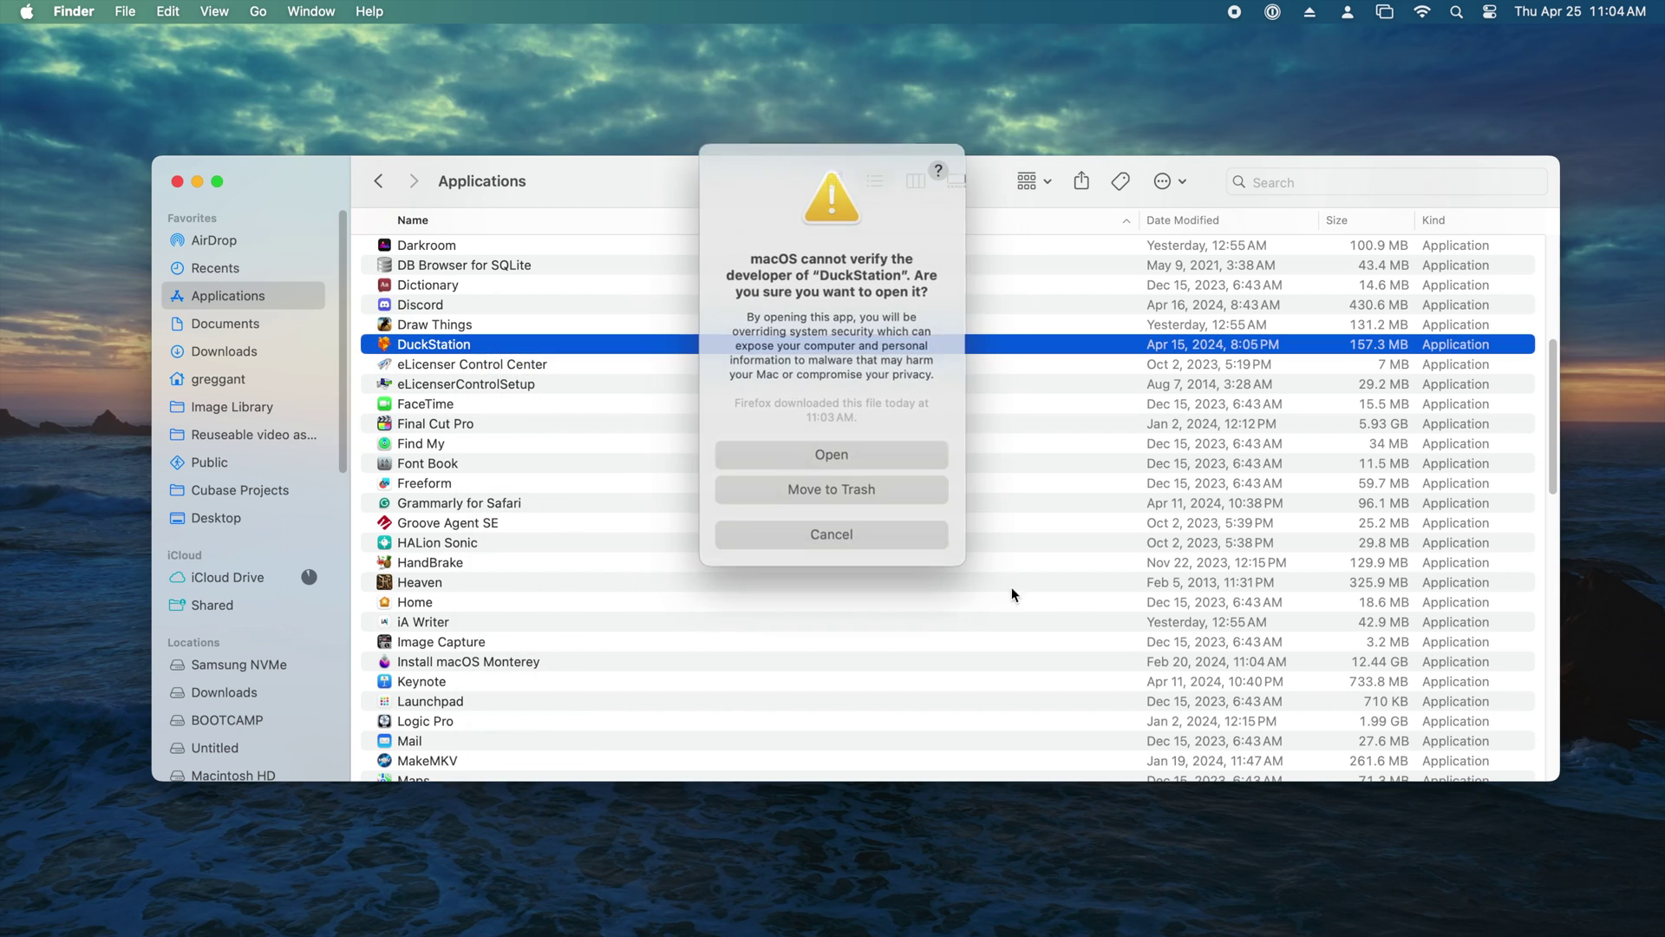
pyautogui.click(924, 456)
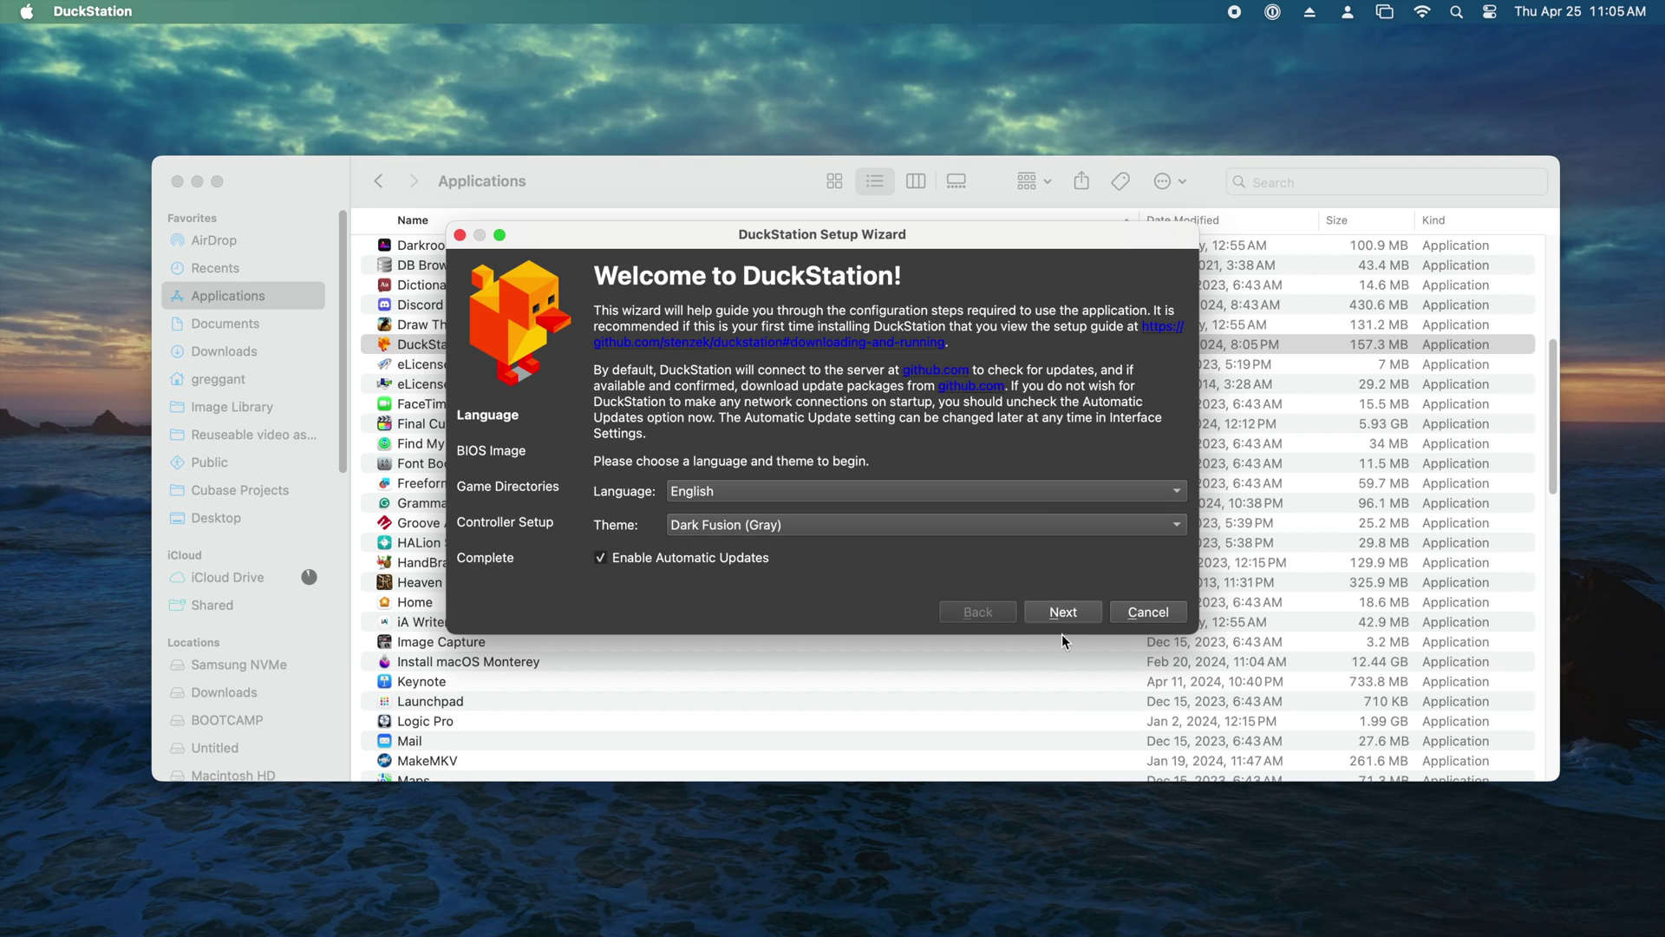
pyautogui.click(1063, 612)
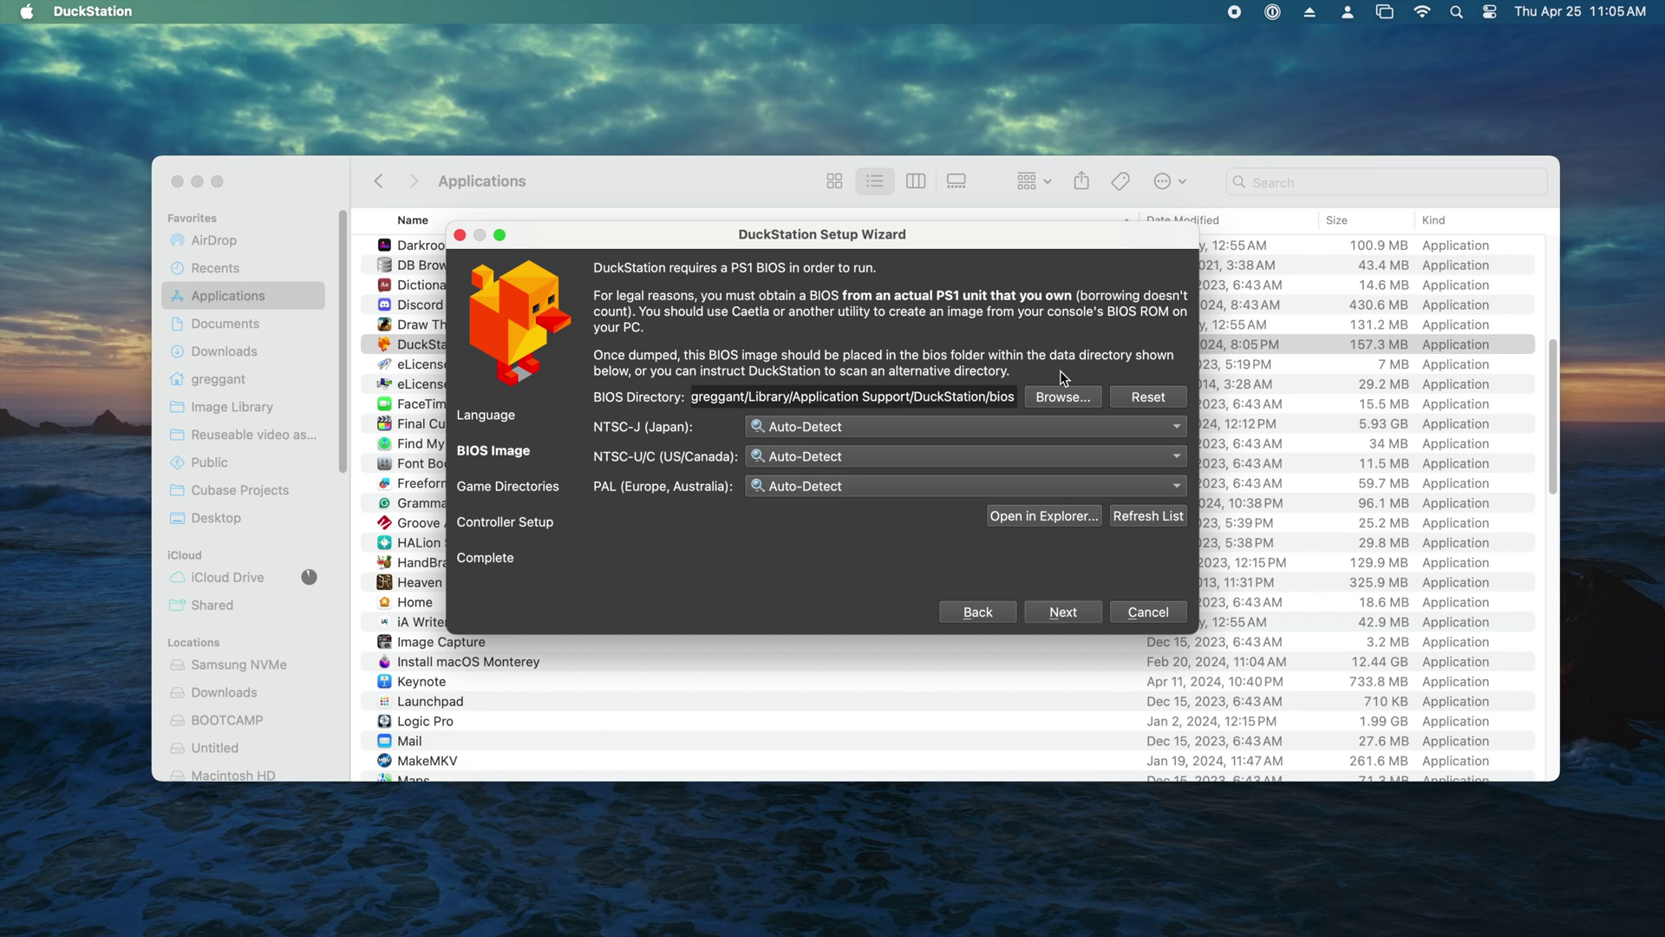
pyautogui.click(1069, 401)
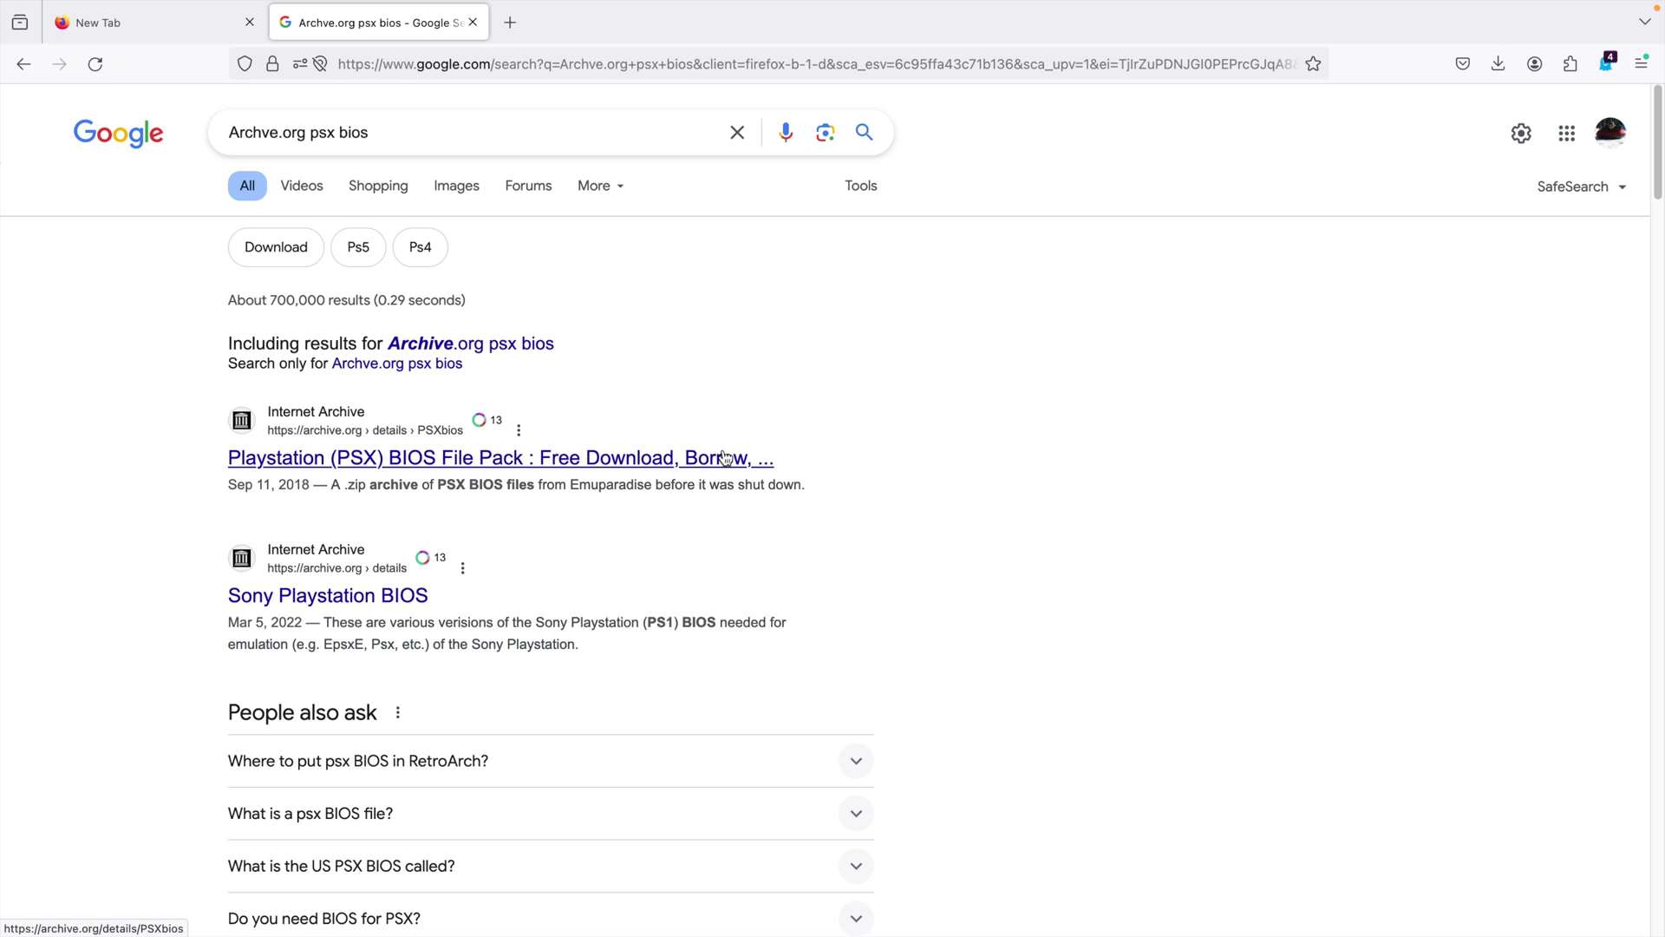
# View the Internet Archive page of the Playstation (PSX) BIOS File Pack in Firefox, then locate the PSX bios folder in Finder's home folder
pyautogui.click(727, 457)
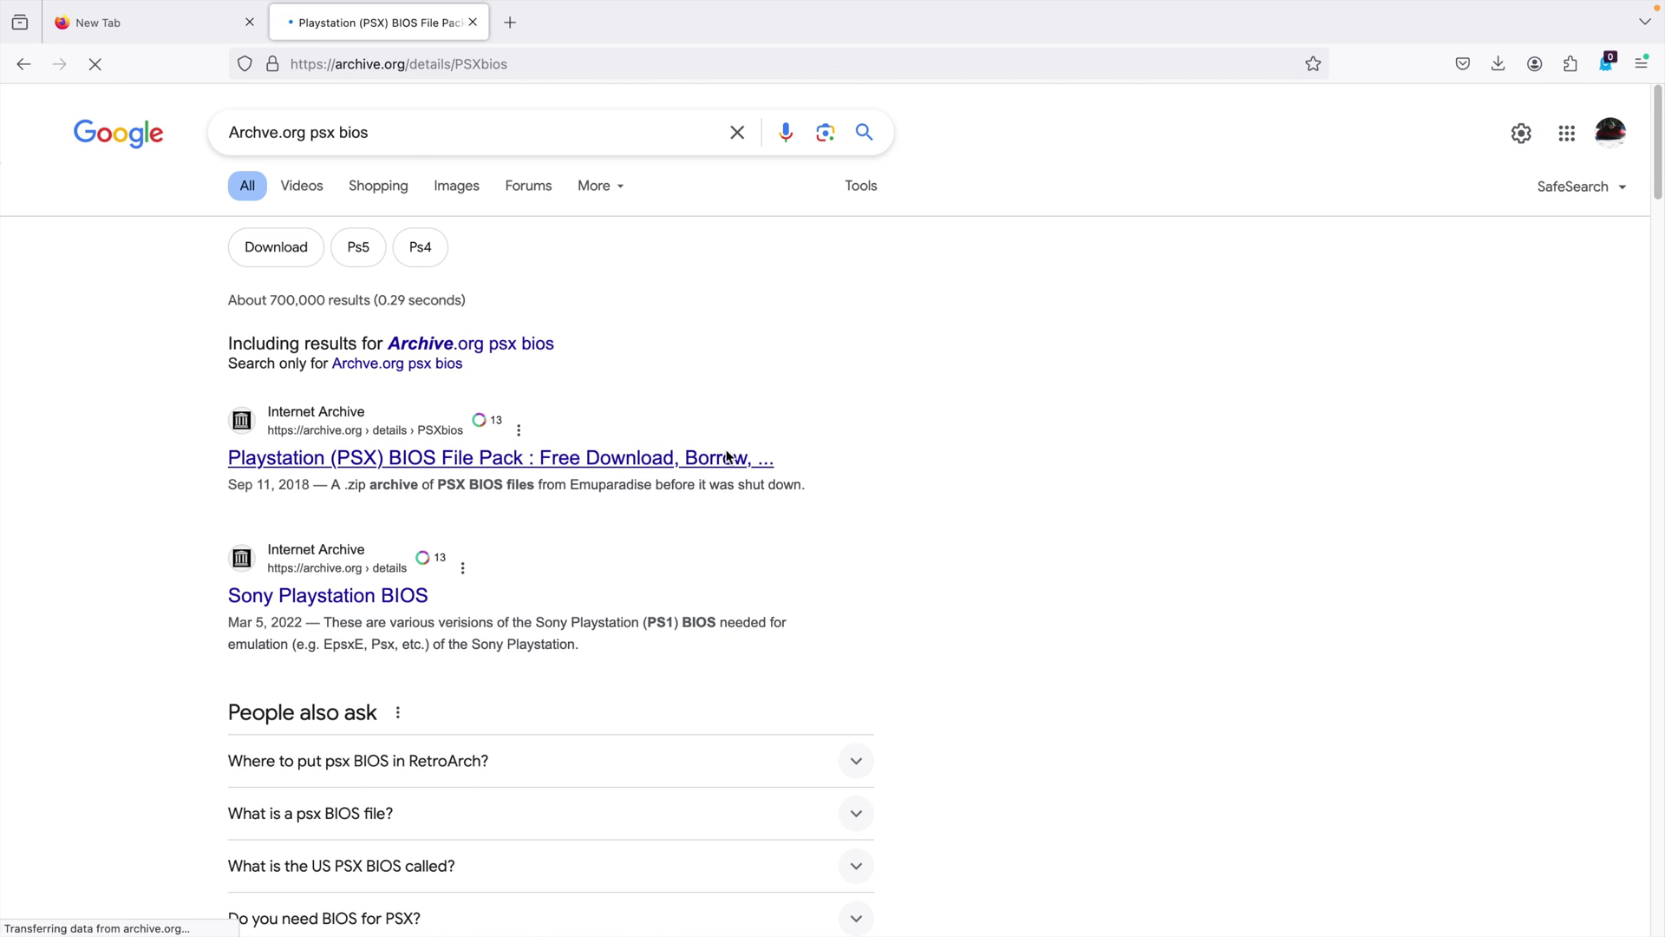
pyautogui.scroll(-3, 1614, 475)
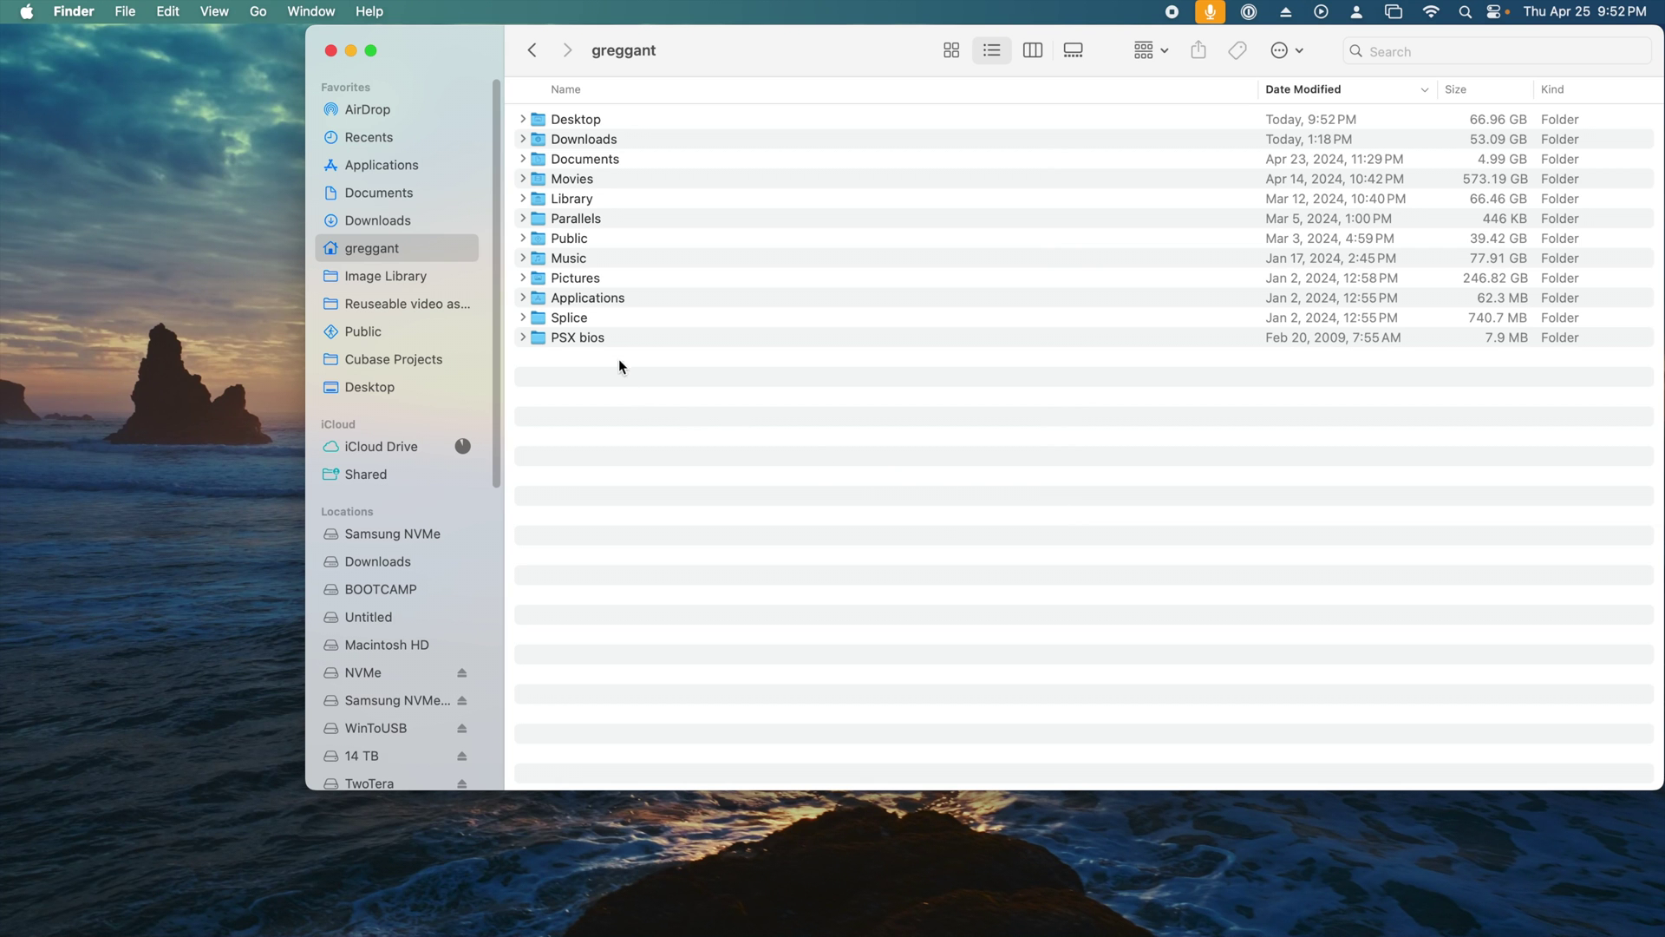
pyautogui.click(617, 338)
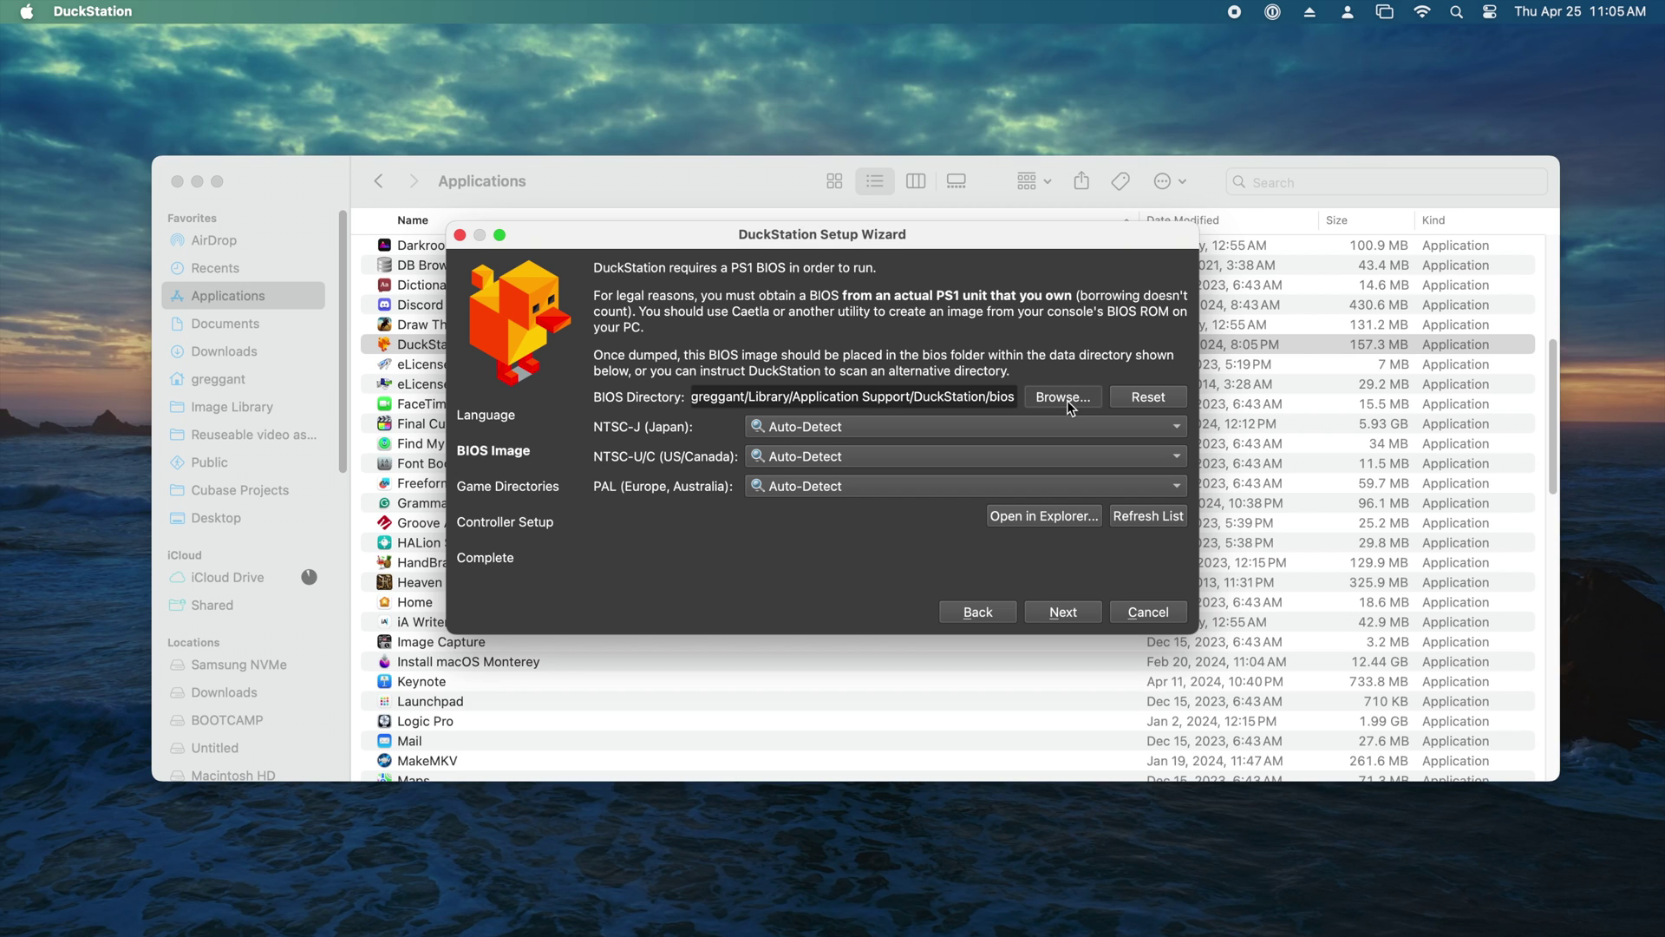
# In the DuckStation setup wizard, set the BIOS directory to the home folder's PSX bios folder and continue to the game directories
pyautogui.click(1063, 396)
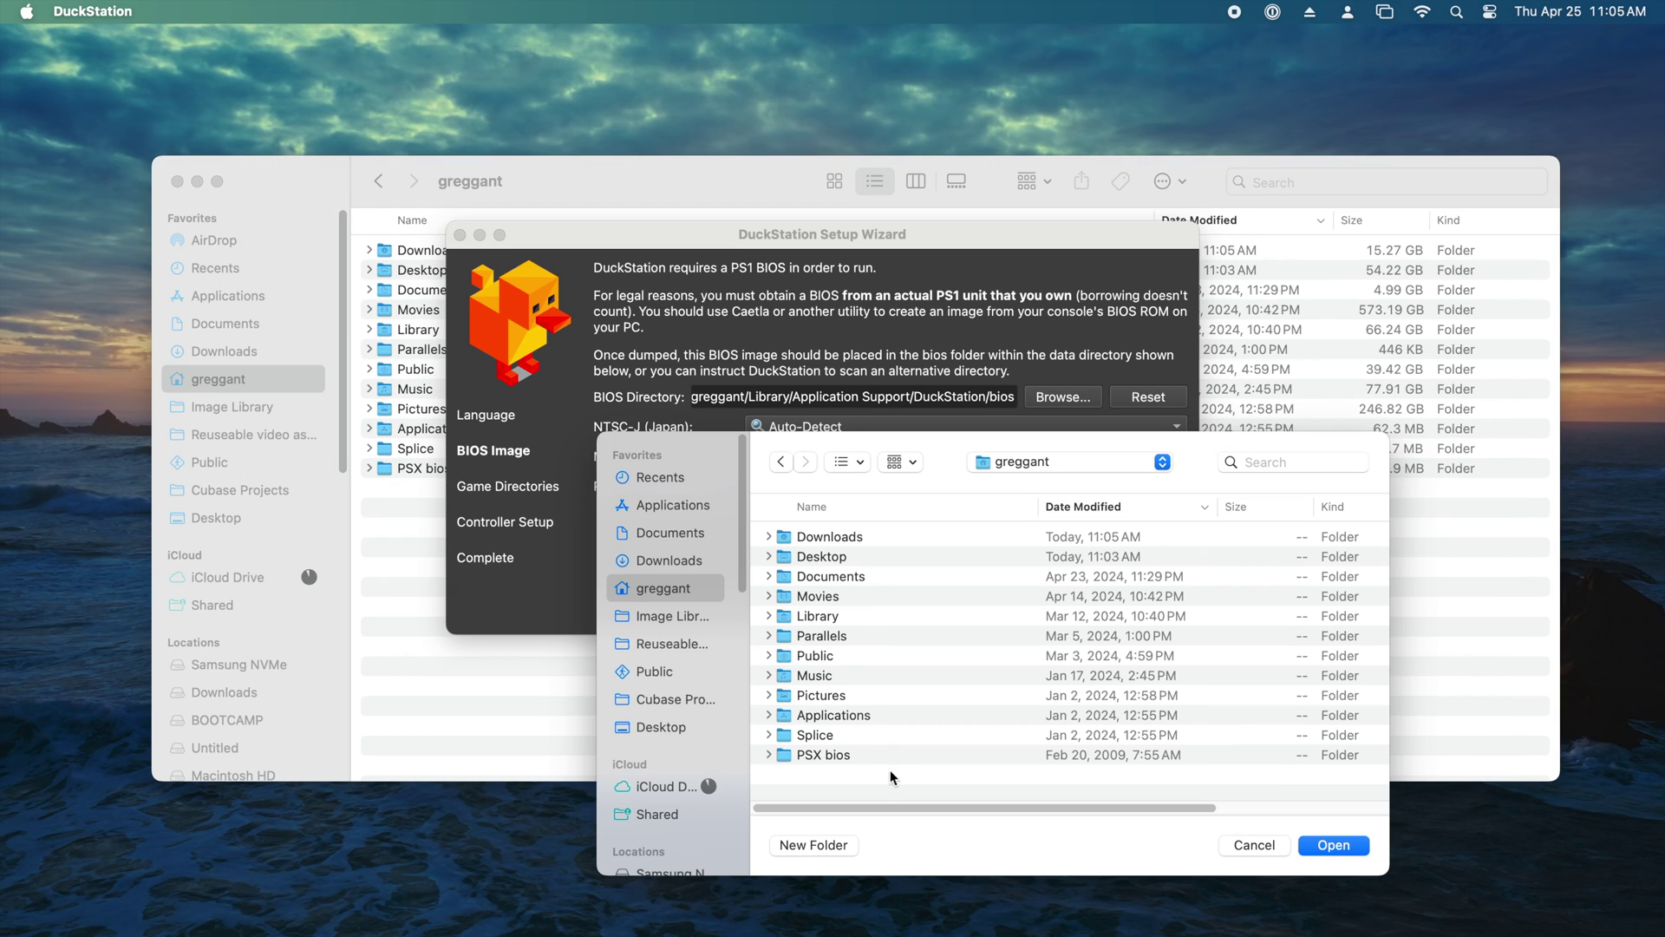
pyautogui.click(870, 756)
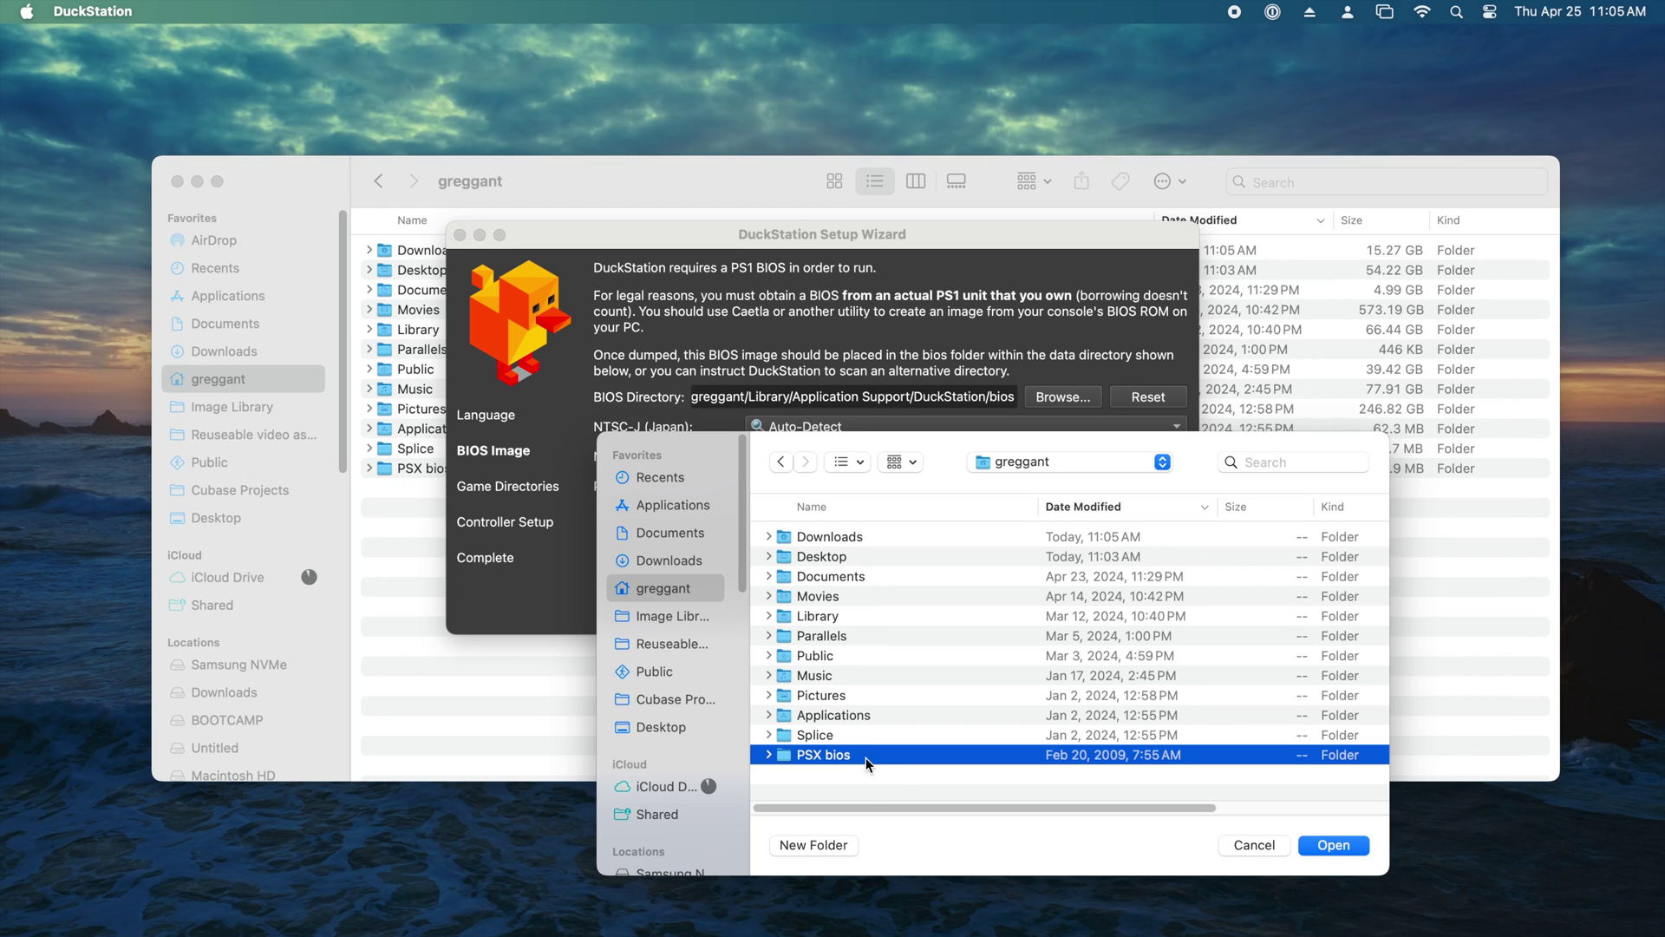
pyautogui.click(1353, 851)
pyautogui.click(1071, 618)
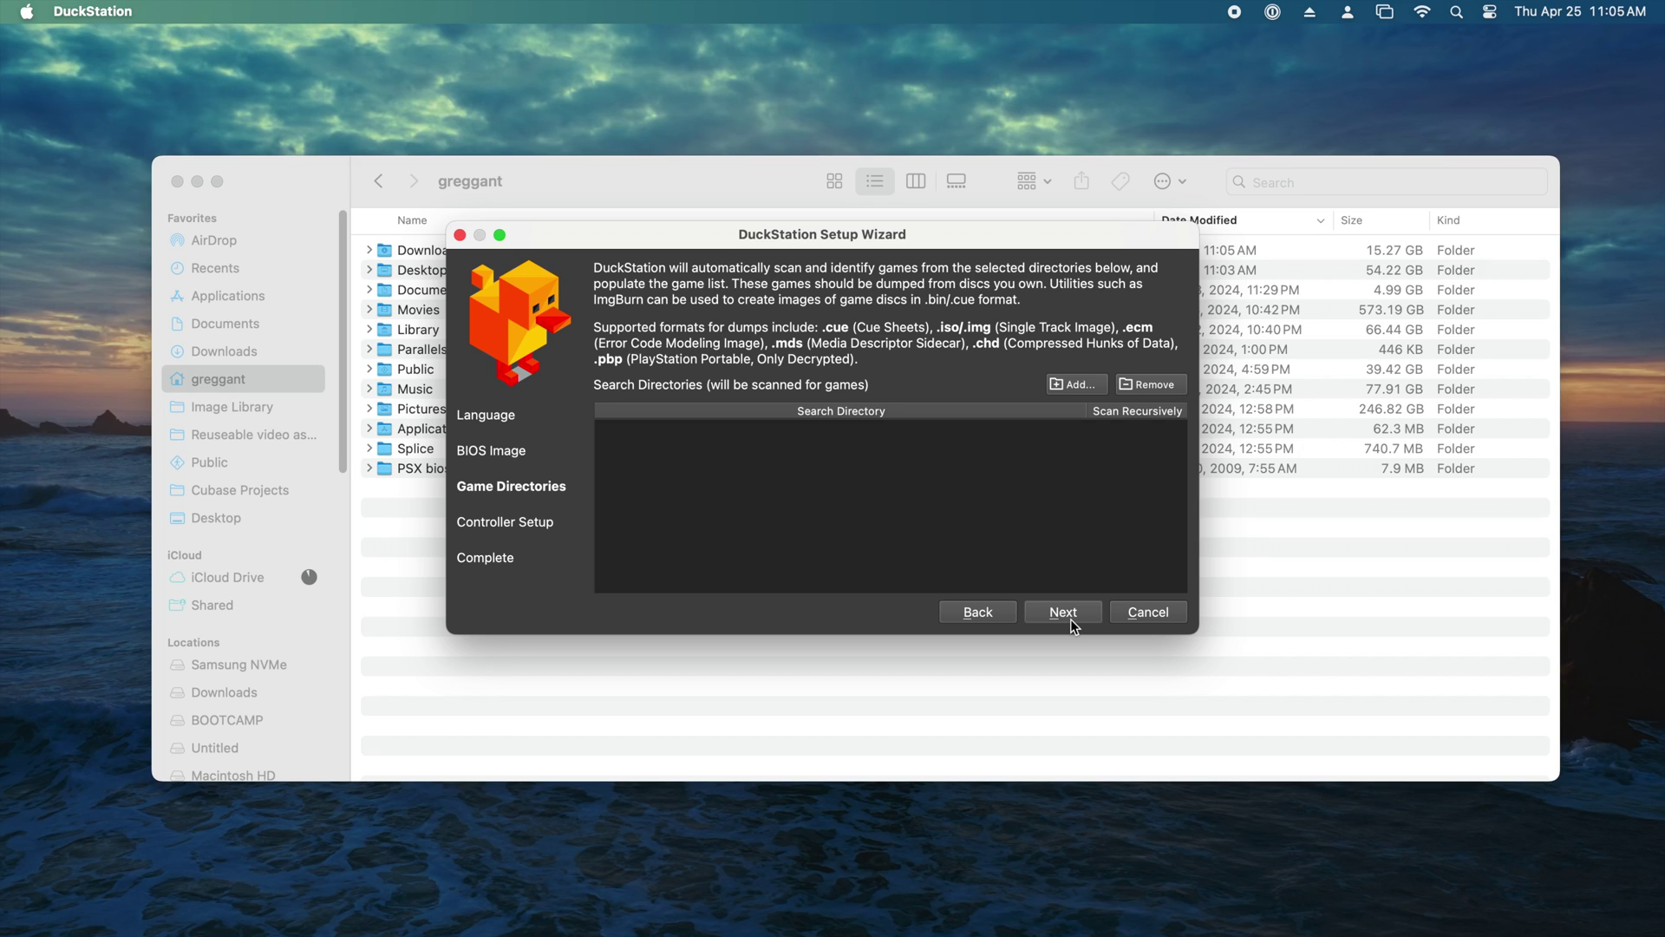
# Add the PSX games folder on the Downloads volume as a recursively scanned game directory and continue to controller setup
pyautogui.click(1078, 385)
pyautogui.scroll(-5, 586, 520)
pyautogui.click(584, 364)
pyautogui.doubleClick(737, 391)
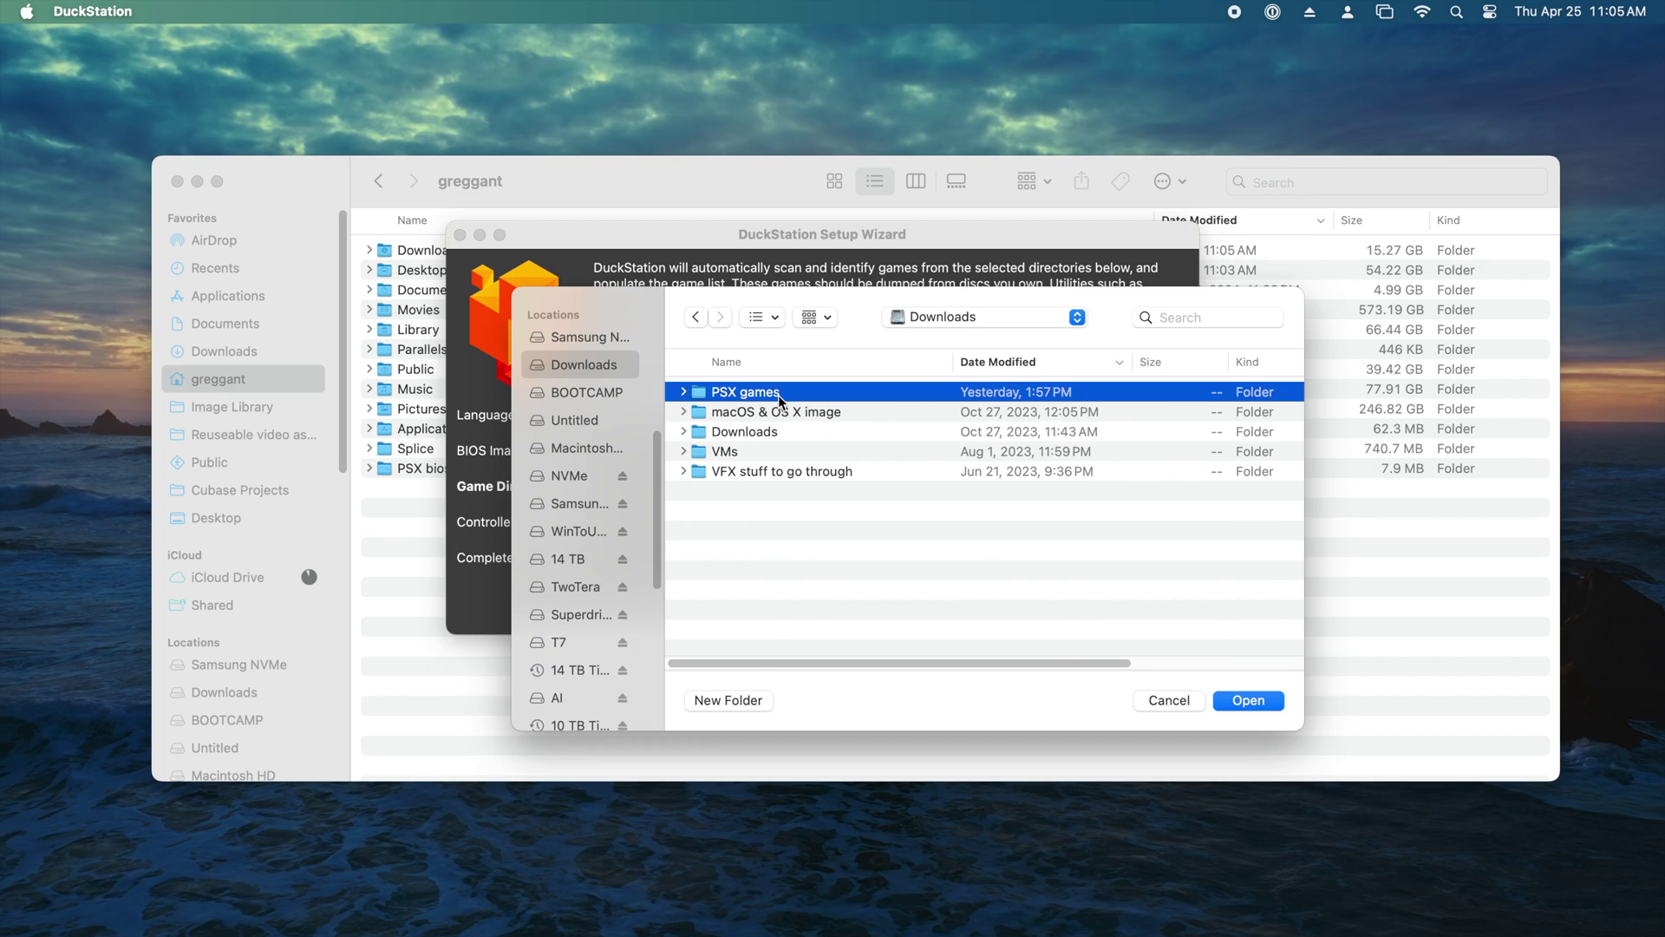
pyautogui.click(1275, 705)
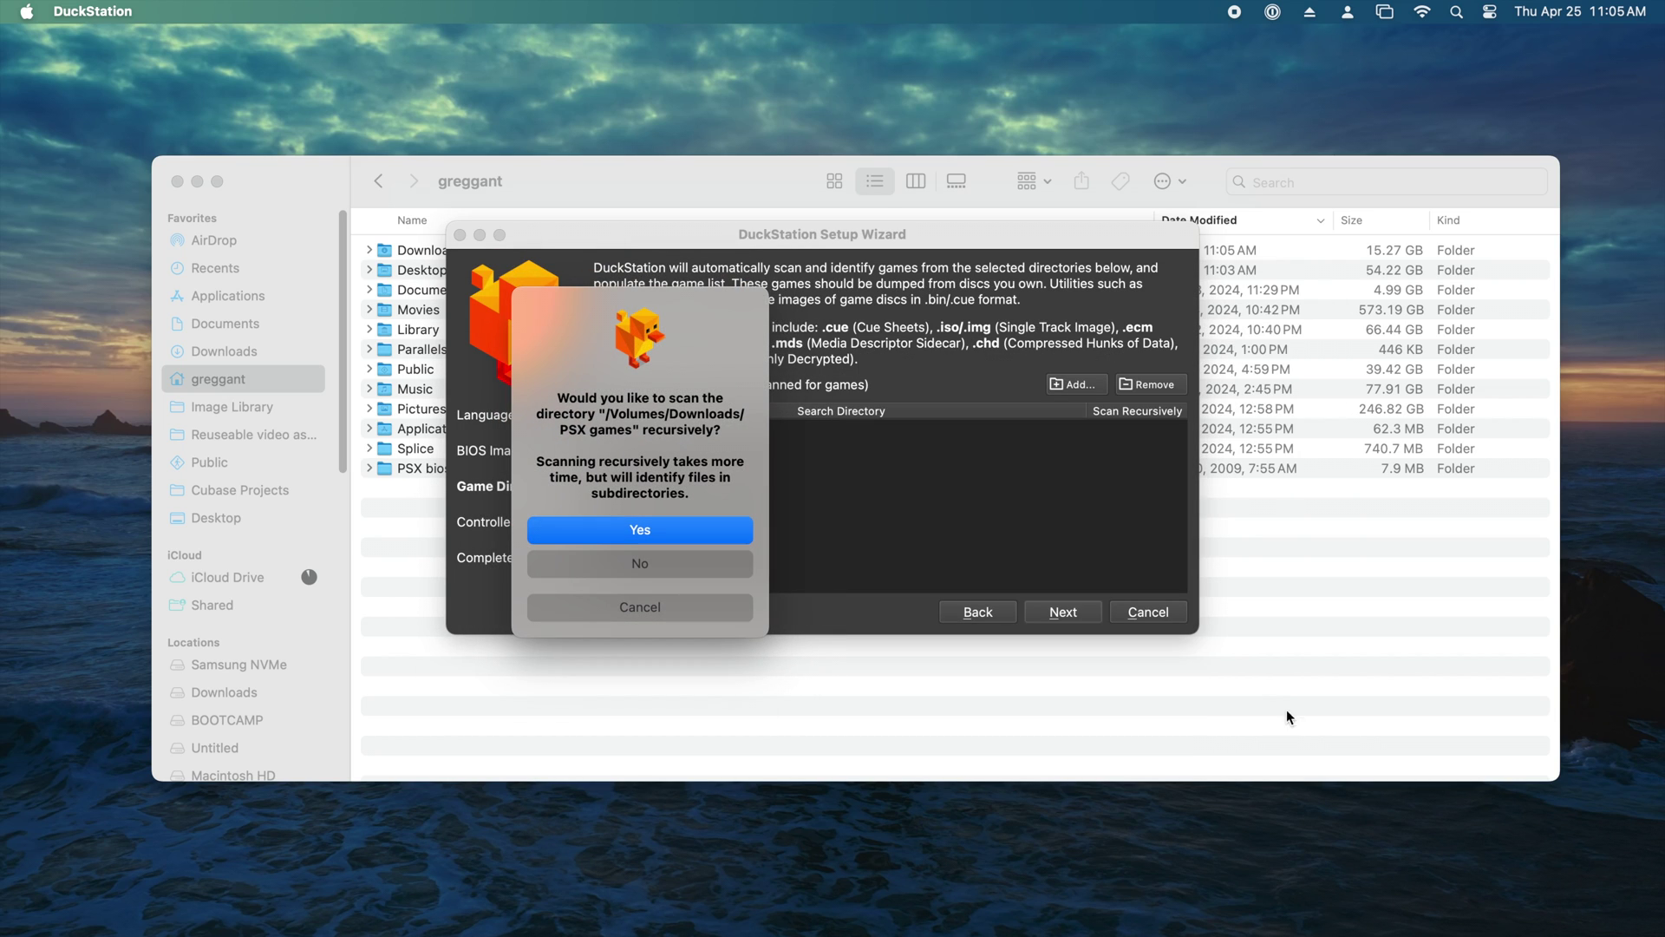
pyautogui.click(698, 533)
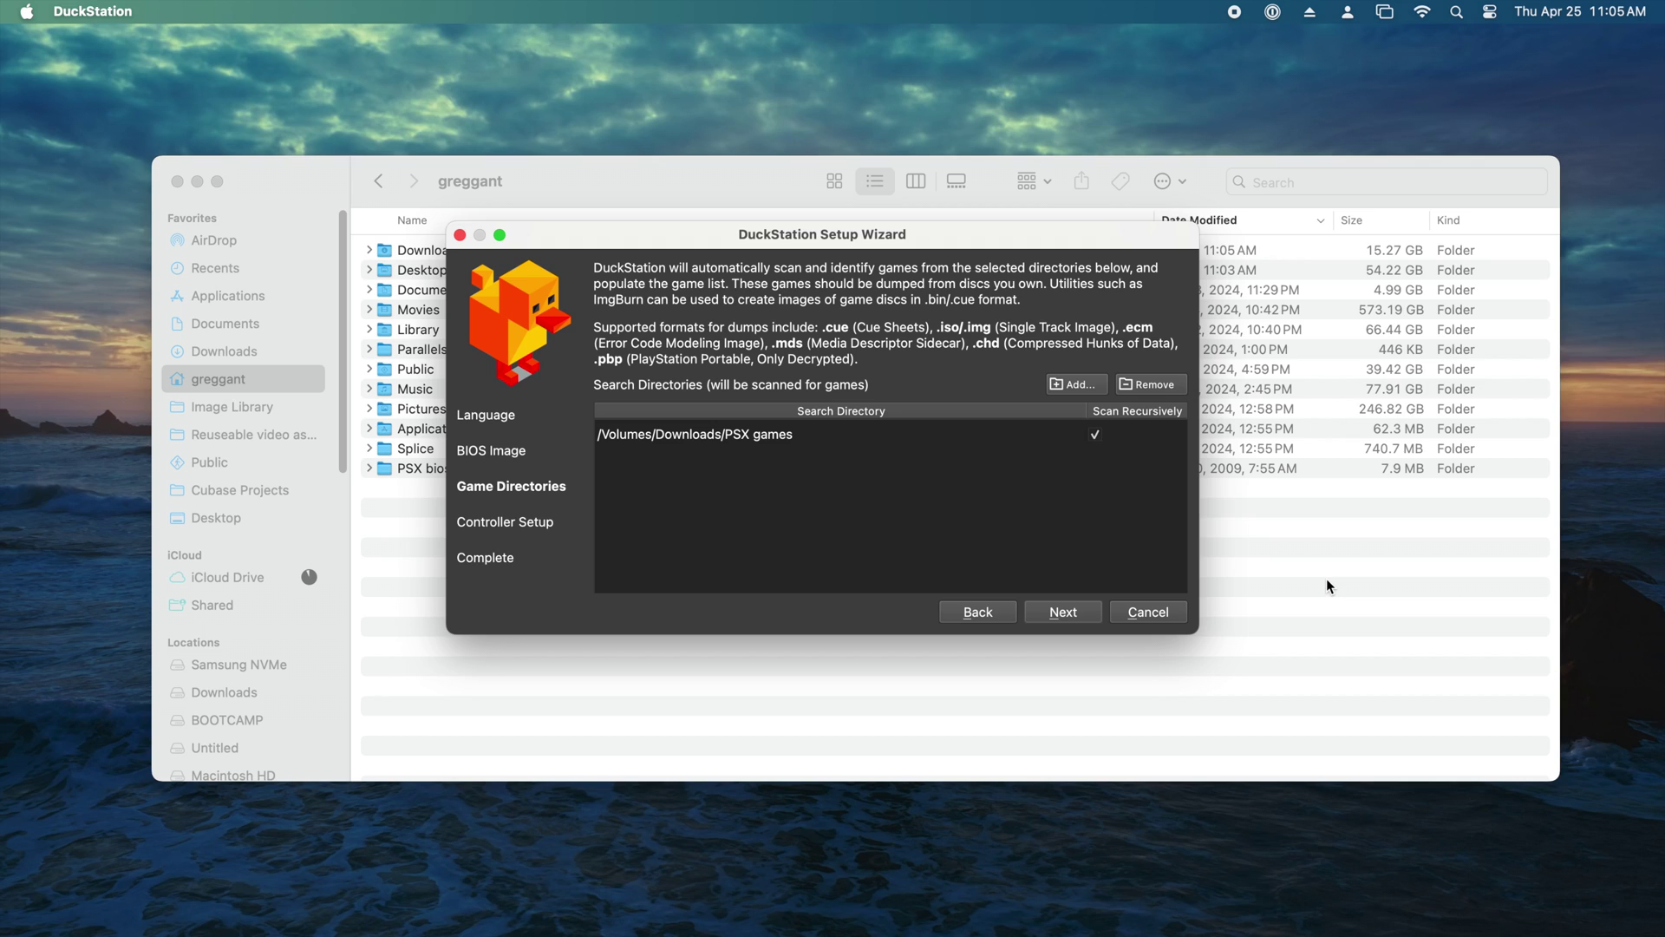
pyautogui.click(1082, 615)
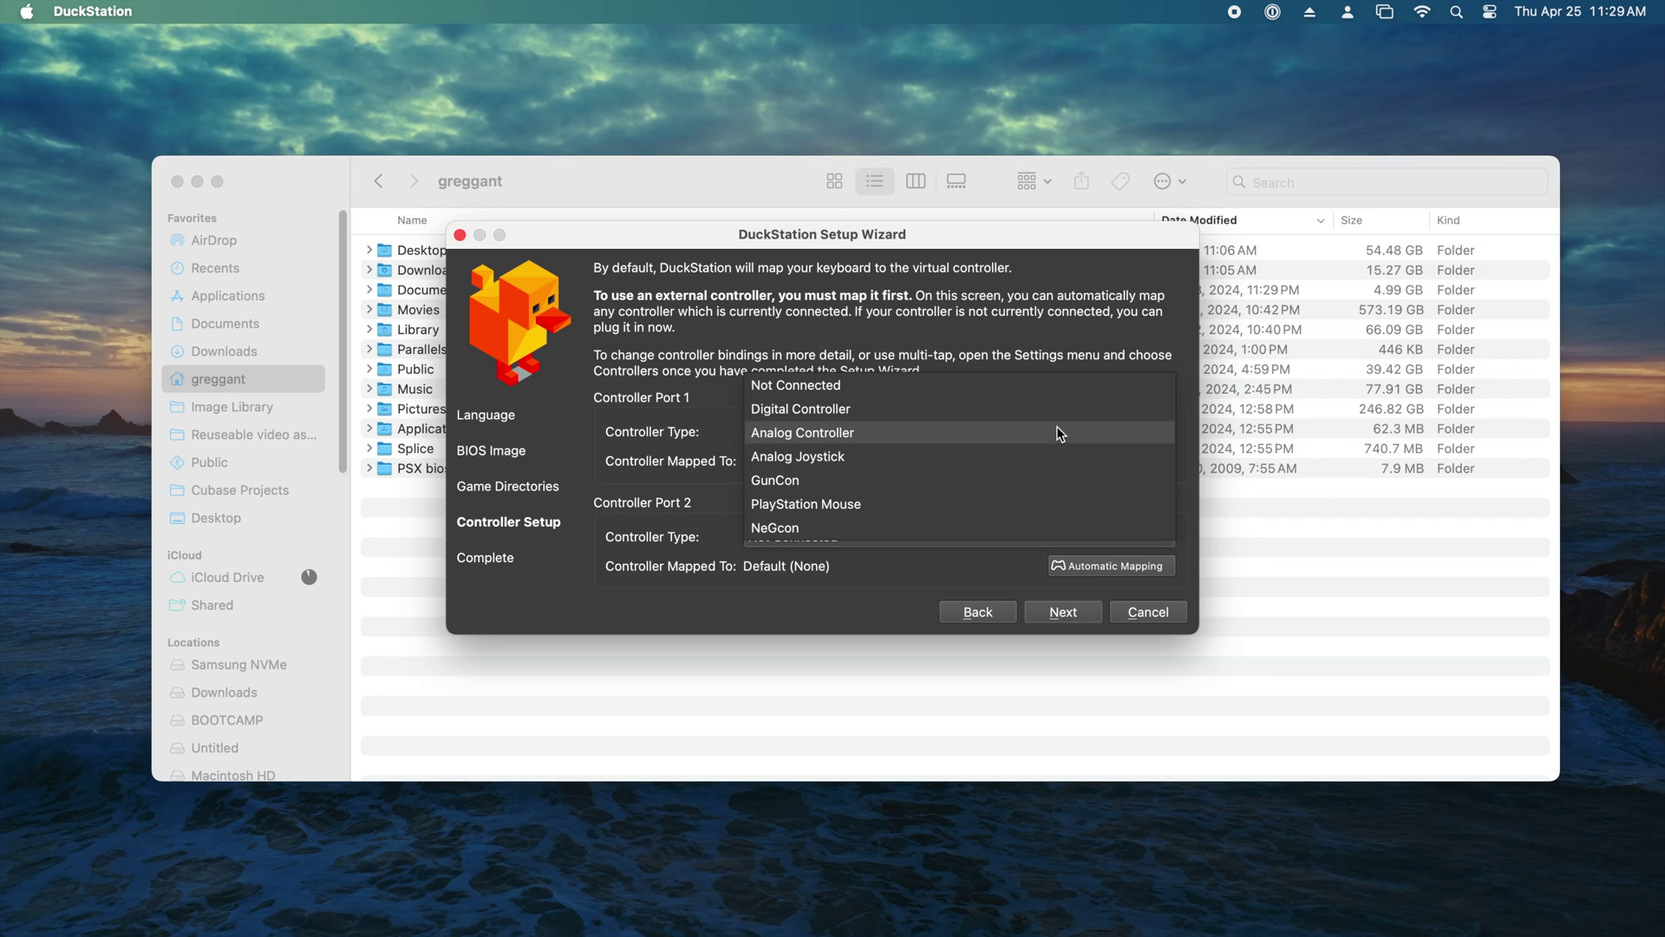
# Set Controller Port 1 to Analog Controller, map it automatically to SDL-1 (PS4 Controller), and finish the setup wizard
pyautogui.click(1060, 433)
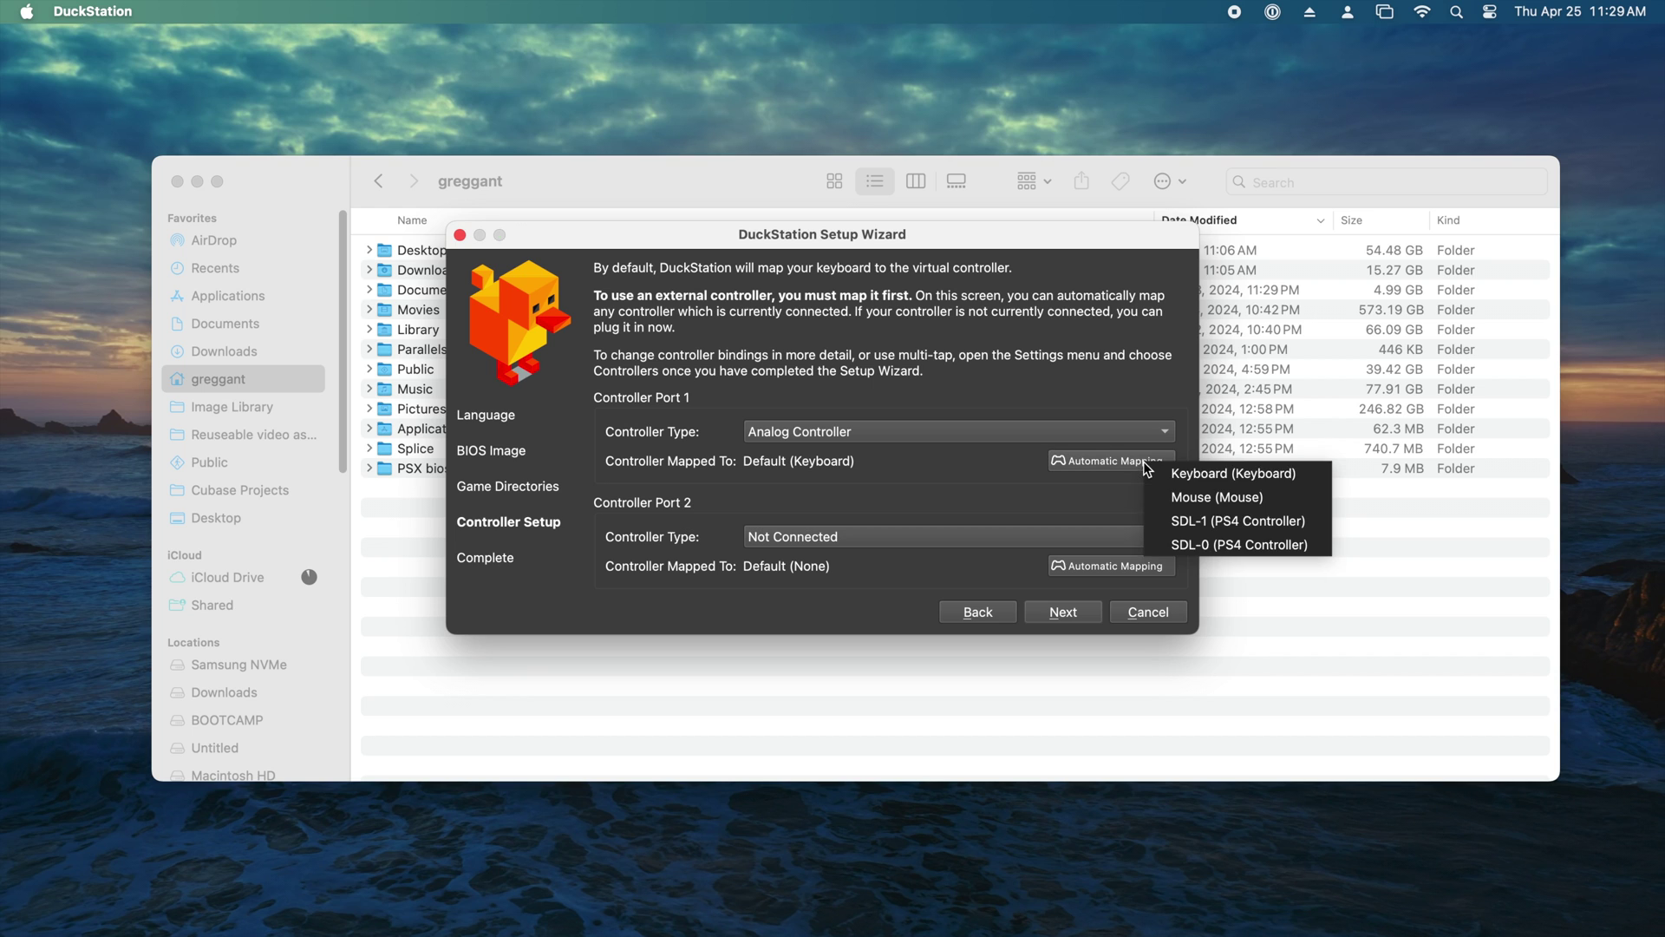
pyautogui.click(1266, 528)
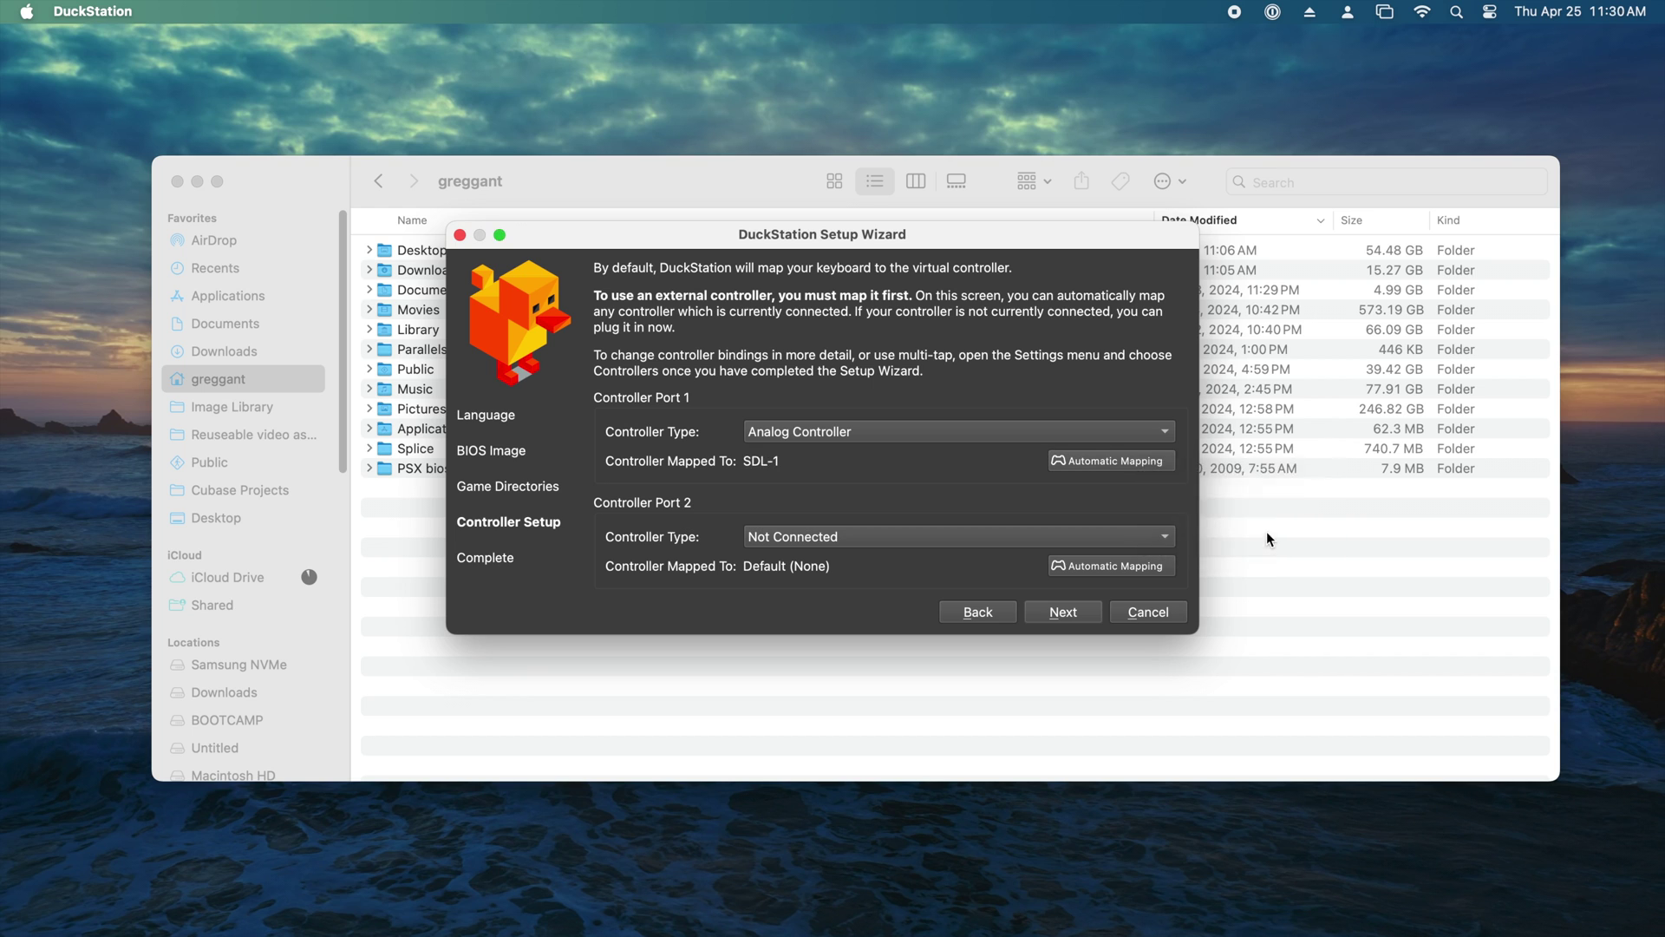
pyautogui.click(1078, 619)
pyautogui.click(1079, 619)
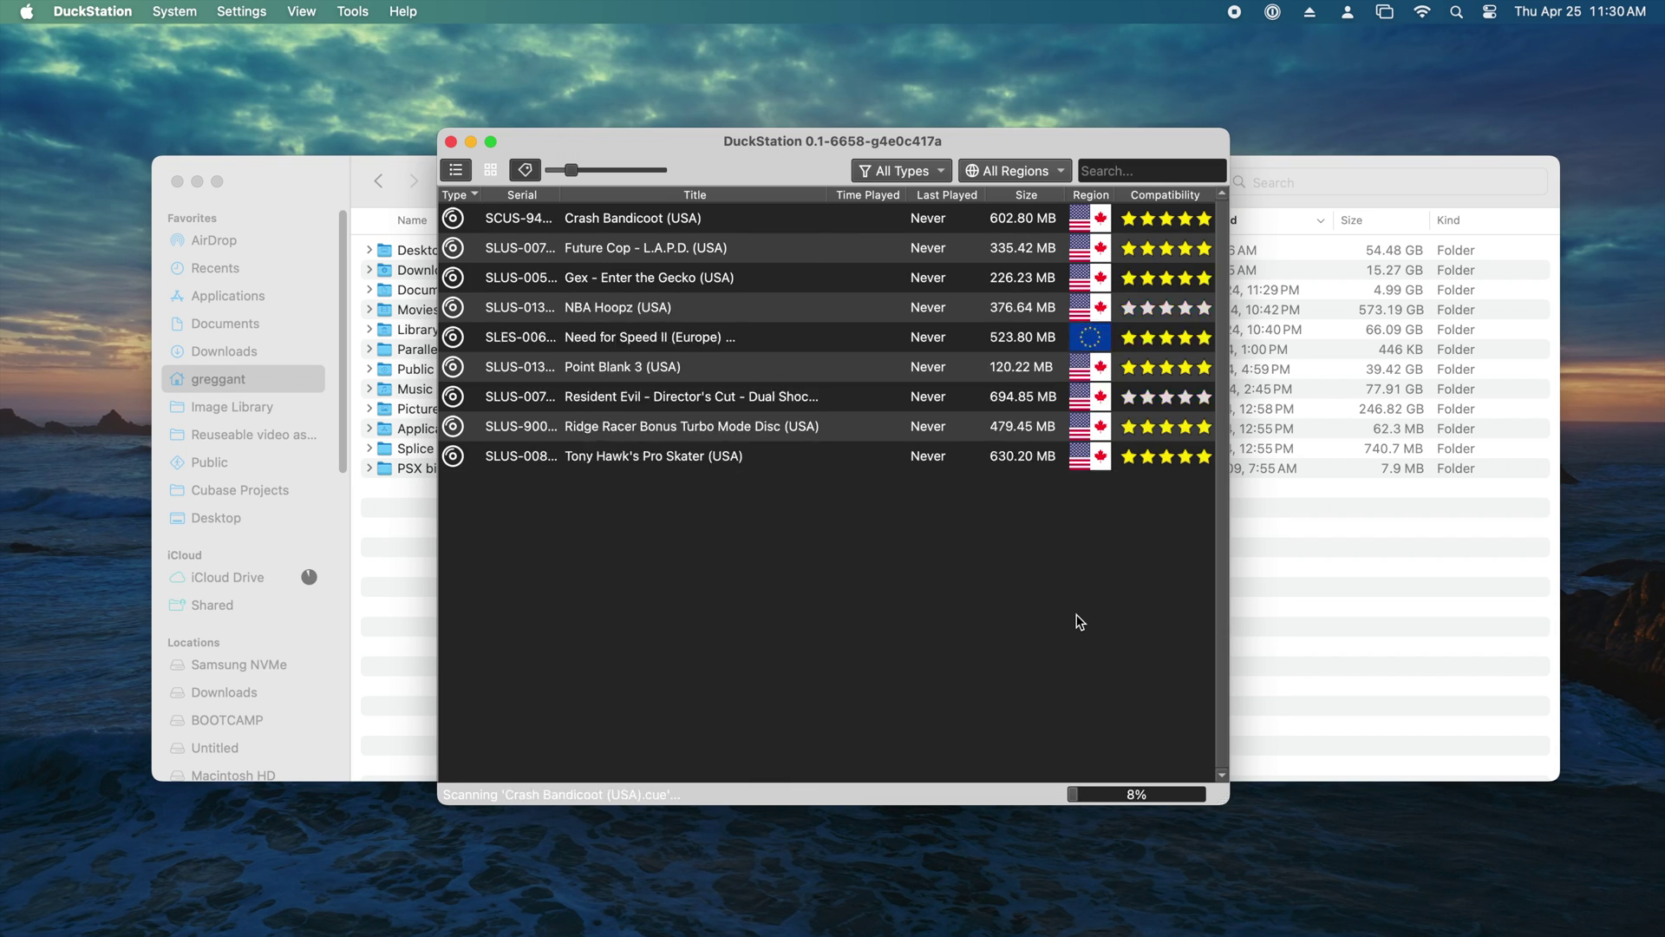
# Enlarge the DuckStation main window to nearly fill the screen and show its toolbar
pyautogui.moveTo(1229, 804); pyautogui.dragTo(1536, 871)
pyautogui.click(491, 141)
pyautogui.click(301, 11)
pyautogui.click(326, 45)
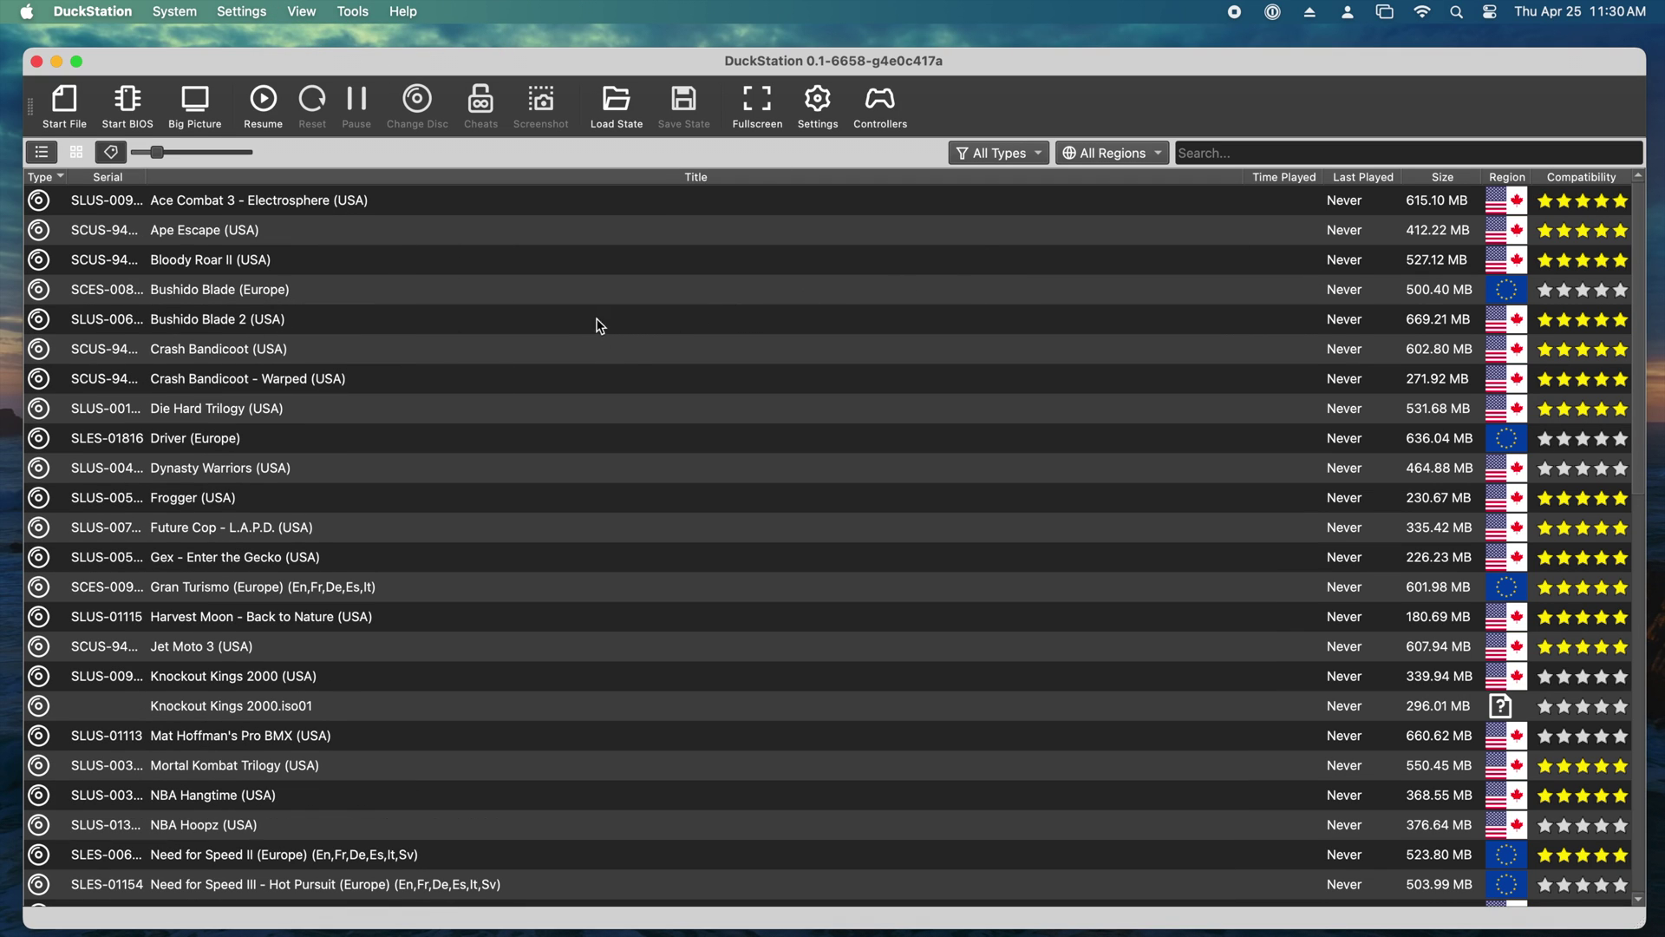
# Review the Controller Port 1 button bindings in the controller settings, and close them
pyautogui.click(454, 240)
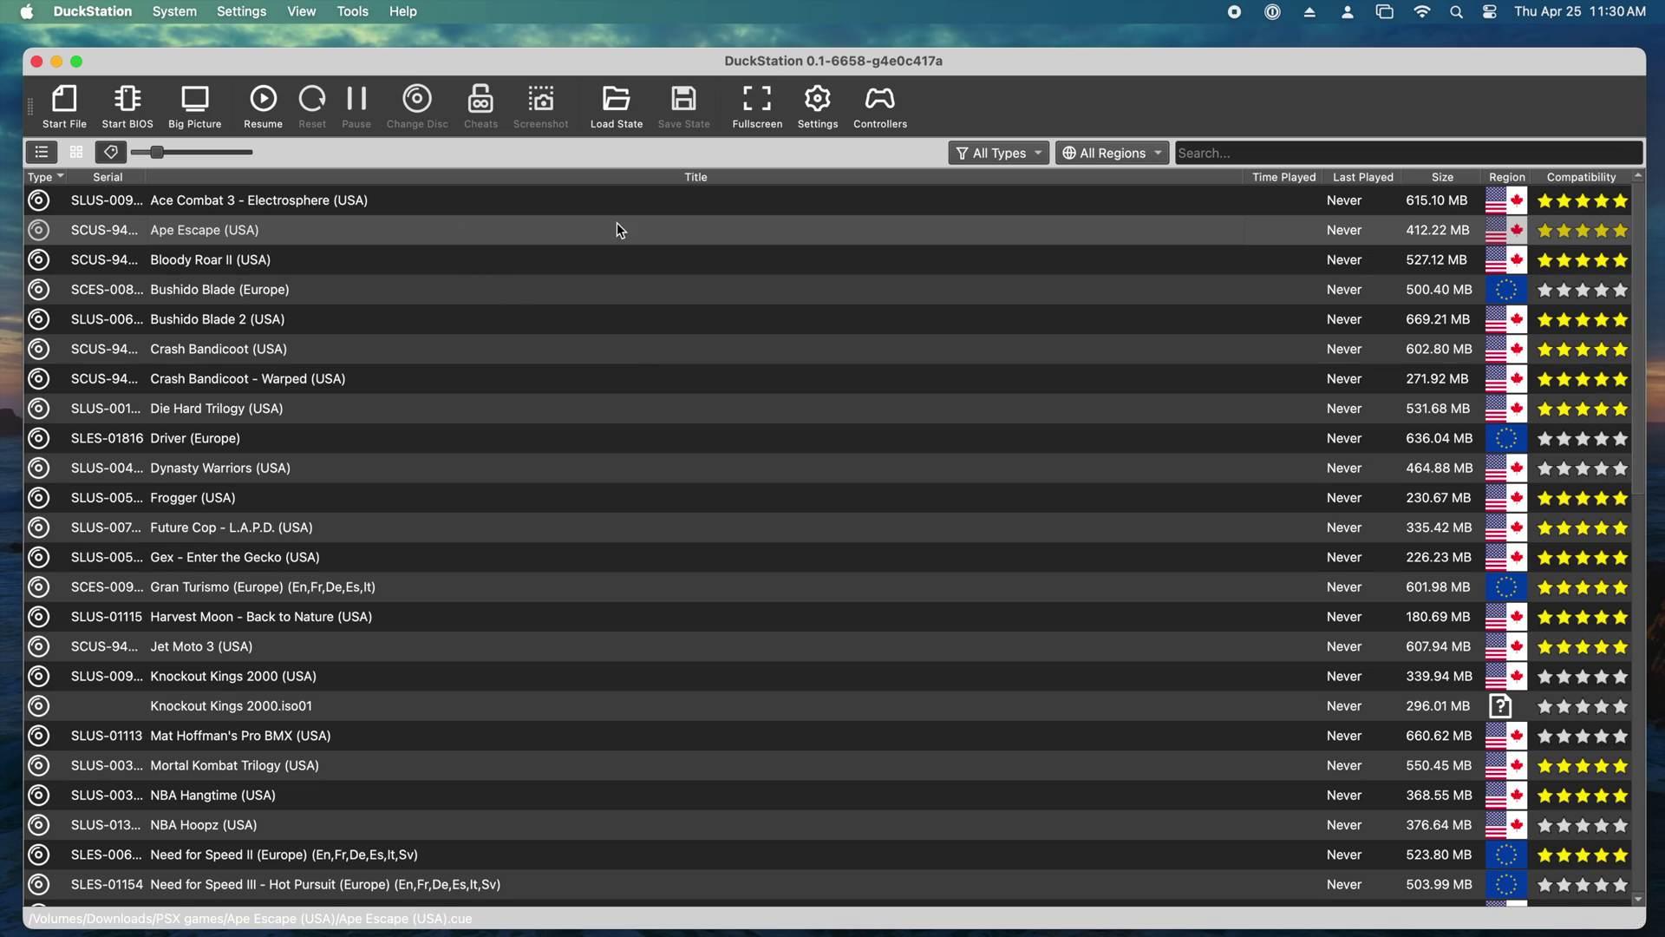
pyautogui.click(859, 114)
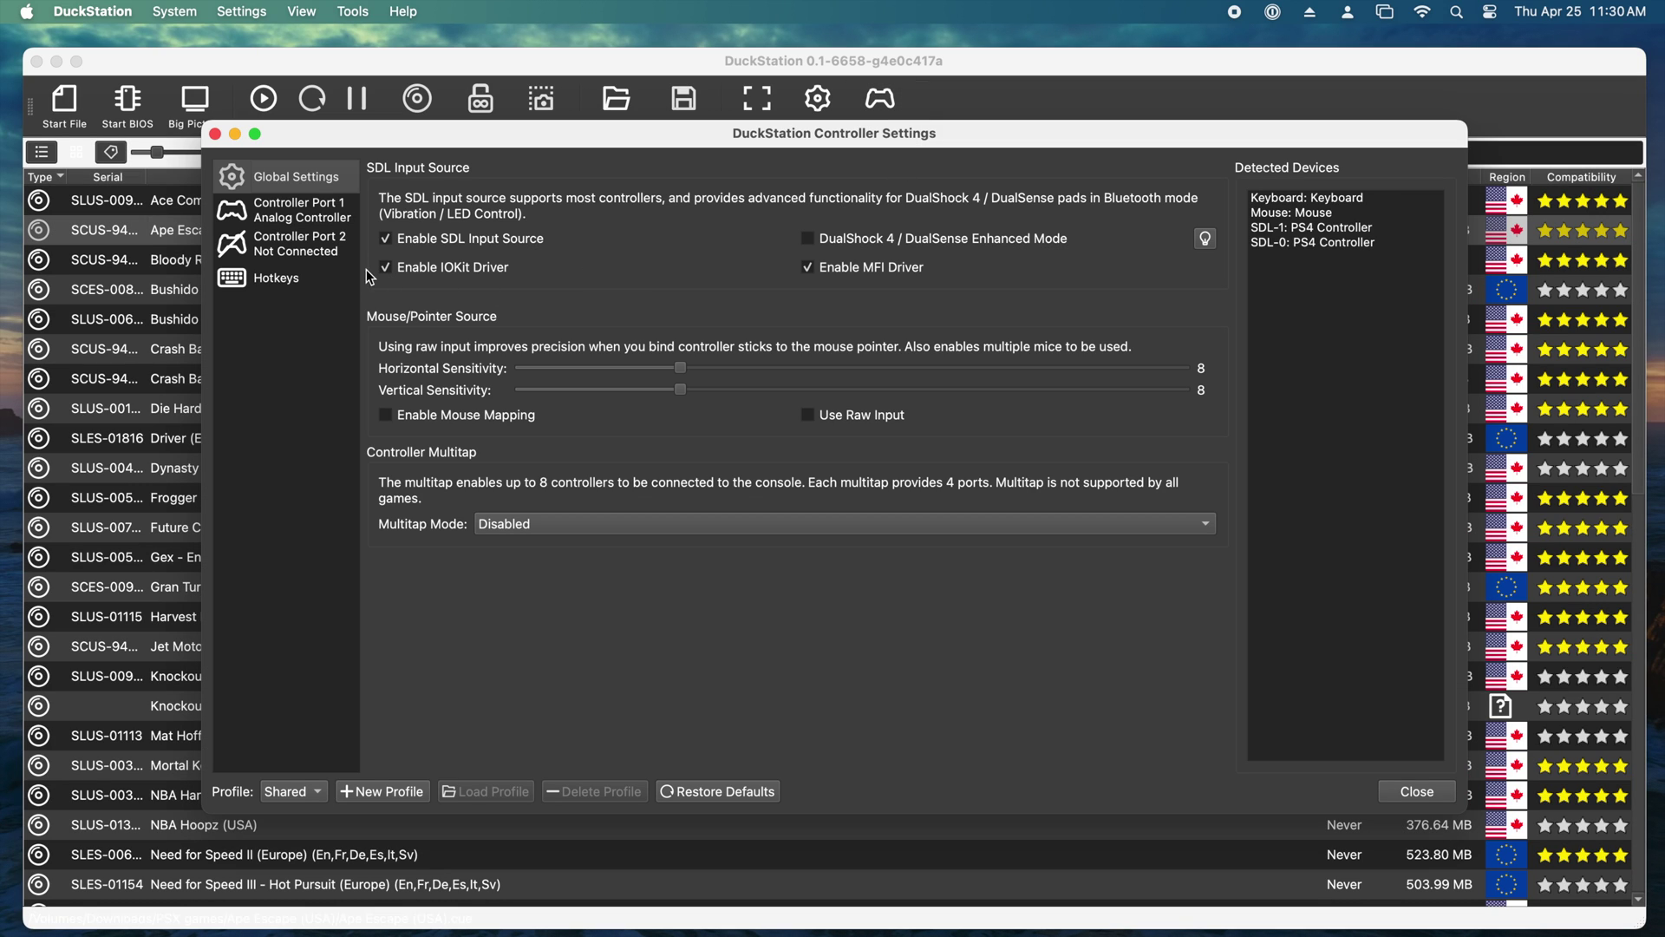
pyautogui.click(334, 215)
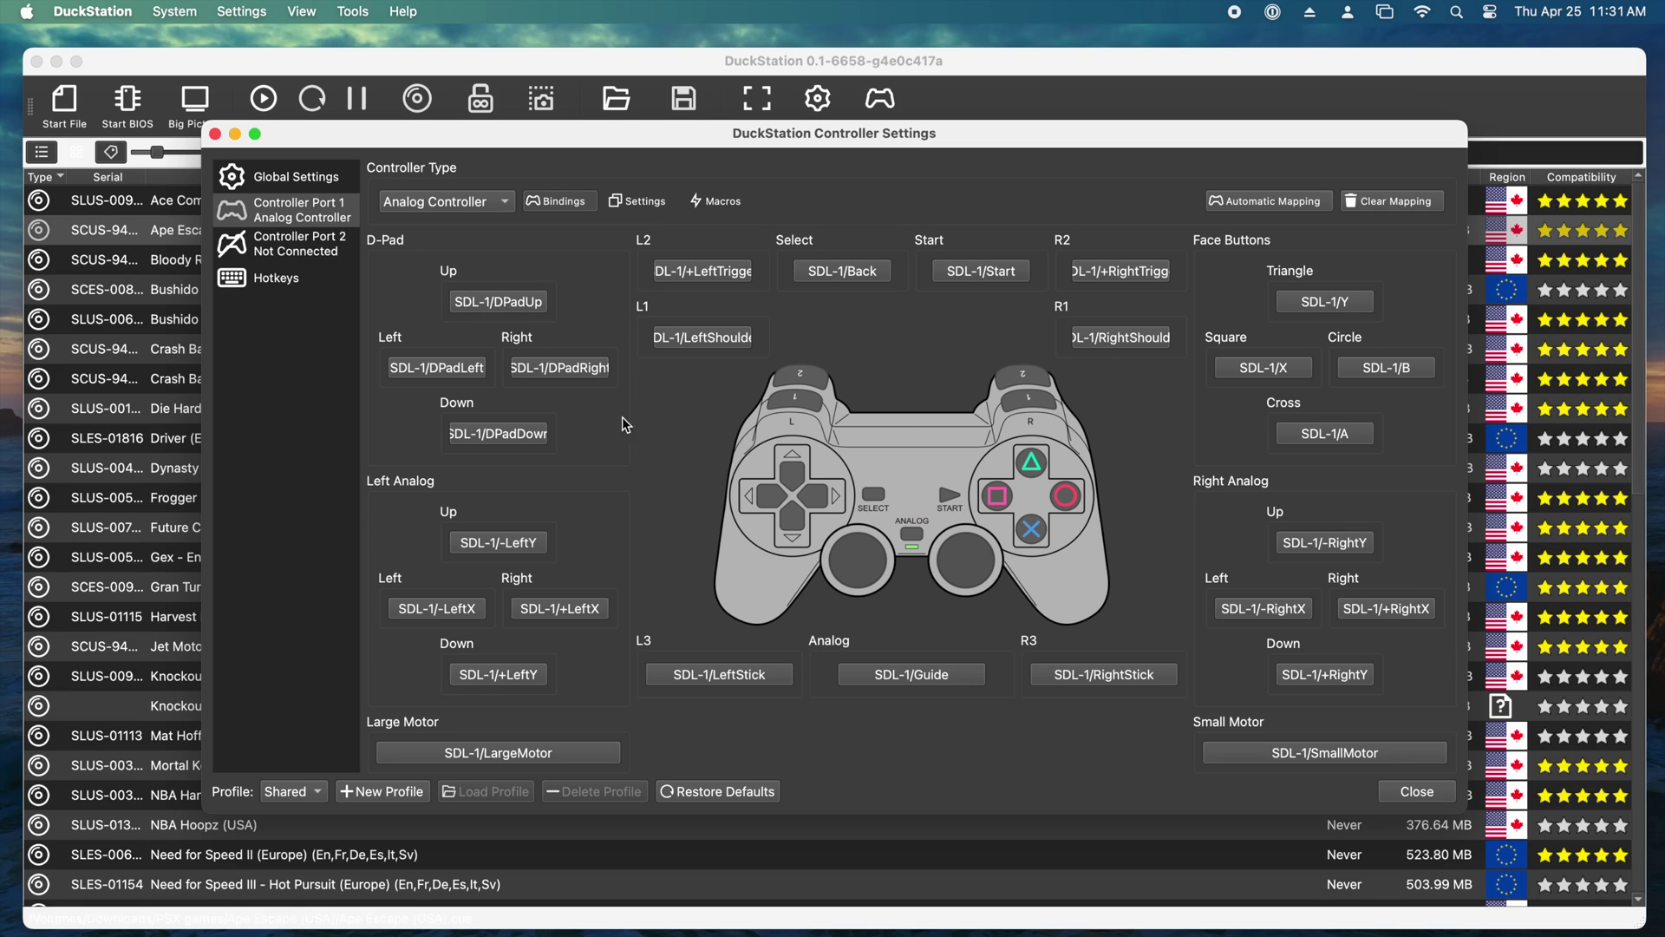
pyautogui.click(215, 135)
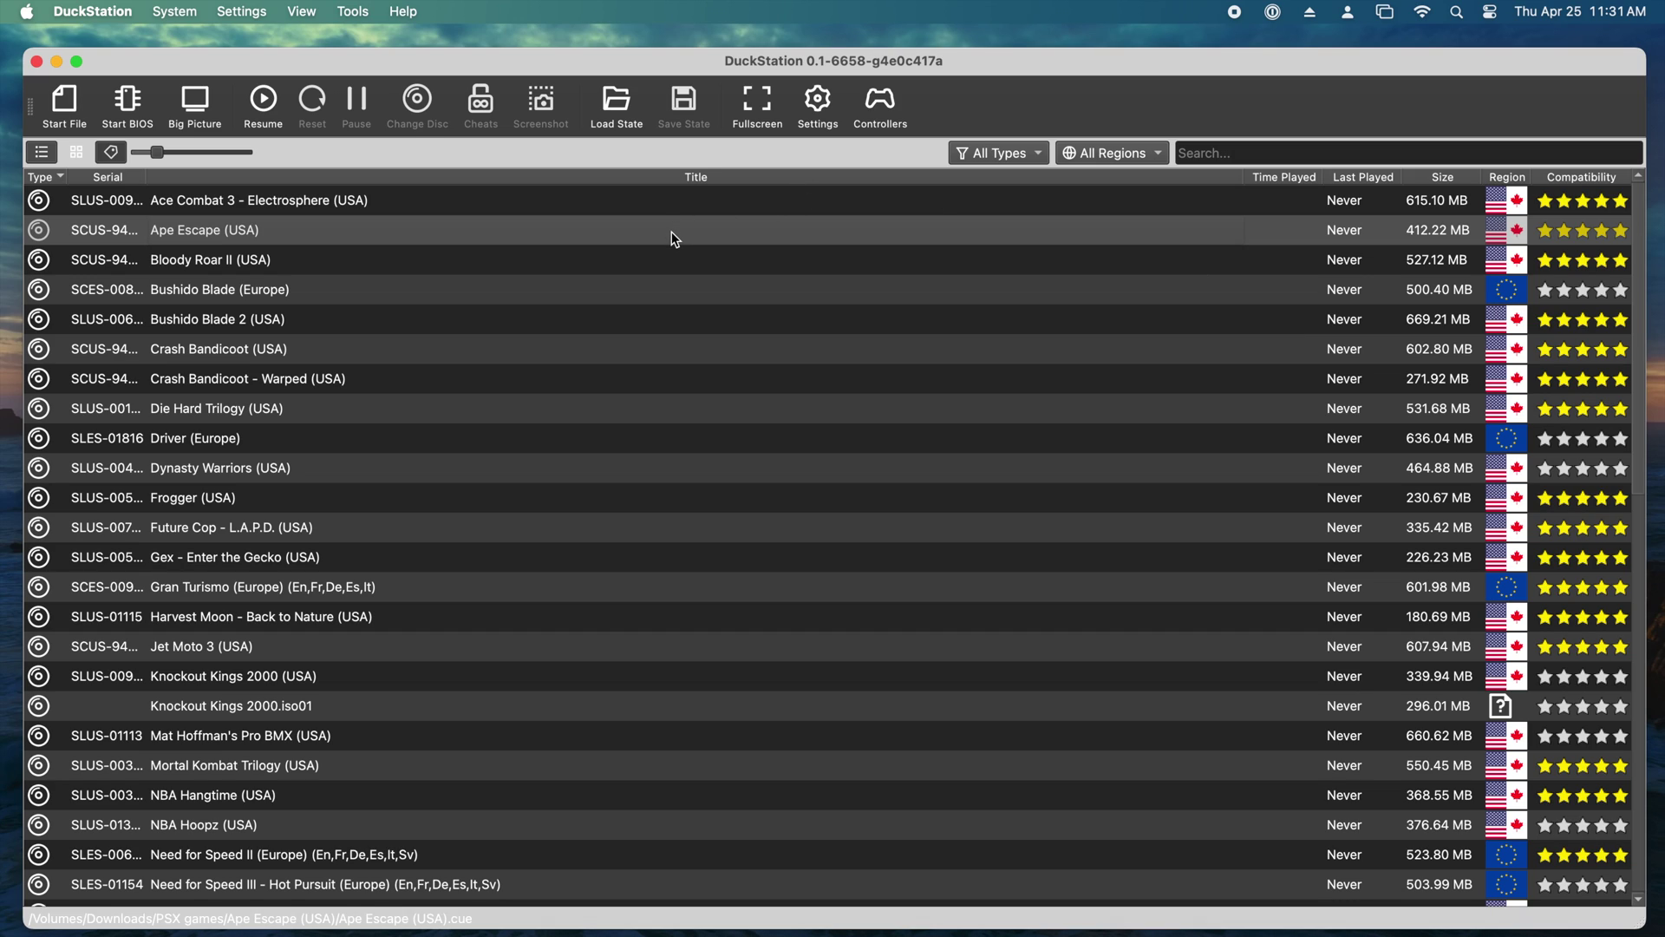
# Launch Ape Escape (USA) from the game list and take its window out of full screen
pyautogui.doubleClick(671, 231)
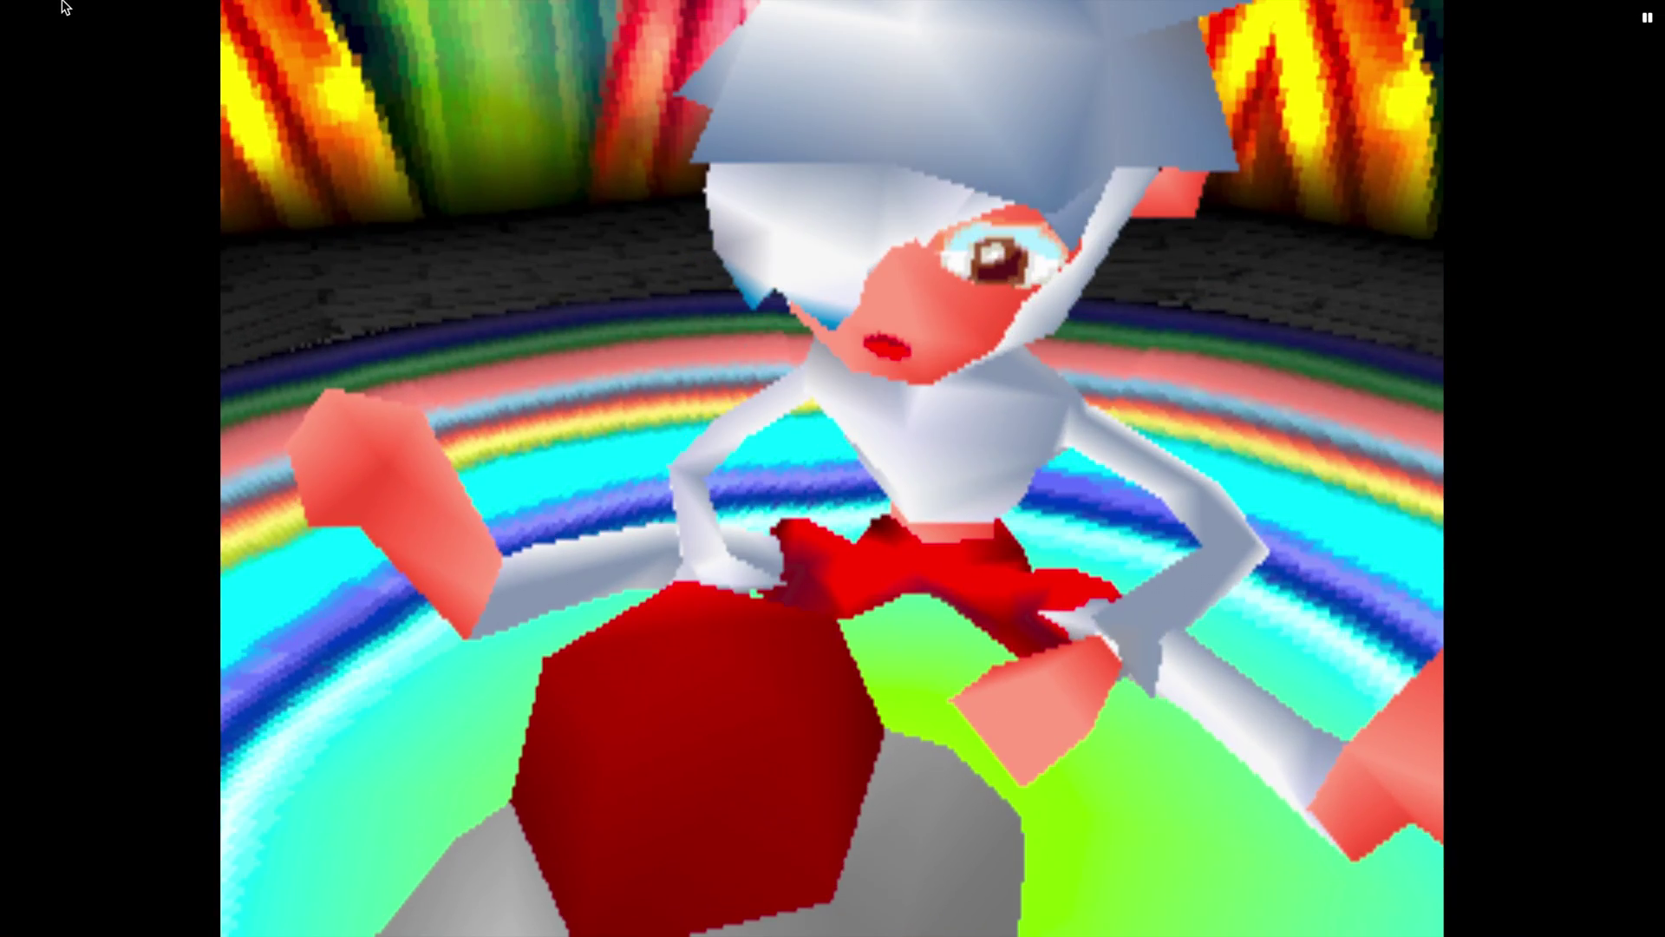
pyautogui.moveTo(60, 7)
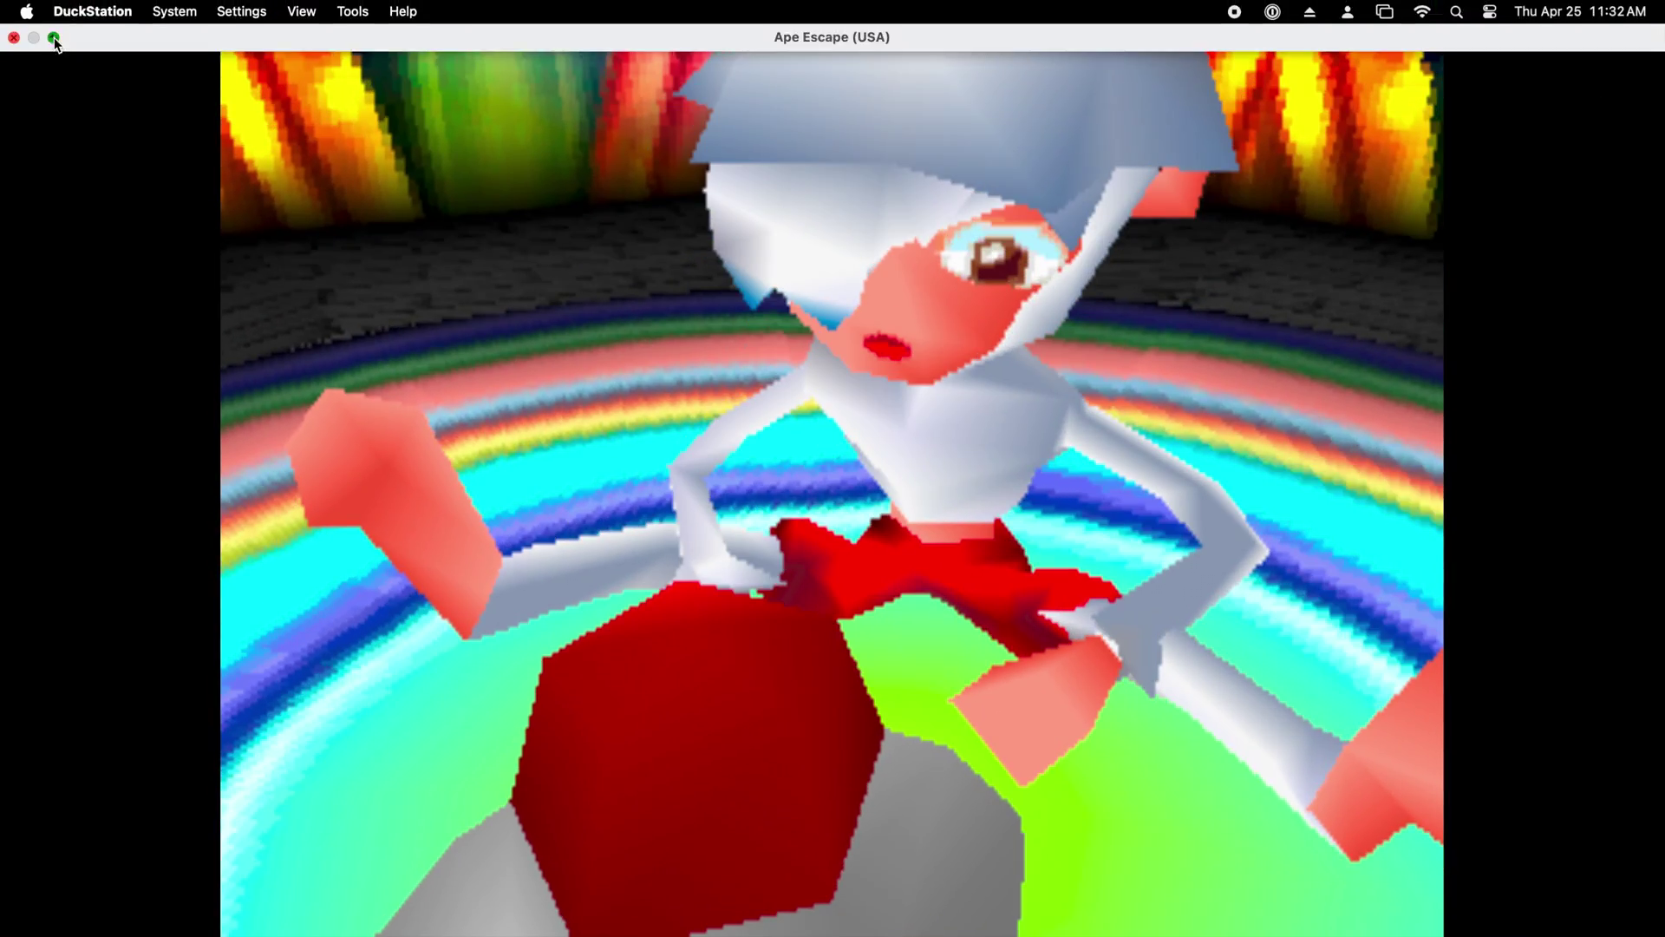
pyautogui.click(54, 38)
# Set the graphics Internal Resolution to 9x Native (for 4K) and close the settings
pyautogui.click(241, 11)
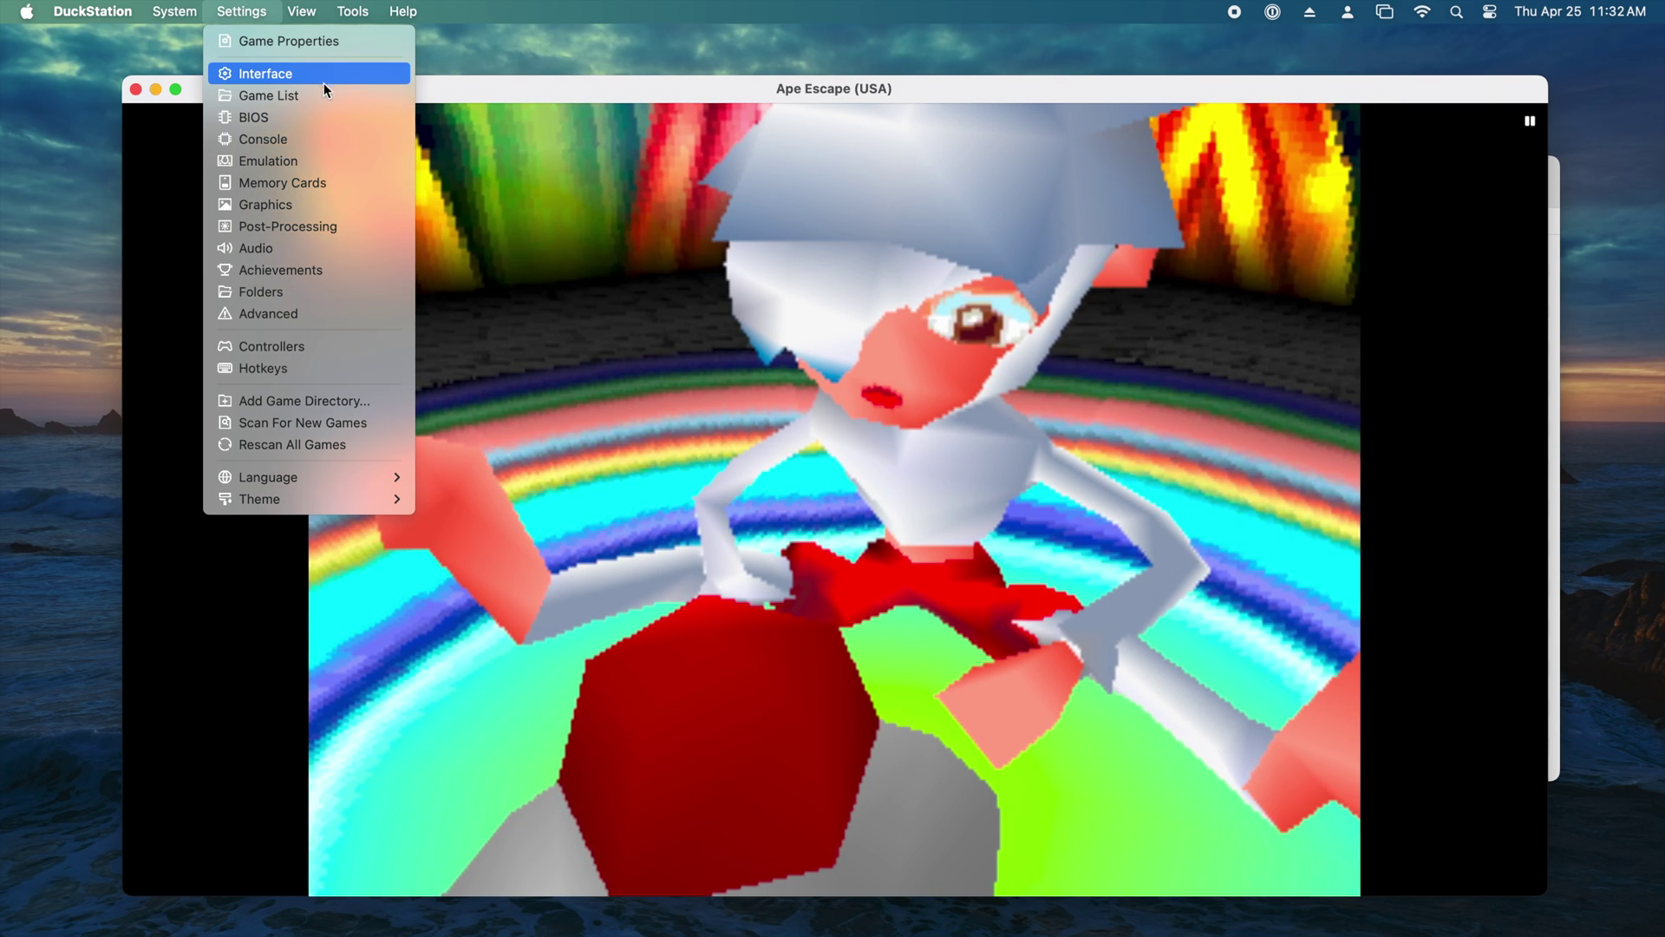
pyautogui.click(347, 205)
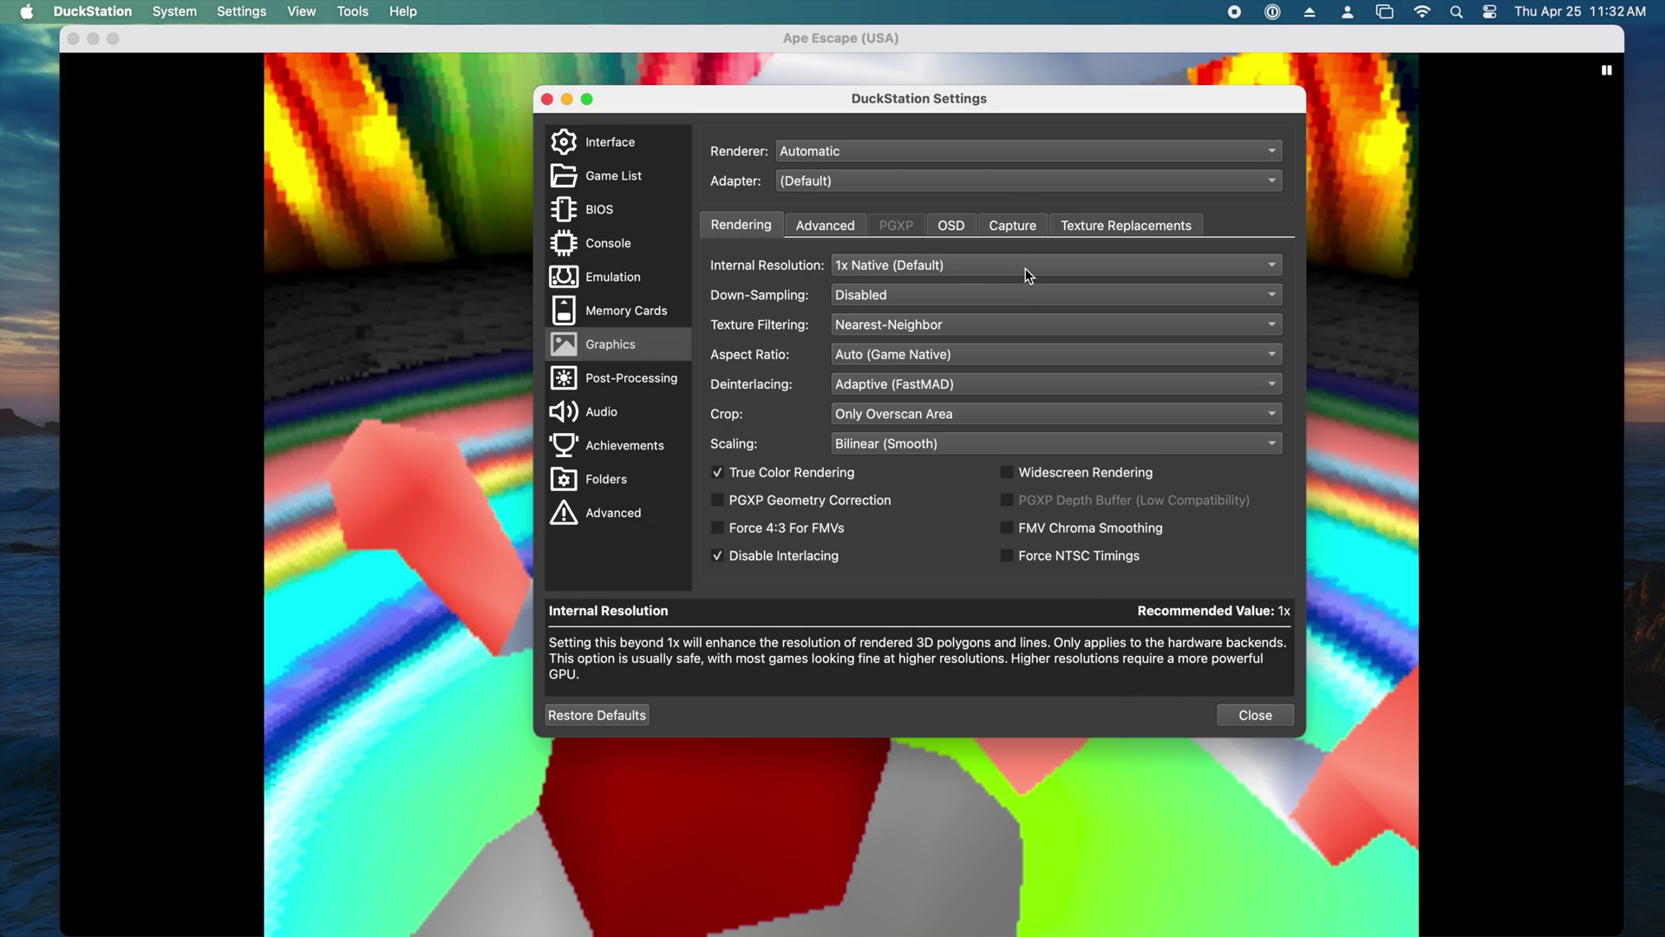
pyautogui.click(1027, 267)
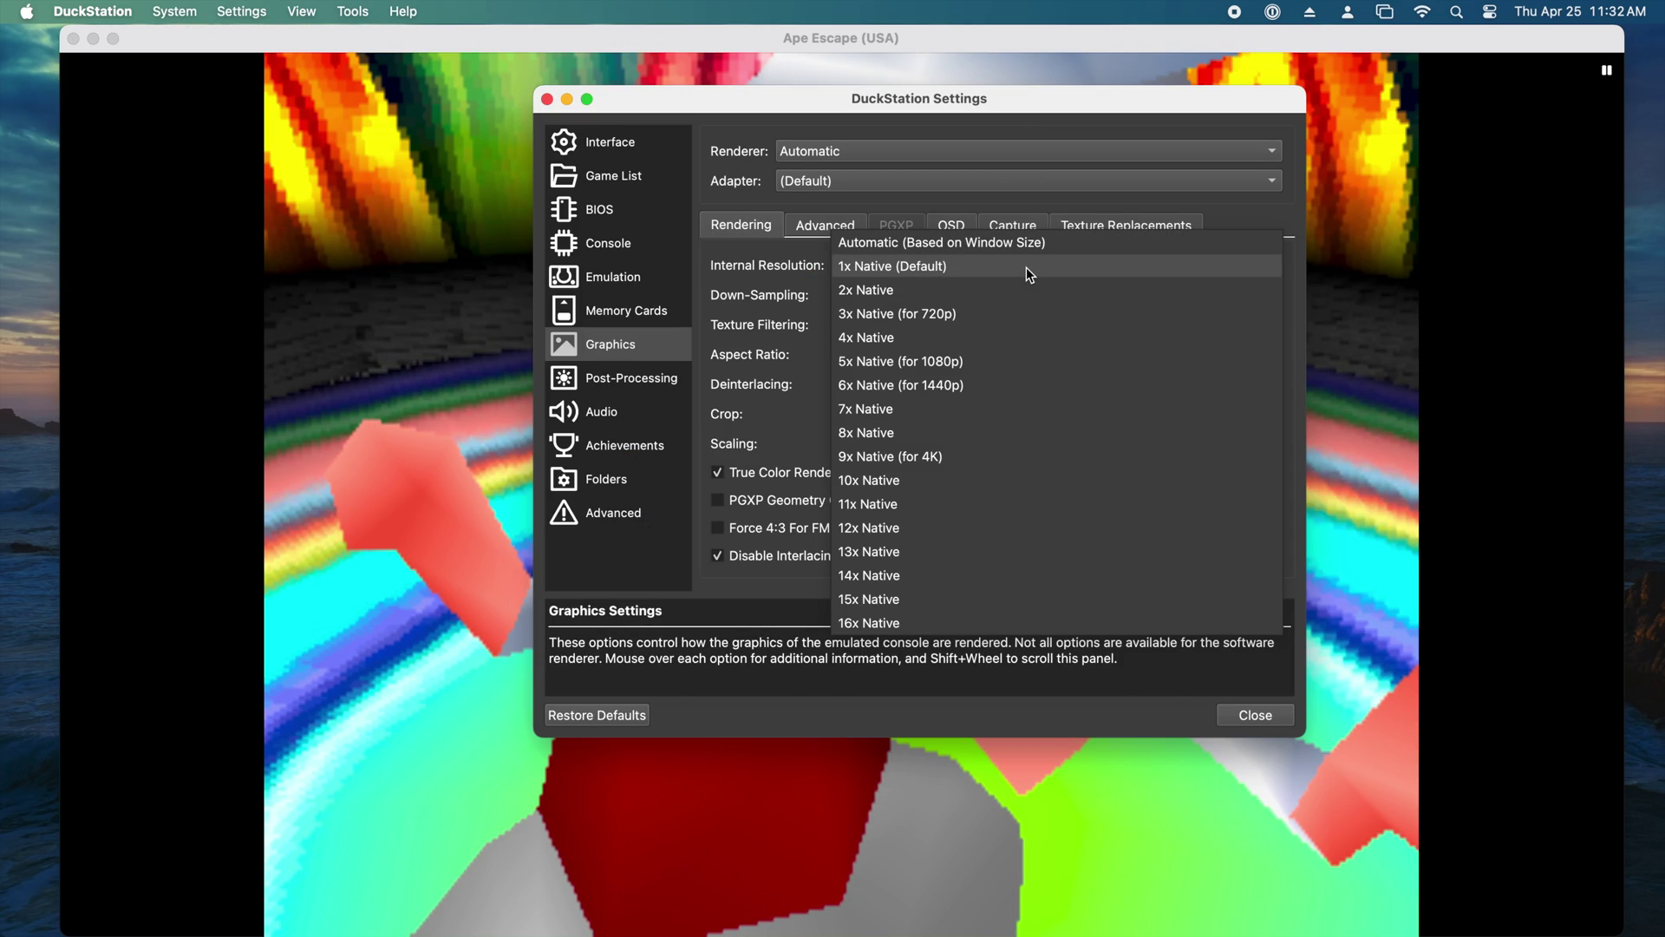
pyautogui.click(995, 456)
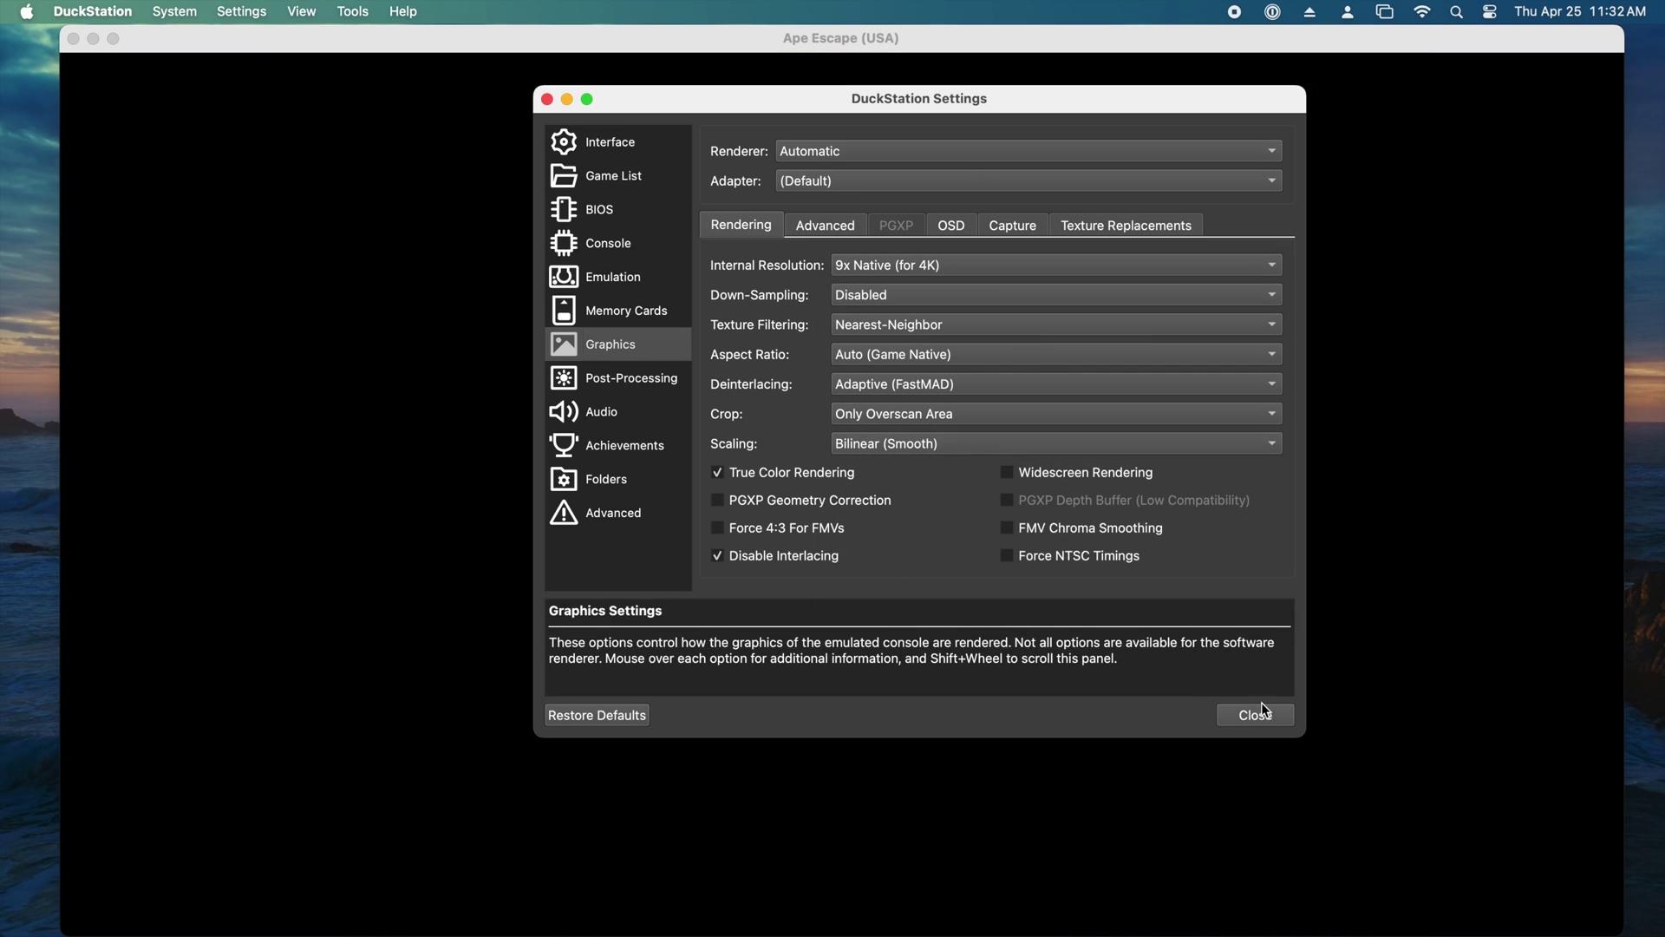
pyautogui.click(1257, 716)
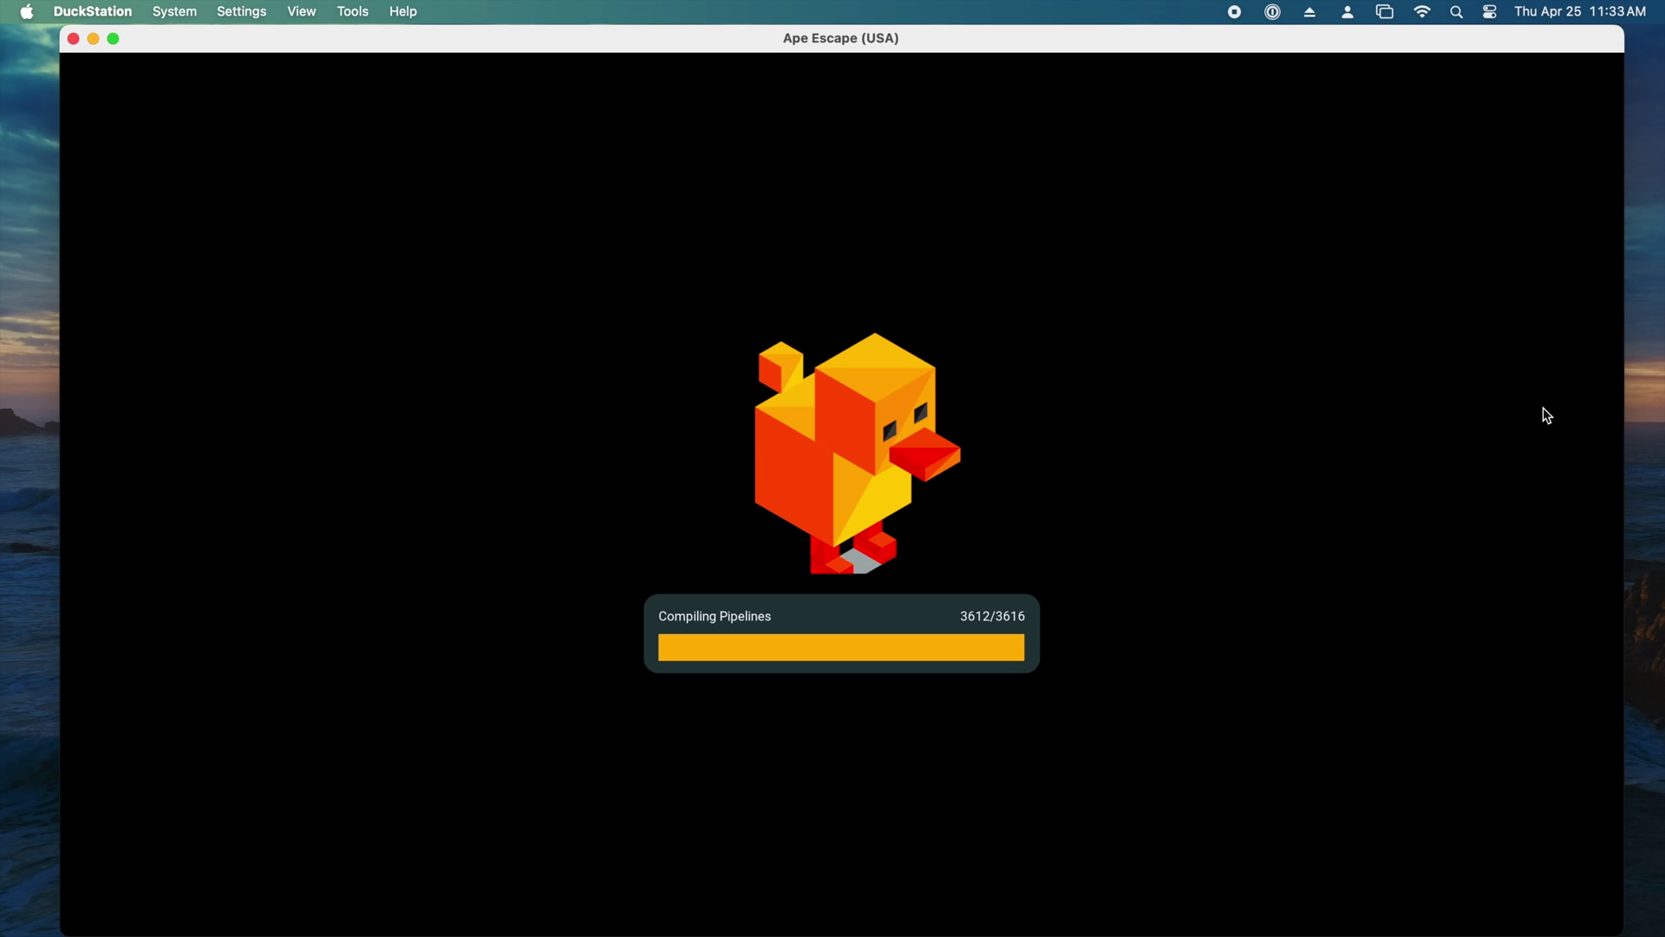
pyautogui.click(242, 11)
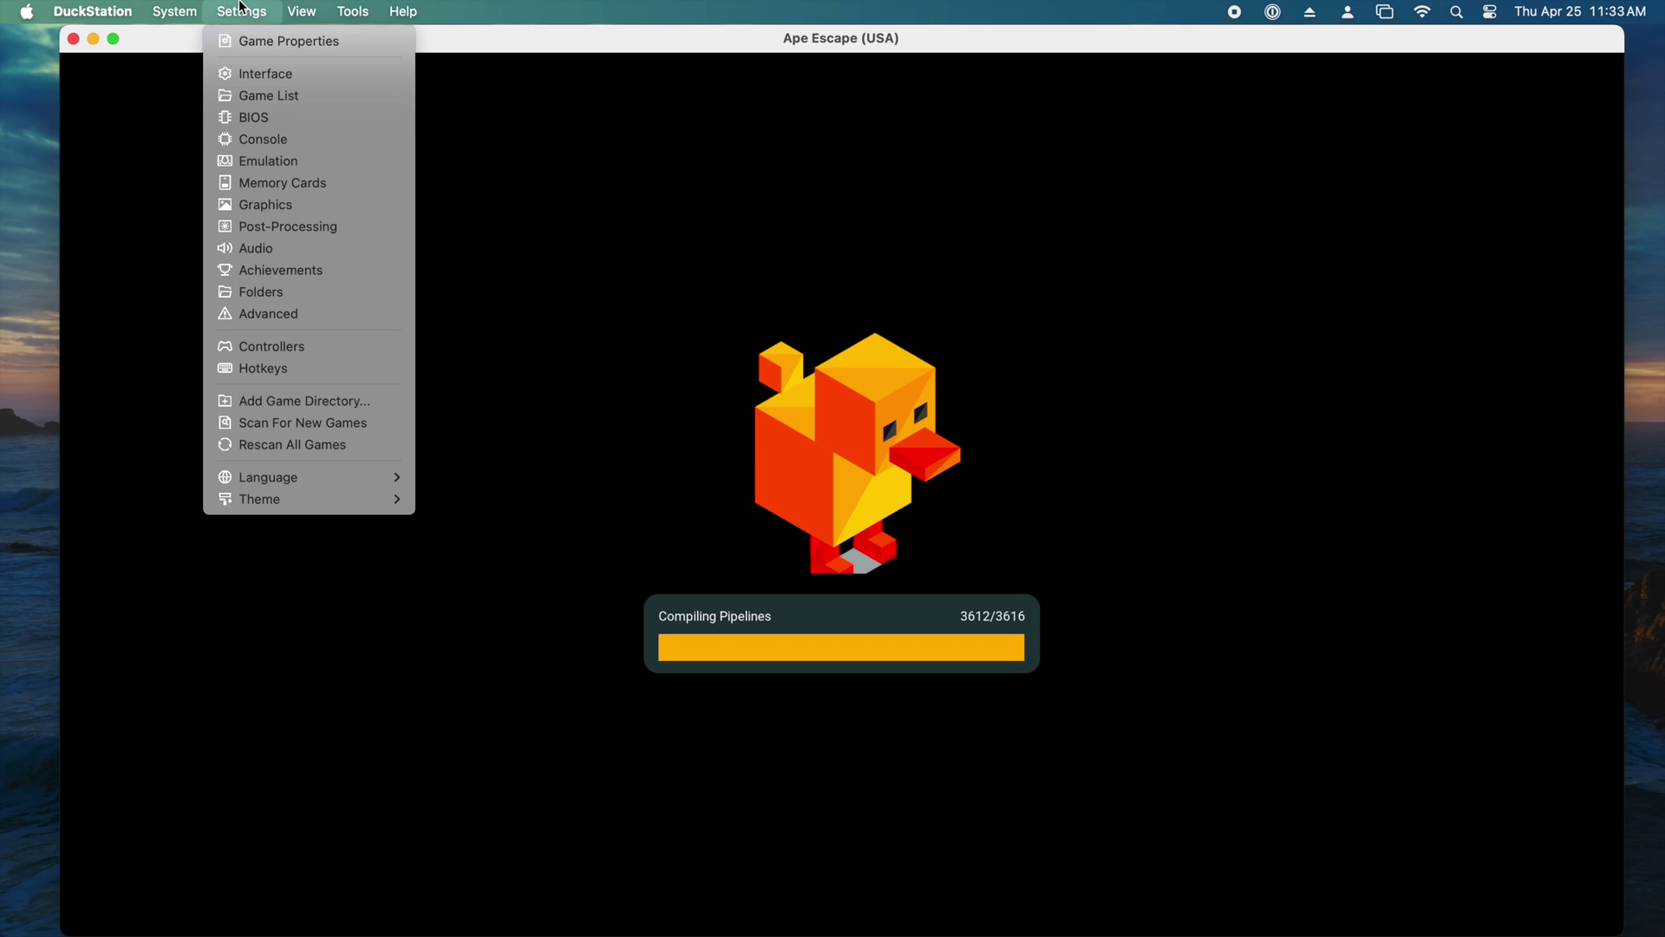
pyautogui.click(242, 11)
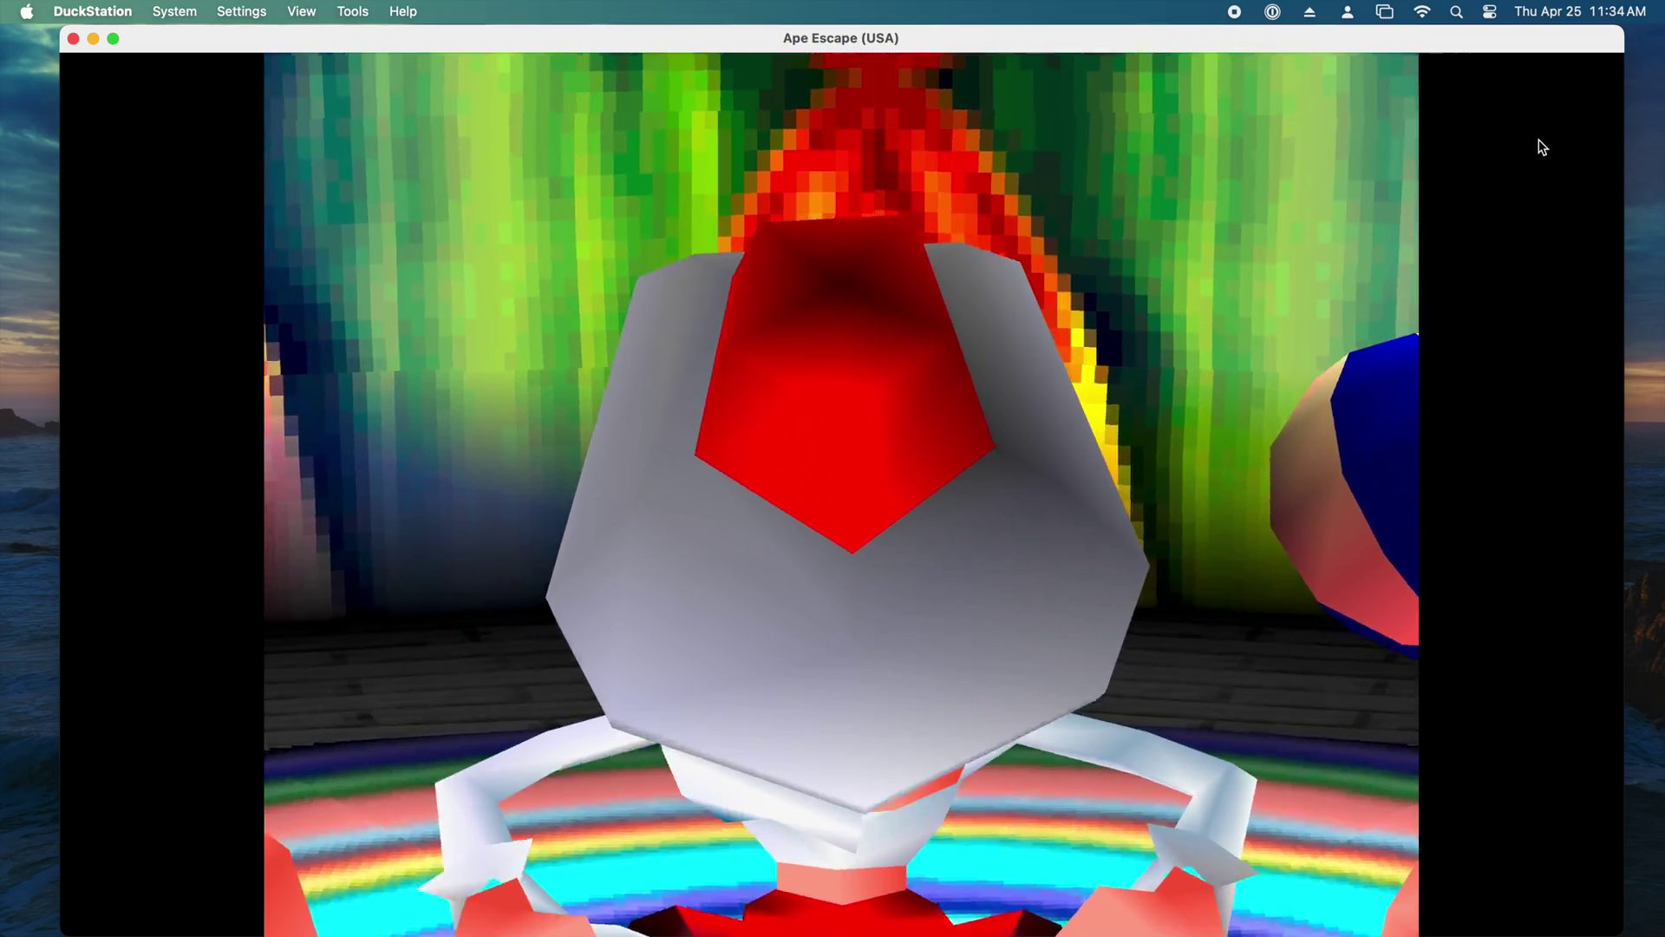
# Pause Ape Escape, set the graphics Texture Filtering to xBR (Very Slow), and close the settings
pyautogui.press('space')
pyautogui.click(241, 12)
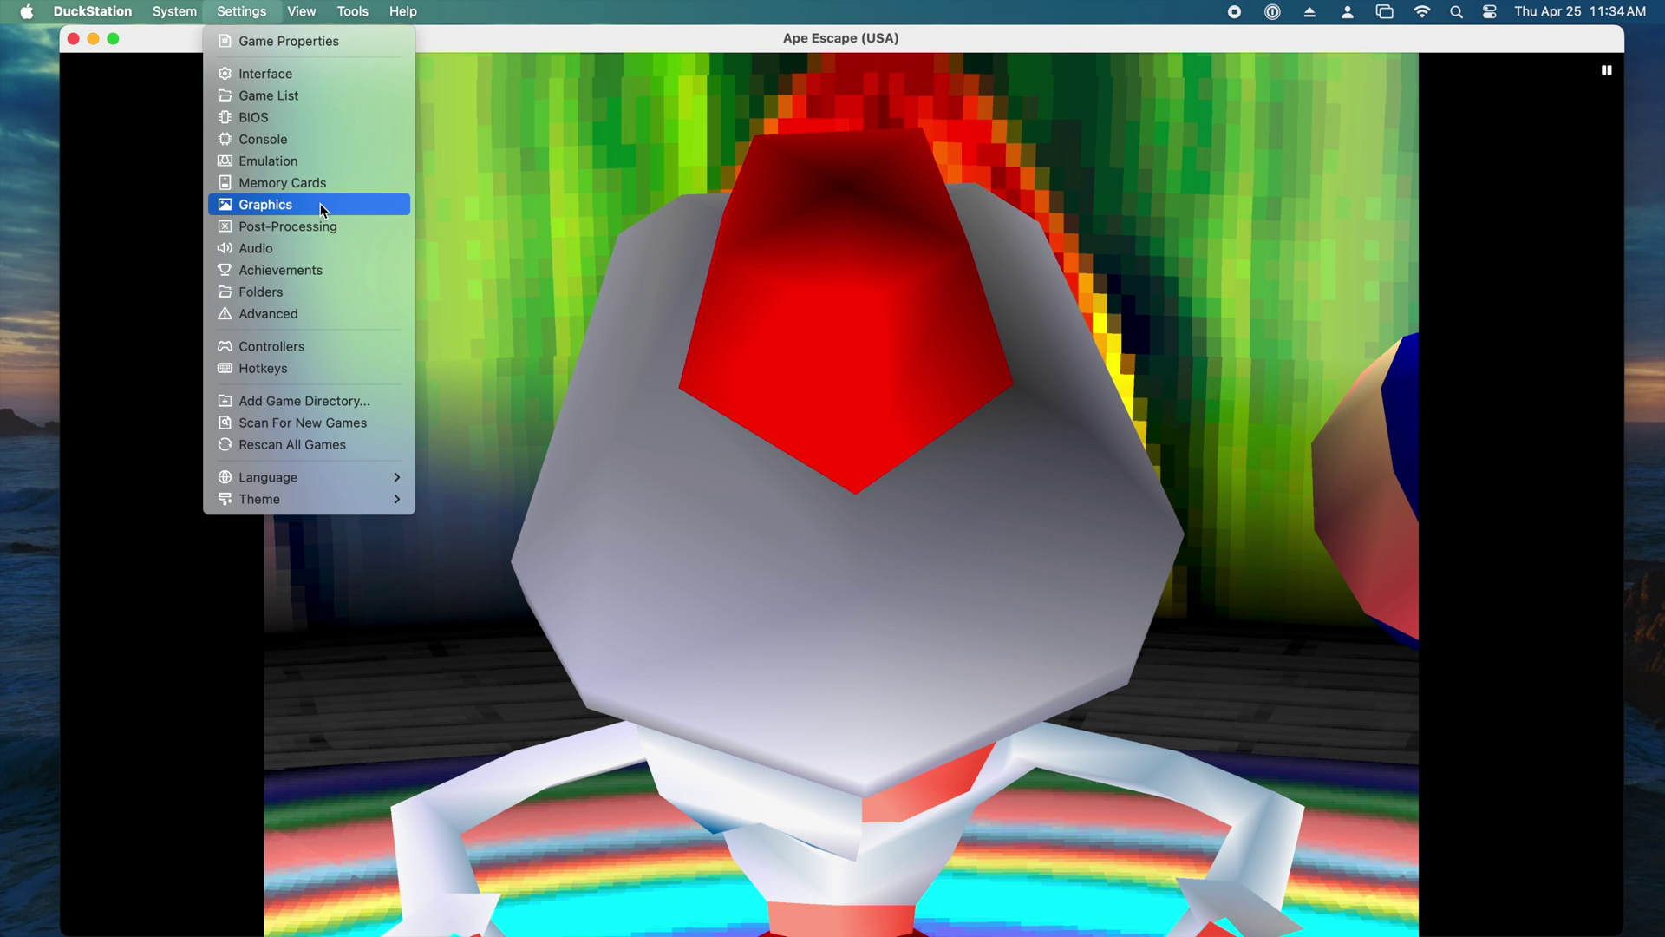
pyautogui.click(320, 202)
pyautogui.click(952, 381)
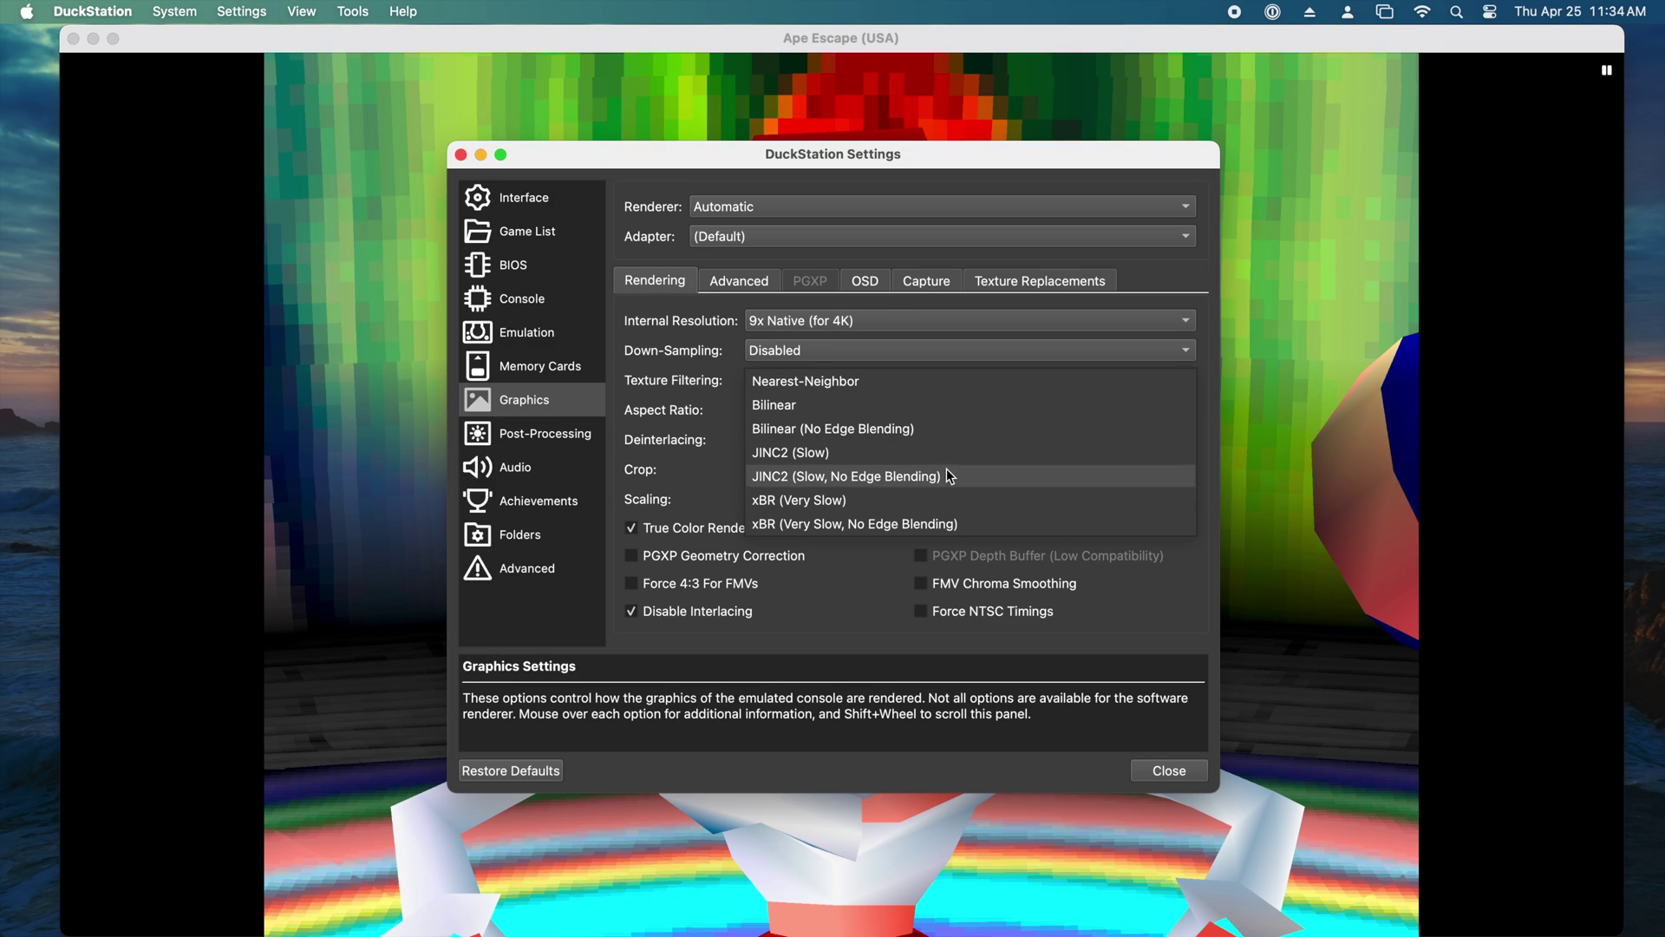
pyautogui.click(945, 499)
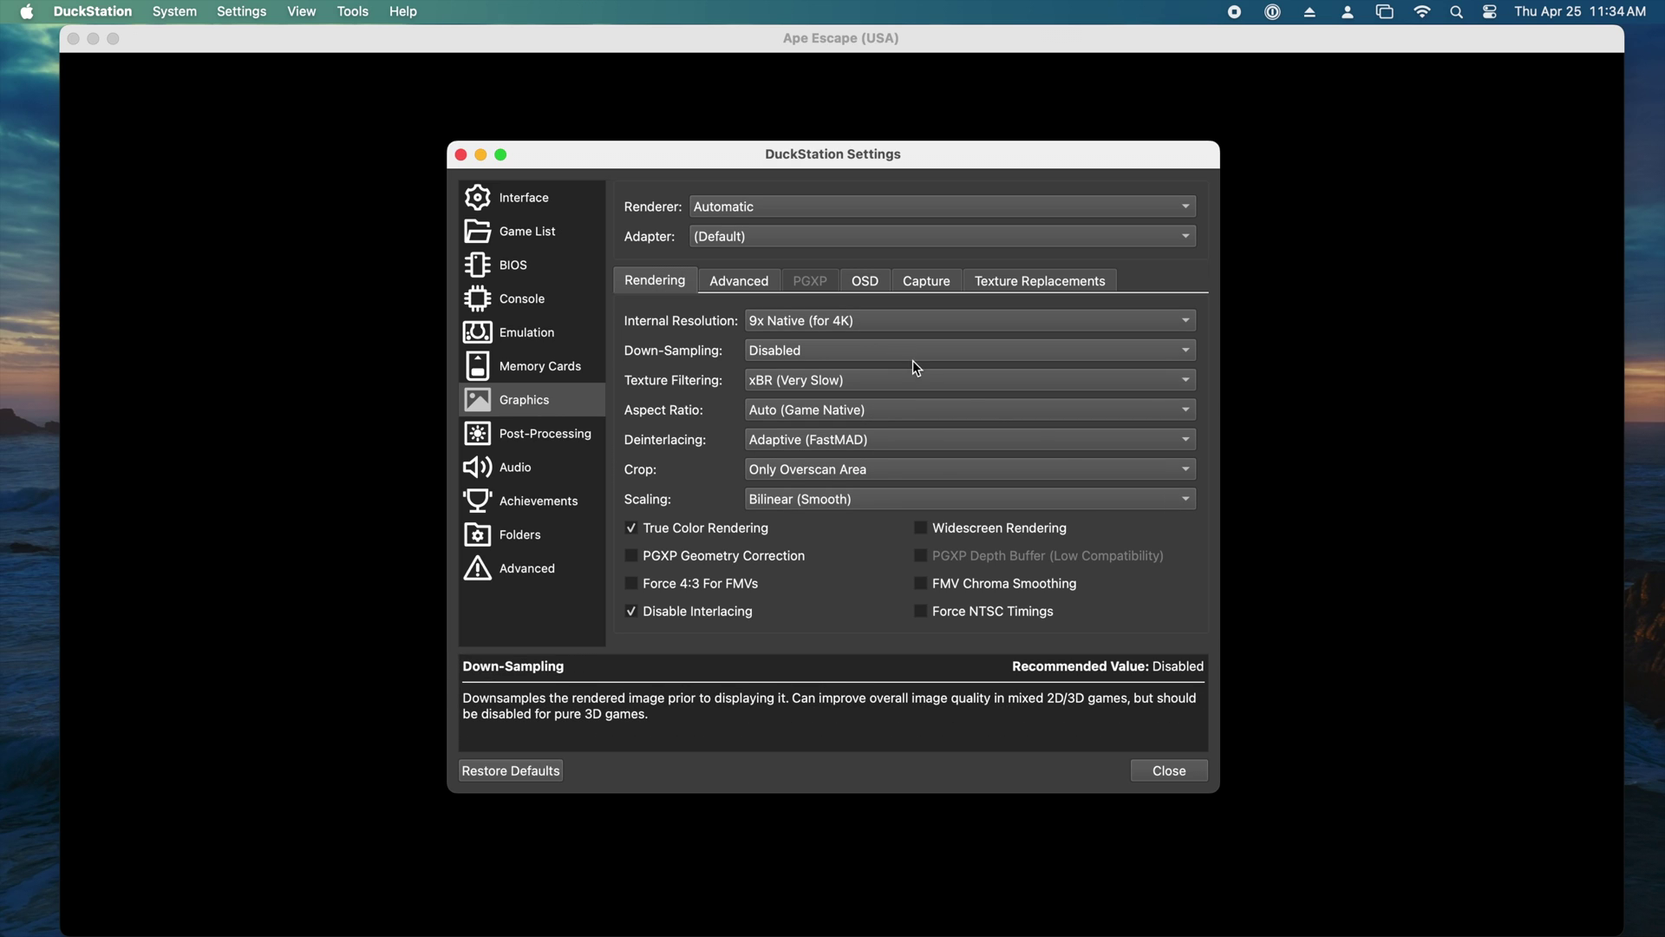
pyautogui.click(1169, 771)
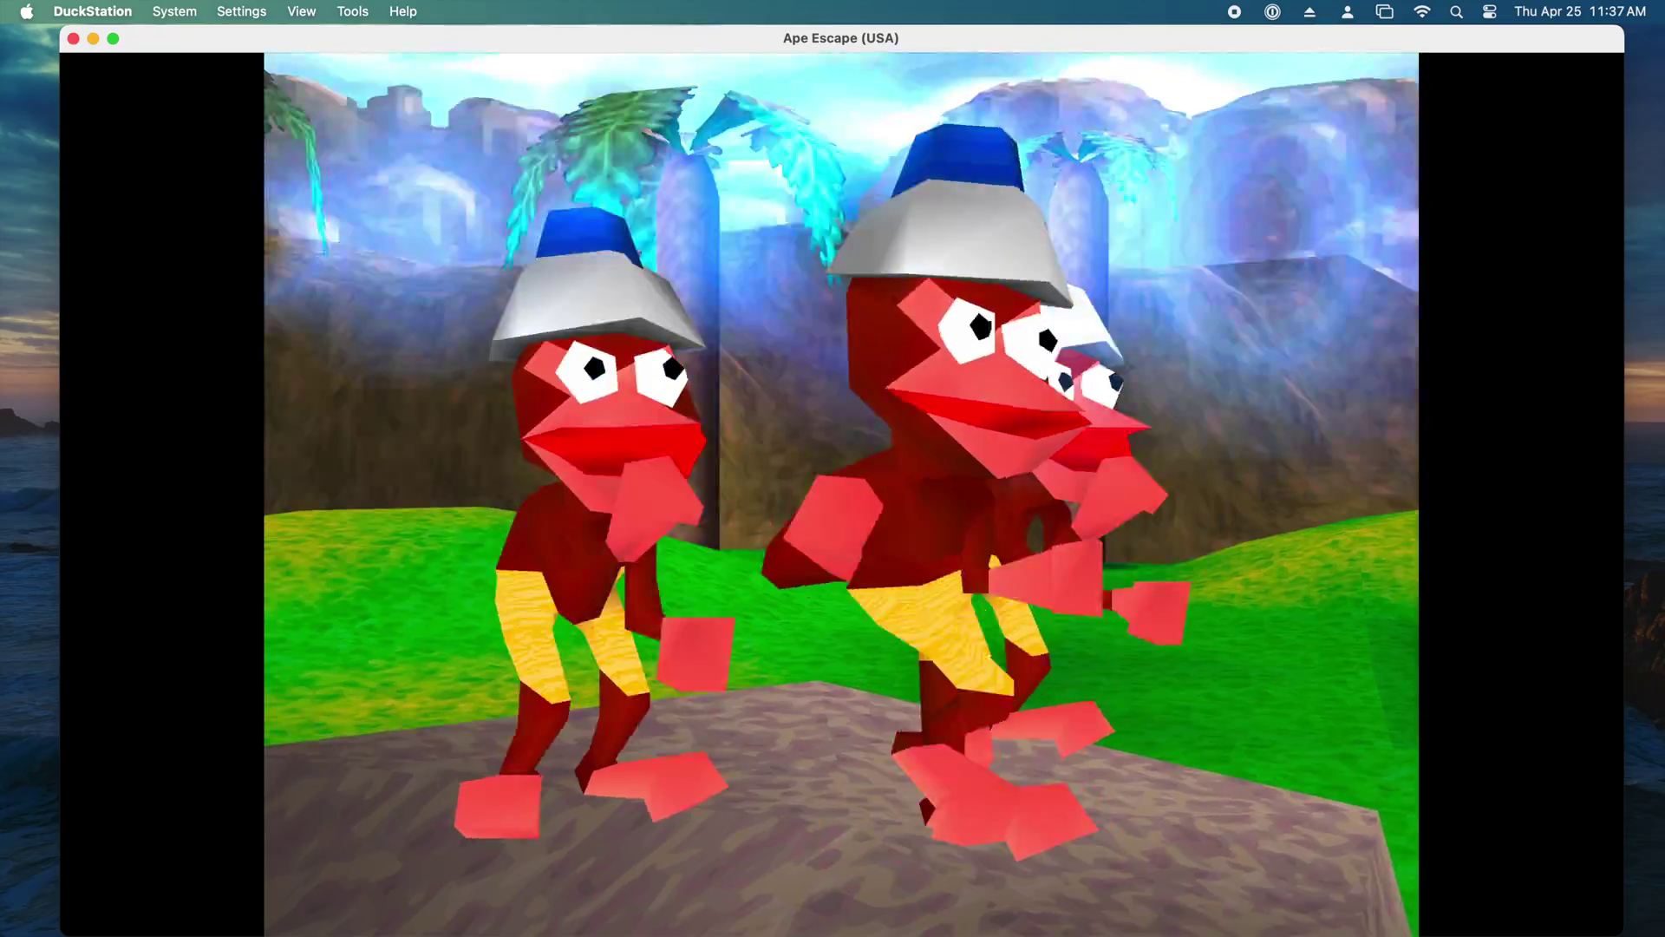
# Pause the game again and enable PGXP Geometry Correction in the graphics rendering settings
pyautogui.press('space')
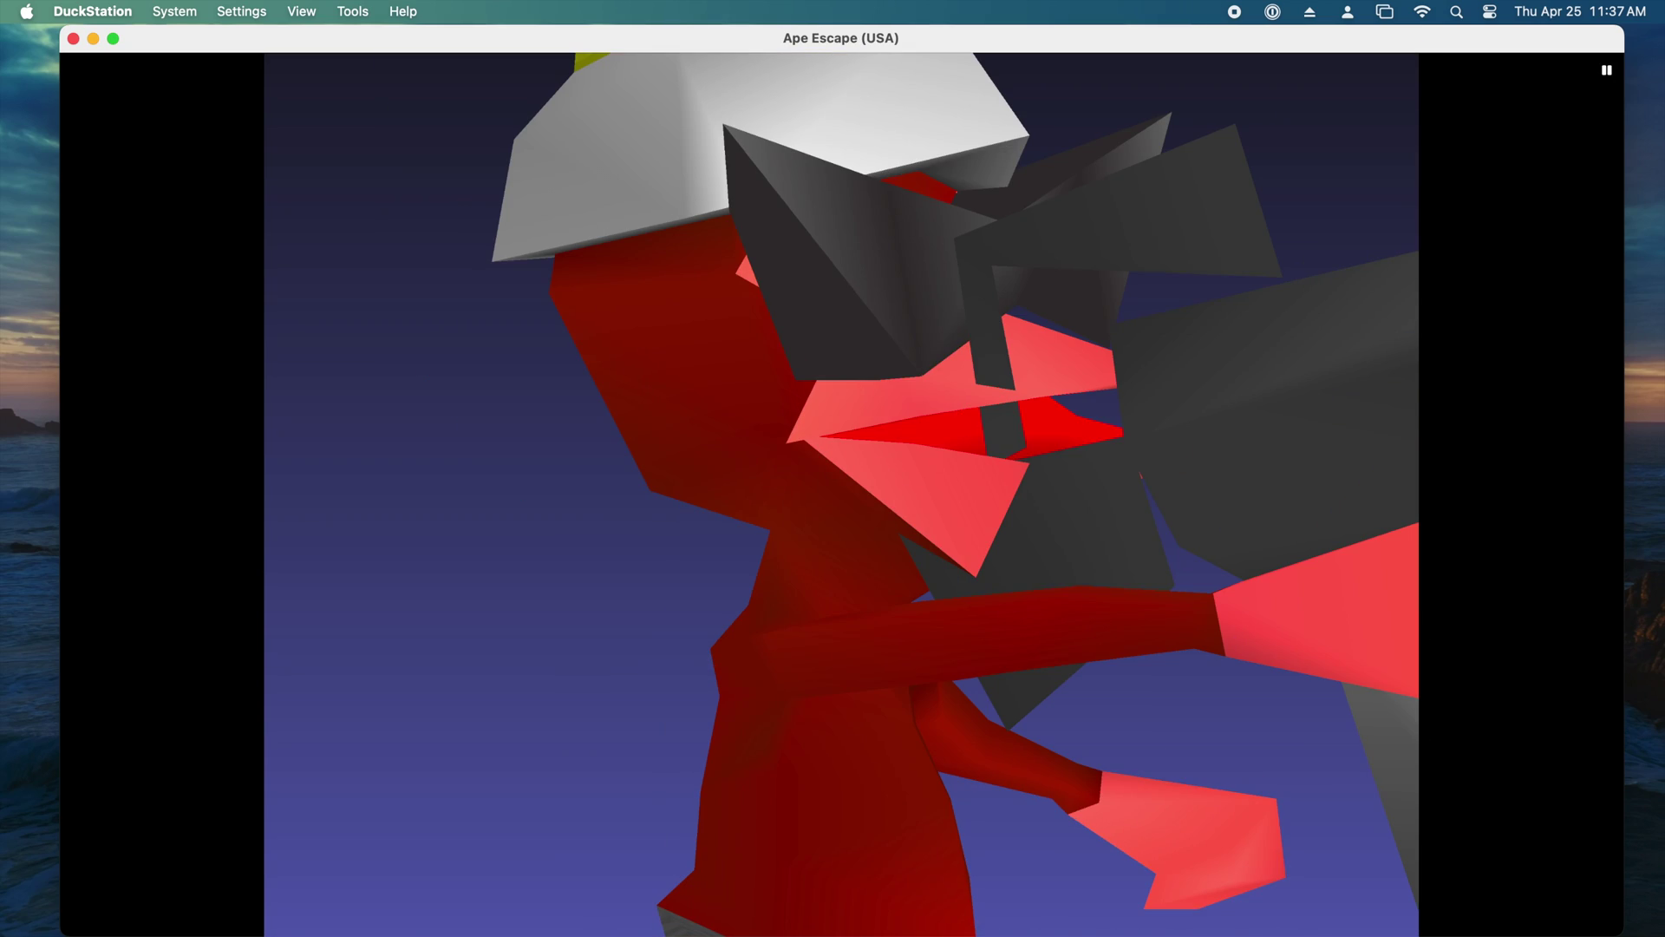
pyautogui.click(227, 11)
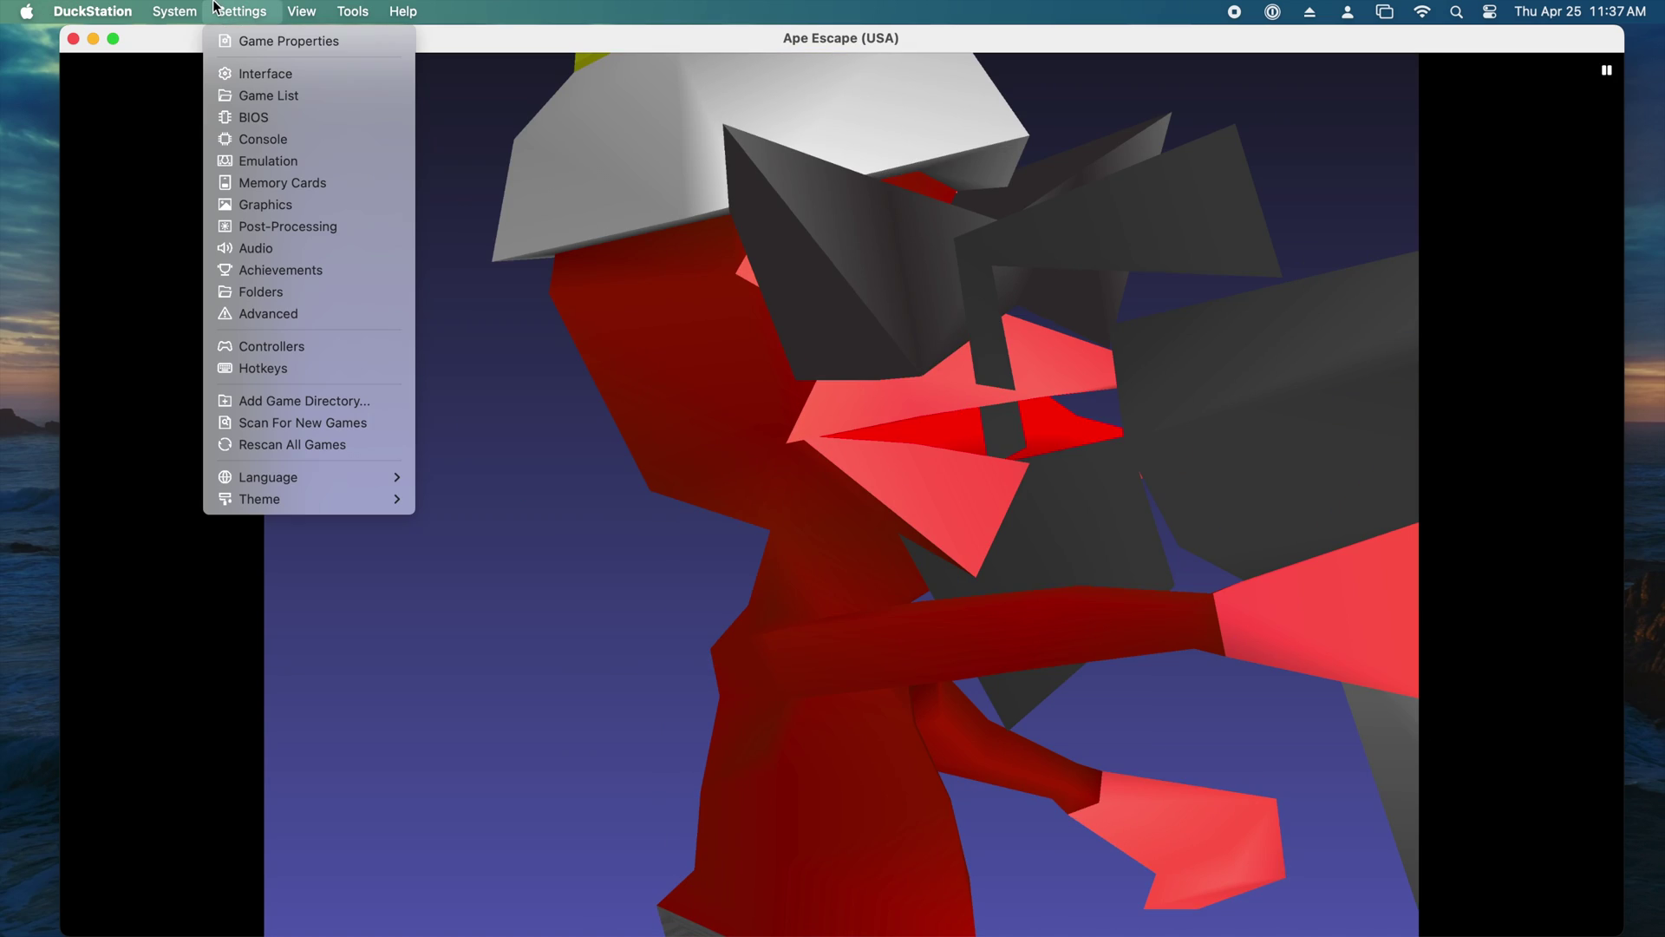
pyautogui.click(265, 205)
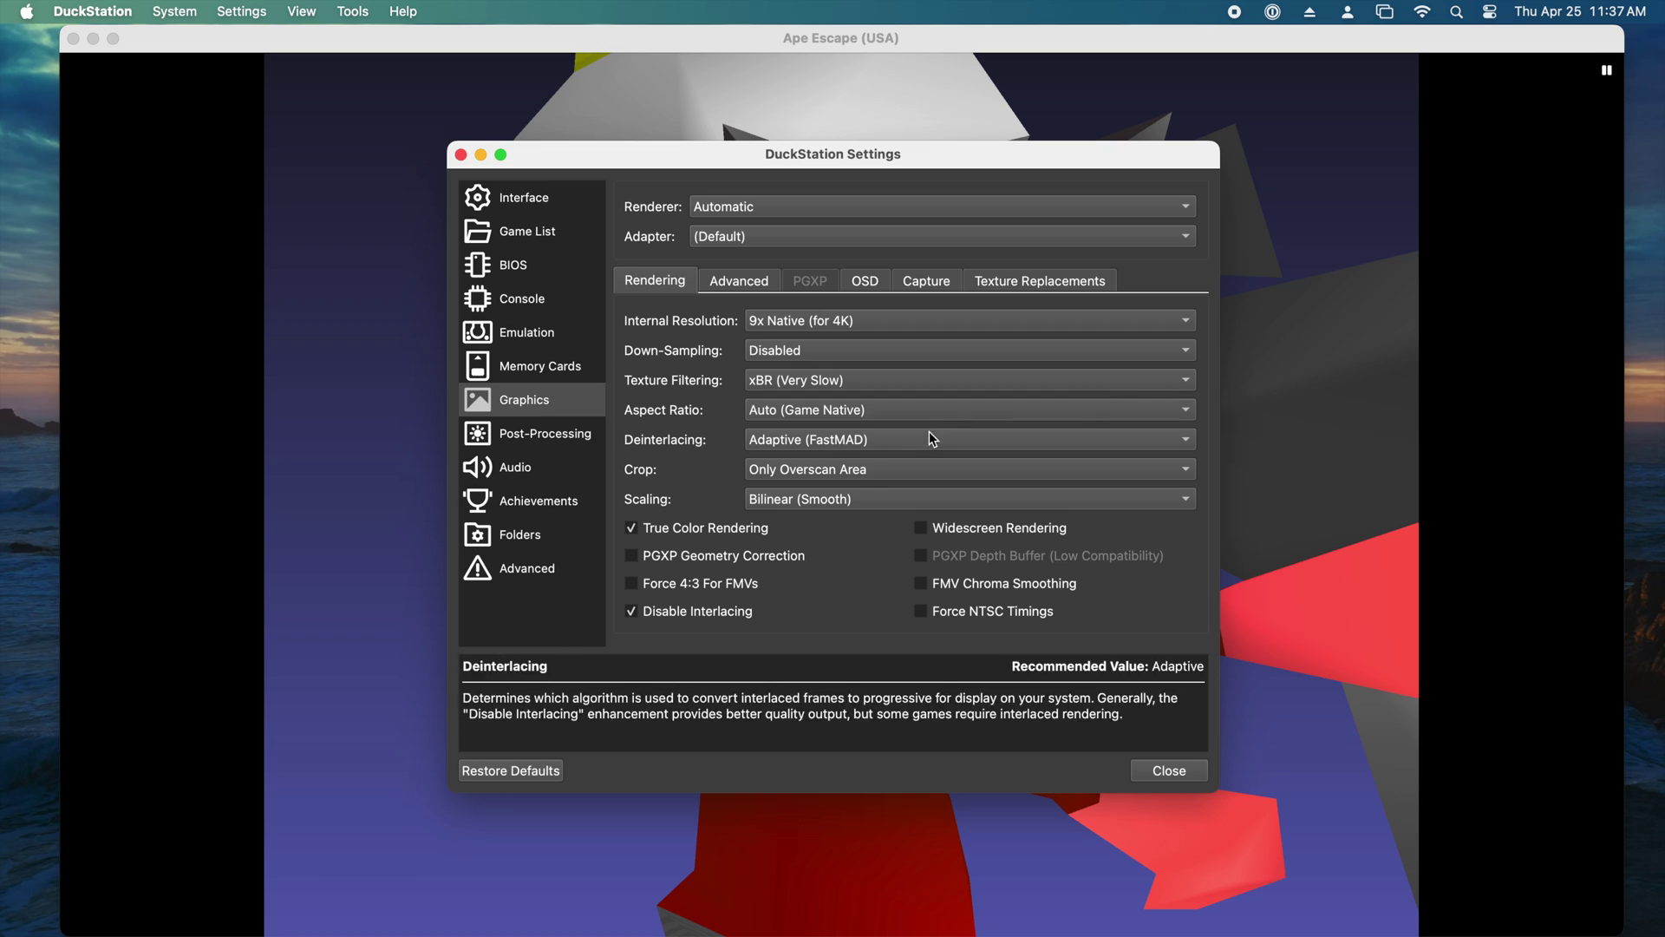
pyautogui.click(778, 553)
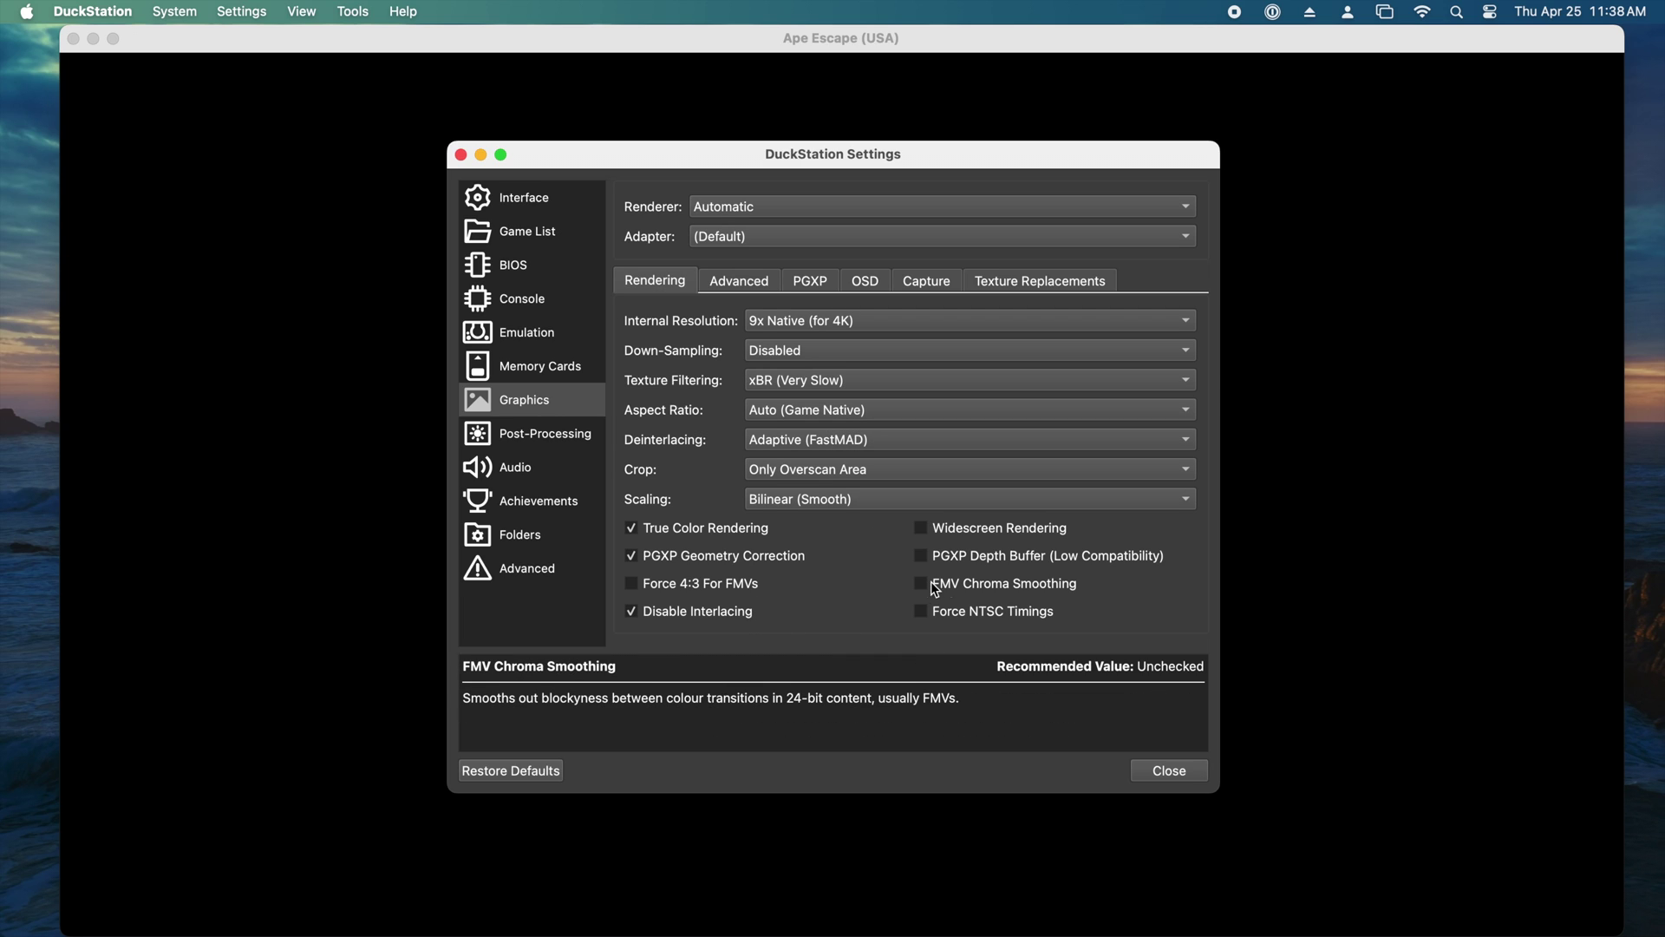
# Enable Widescreen Rendering and set the Aspect Ratio to 16:9
pyautogui.click(1028, 540)
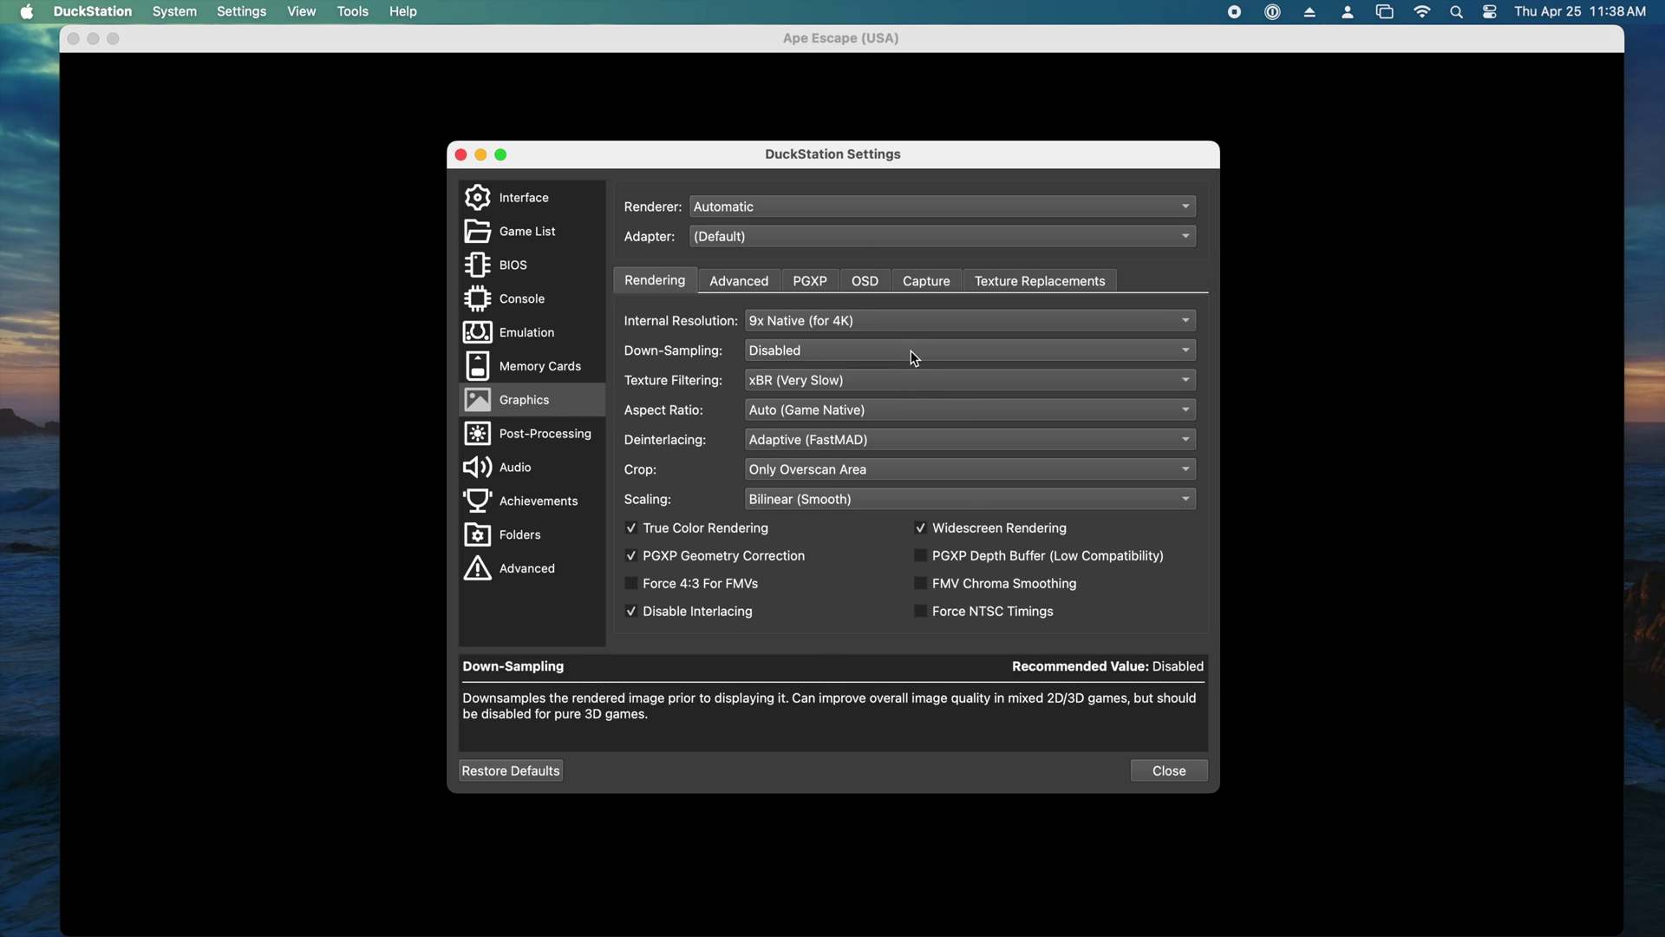
pyautogui.click(907, 413)
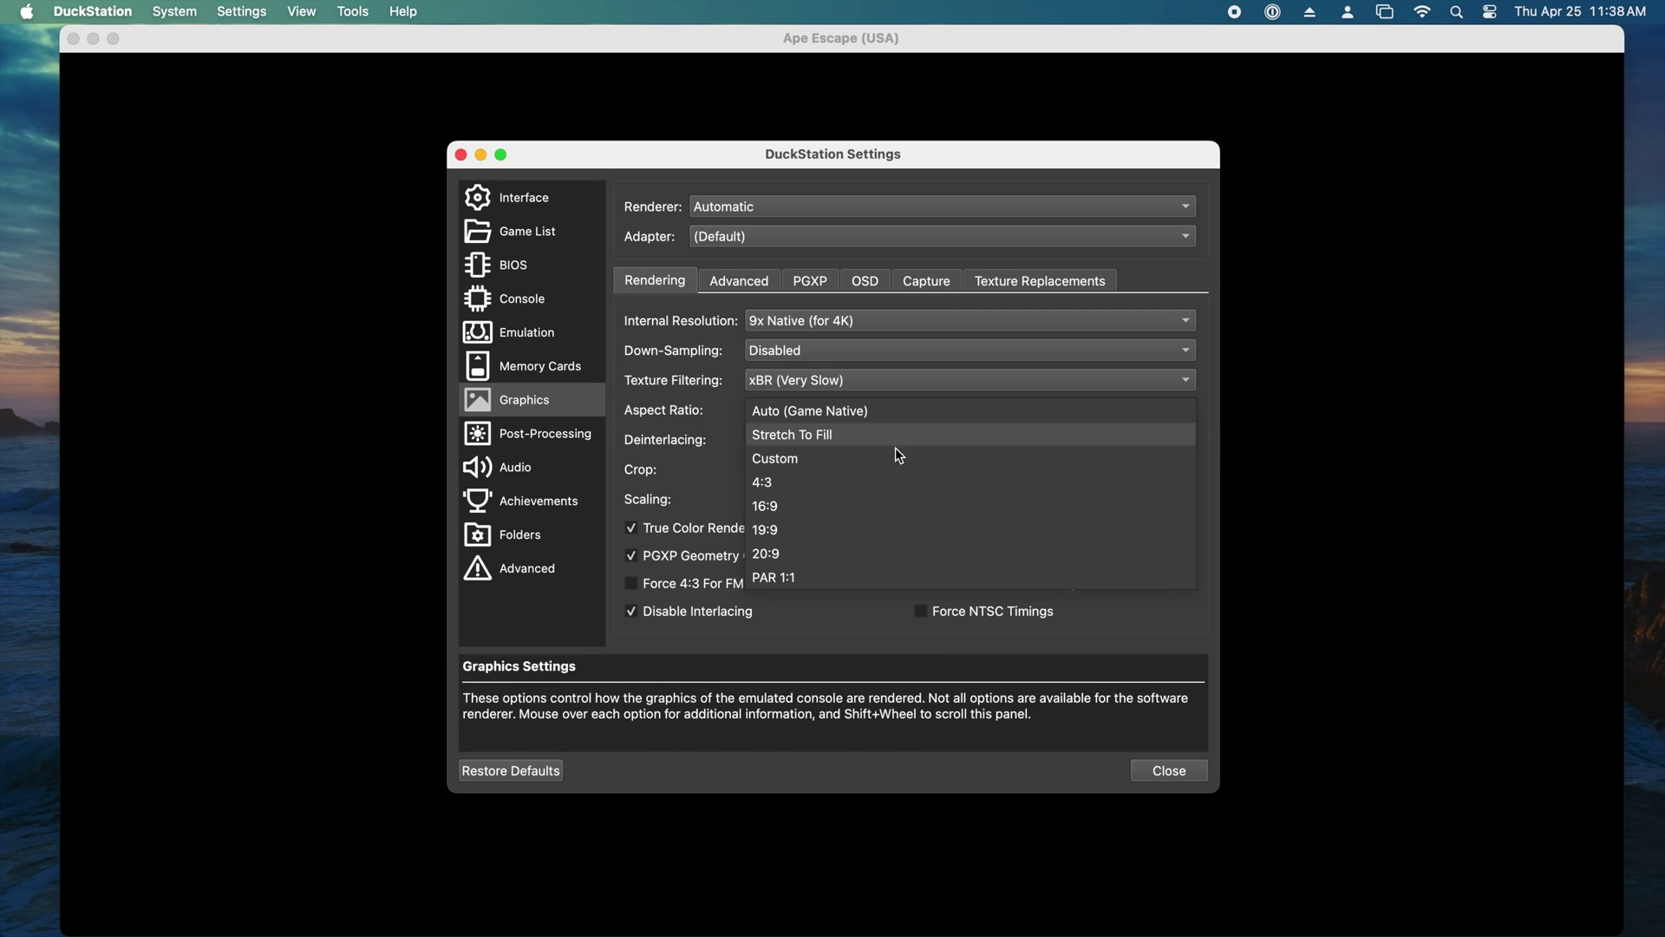
pyautogui.click(874, 508)
pyautogui.click(1449, 573)
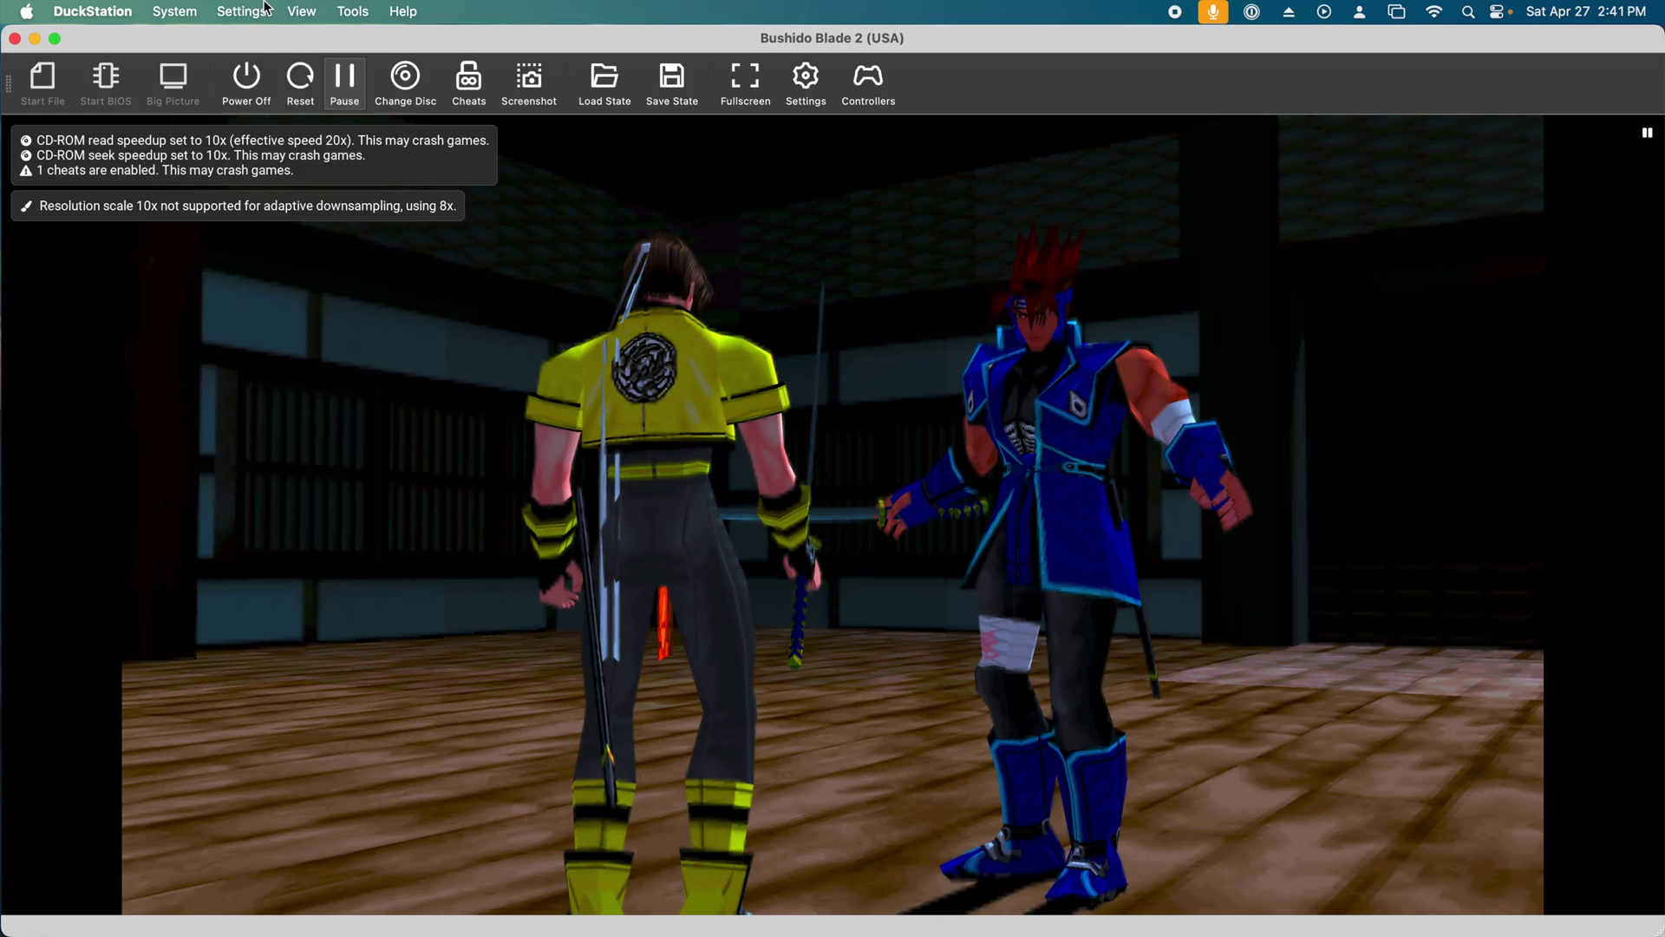
# With Bushido Blade 2 running, enable Perspective Correct Textures and Culling Correction in the PGXP graphics settings
pyautogui.click(265, 10)
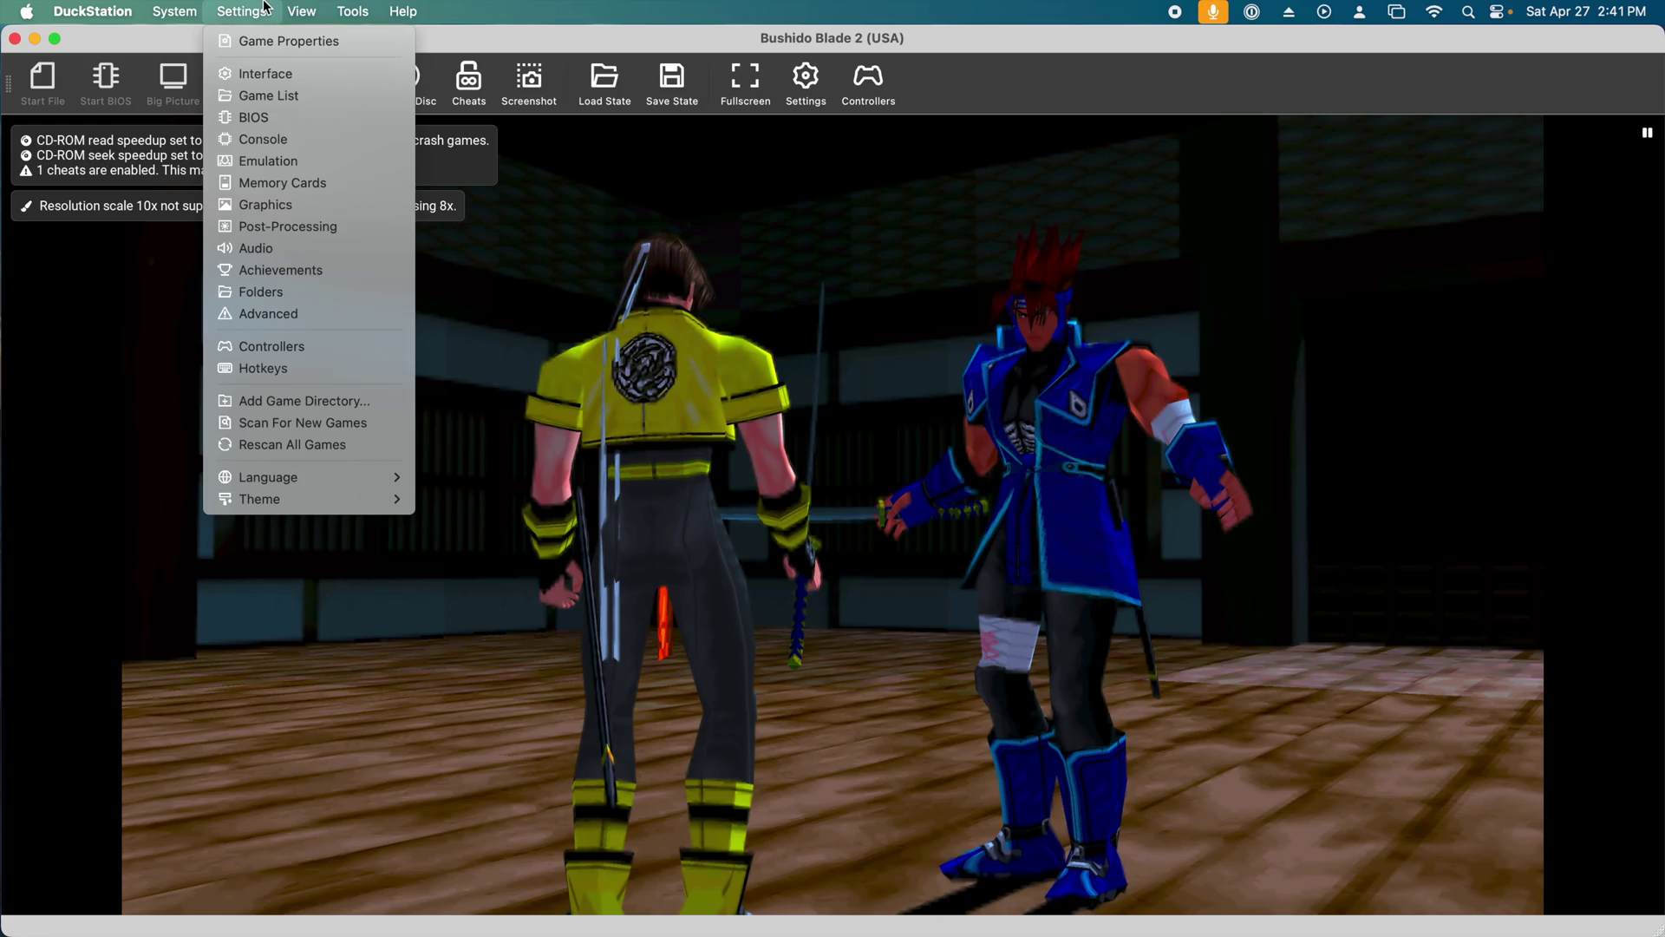
pyautogui.click(264, 10)
pyautogui.click(264, 10)
pyautogui.click(298, 208)
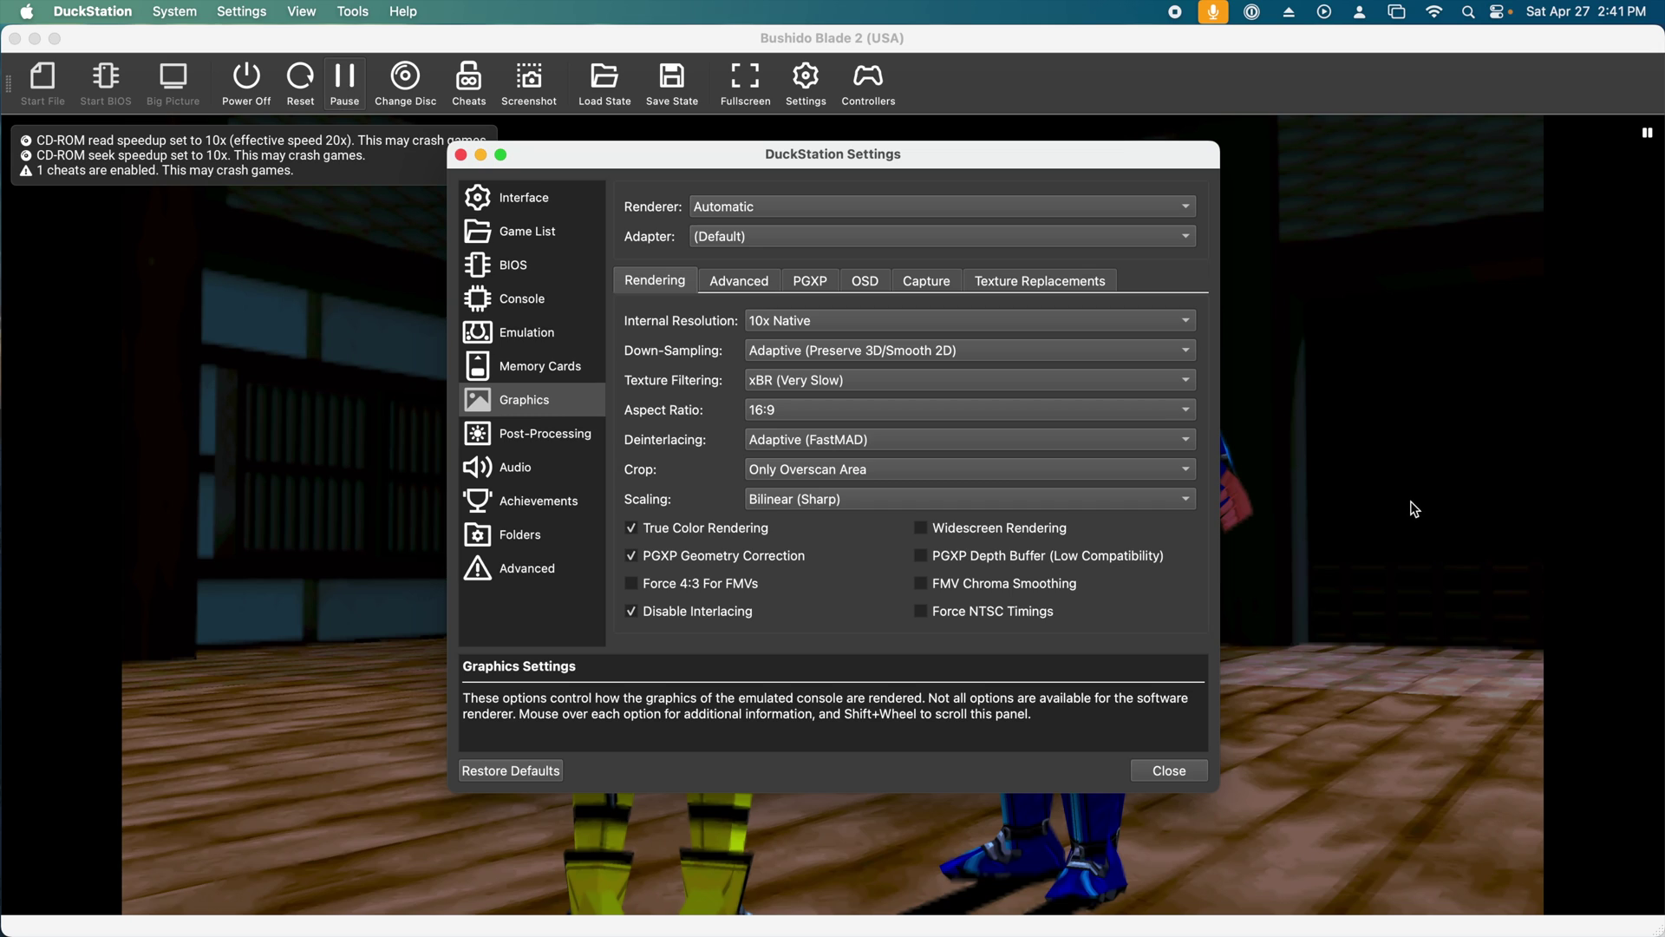
pyautogui.moveTo(760, 532)
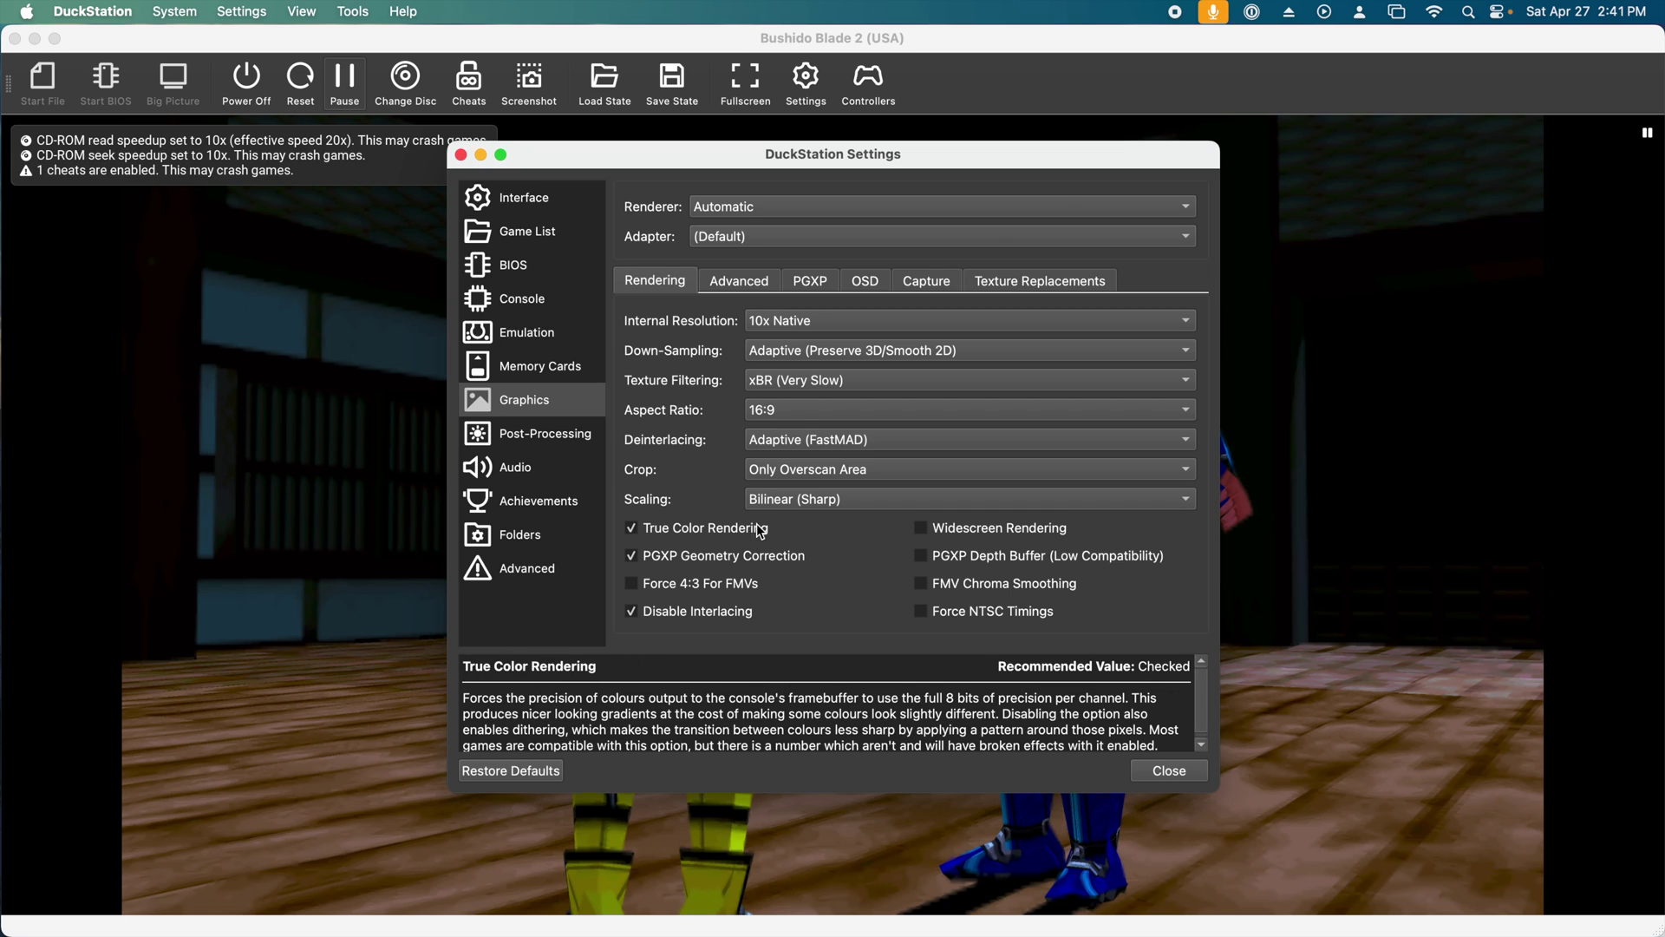
pyautogui.click(822, 285)
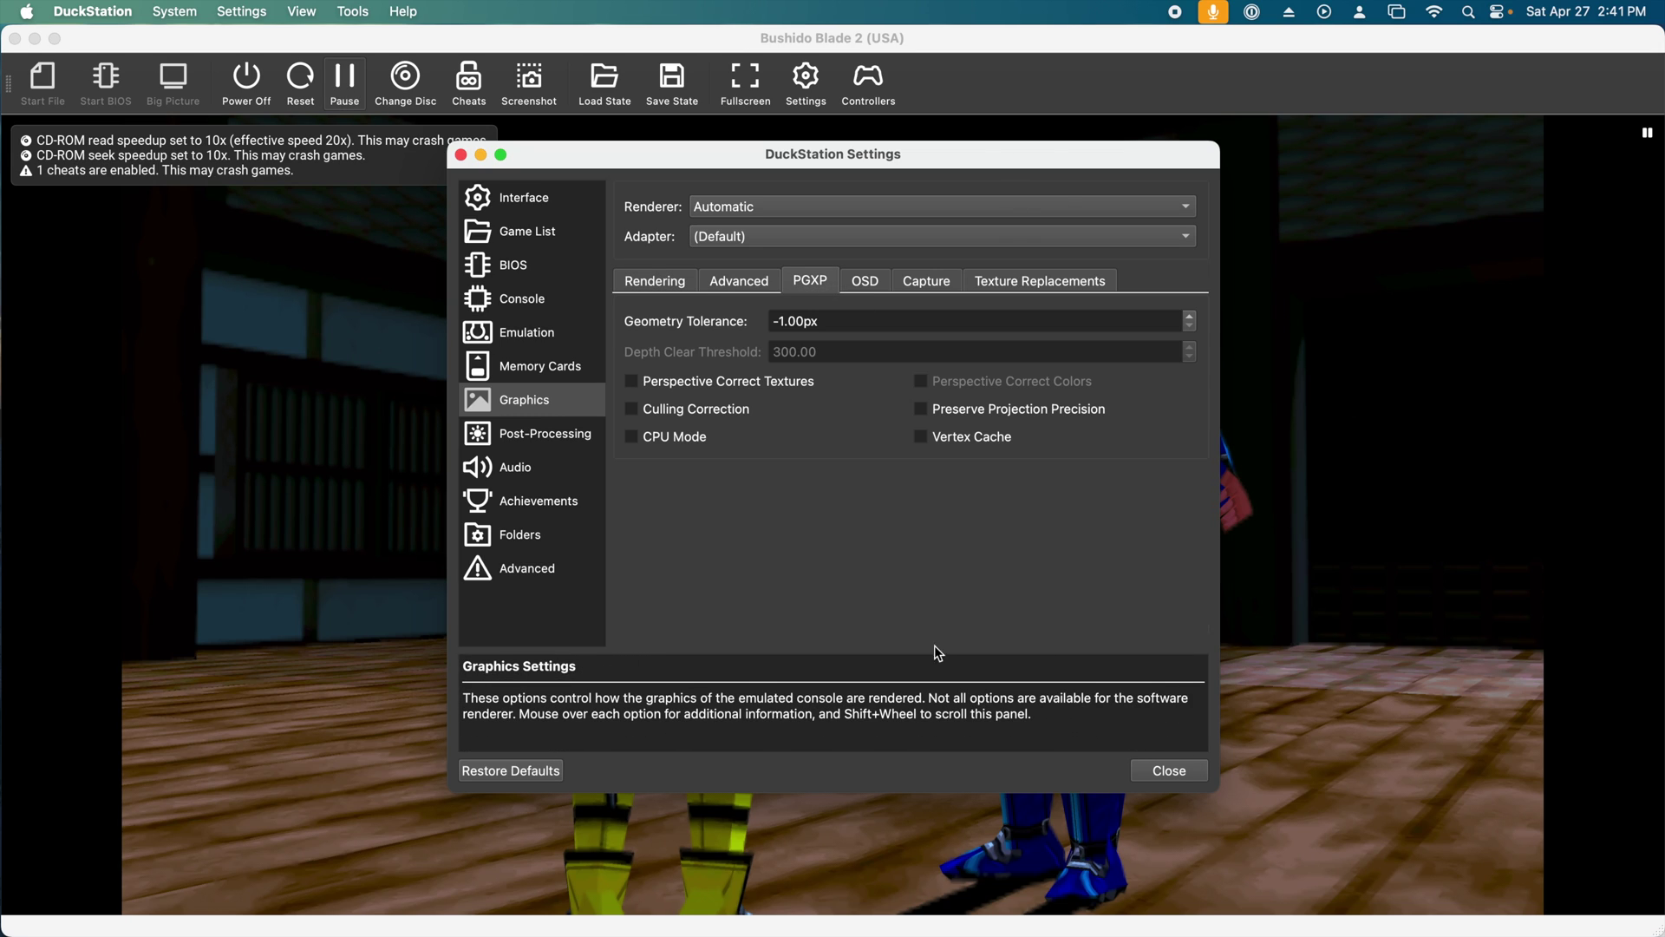
pyautogui.moveTo(800, 395)
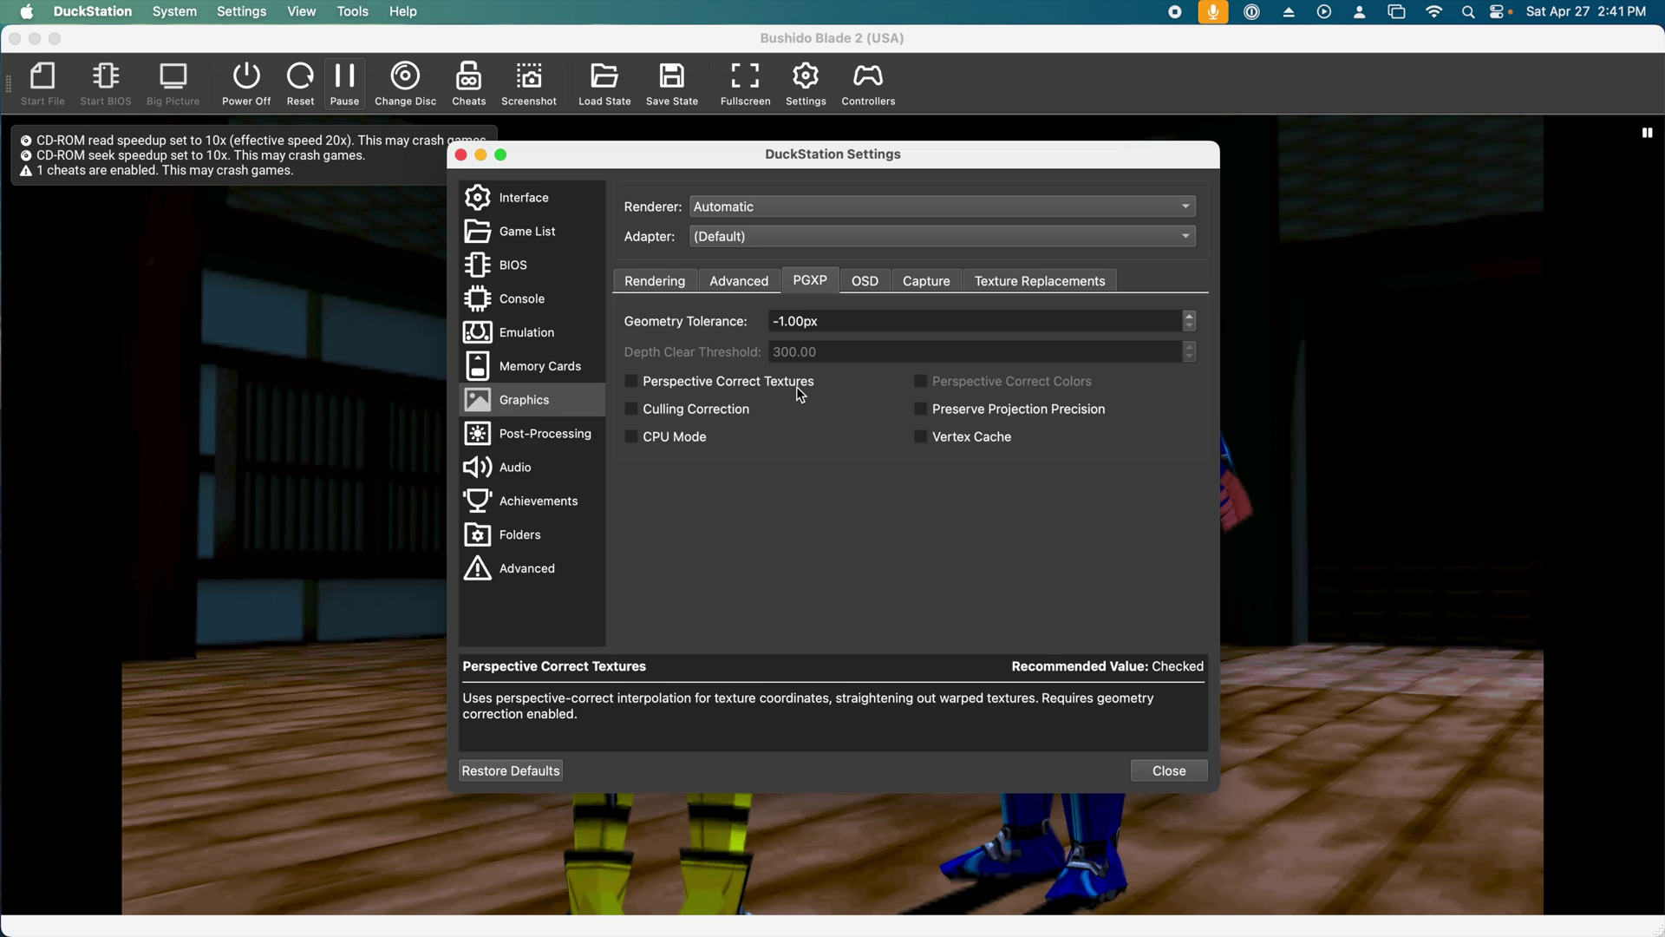
pyautogui.click(797, 387)
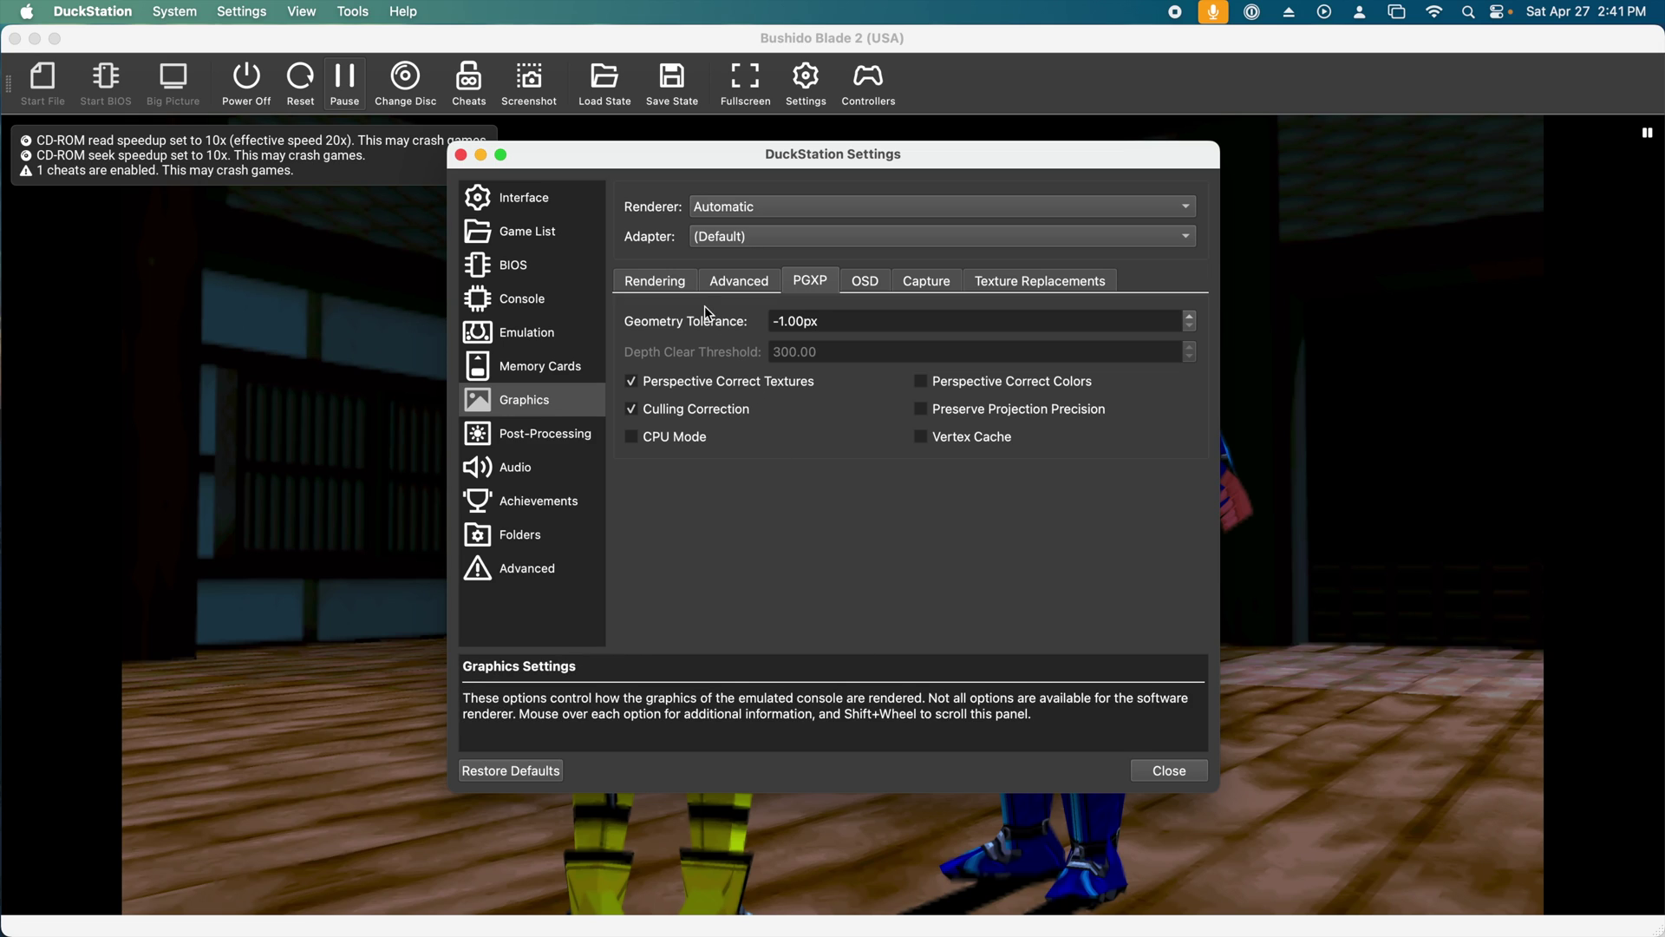
pyautogui.click(686, 286)
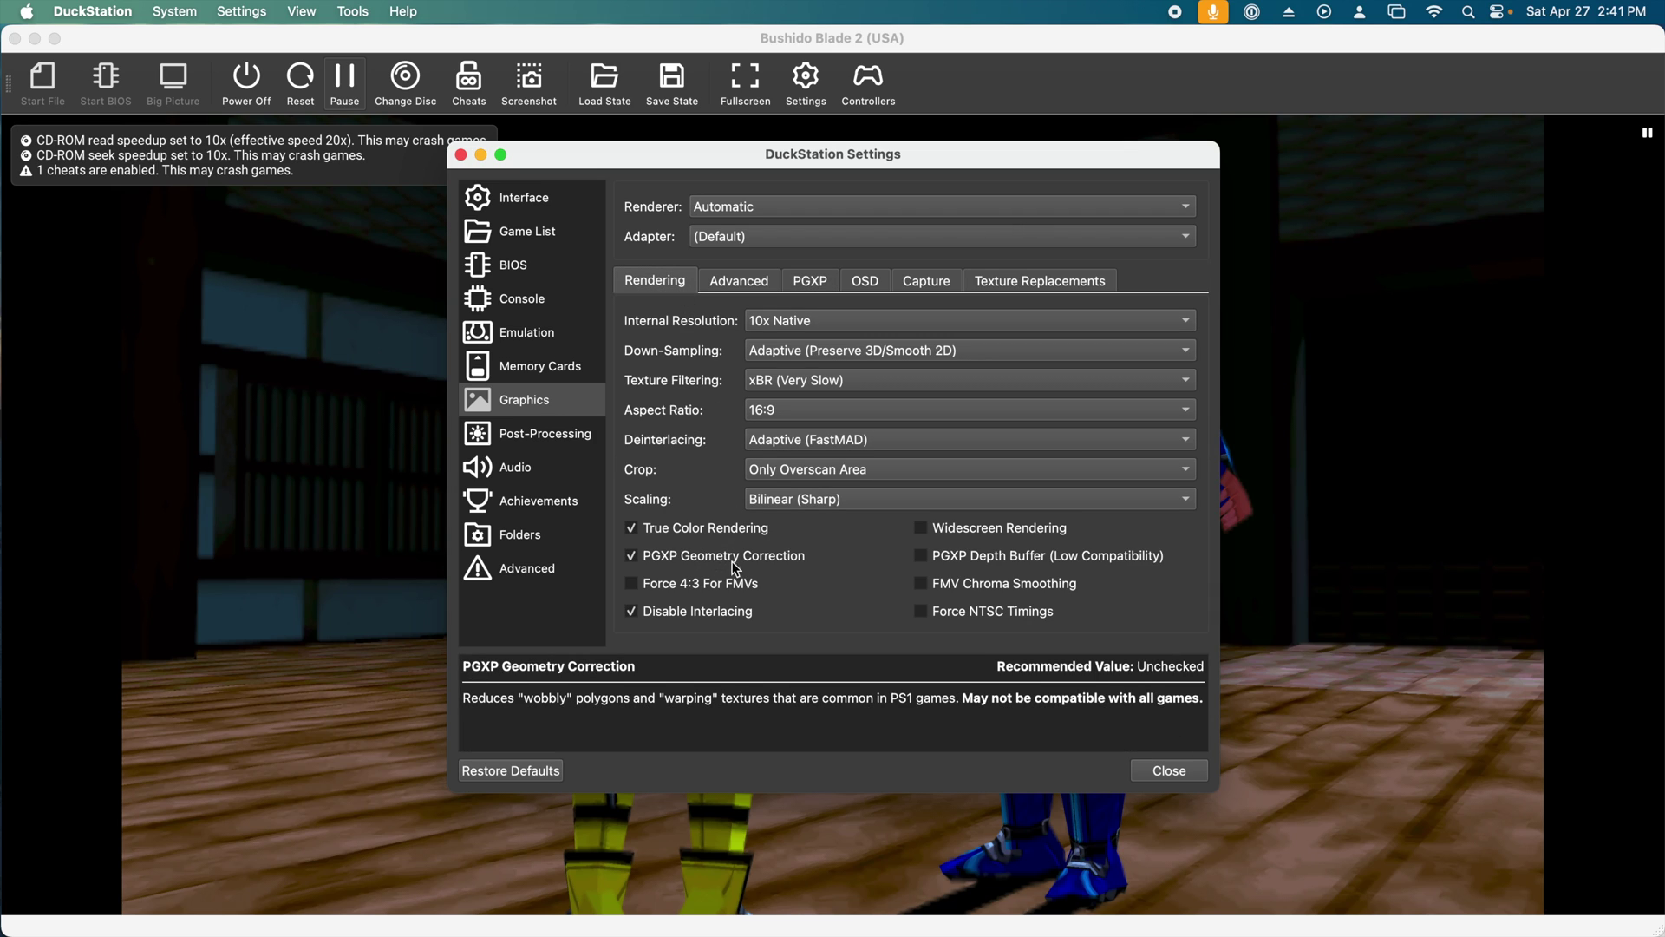
pyautogui.click(812, 286)
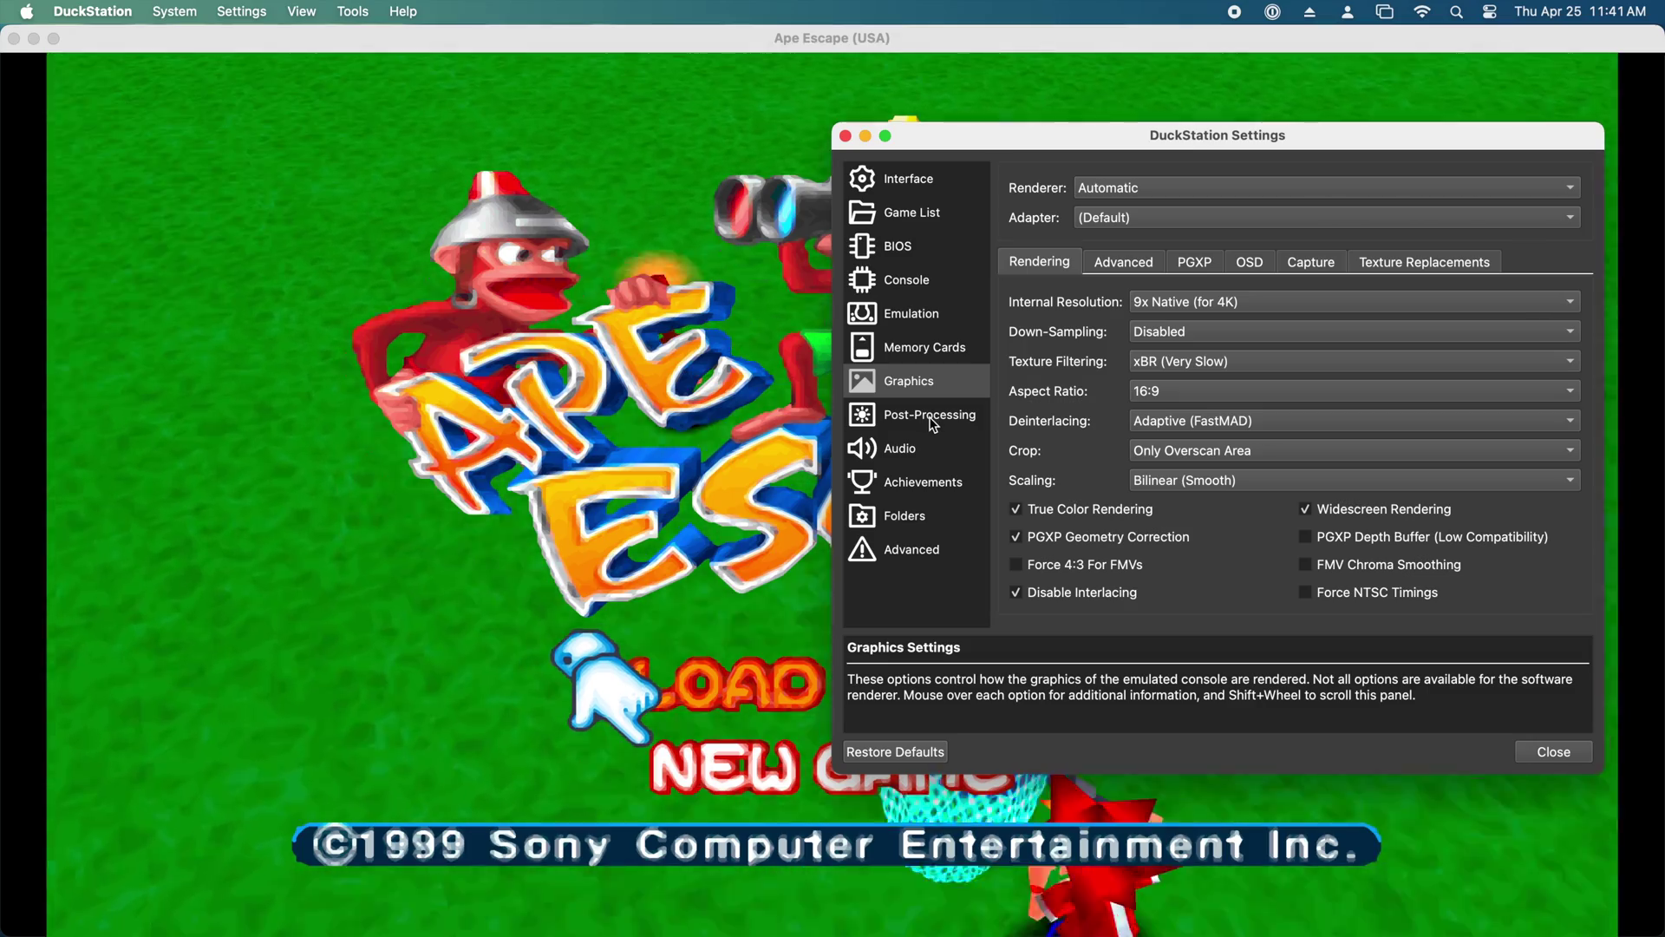
# Enable Post Processing and add the CRT-NewPixie [ReShade] shader to the post-processing chain
pyautogui.click(907, 416)
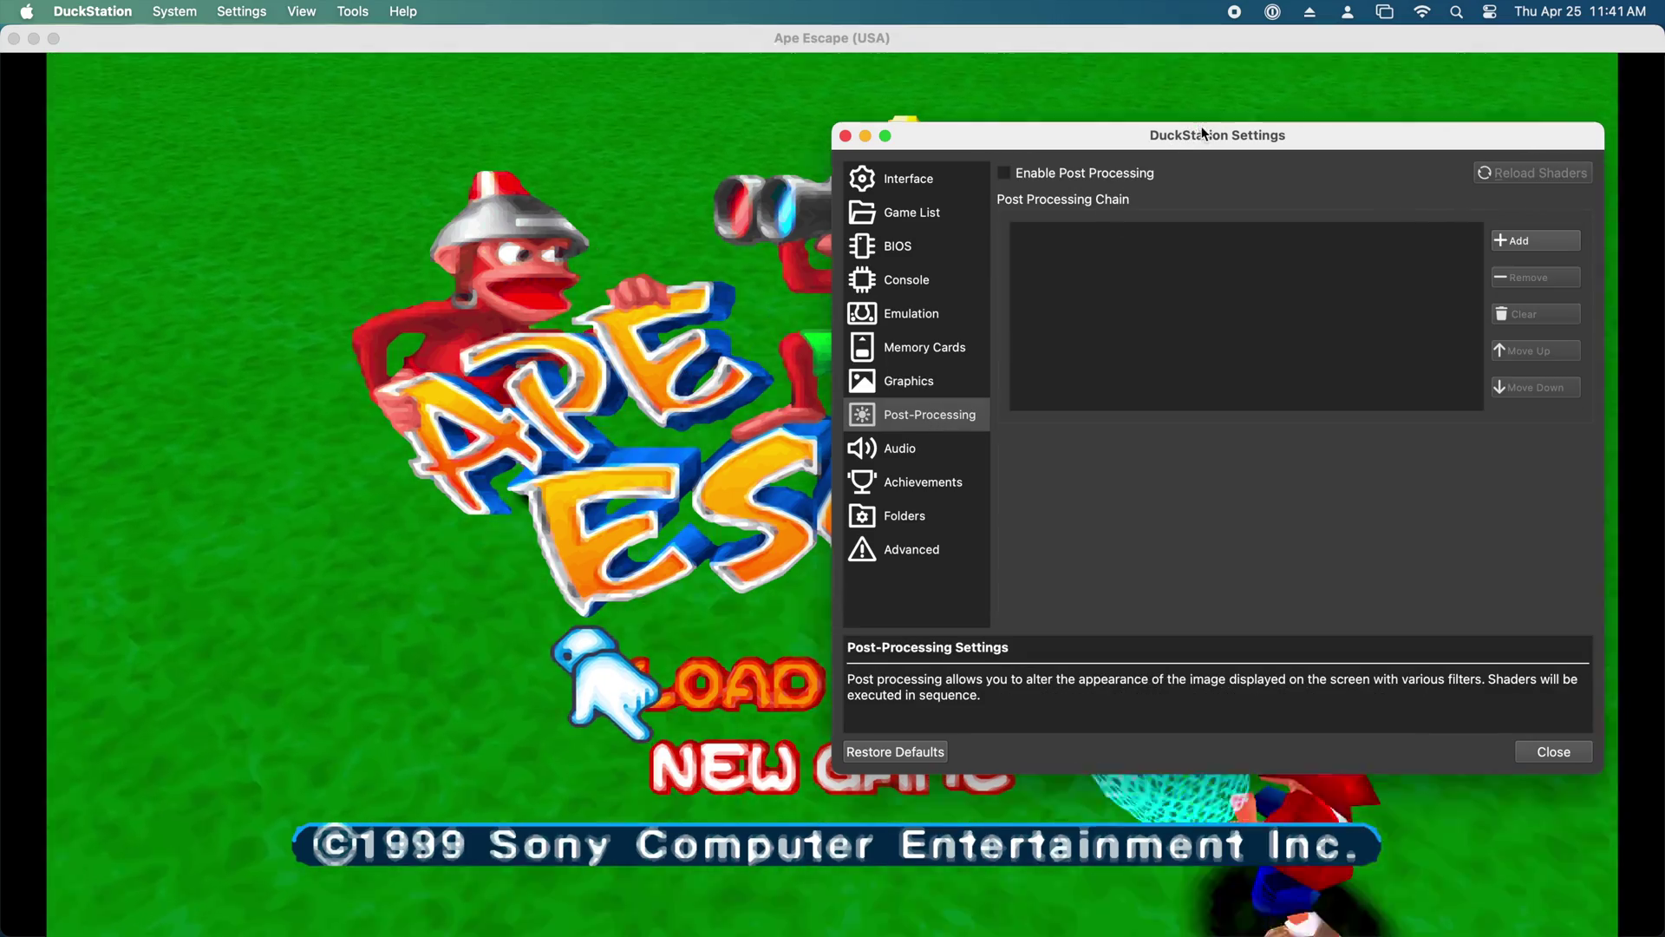
pyautogui.moveTo(1216, 154); pyautogui.dragTo(1306, 116)
pyautogui.click(1167, 142)
pyautogui.moveTo(1469, 115); pyautogui.dragTo(1416, 113)
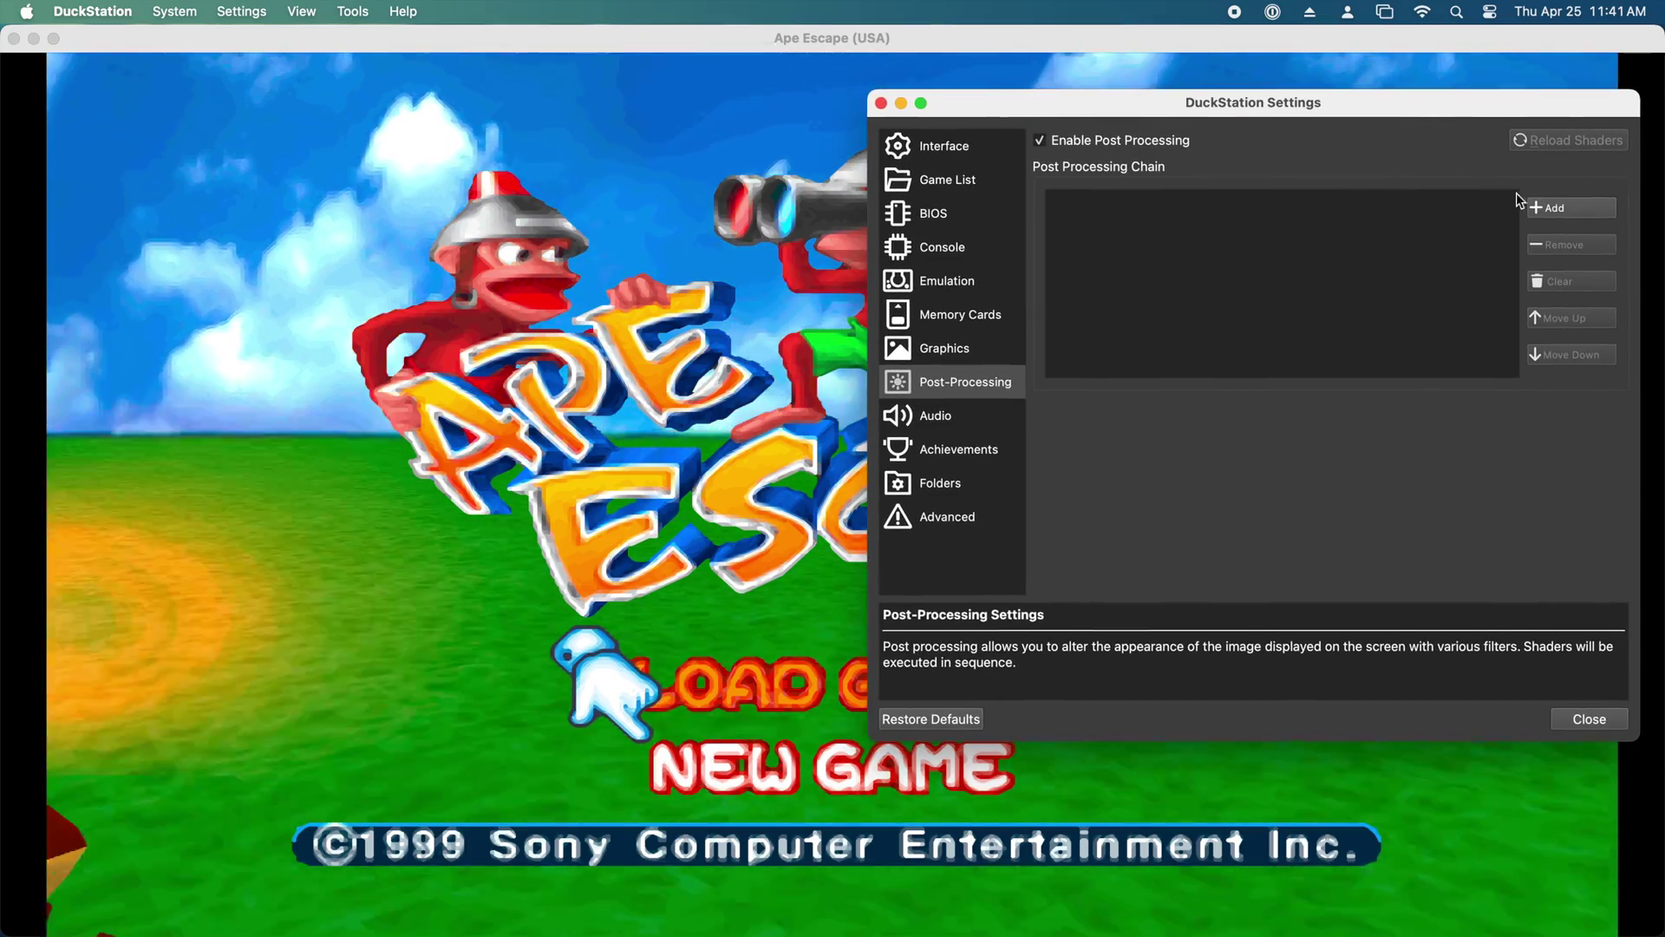
pyautogui.click(1573, 211)
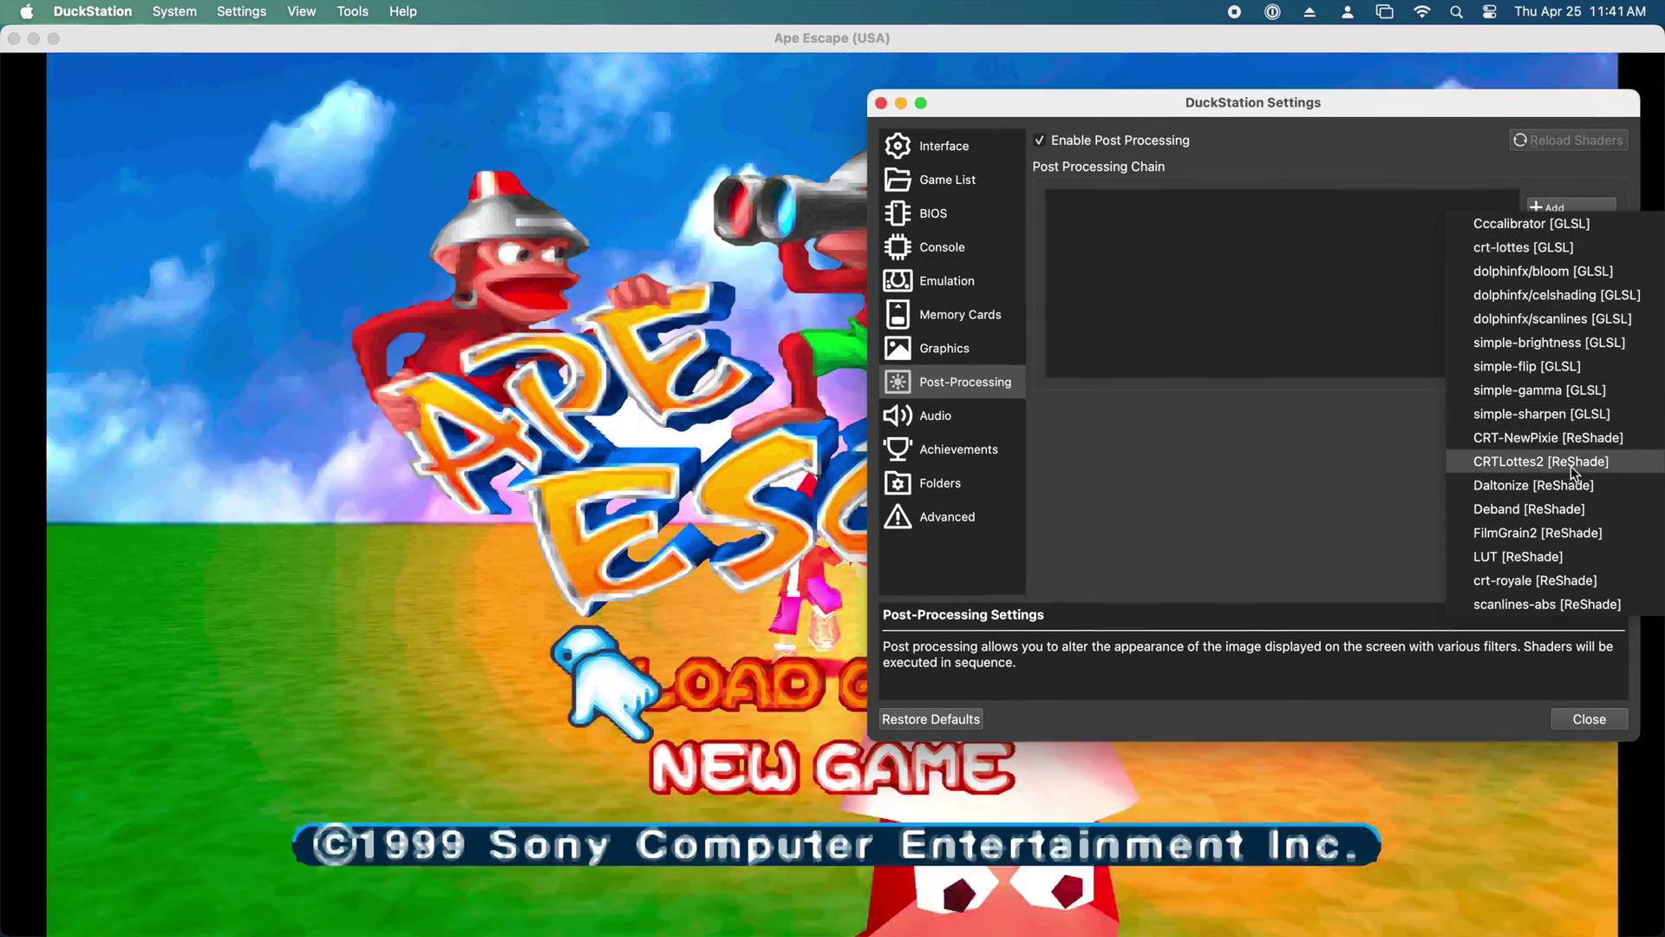
pyautogui.click(1586, 436)
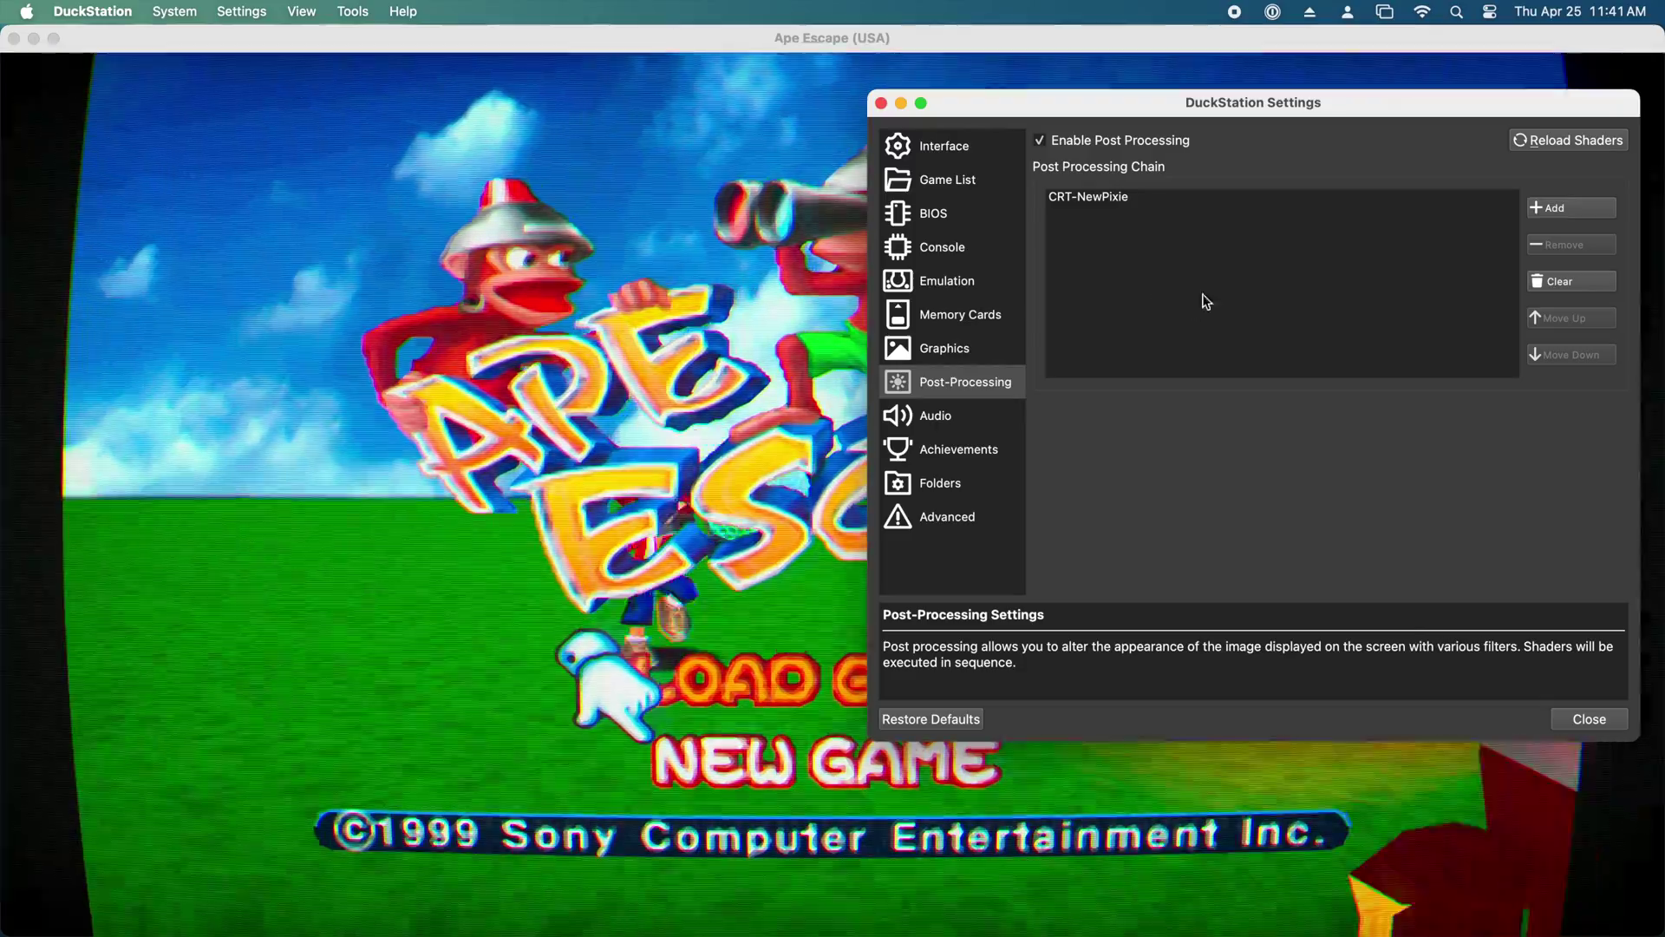
# Set the CRT-NewPixie shader's Accumulate Modulation to 0.1 and its Horizontal Blur to 0
pyautogui.moveTo(1308, 102); pyautogui.dragTo(1333, 114)
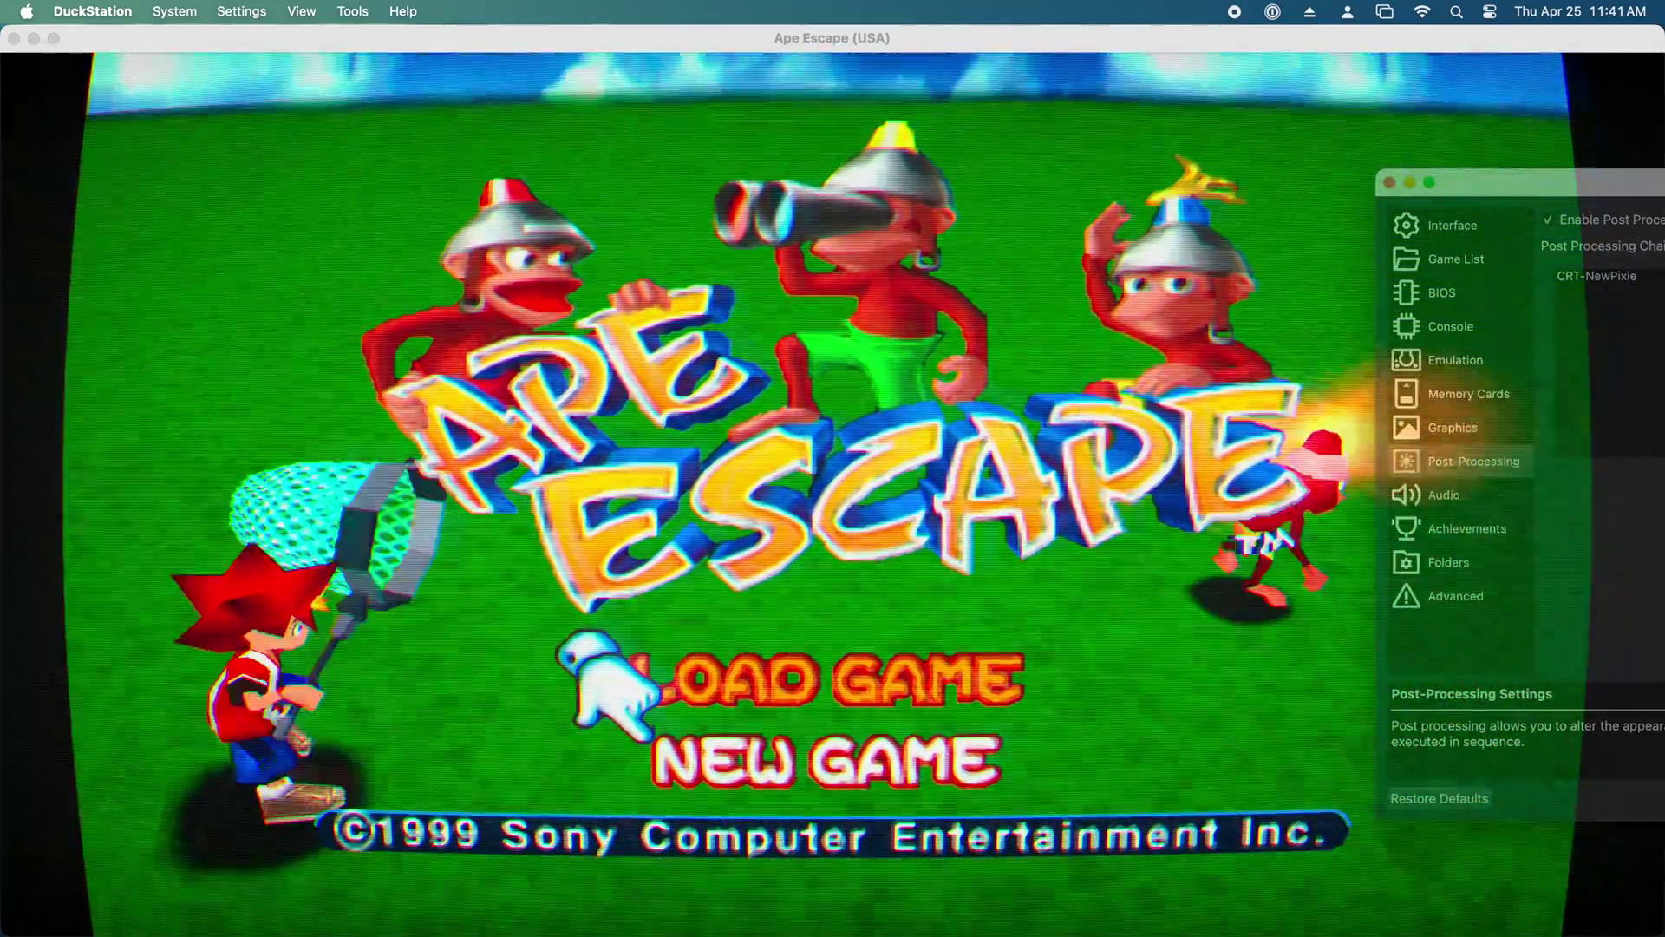
pyautogui.moveTo(1664, 177); pyautogui.dragTo(1315, 154)
pyautogui.click(1301, 260)
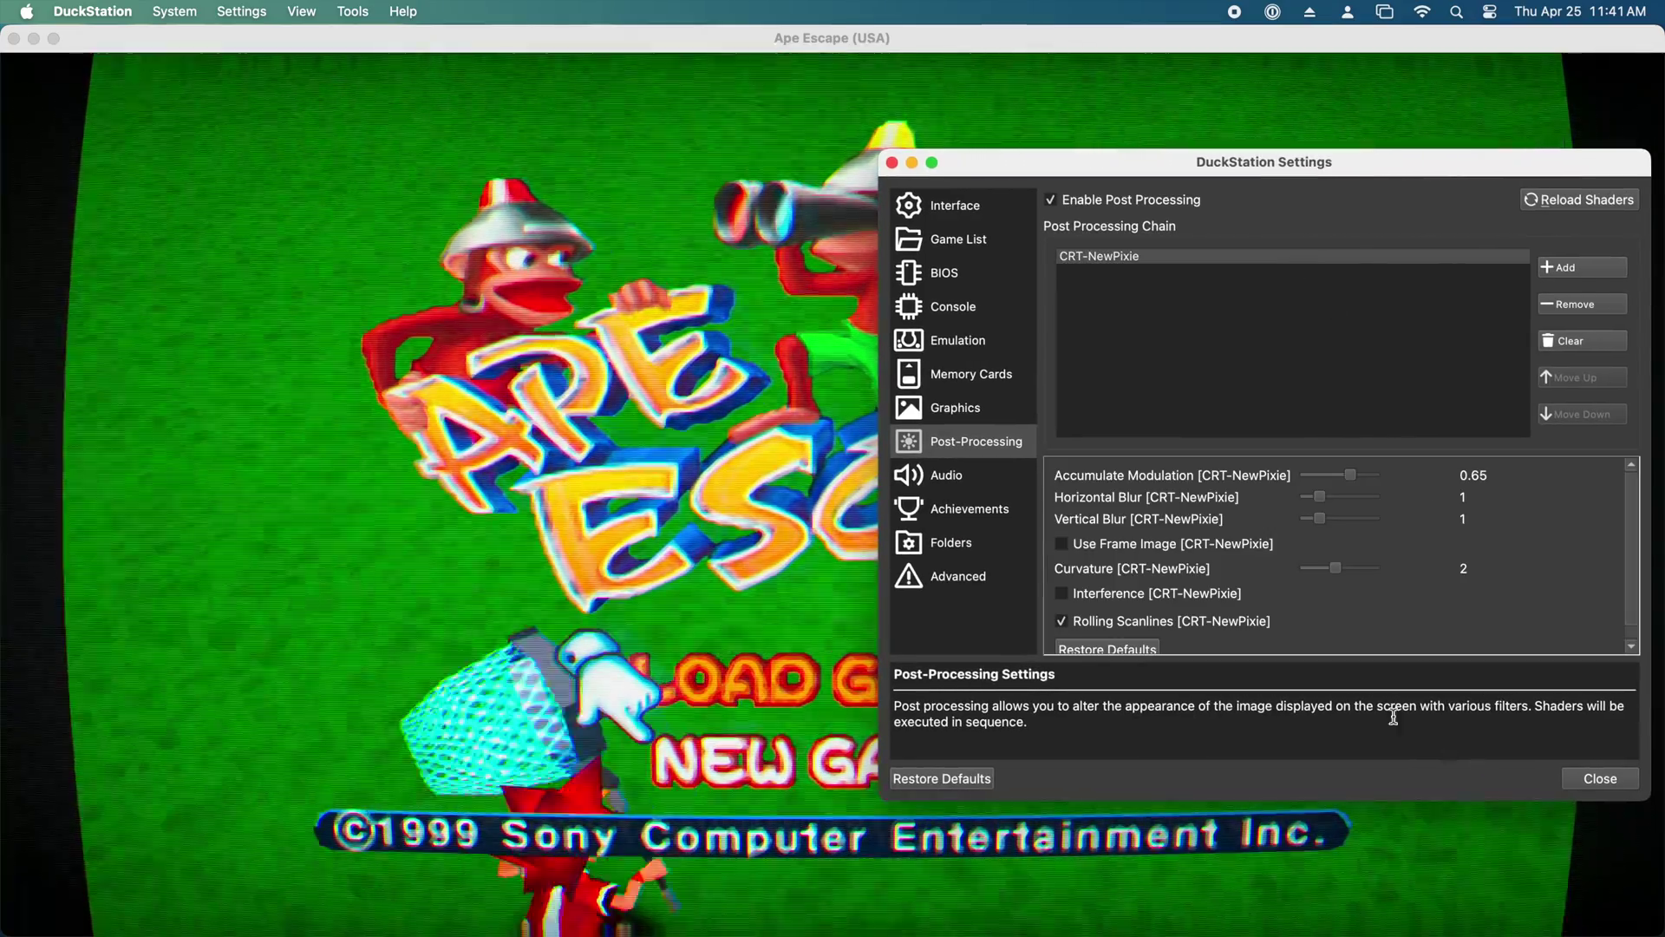
pyautogui.moveTo(1350, 474); pyautogui.dragTo(1260, 492)
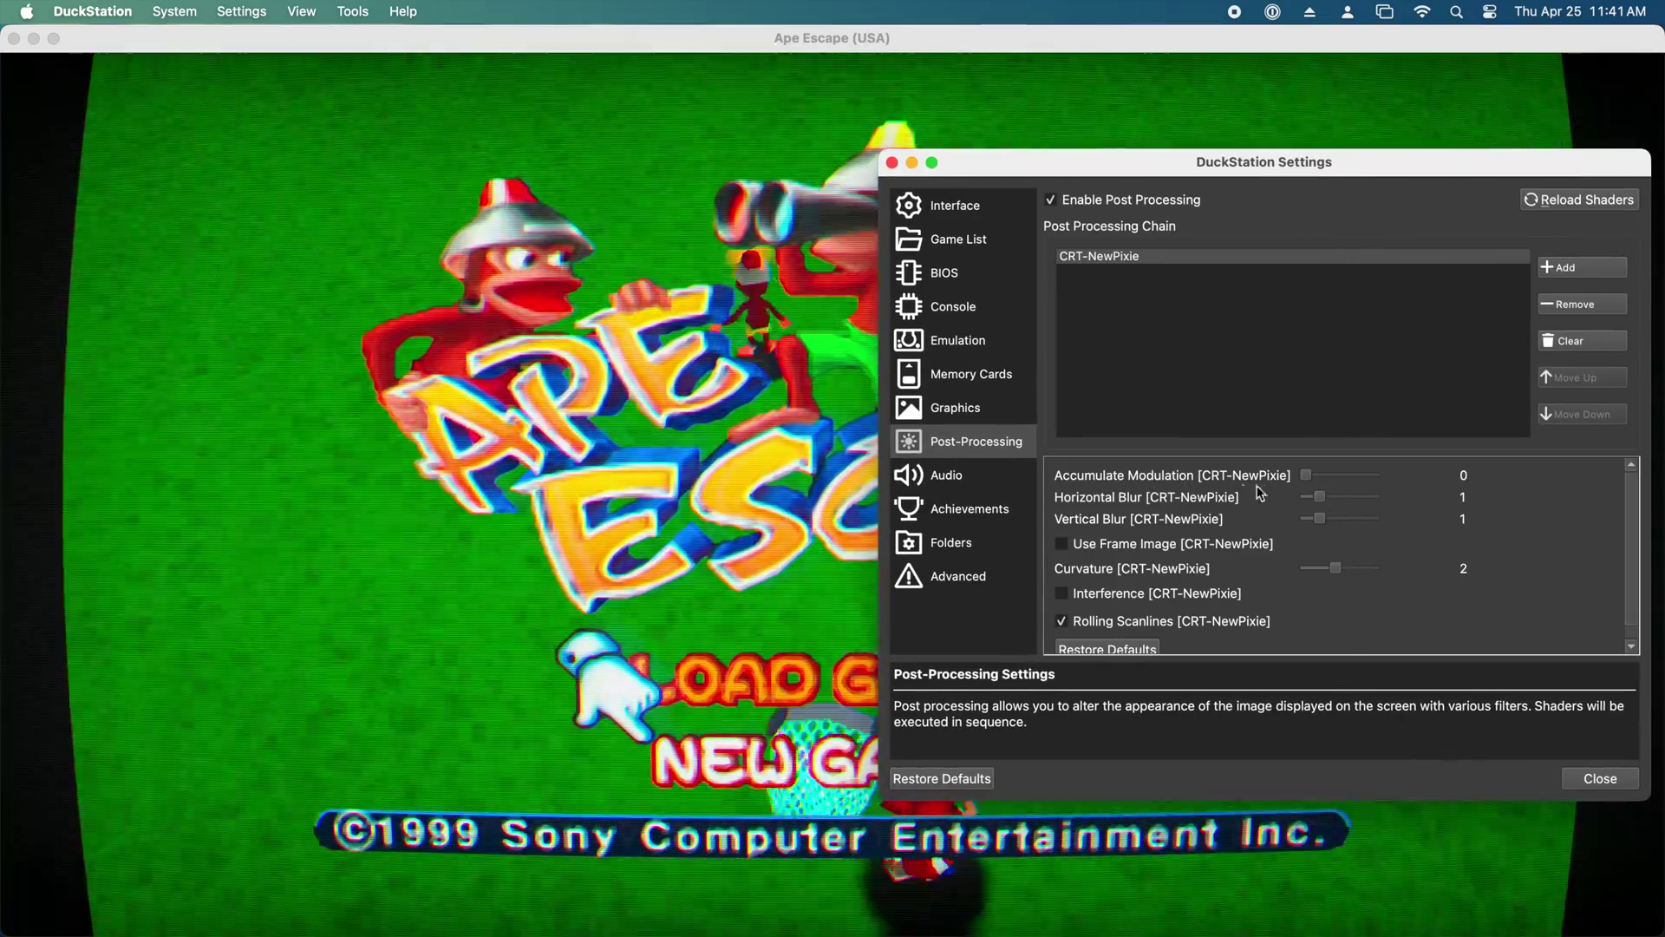
pyautogui.scroll(-1, 1340, 496)
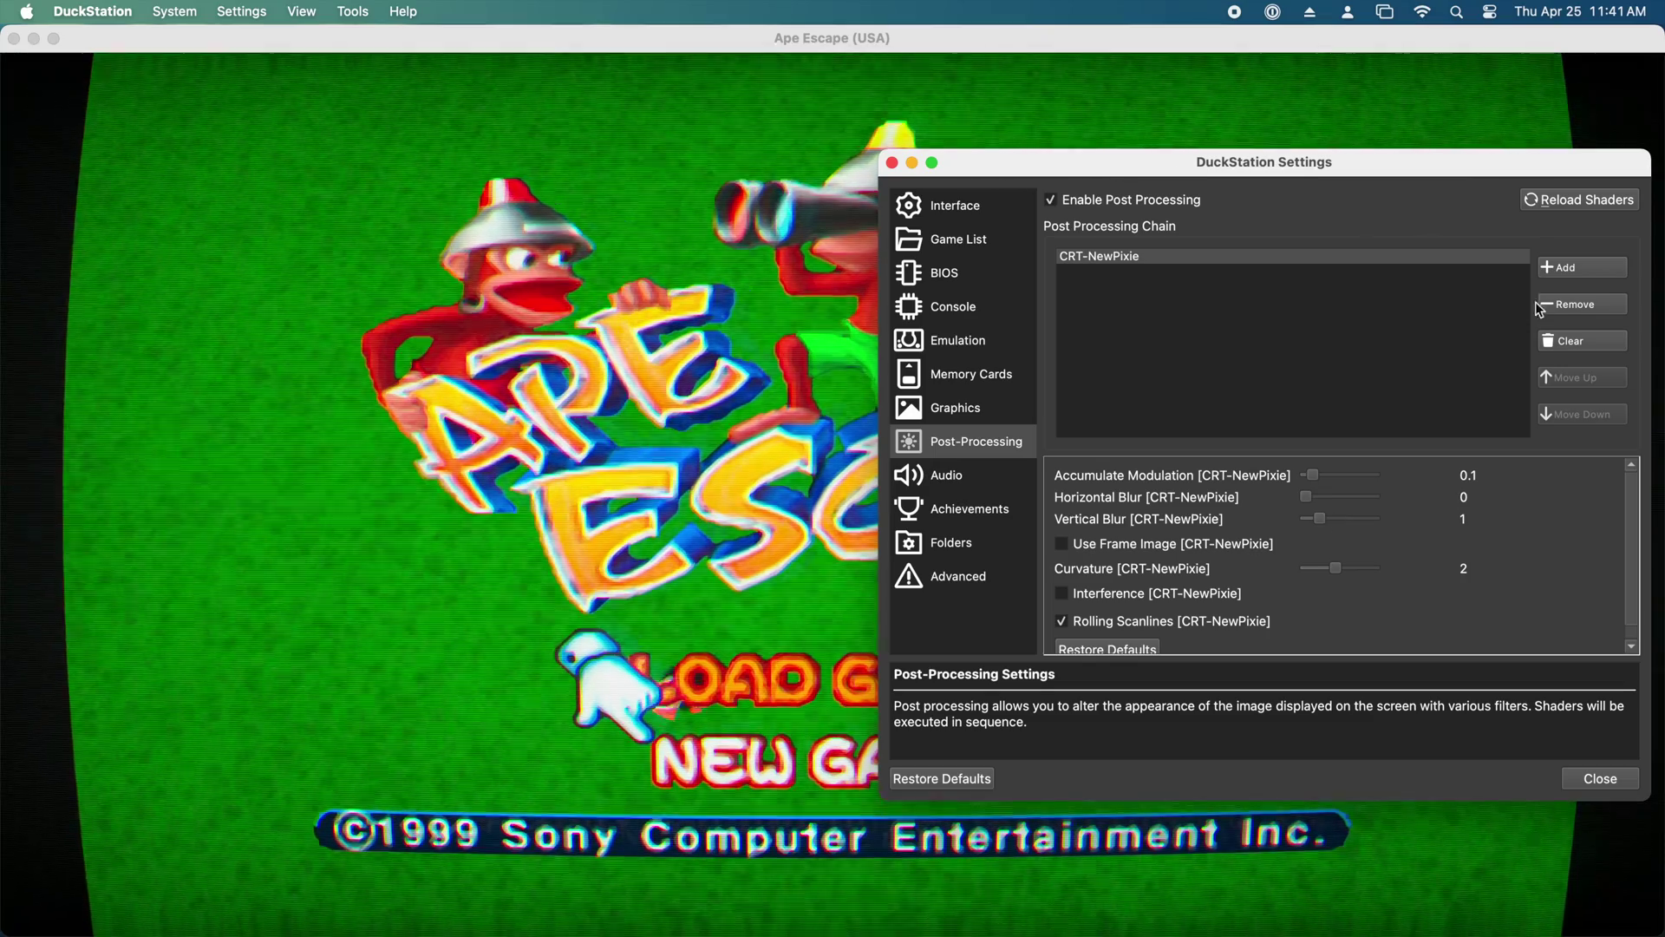
# Add the FilmGrain2 [ReShade] shader to the post-processing chain and set its Amount to 0.2
pyautogui.click(1568, 271)
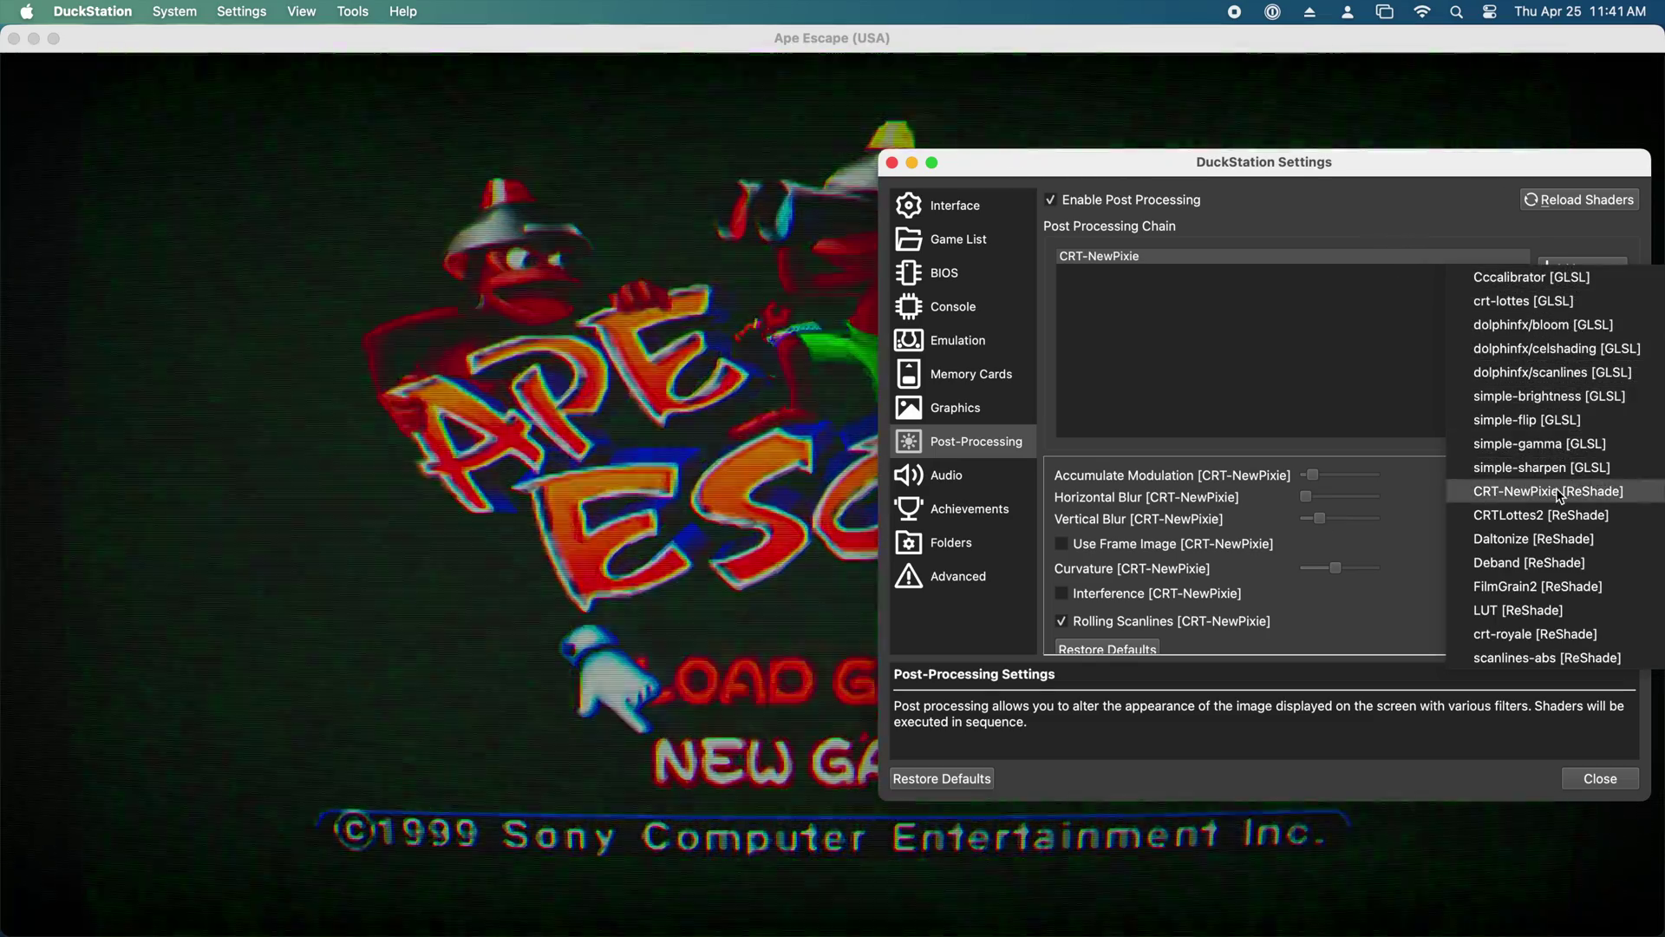
pyautogui.click(1553, 587)
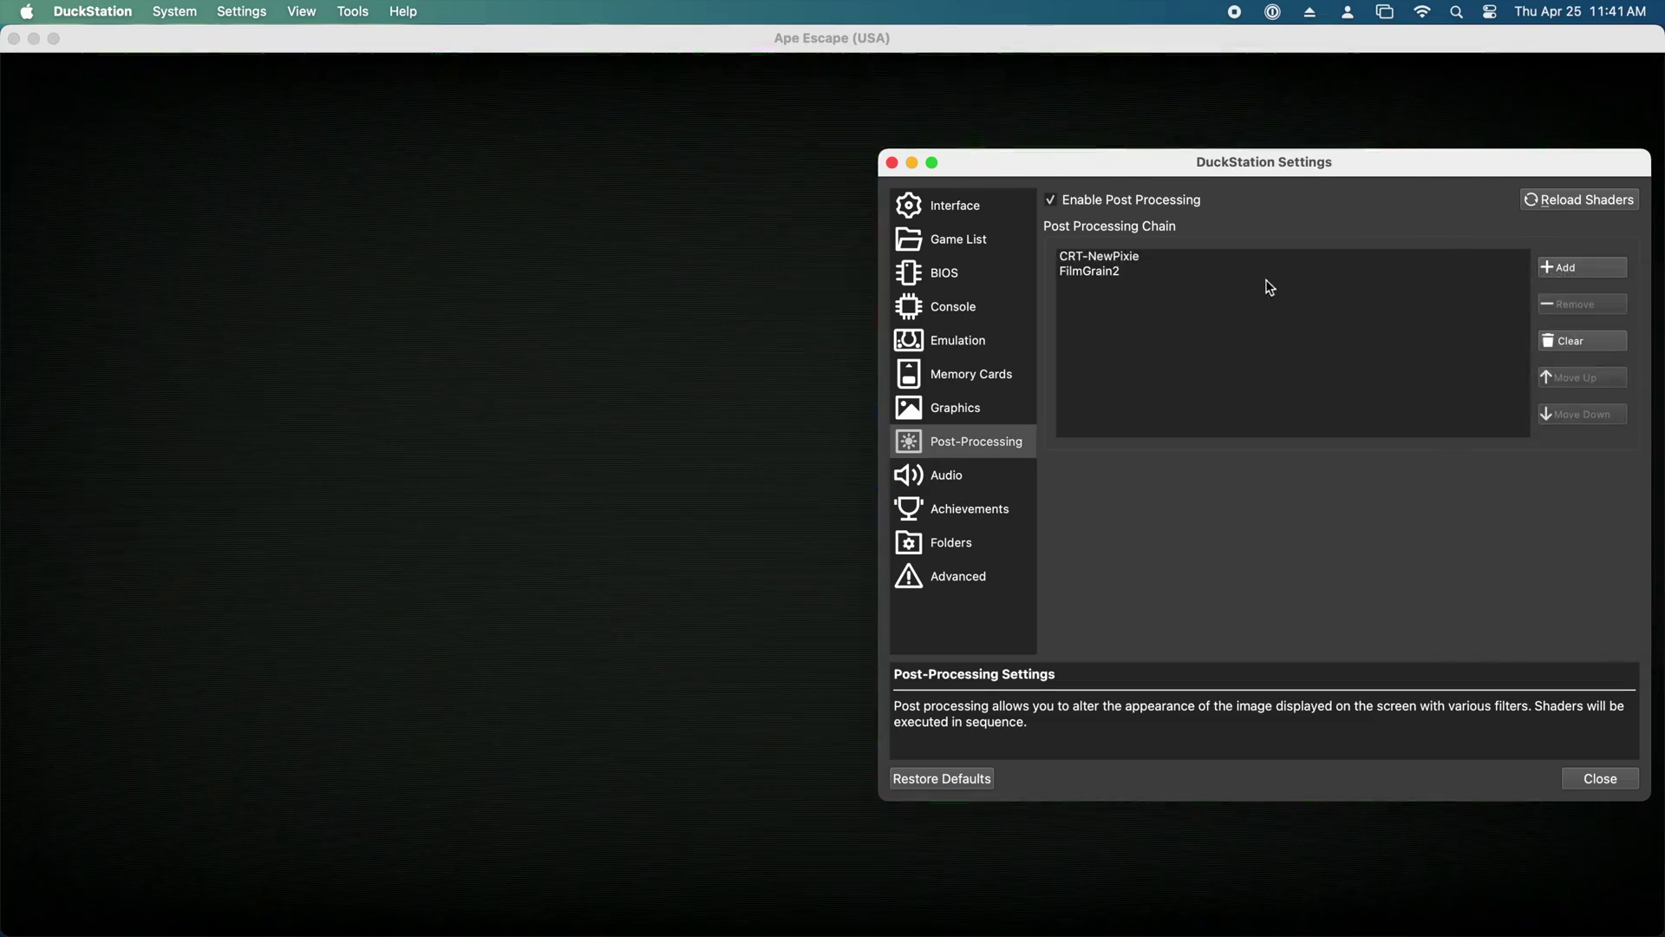
pyautogui.click(1189, 273)
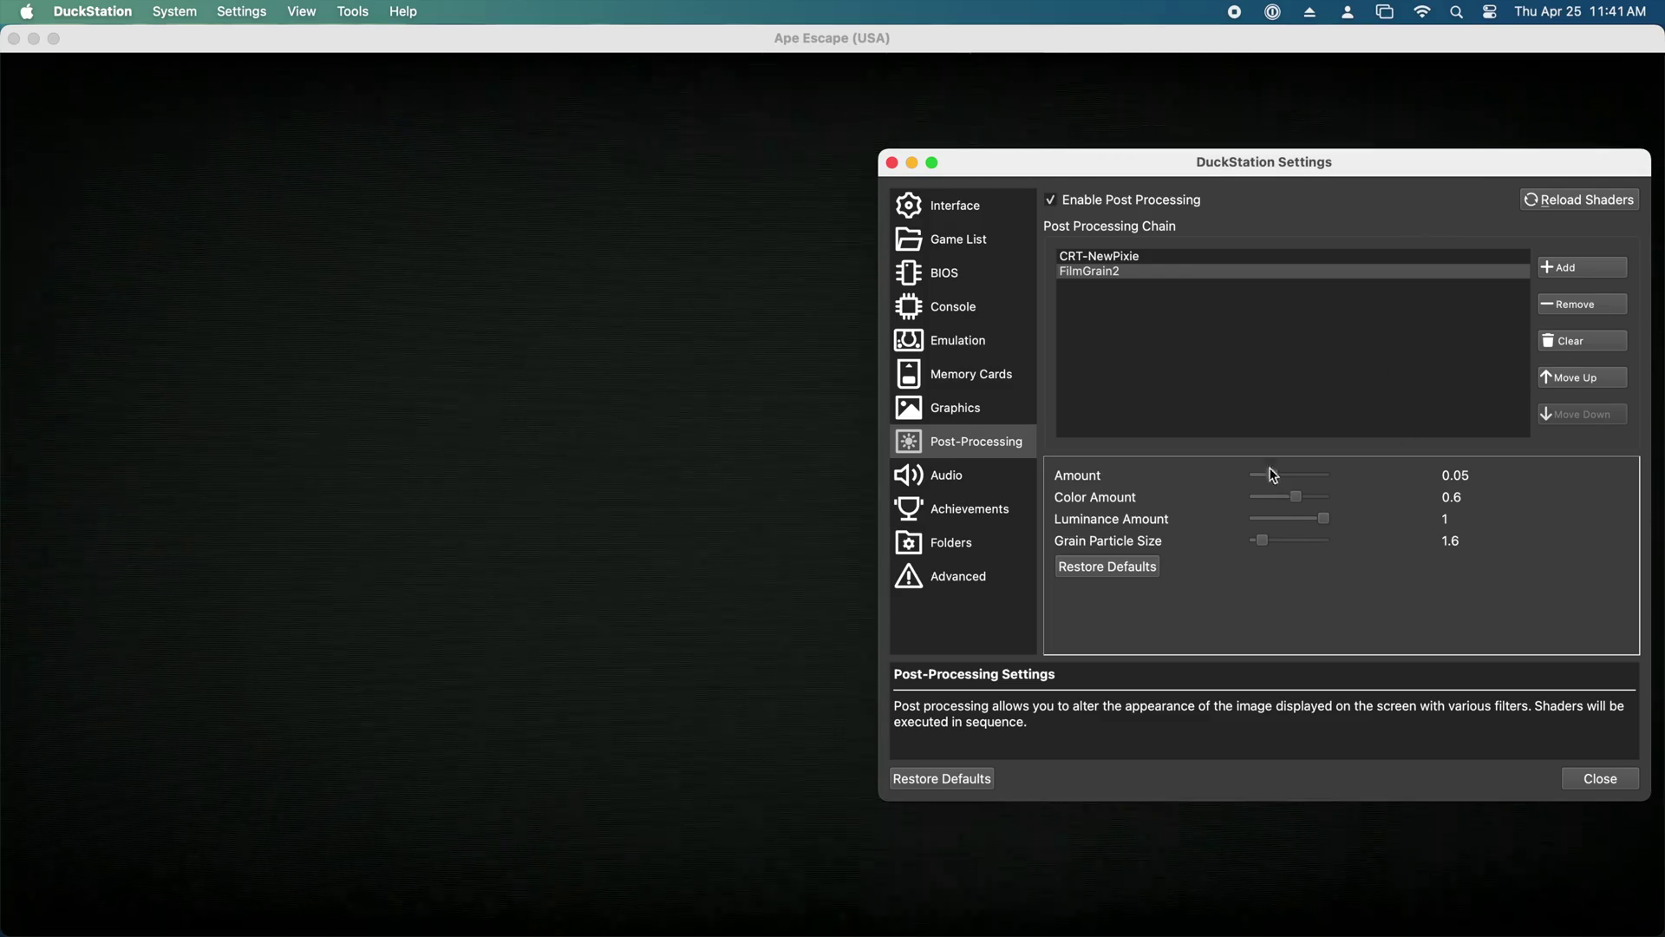
pyautogui.moveTo(1272, 475); pyautogui.dragTo(1368, 496)
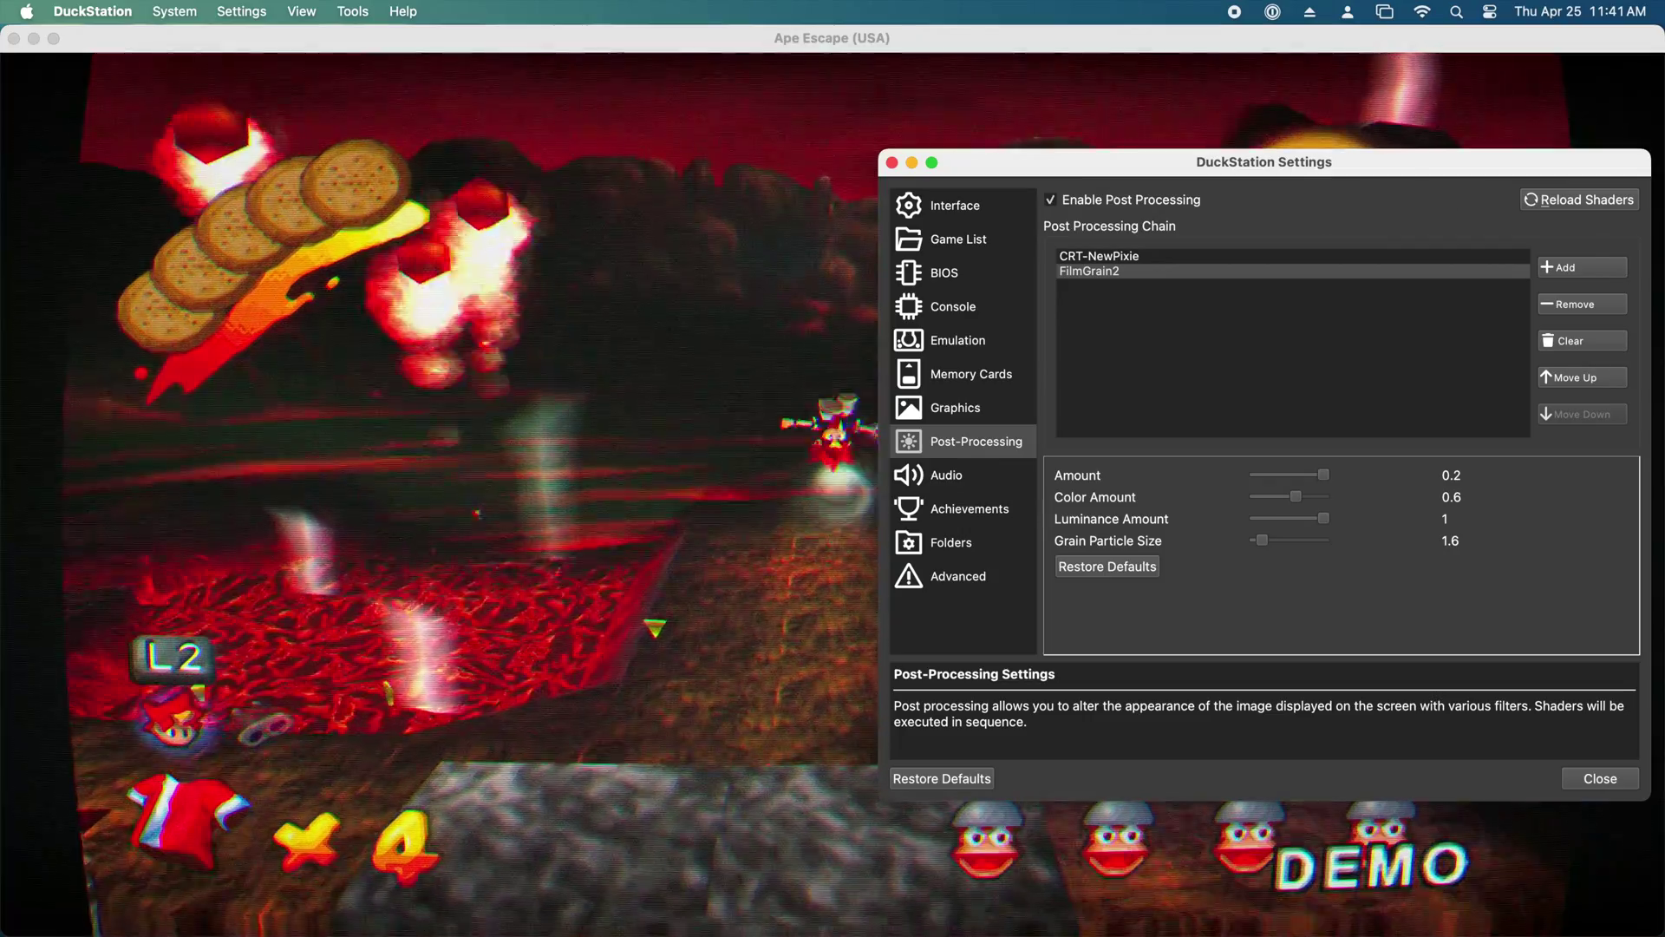
pyautogui.click(1590, 269)
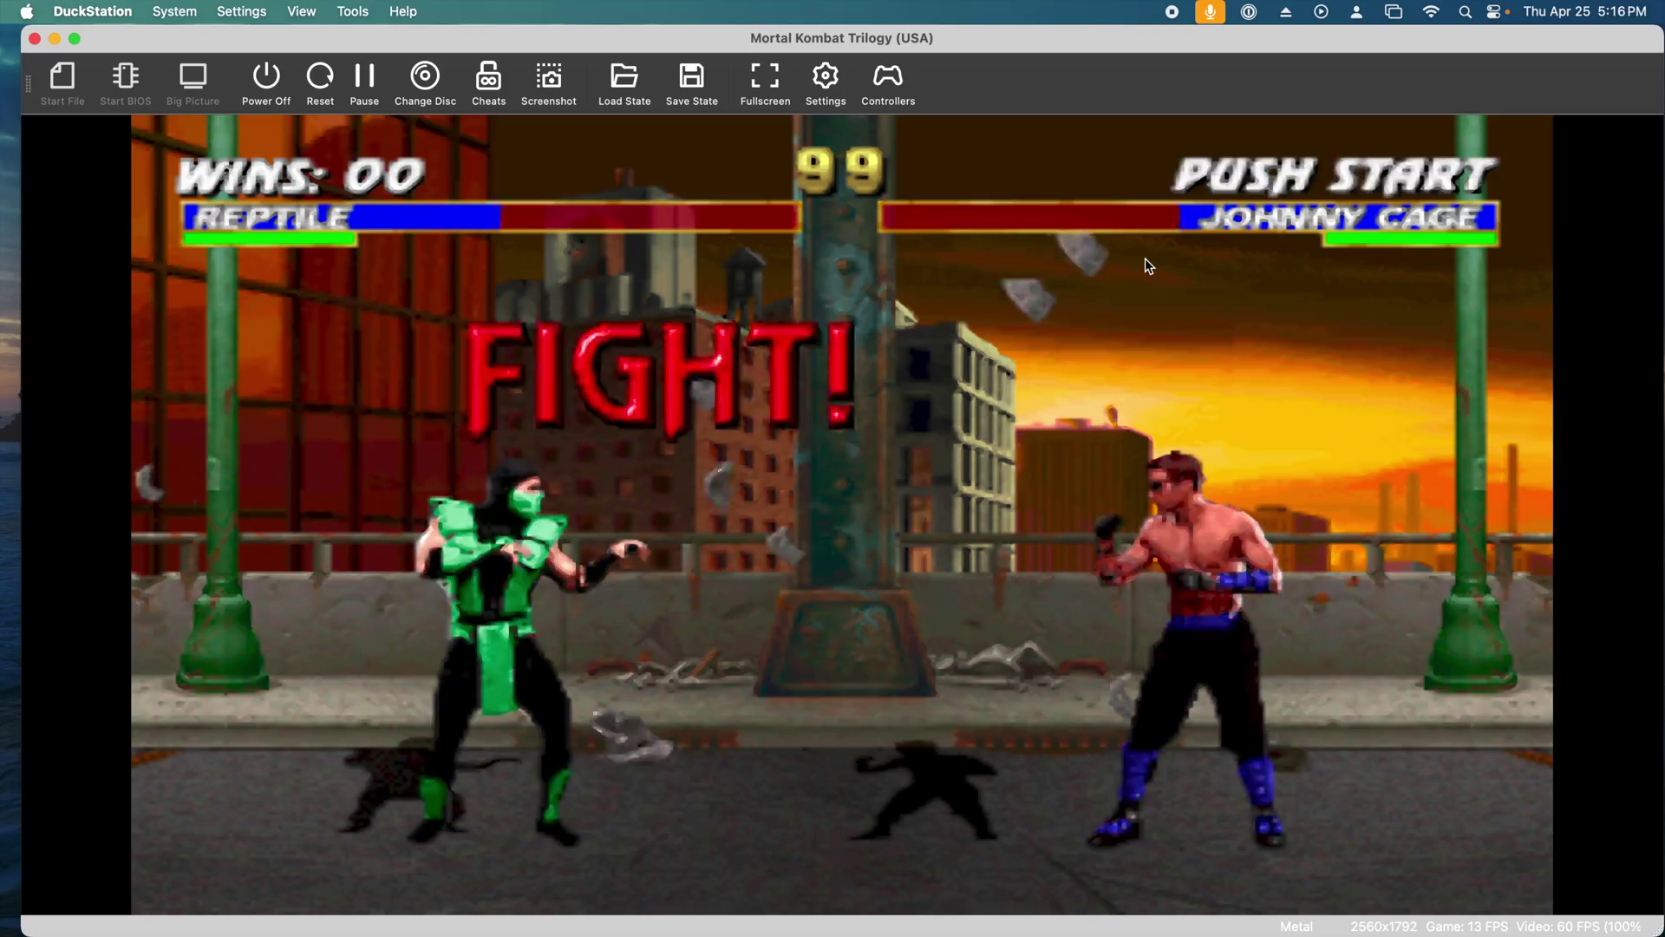
# Pause the Mortal Kombat Trilogy match and open the graphics settings in that game's own properties
pyautogui.press('Return')
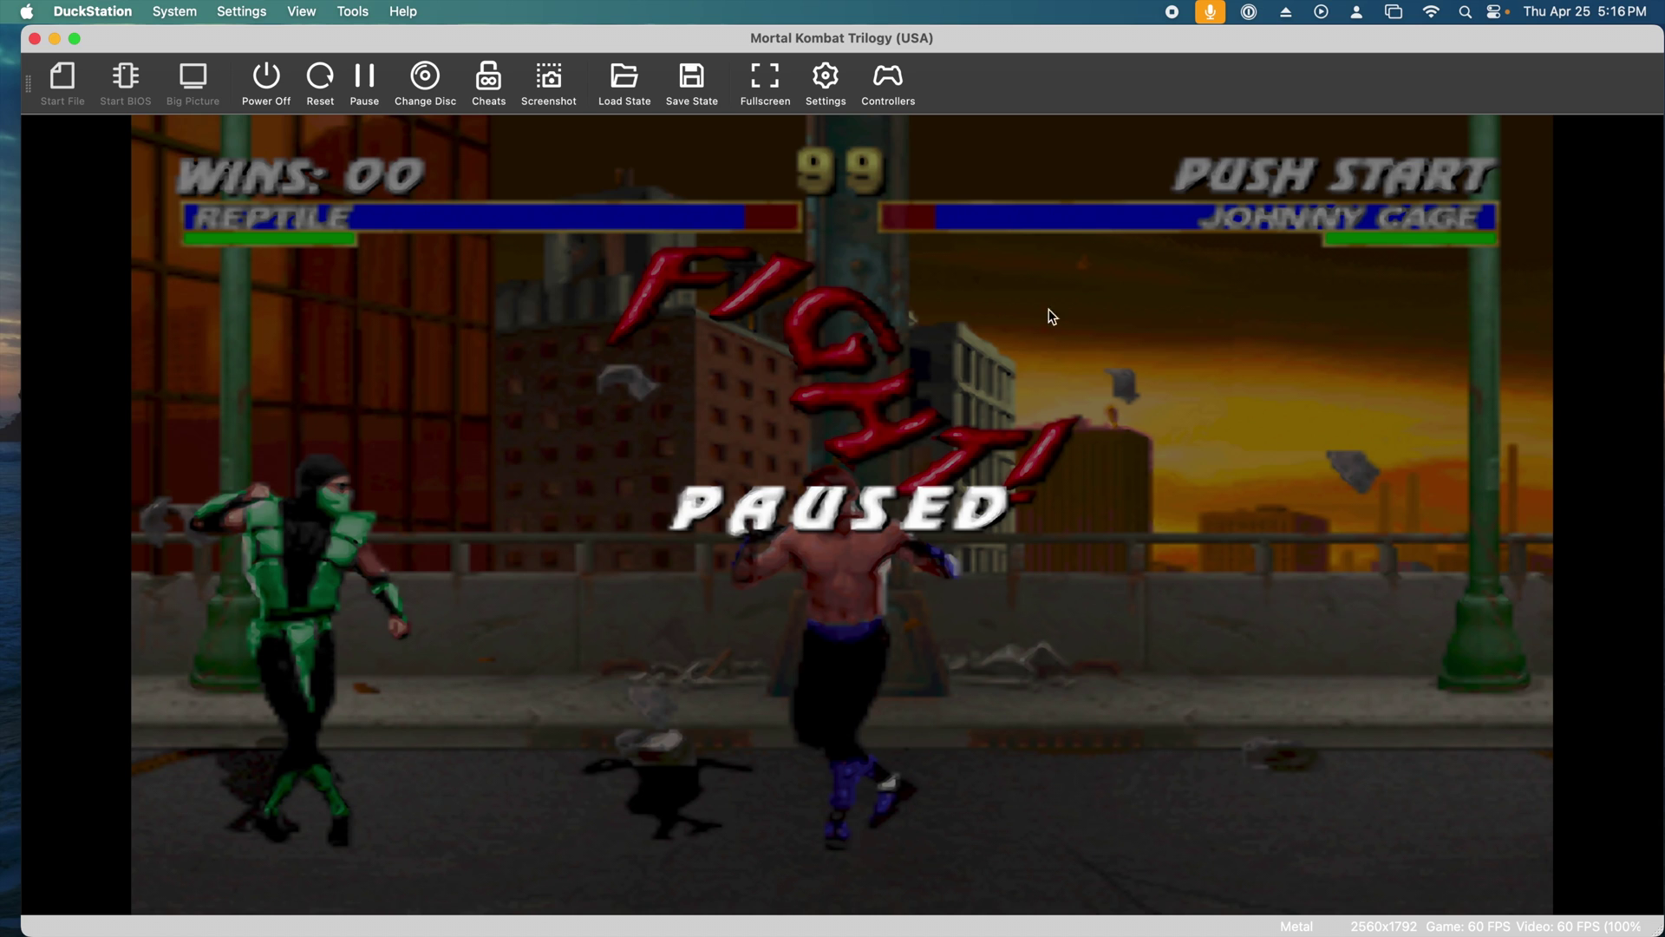
pyautogui.click(291, 11)
pyautogui.click(277, 10)
pyautogui.click(323, 17)
pyautogui.click(241, 11)
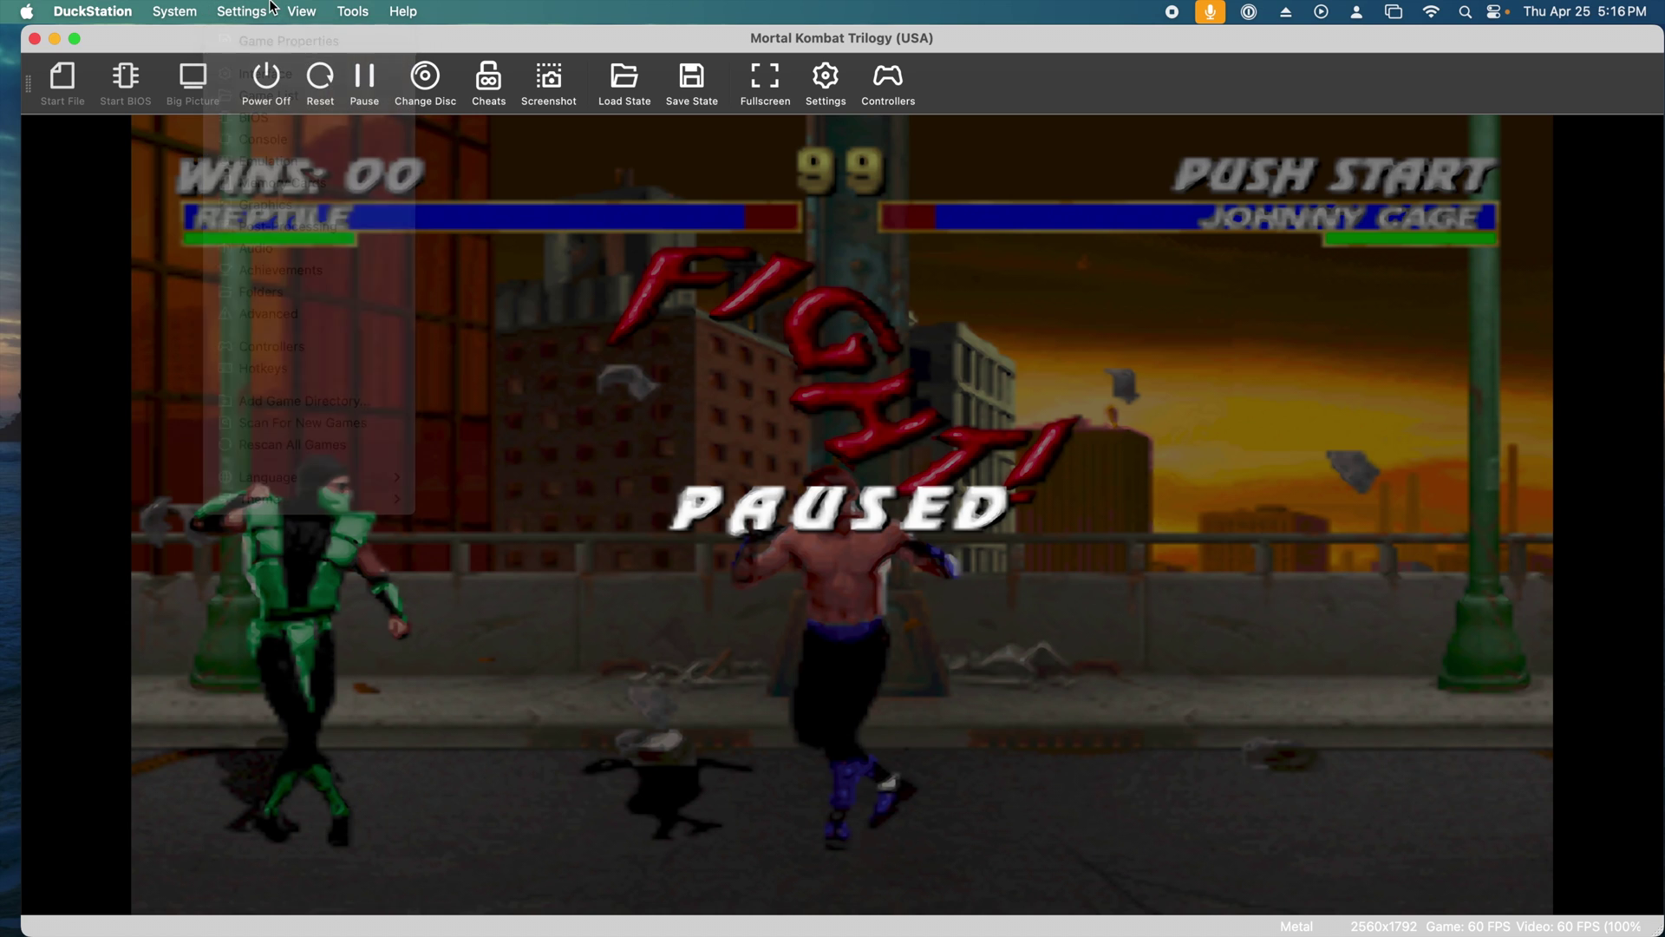
pyautogui.click(299, 10)
pyautogui.moveTo(248, 11)
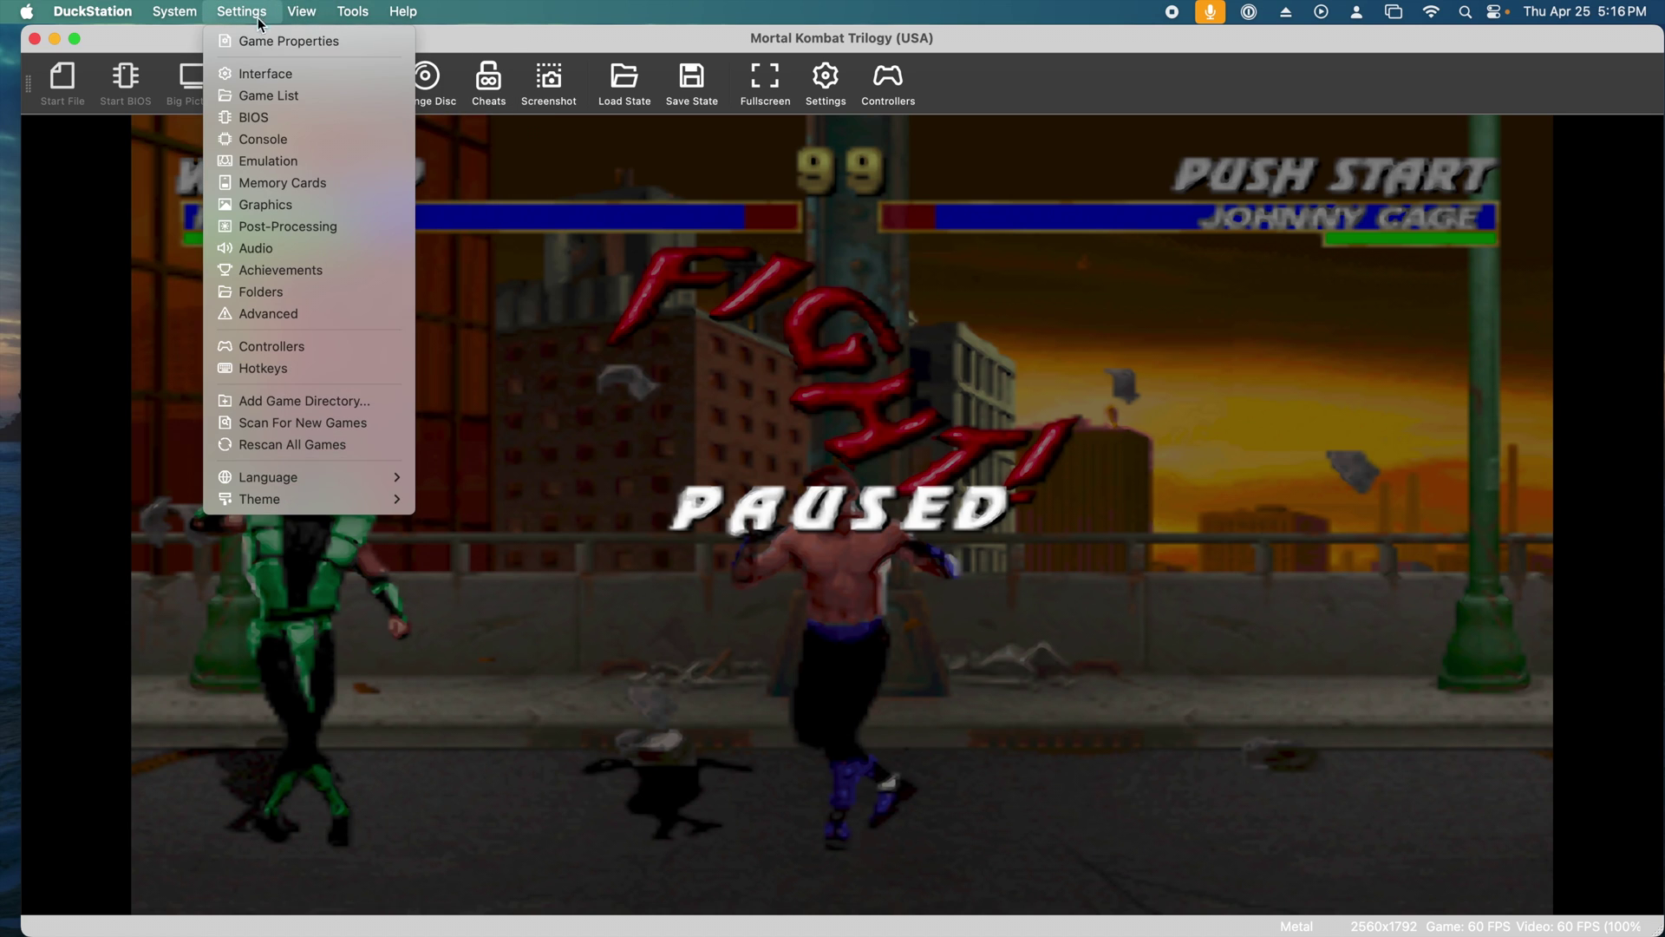
pyautogui.click(263, 40)
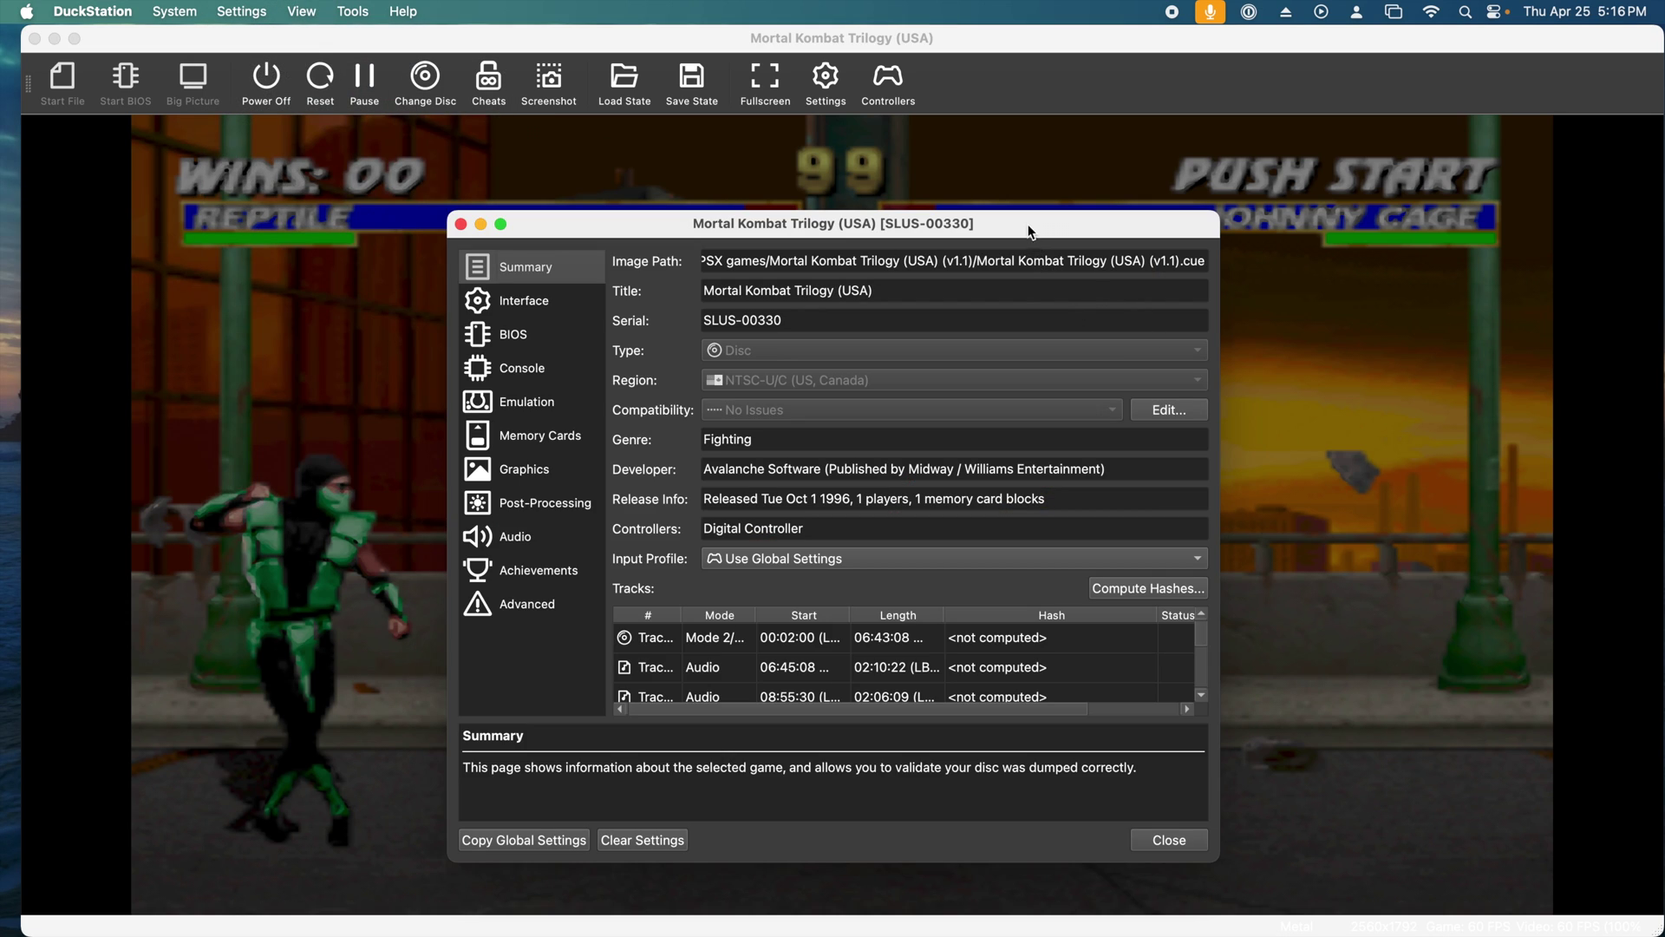
pyautogui.moveTo(1030, 232); pyautogui.dragTo(1465, 221)
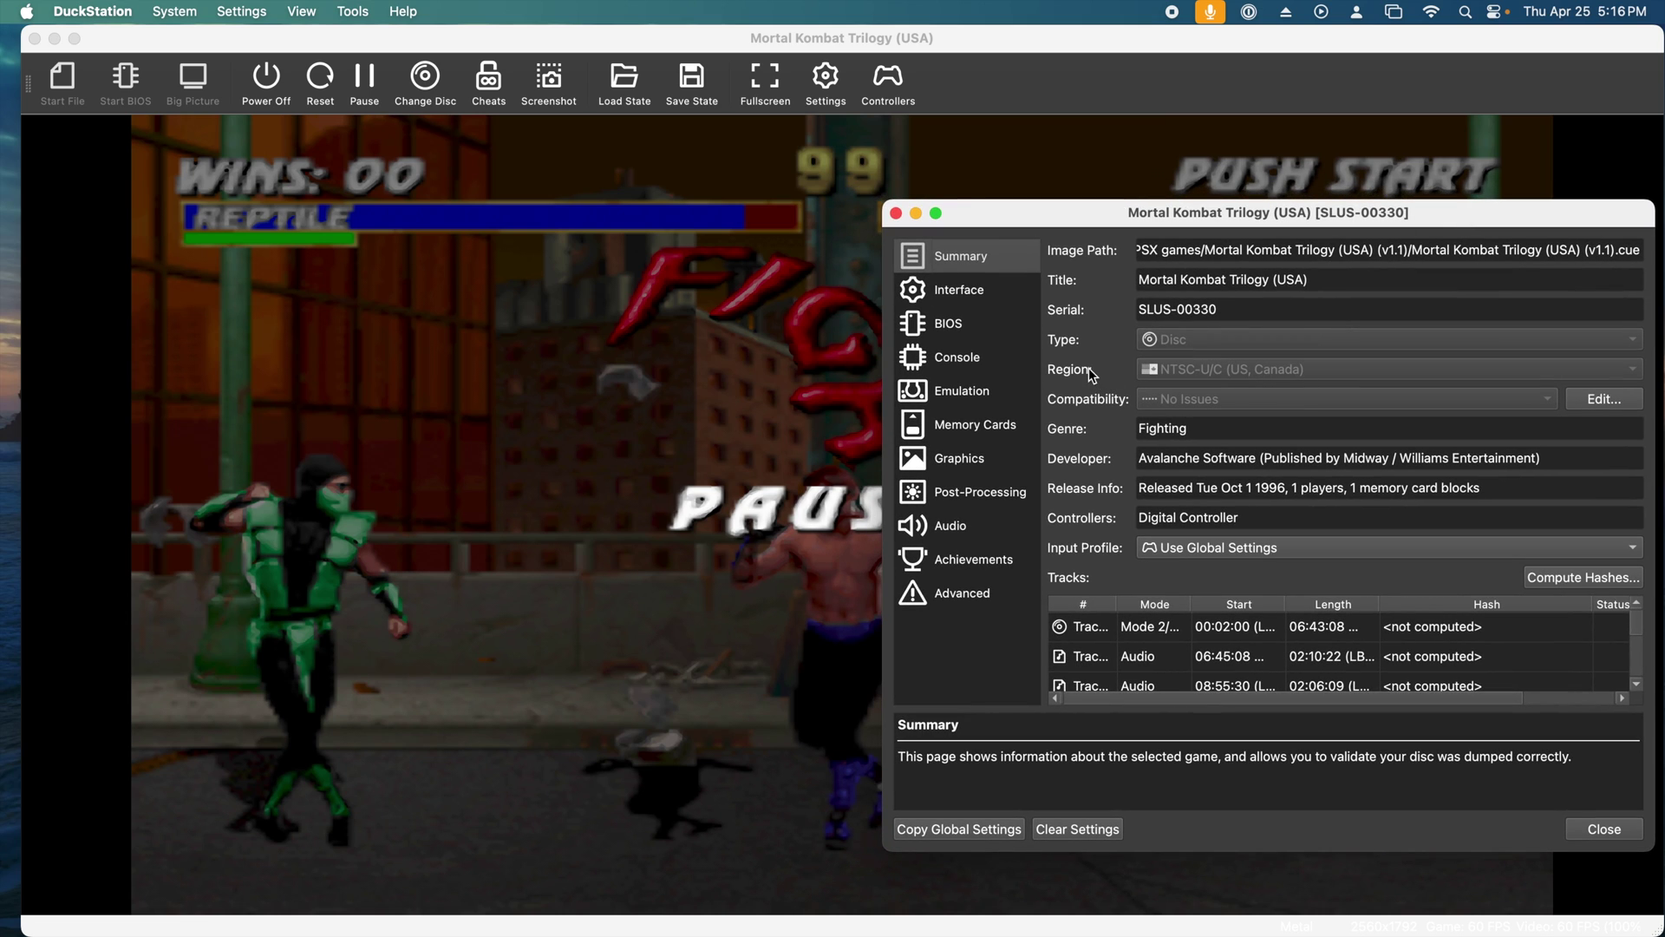
pyautogui.click(989, 457)
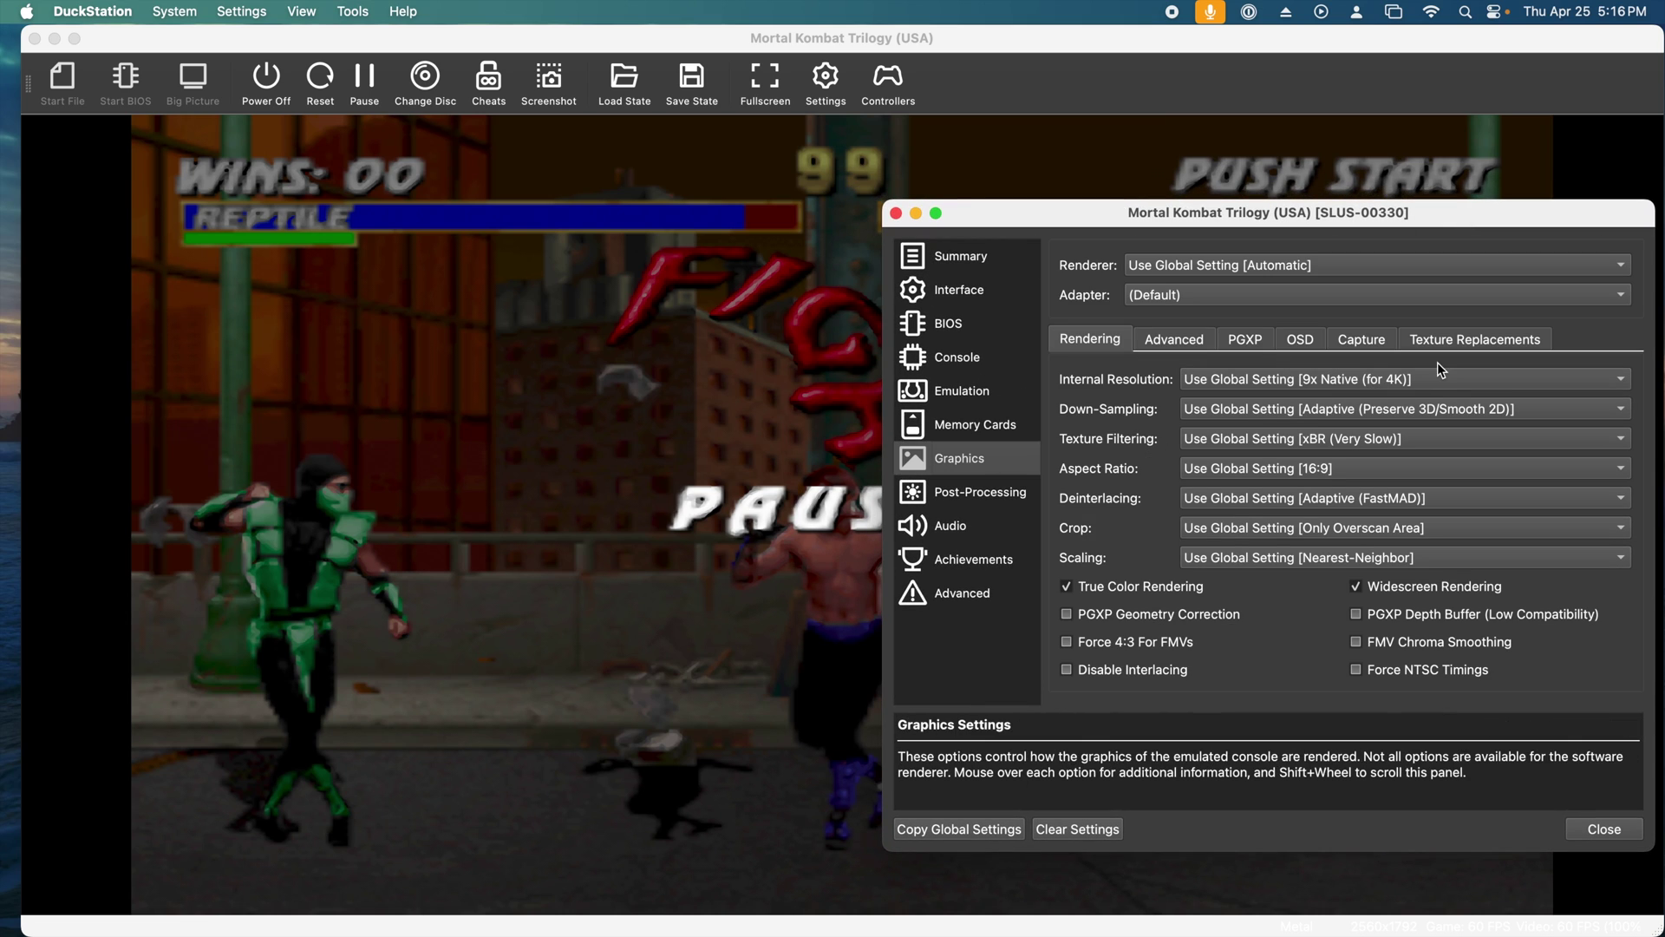
# Try the Stretch To Fill aspect ratio for this game and return it to the global 16:9 setting
pyautogui.moveTo(1228, 382)
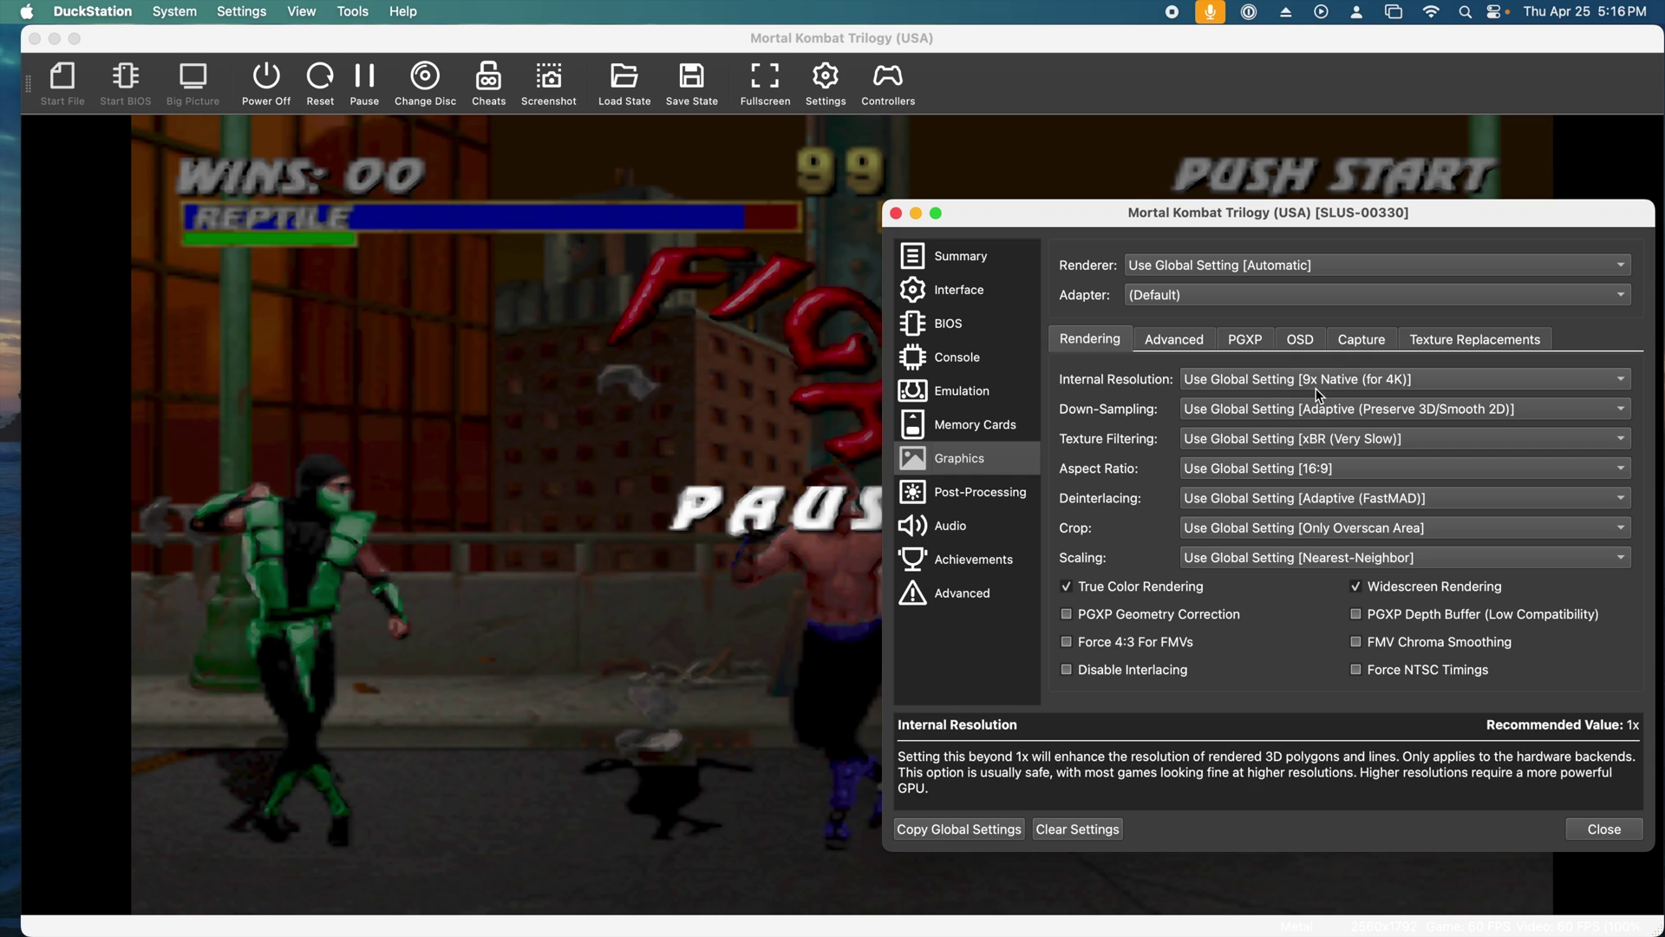
pyautogui.moveTo(1361, 414)
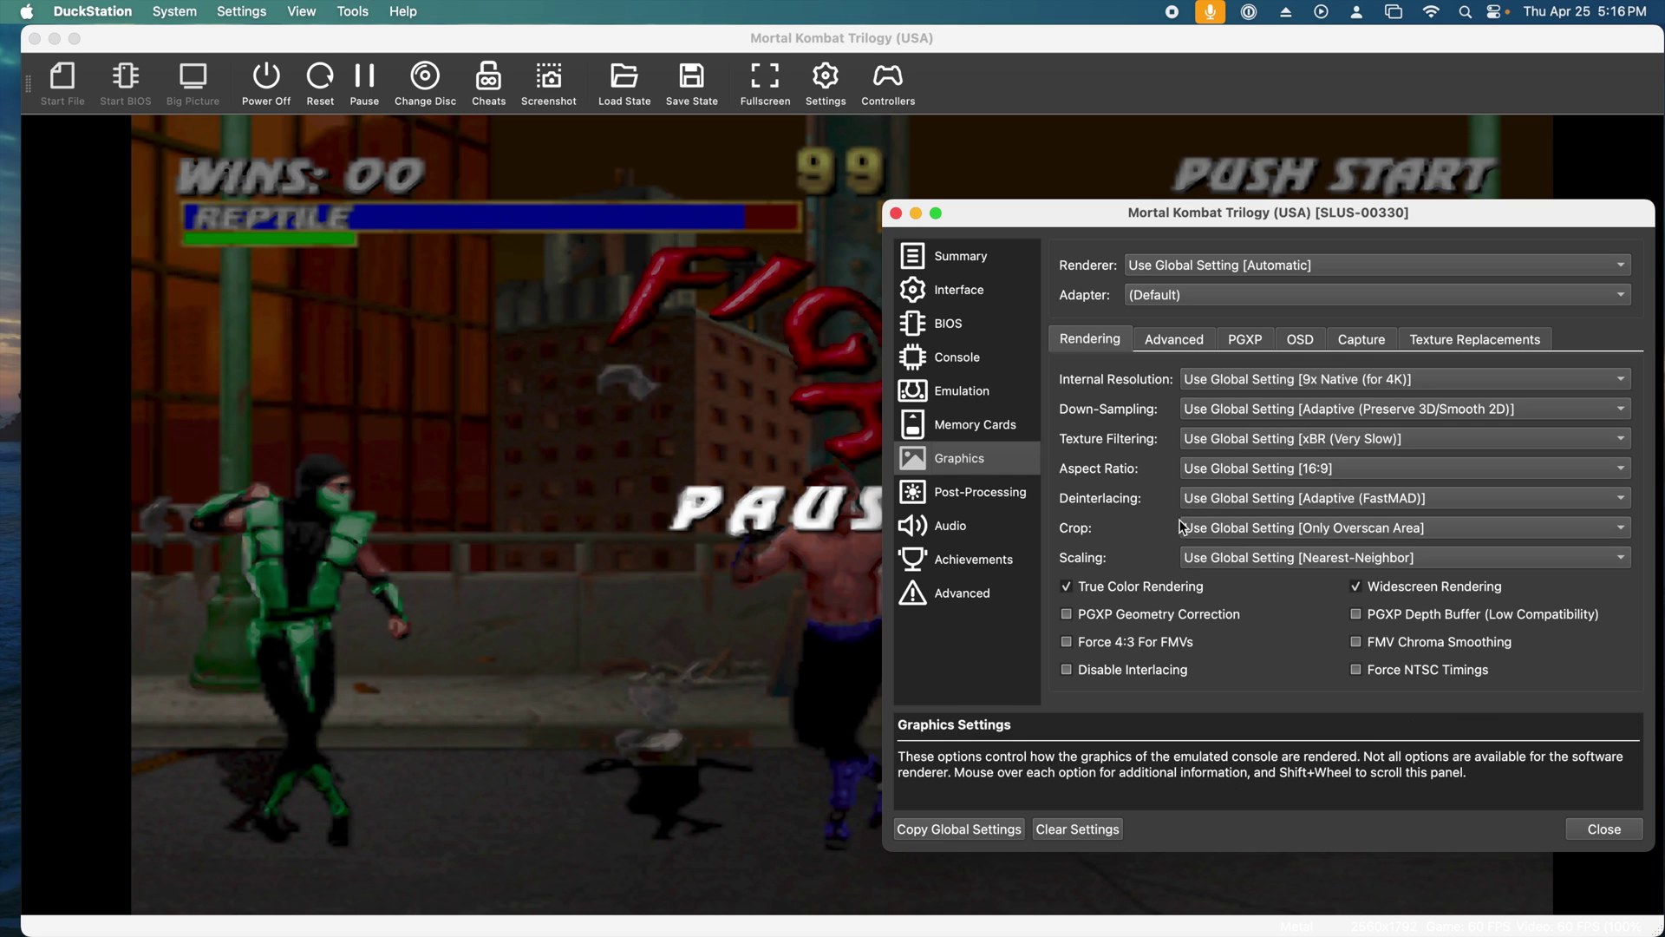
pyautogui.moveTo(1253, 472)
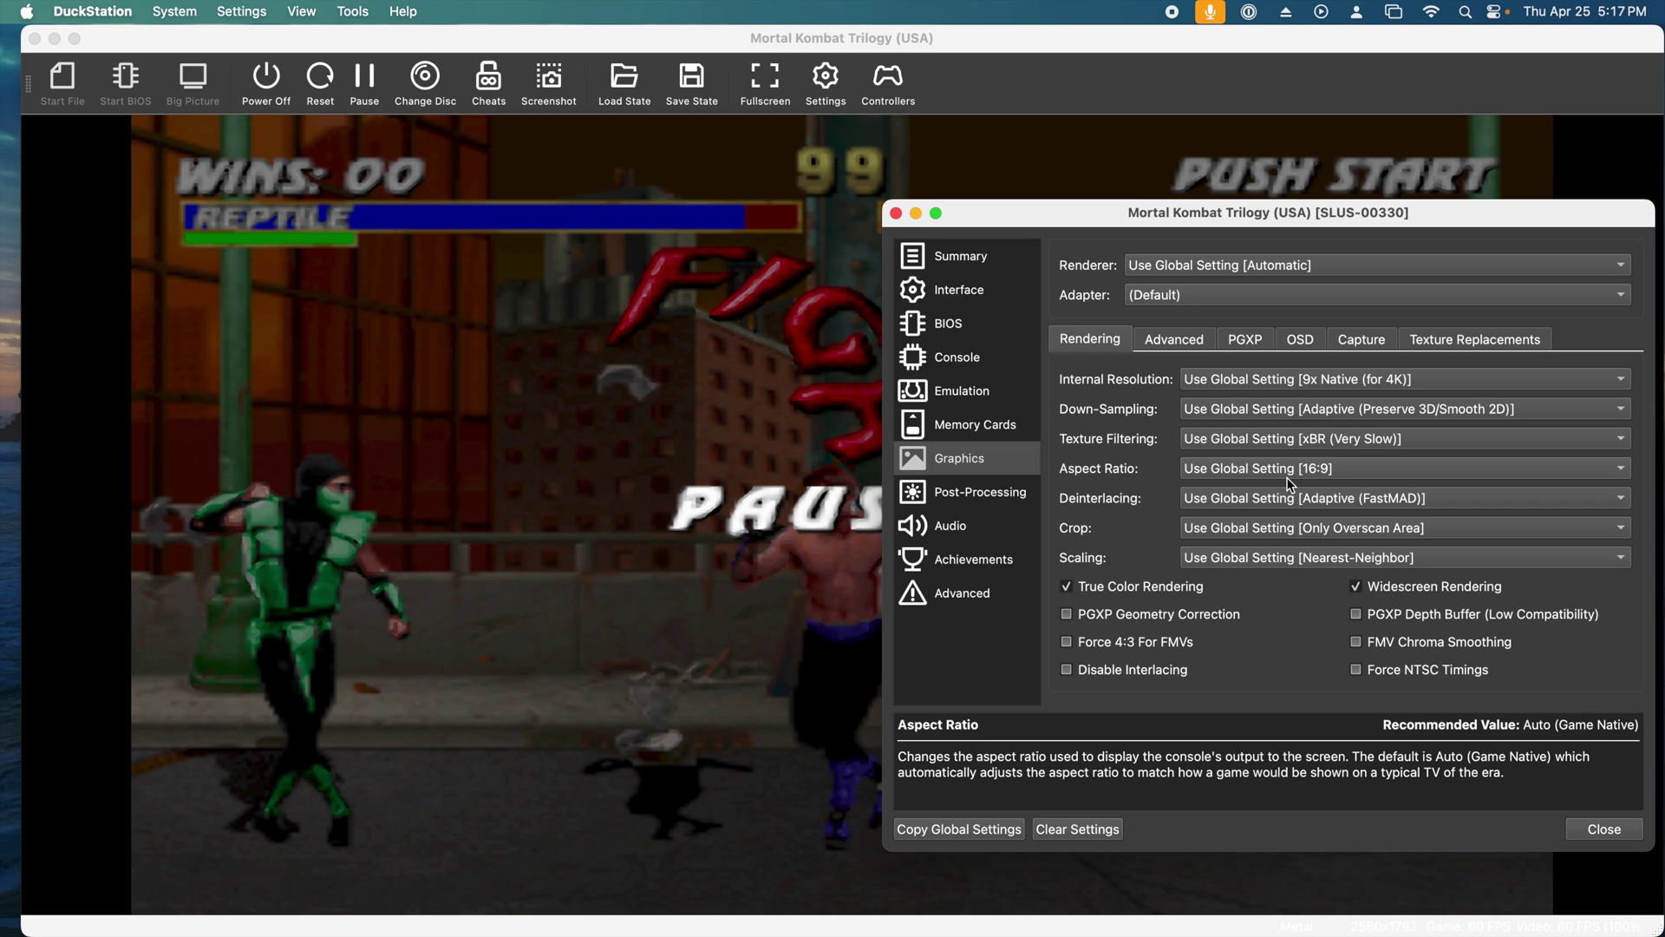
pyautogui.click(1288, 476)
pyautogui.click(1275, 517)
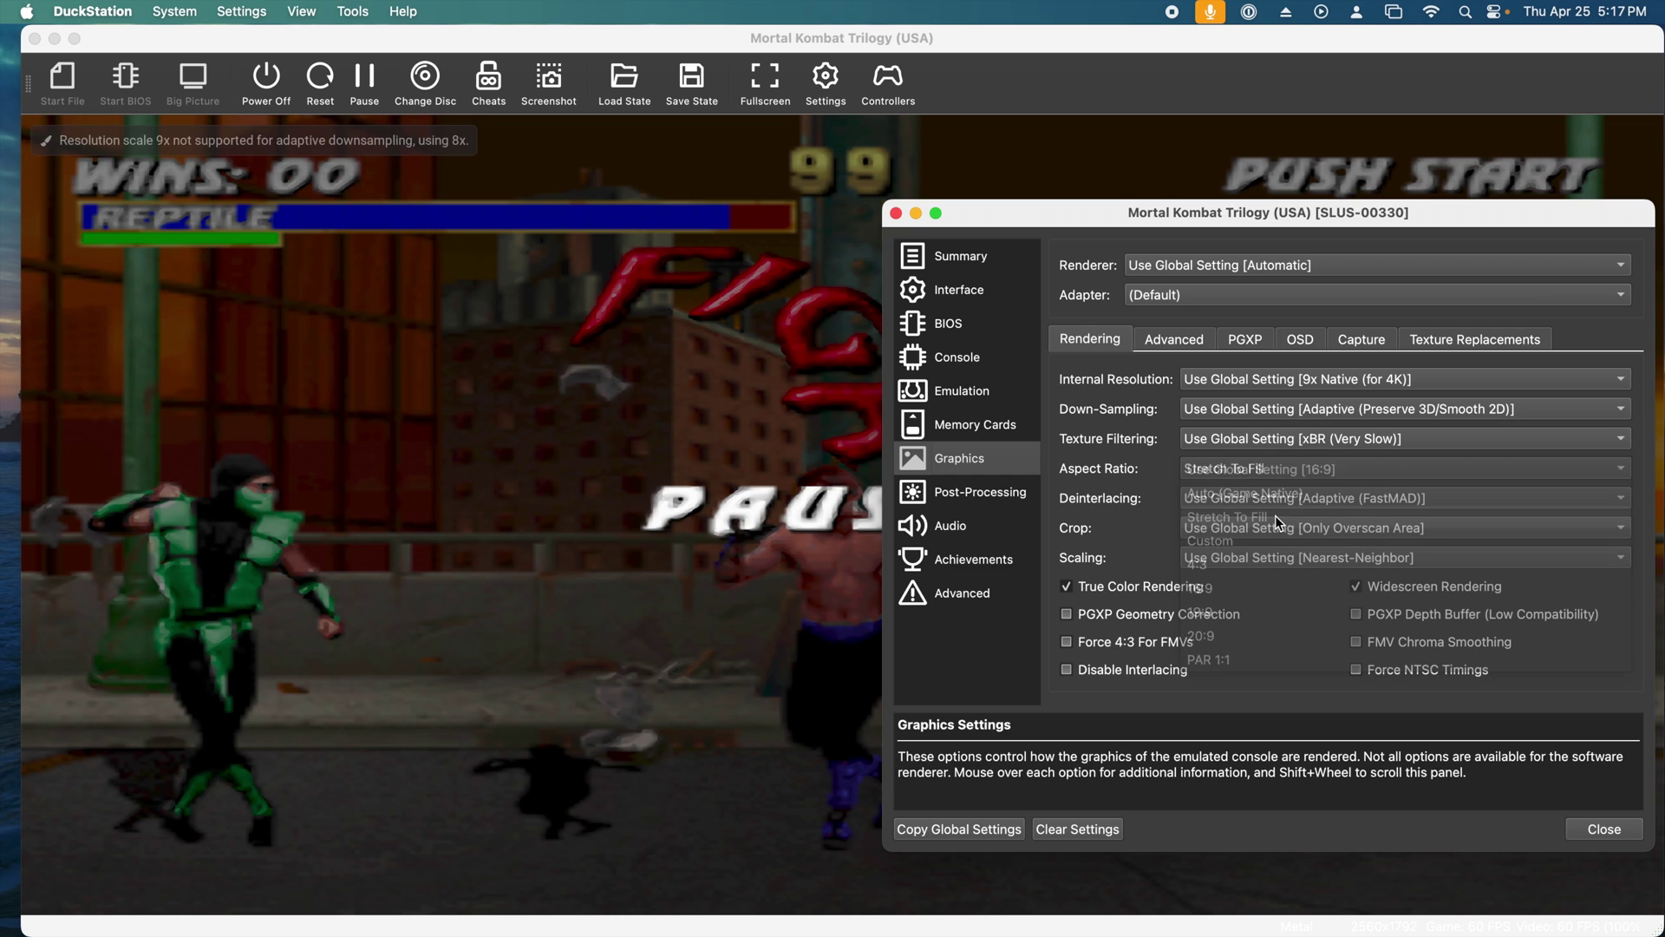
pyautogui.moveTo(1232, 213)
pyautogui.mouseDown()
pyautogui.moveTo(1360, 194)
pyautogui.moveTo(1648, 529)
pyautogui.moveTo(1240, 253)
pyautogui.moveTo(1240, 216)
pyautogui.mouseUp()
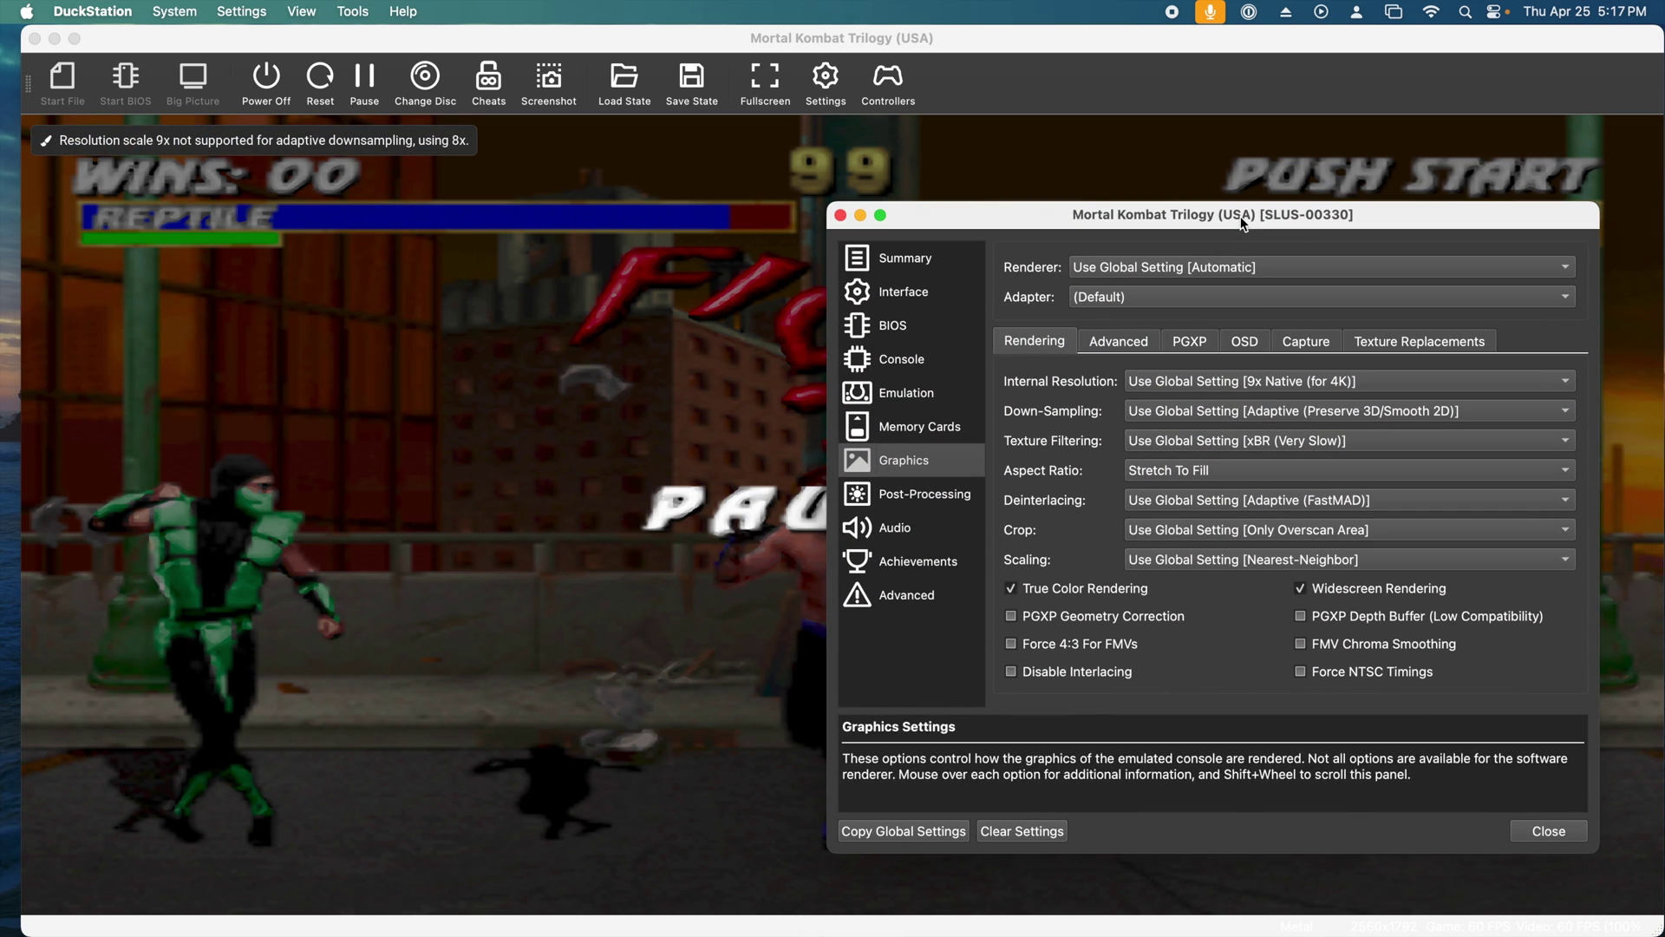
pyautogui.click(1283, 474)
pyautogui.click(1267, 423)
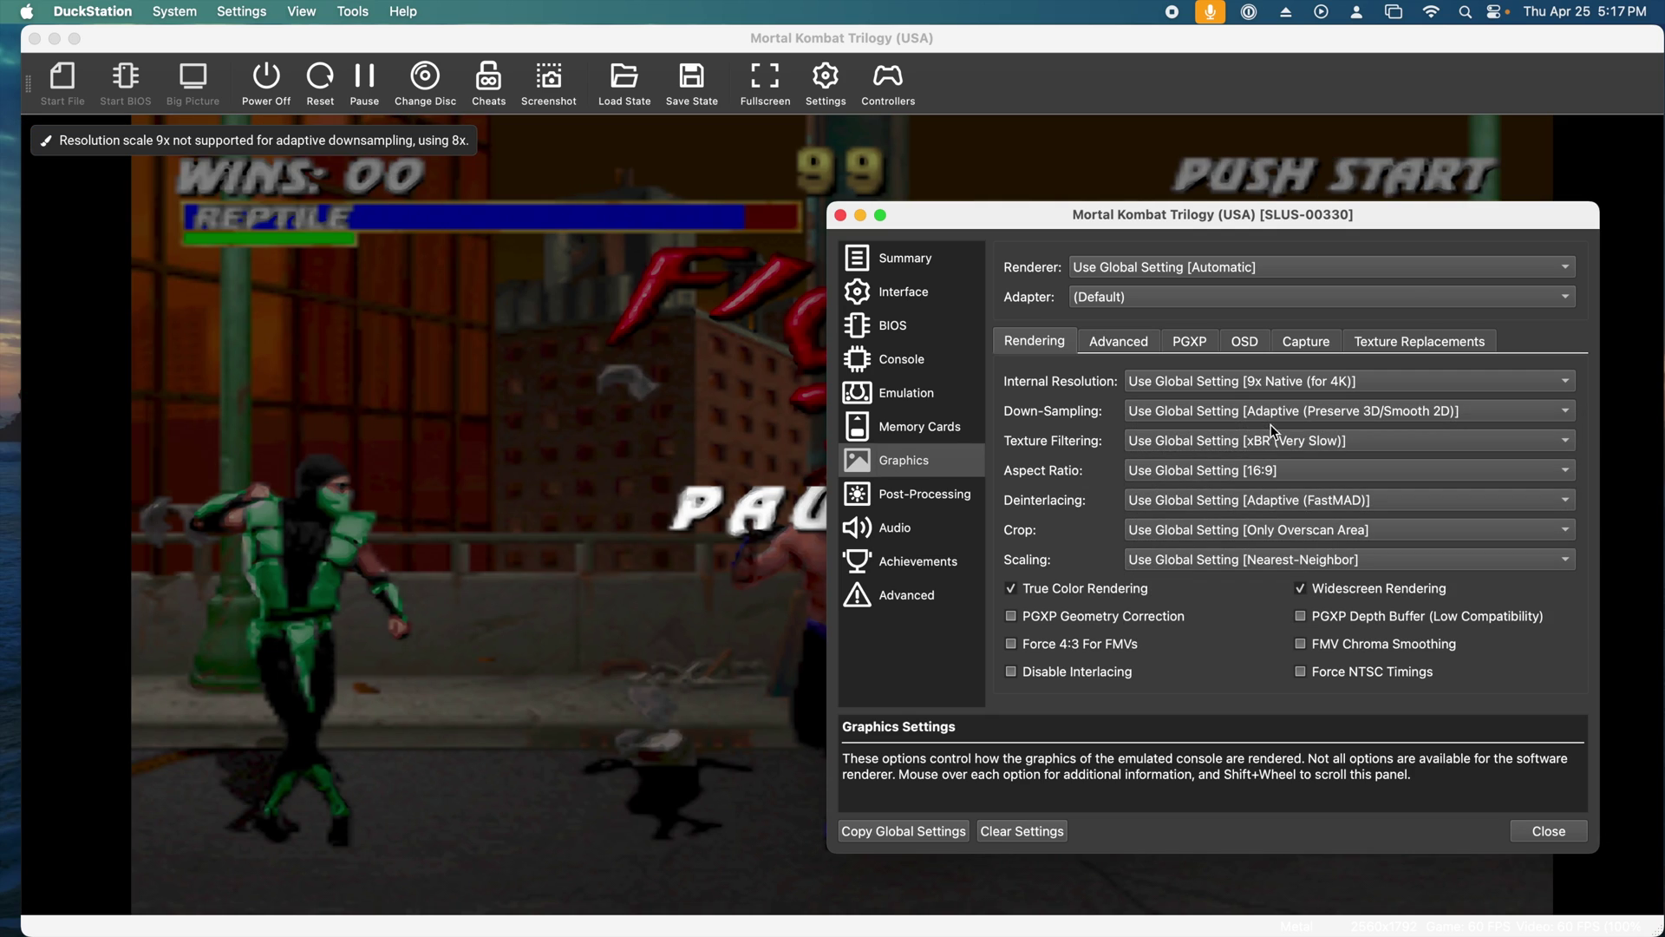
# Set the game's Down-Sampling to Box (Downsample 3D/Smooth All) with a display scale of 3x
pyautogui.click(1377, 423)
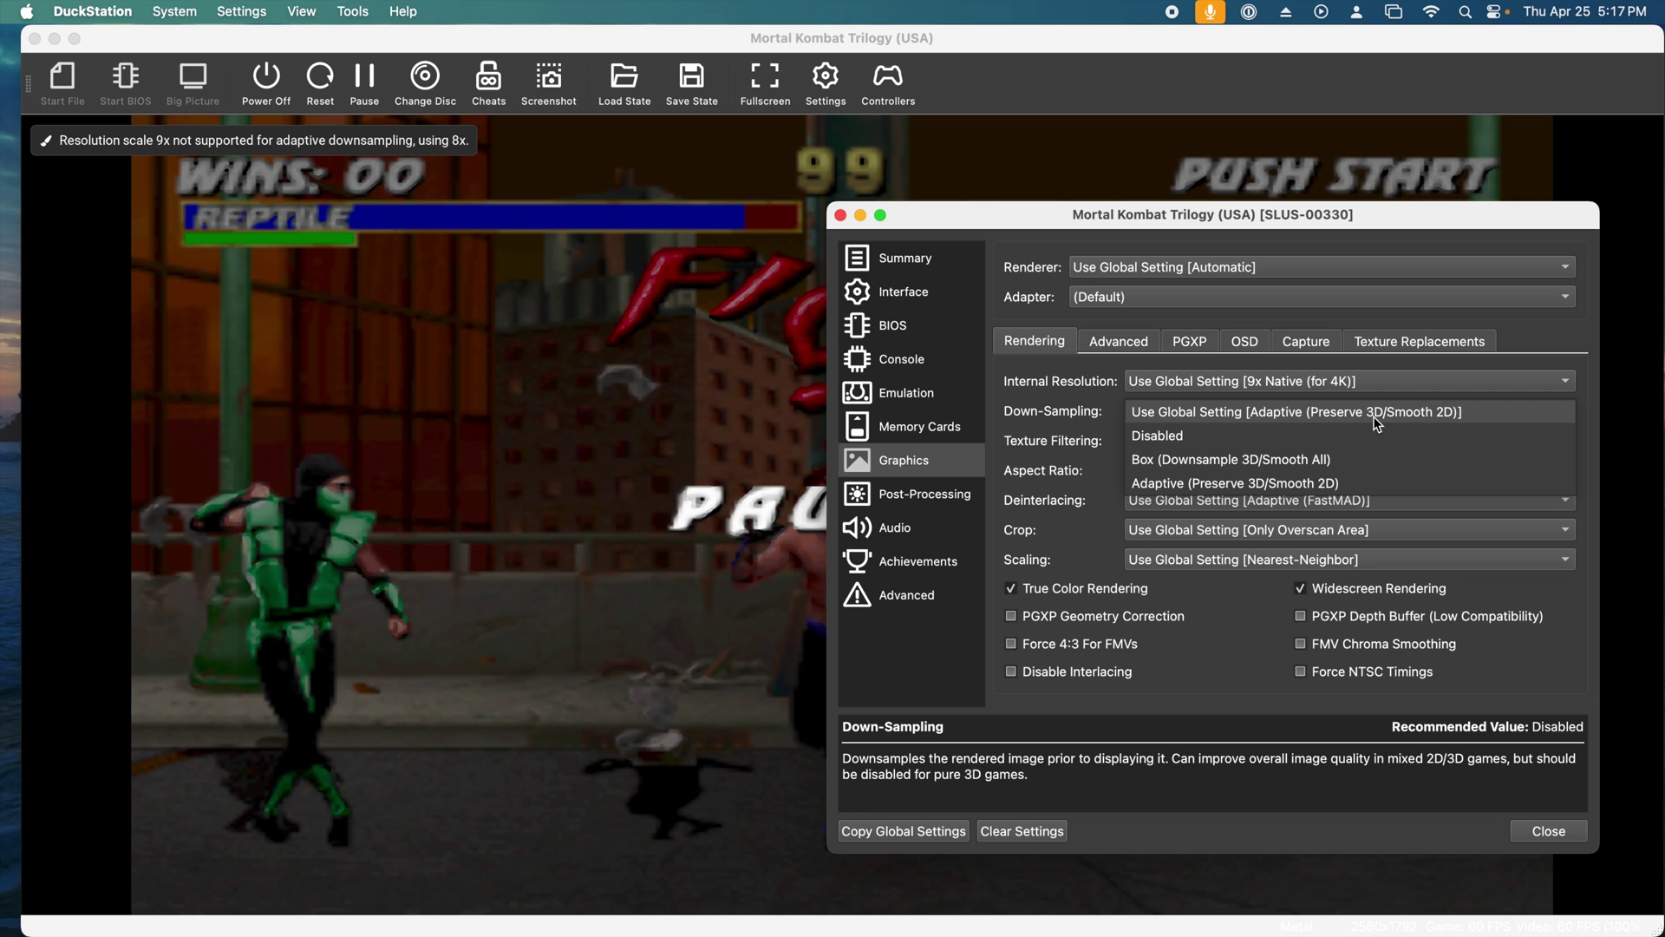
pyautogui.click(1370, 457)
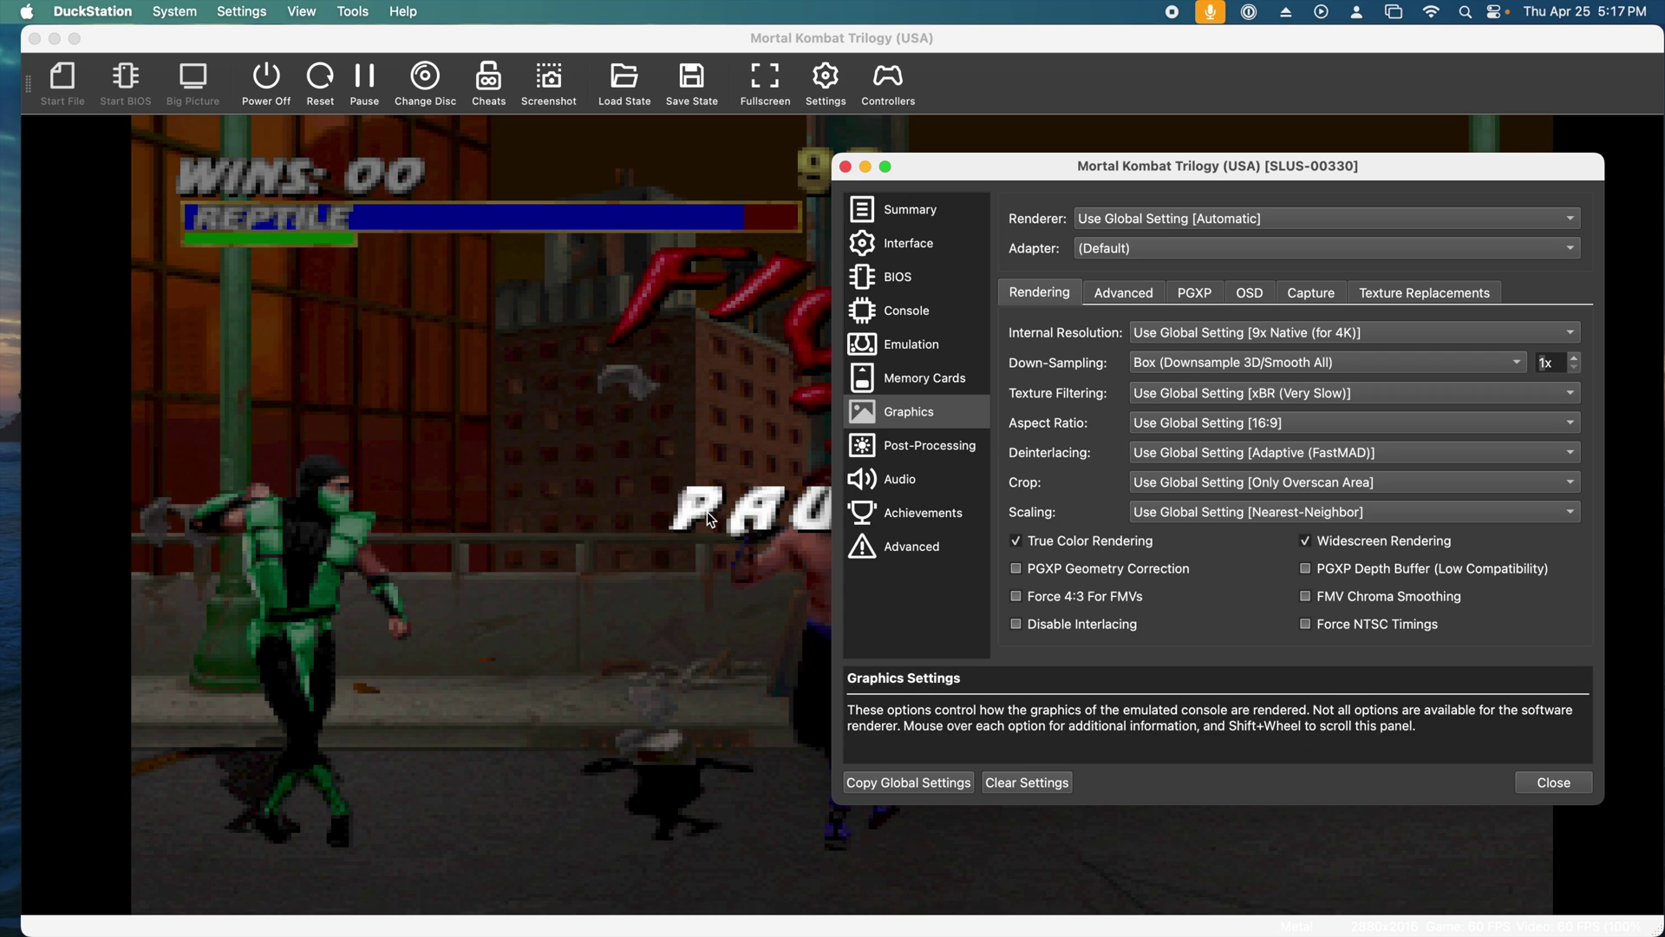
pyautogui.click(1574, 360)
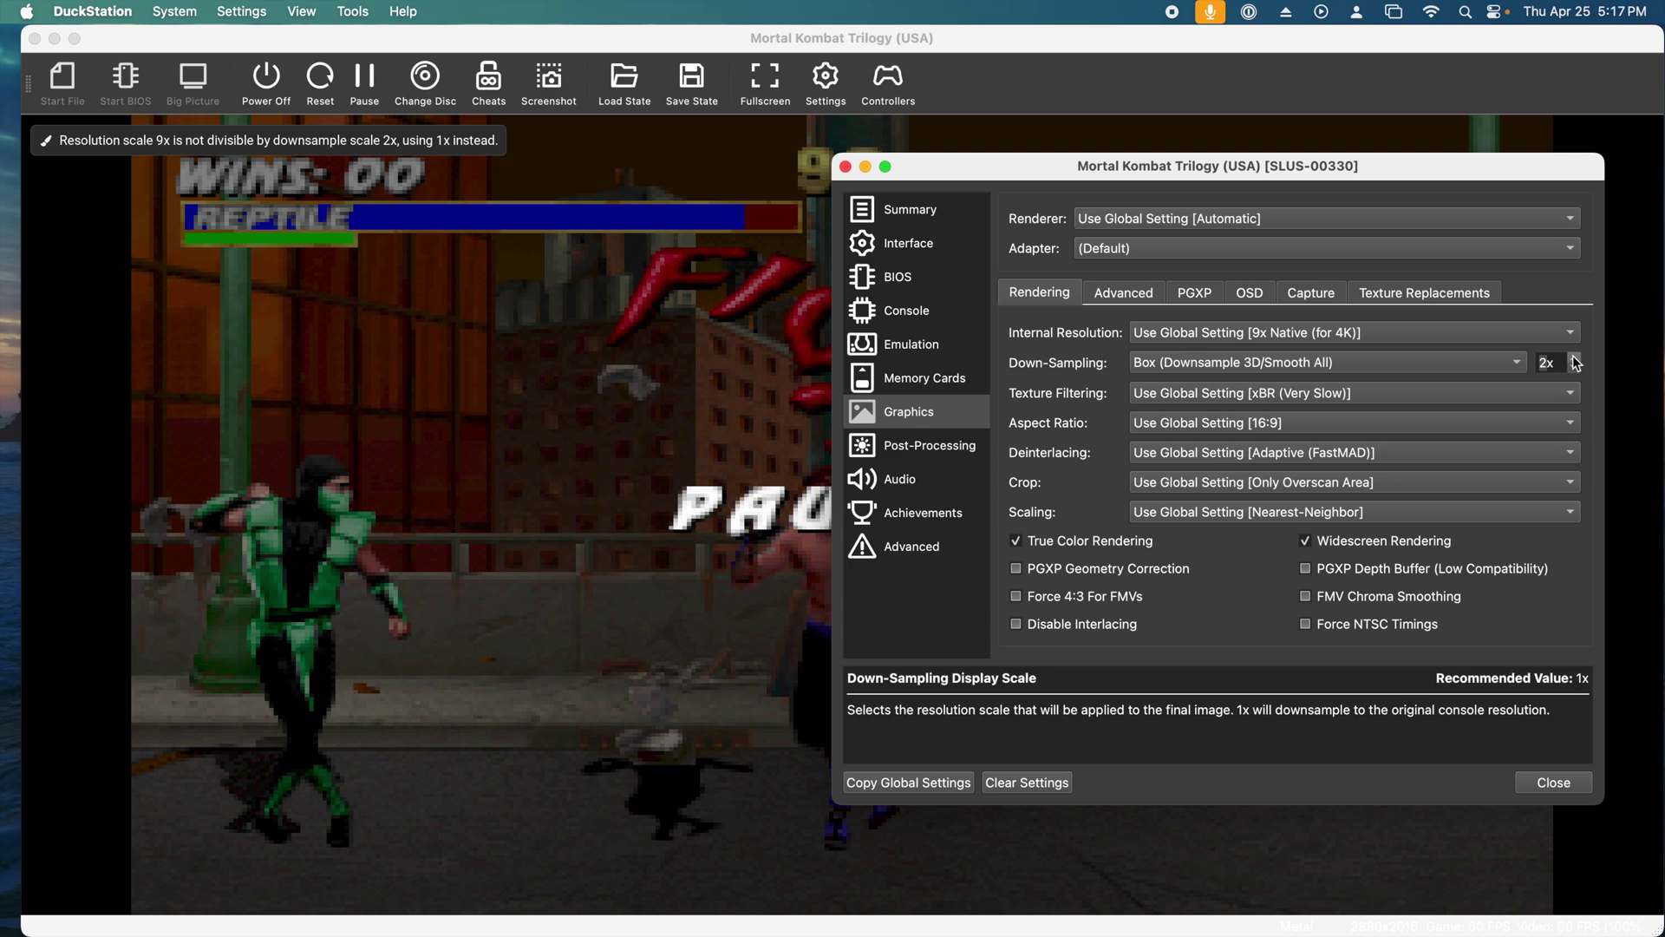
pyautogui.click(1575, 360)
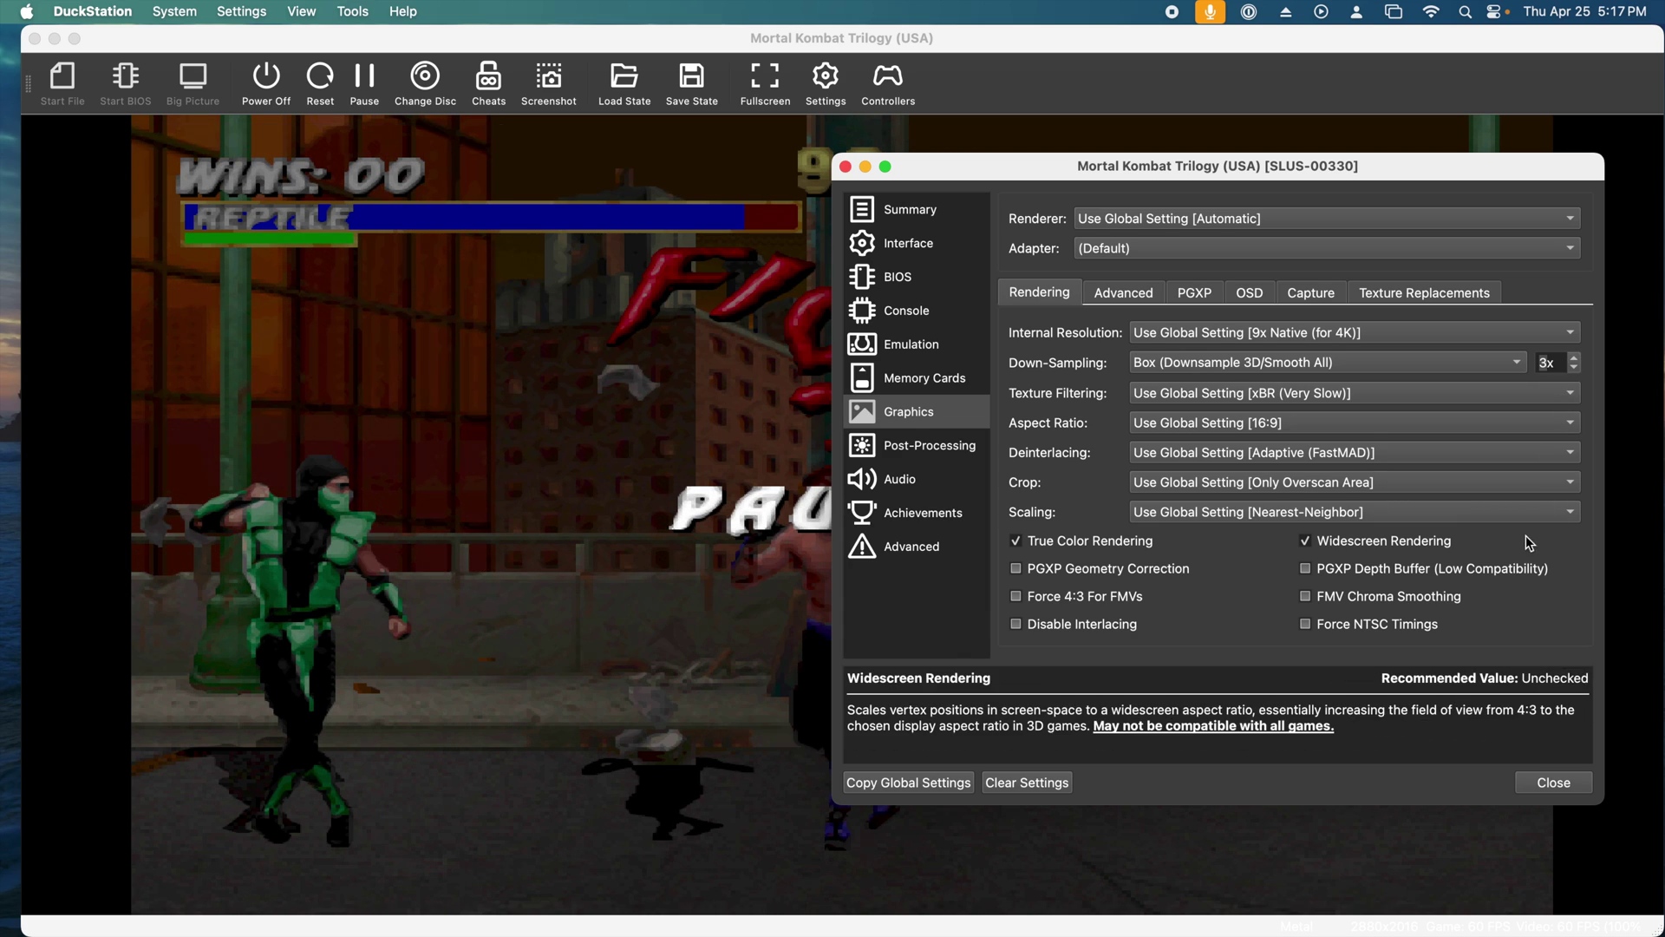
# Compare Nearest-Neighbor (Integer) and Bilinear (Smooth) scaling, set the game's Scaling to Bilinear (Sharp), and close its properties
pyautogui.click(1457, 517)
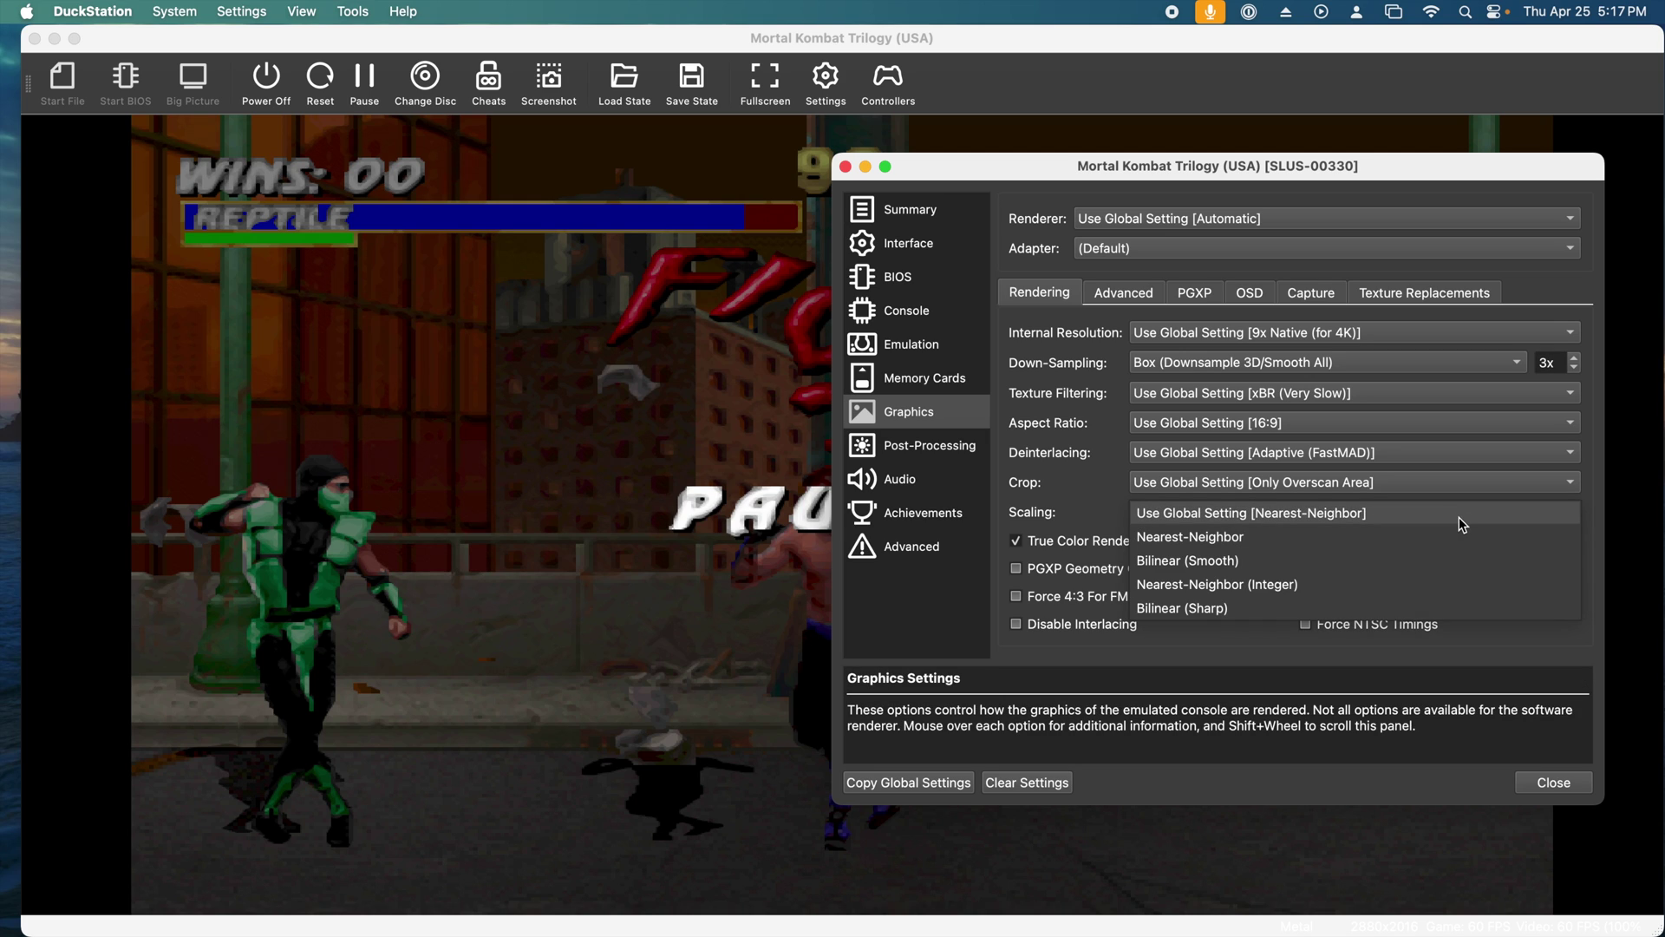
pyautogui.click(1398, 602)
pyautogui.click(1381, 505)
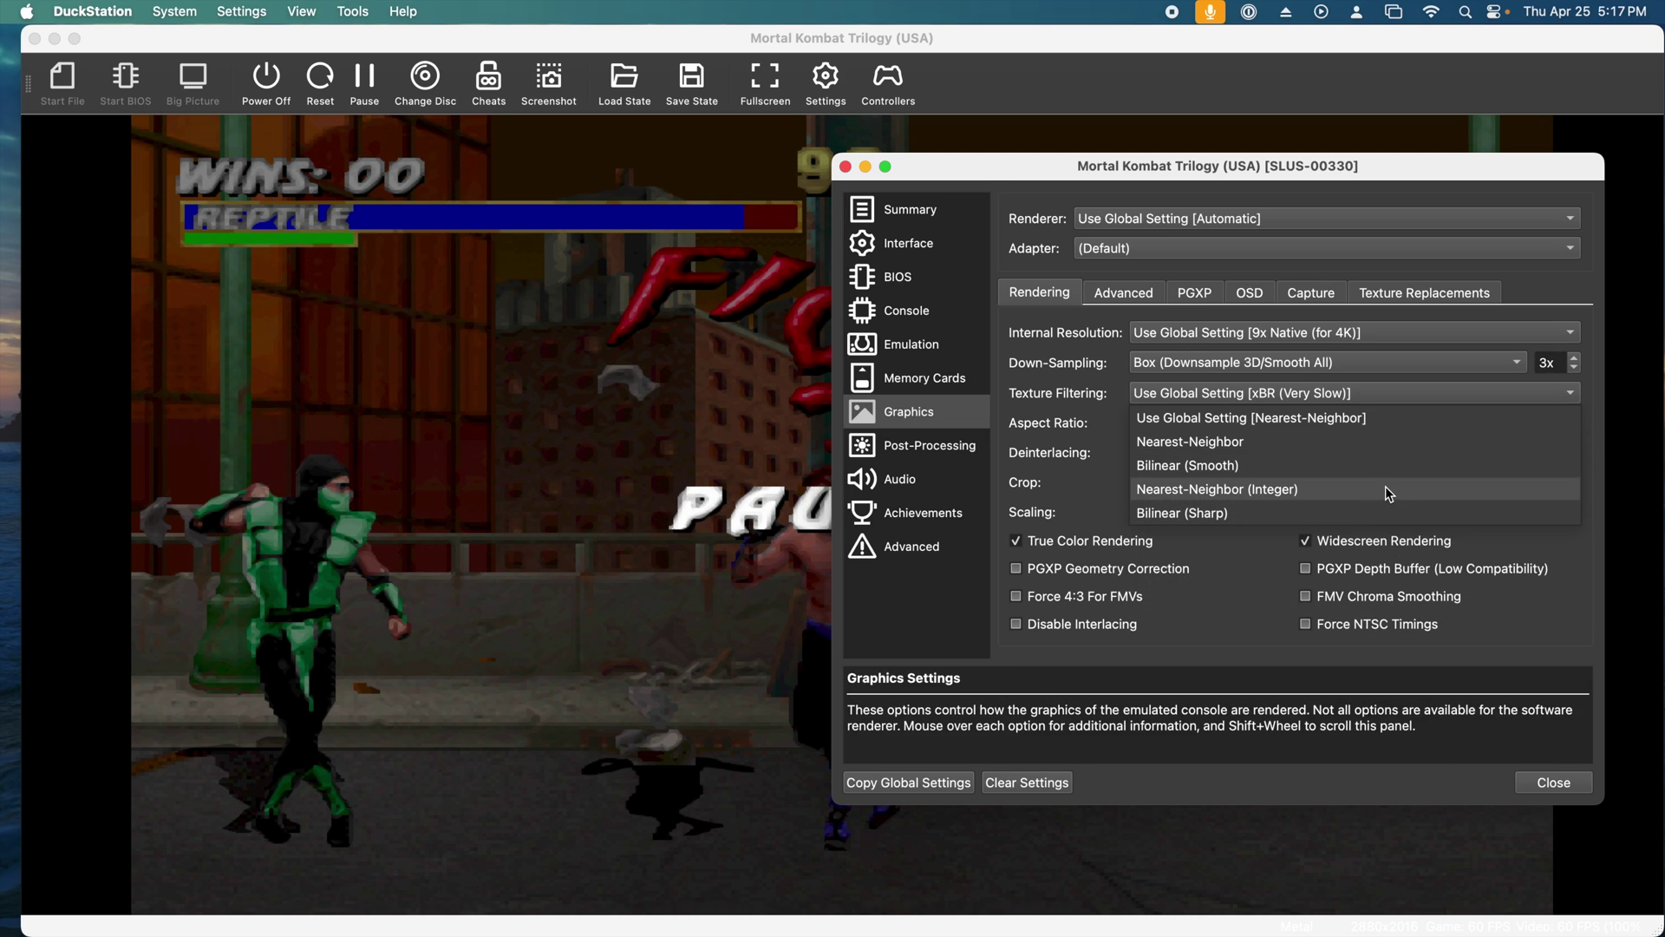
pyautogui.click(1386, 487)
pyautogui.click(1378, 510)
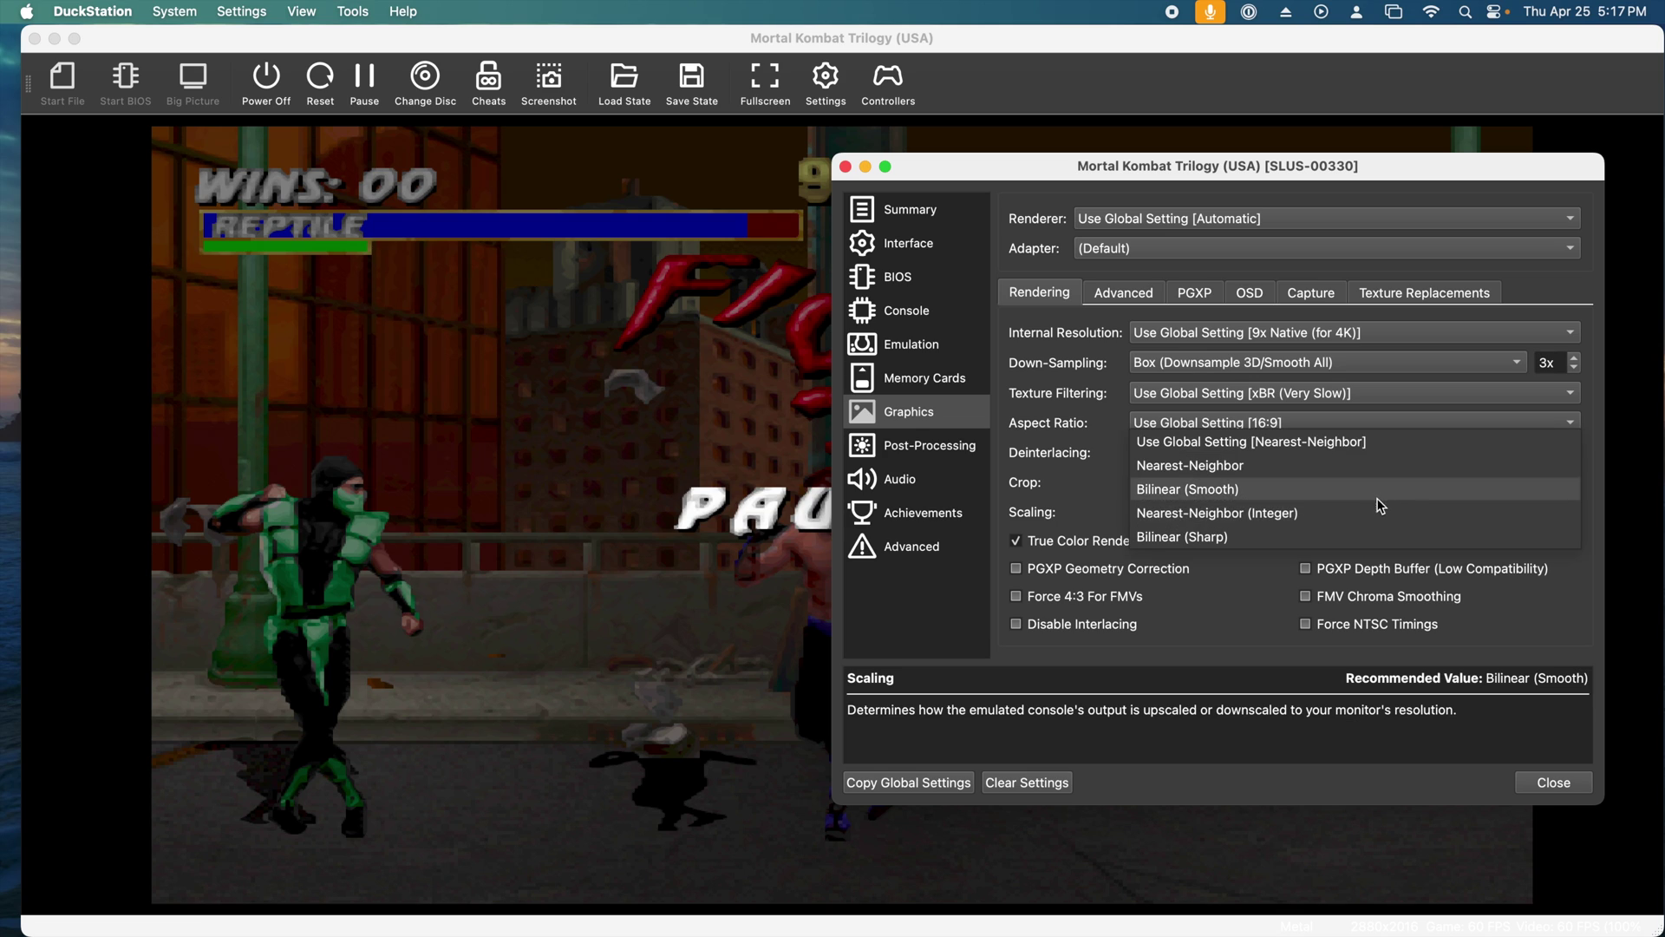
pyautogui.click(1377, 491)
pyautogui.click(1371, 513)
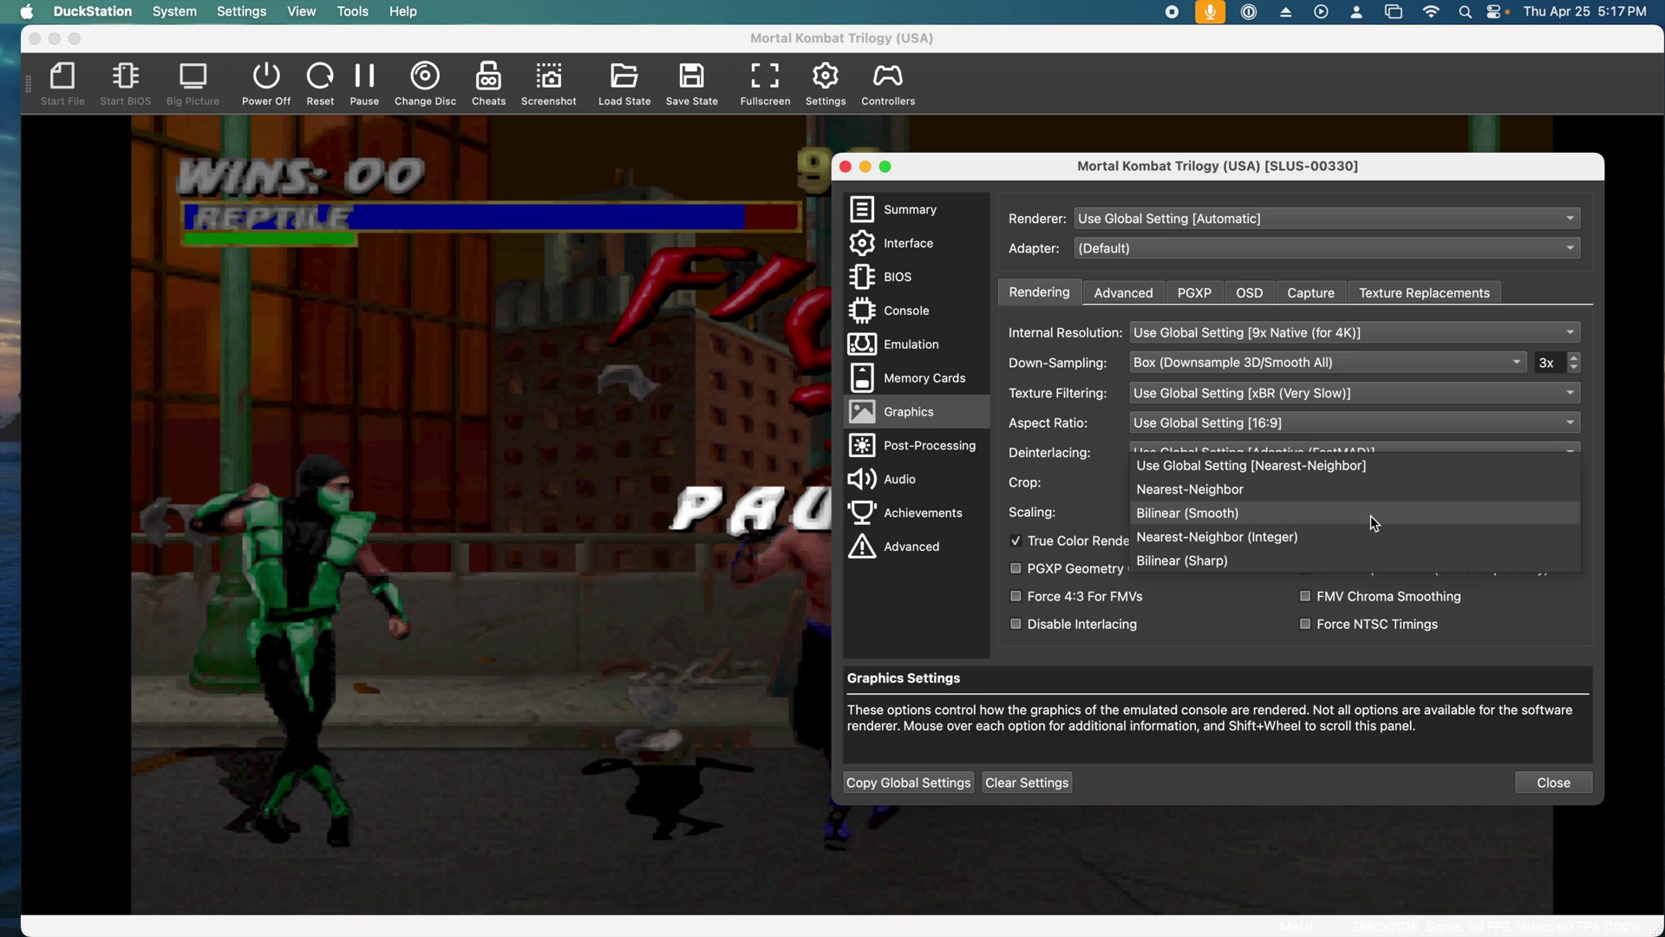
pyautogui.click(1351, 558)
pyautogui.click(845, 167)
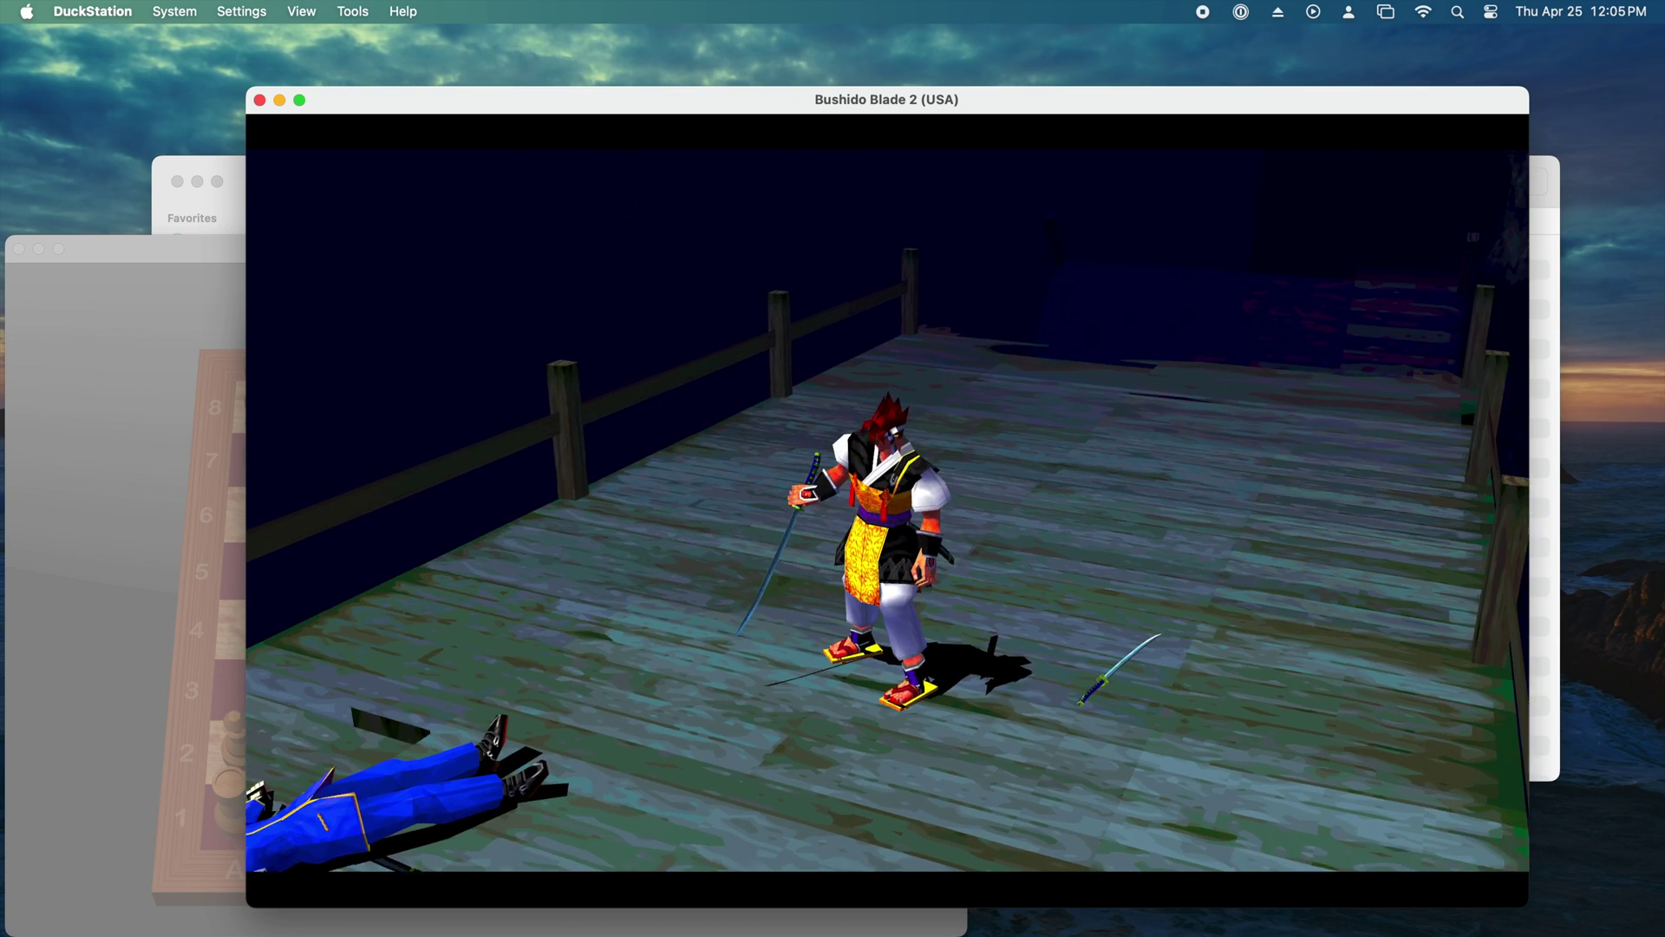
# Open the emulation settings in Bushido Blade 2's own game properties, placing the window clear of the match
pyautogui.click(241, 11)
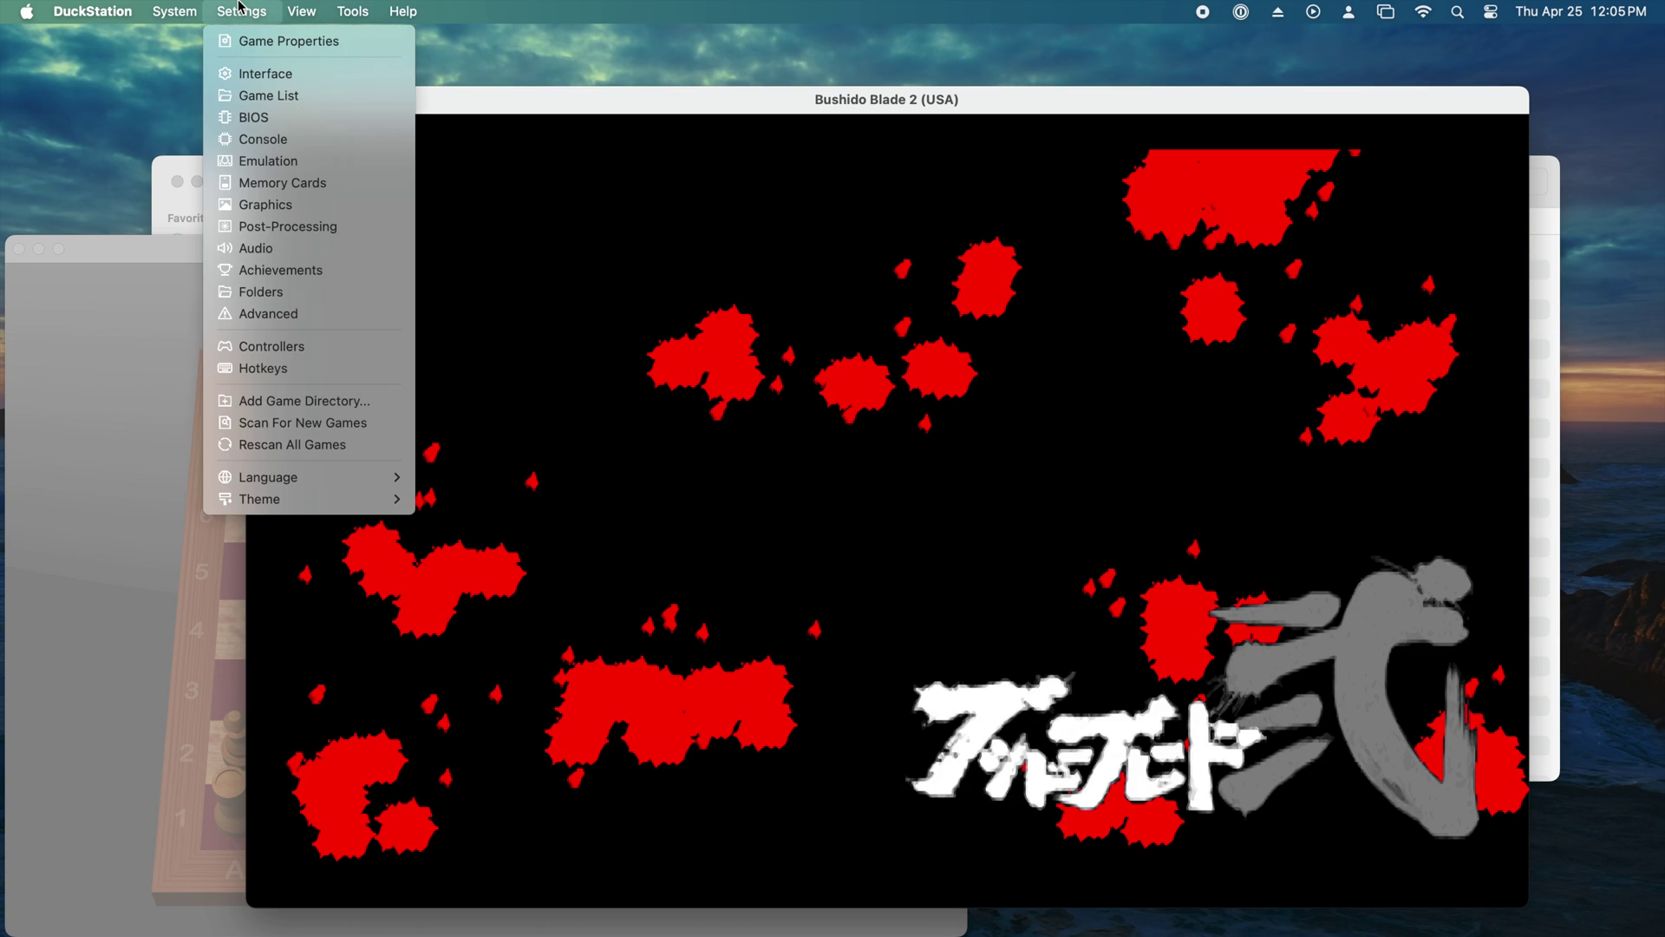
pyautogui.click(257, 43)
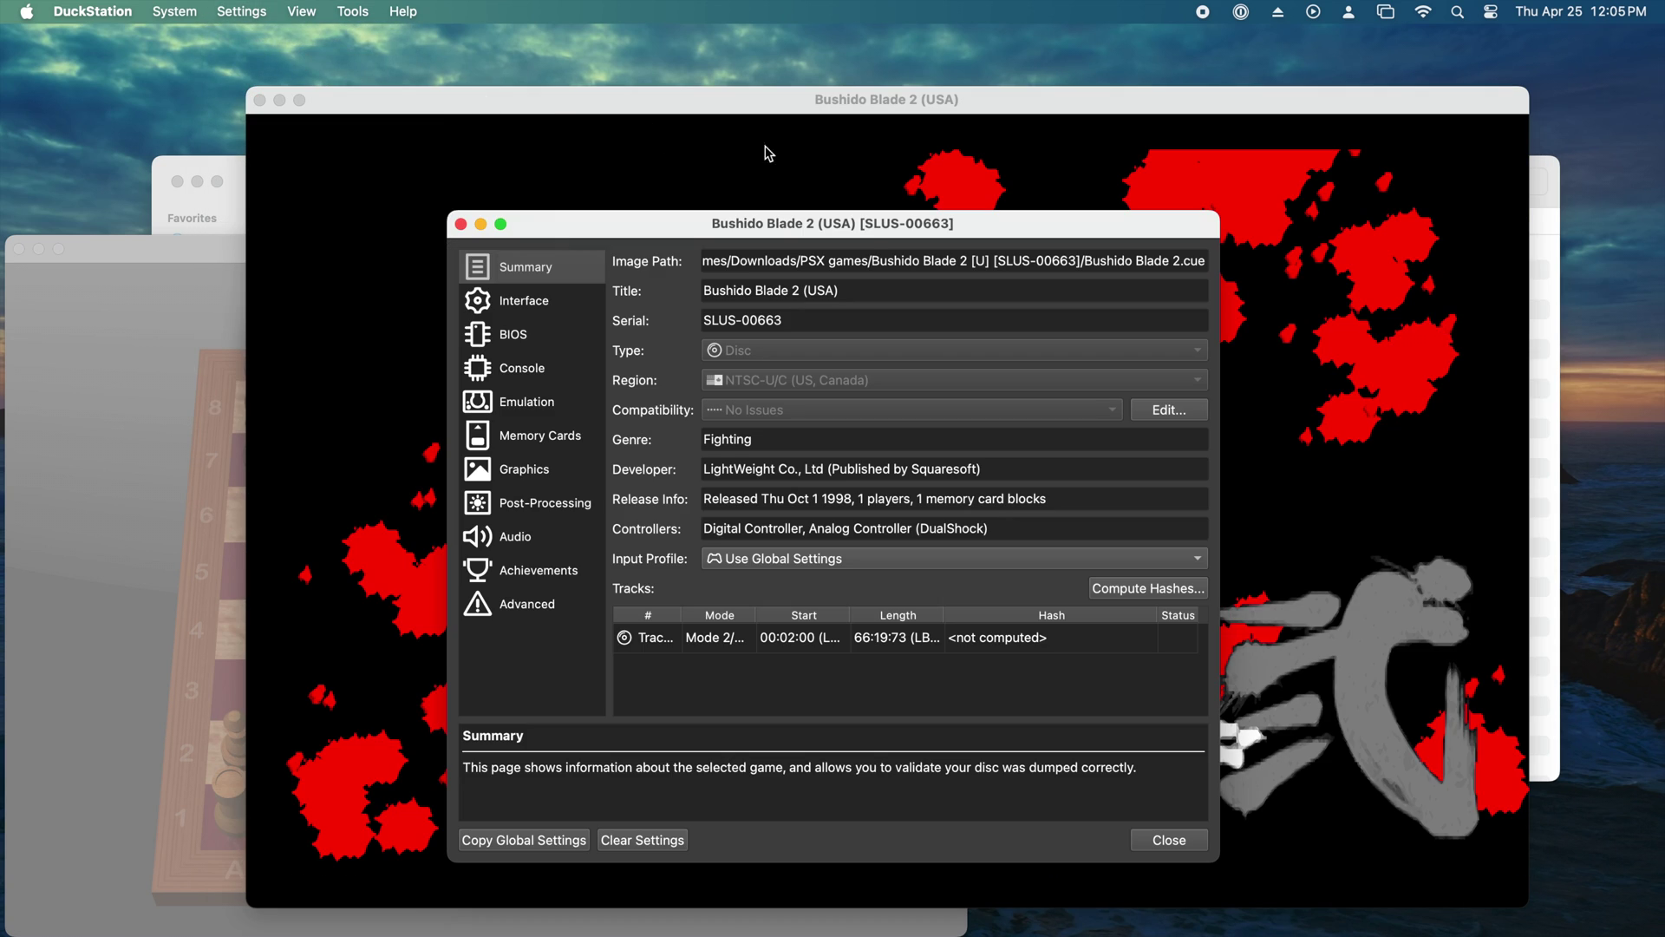
pyautogui.moveTo(907, 223); pyautogui.dragTo(1381, 61)
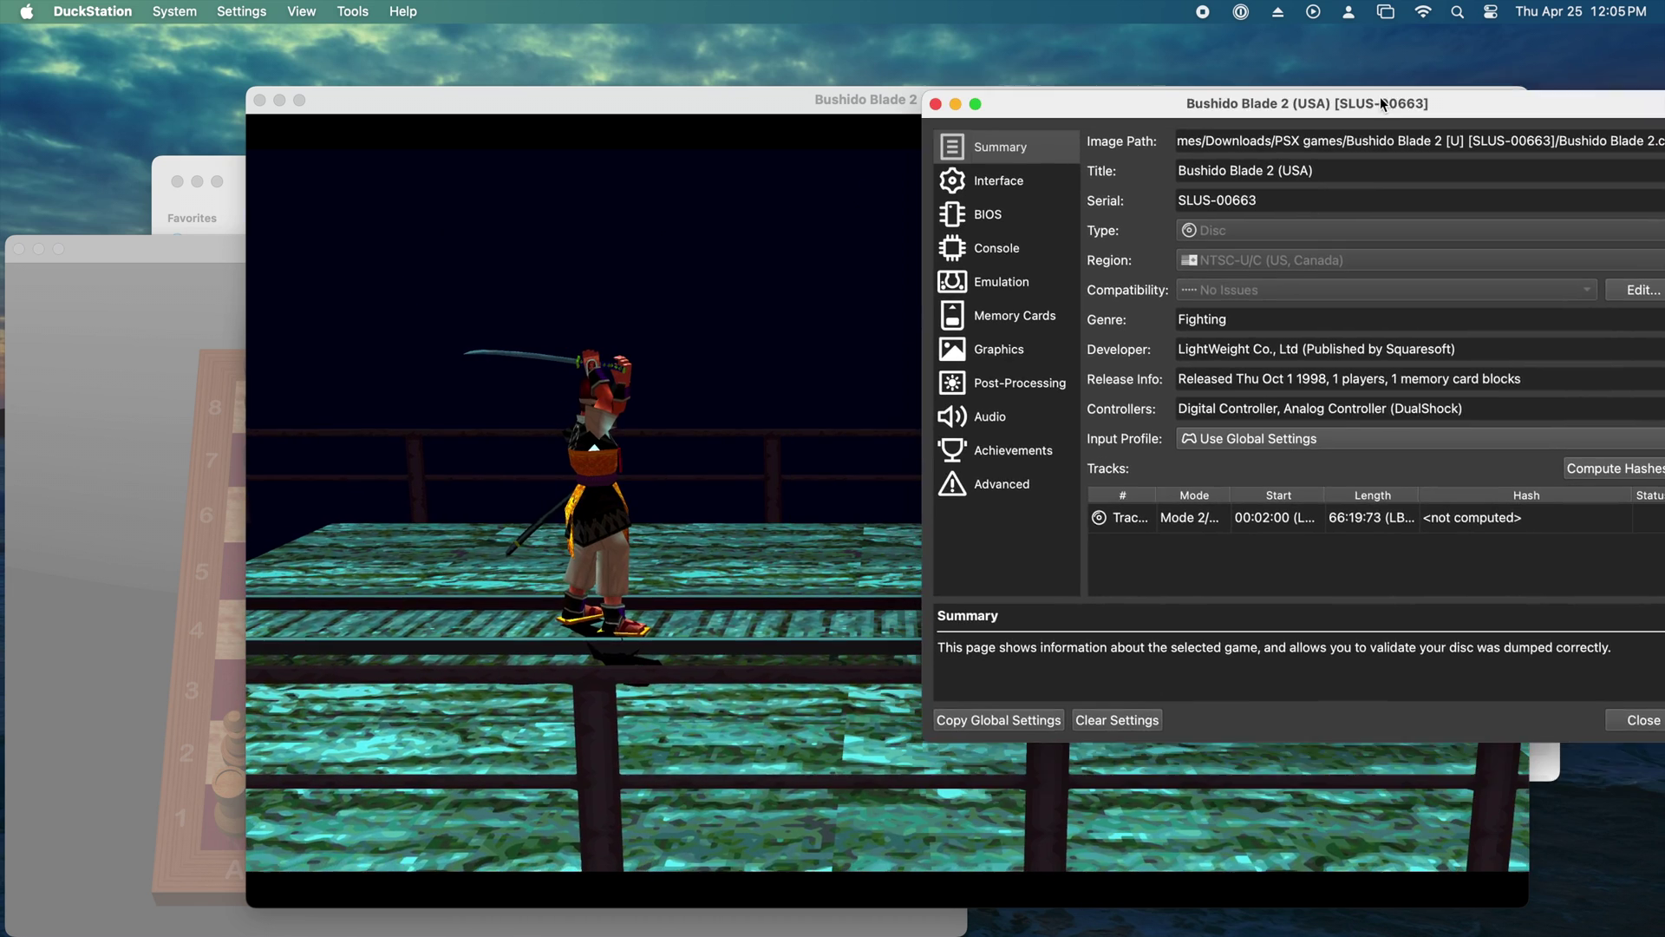
pyautogui.click(1017, 164)
pyautogui.click(1026, 243)
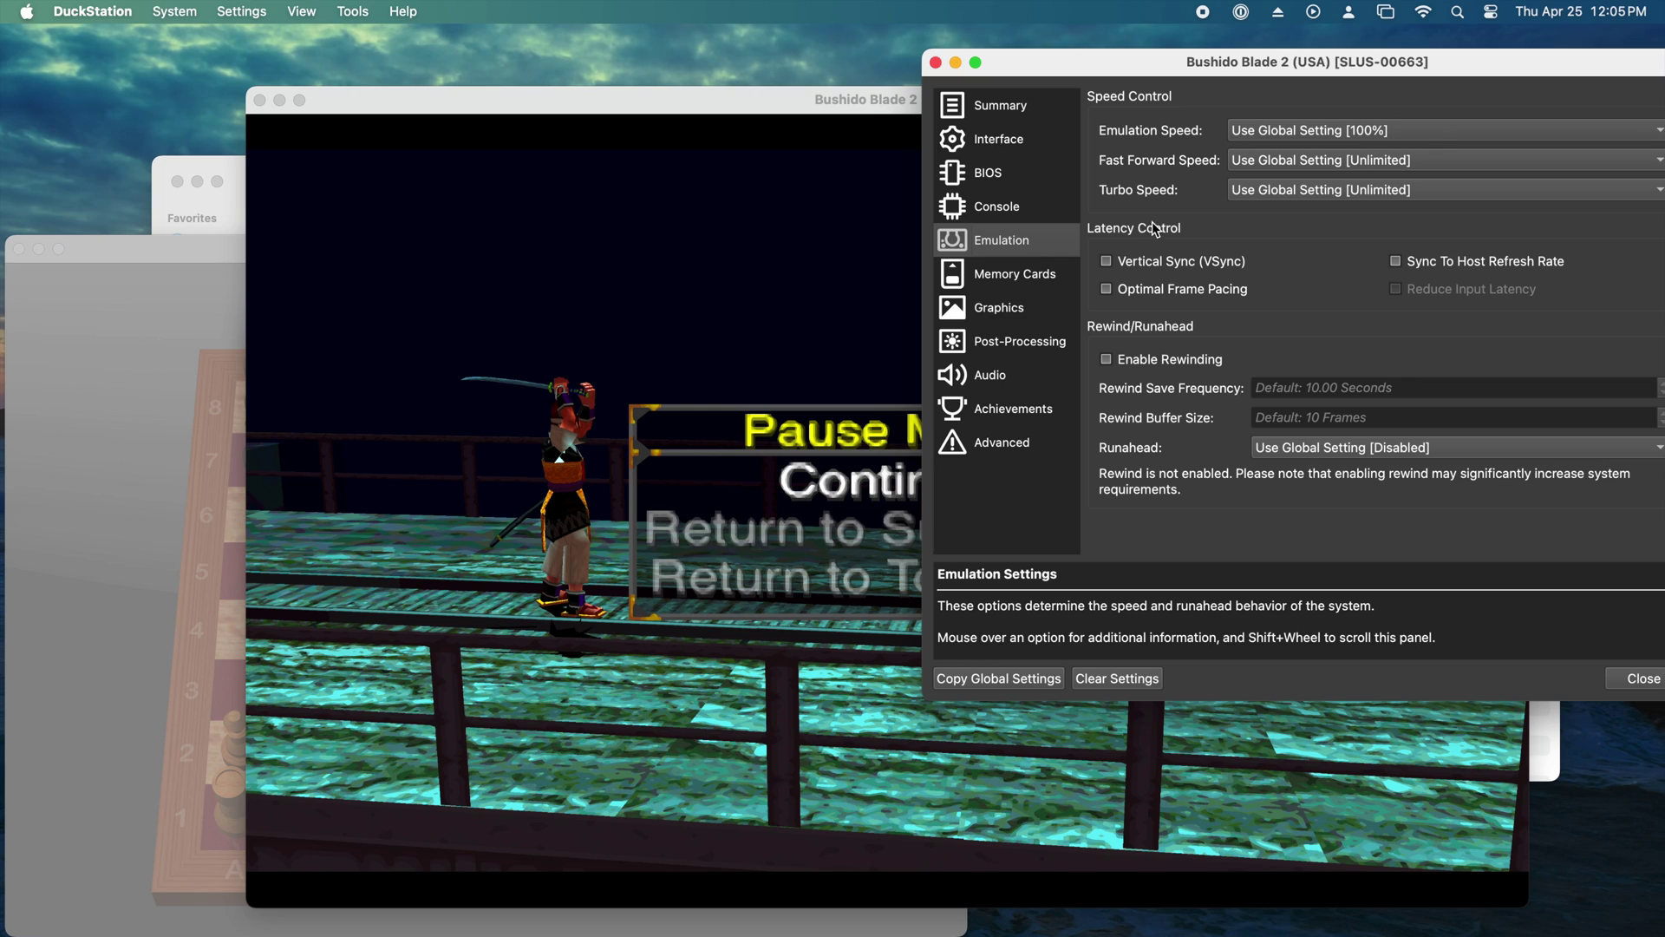
# Set the game's Emulation Speed to 60% [36 FPS (NTSC) / 30 FPS (PAL)] and resume the paused match
pyautogui.click(1434, 133)
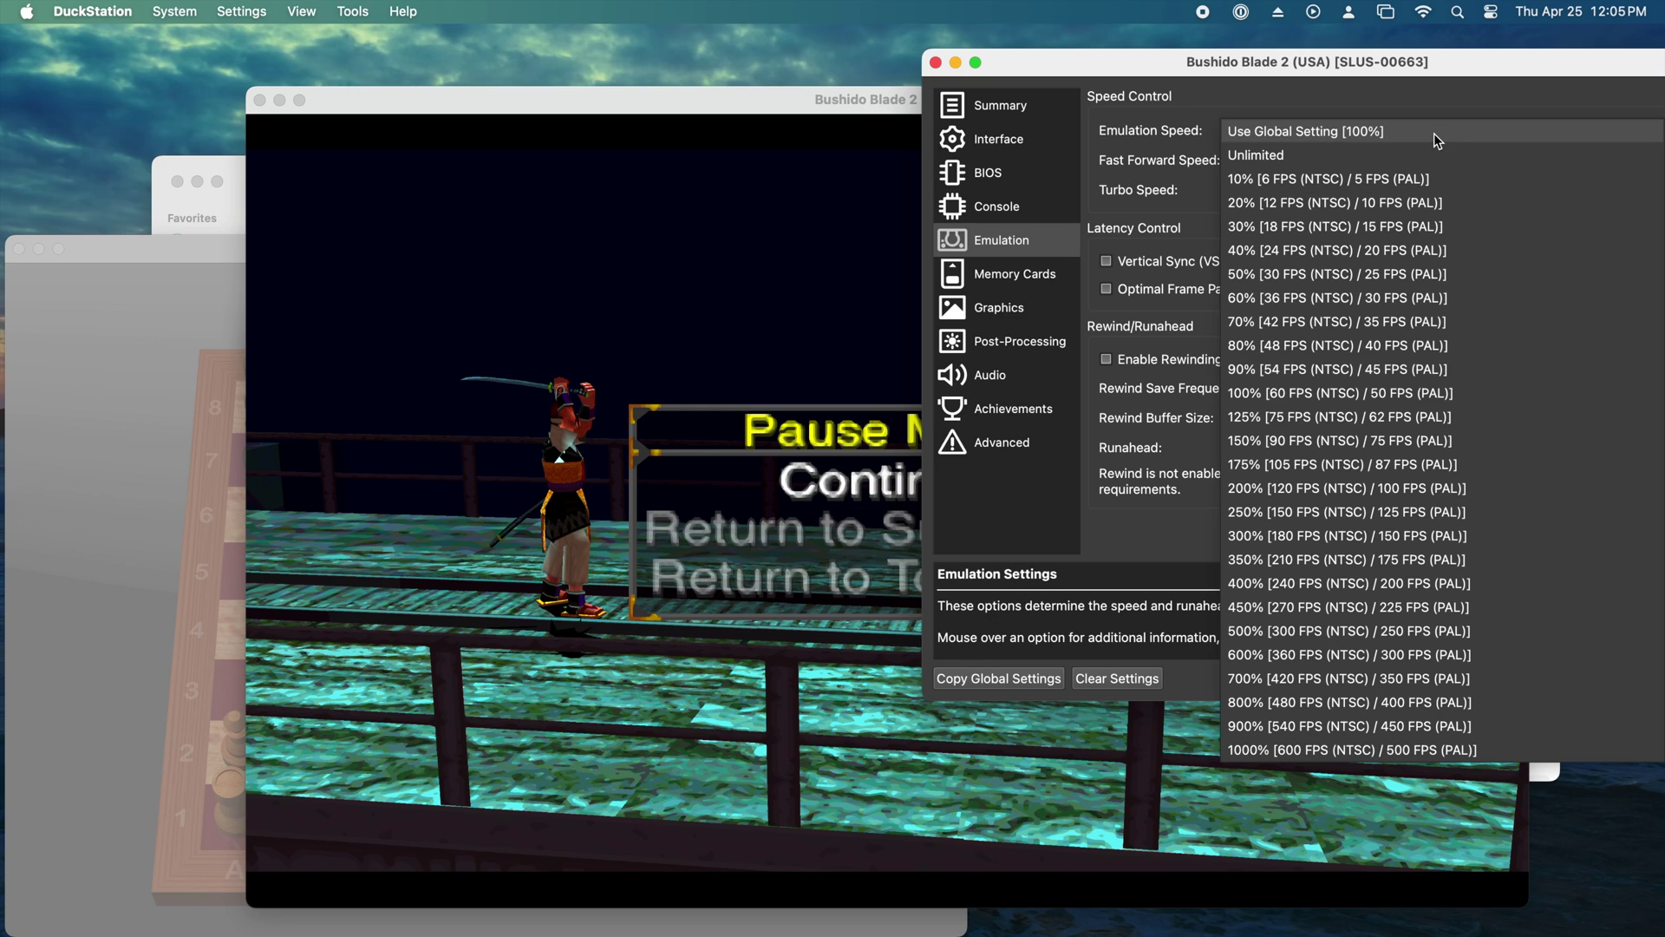
pyautogui.click(1434, 297)
pyautogui.moveTo(822, 106); pyautogui.dragTo(784, 100)
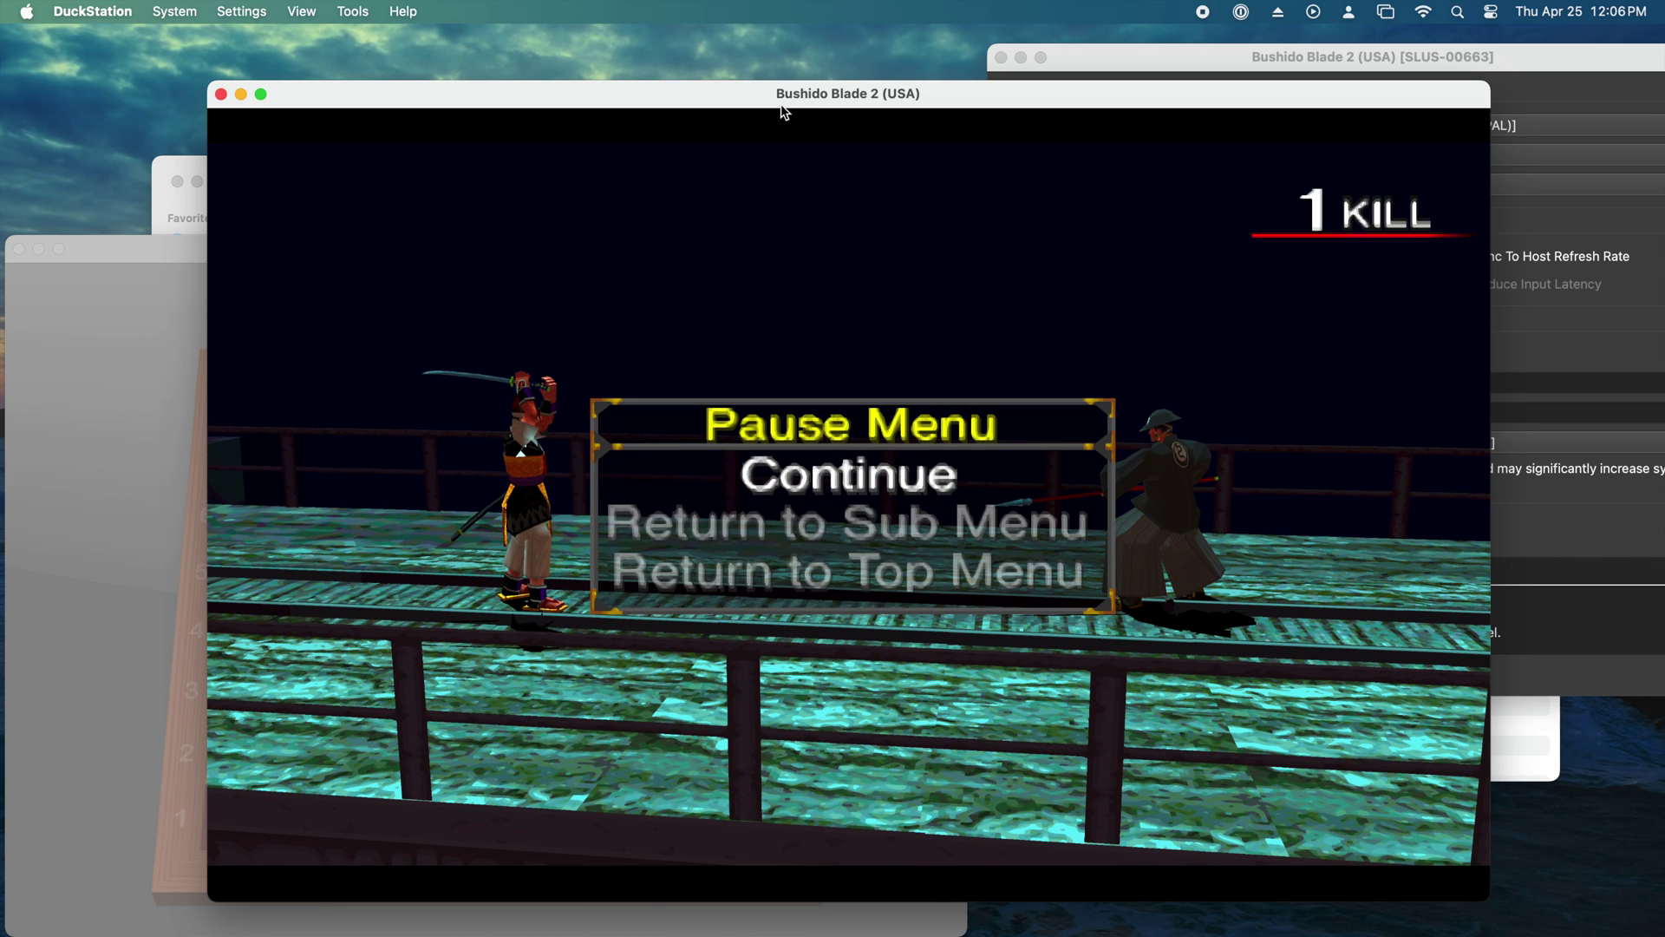
pyautogui.press('Return')
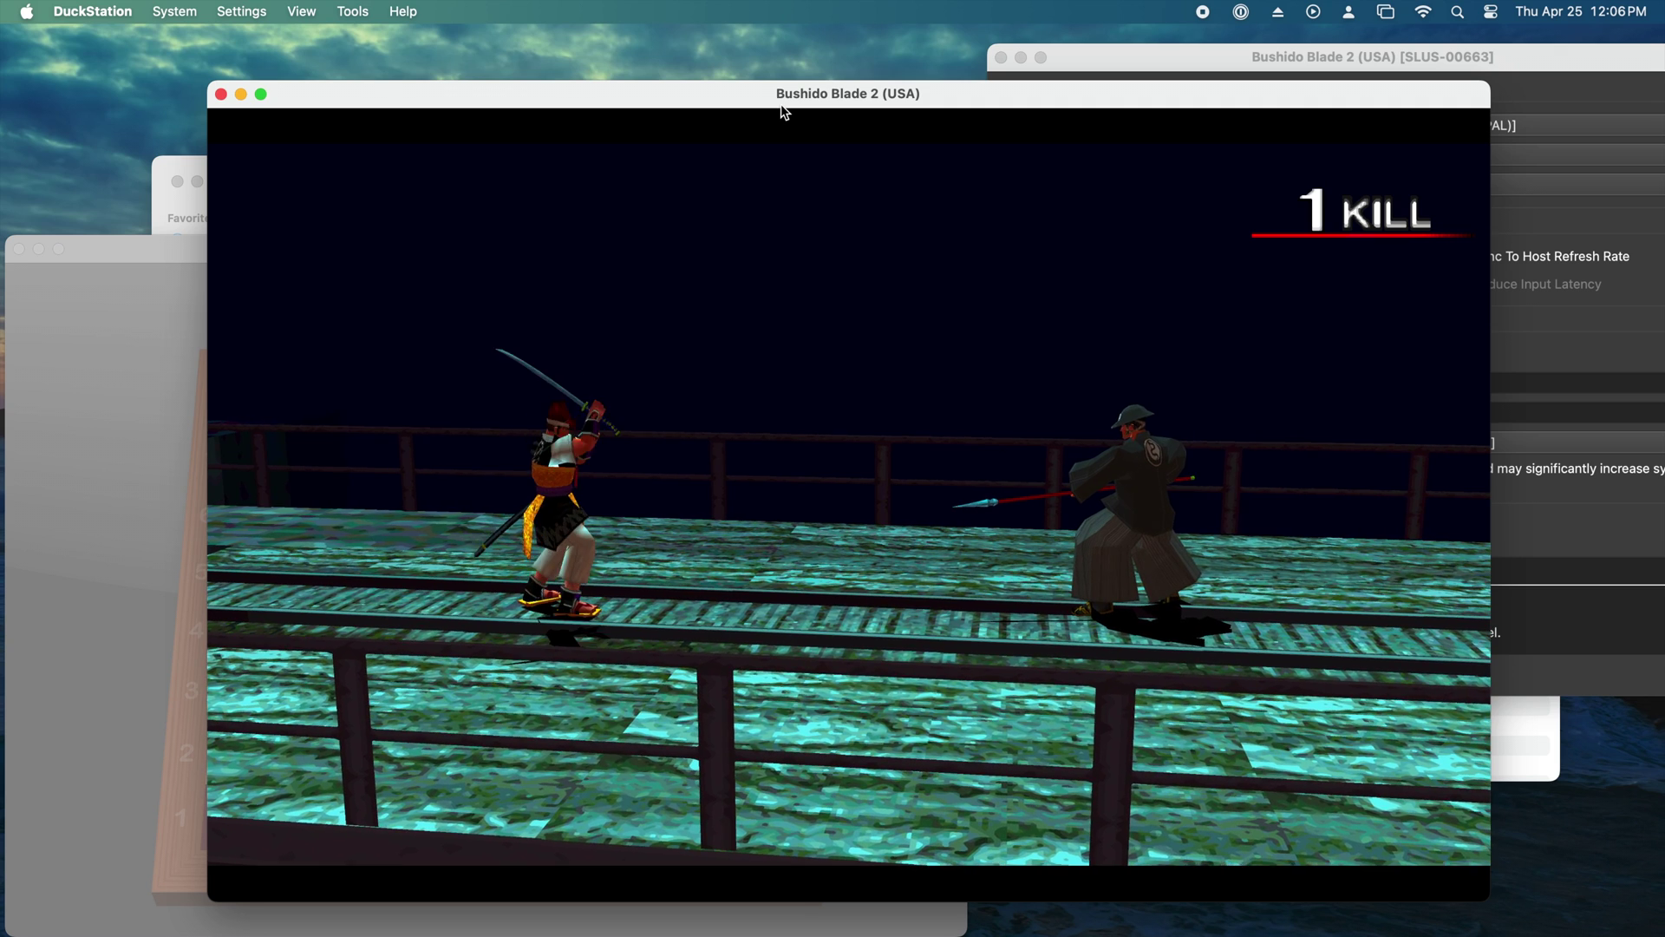
# Enable Vertical Sync (VSync) and Sync To Host Refresh Rate in Bushido Blade 2's emulation settings
pyautogui.click(1180, 59)
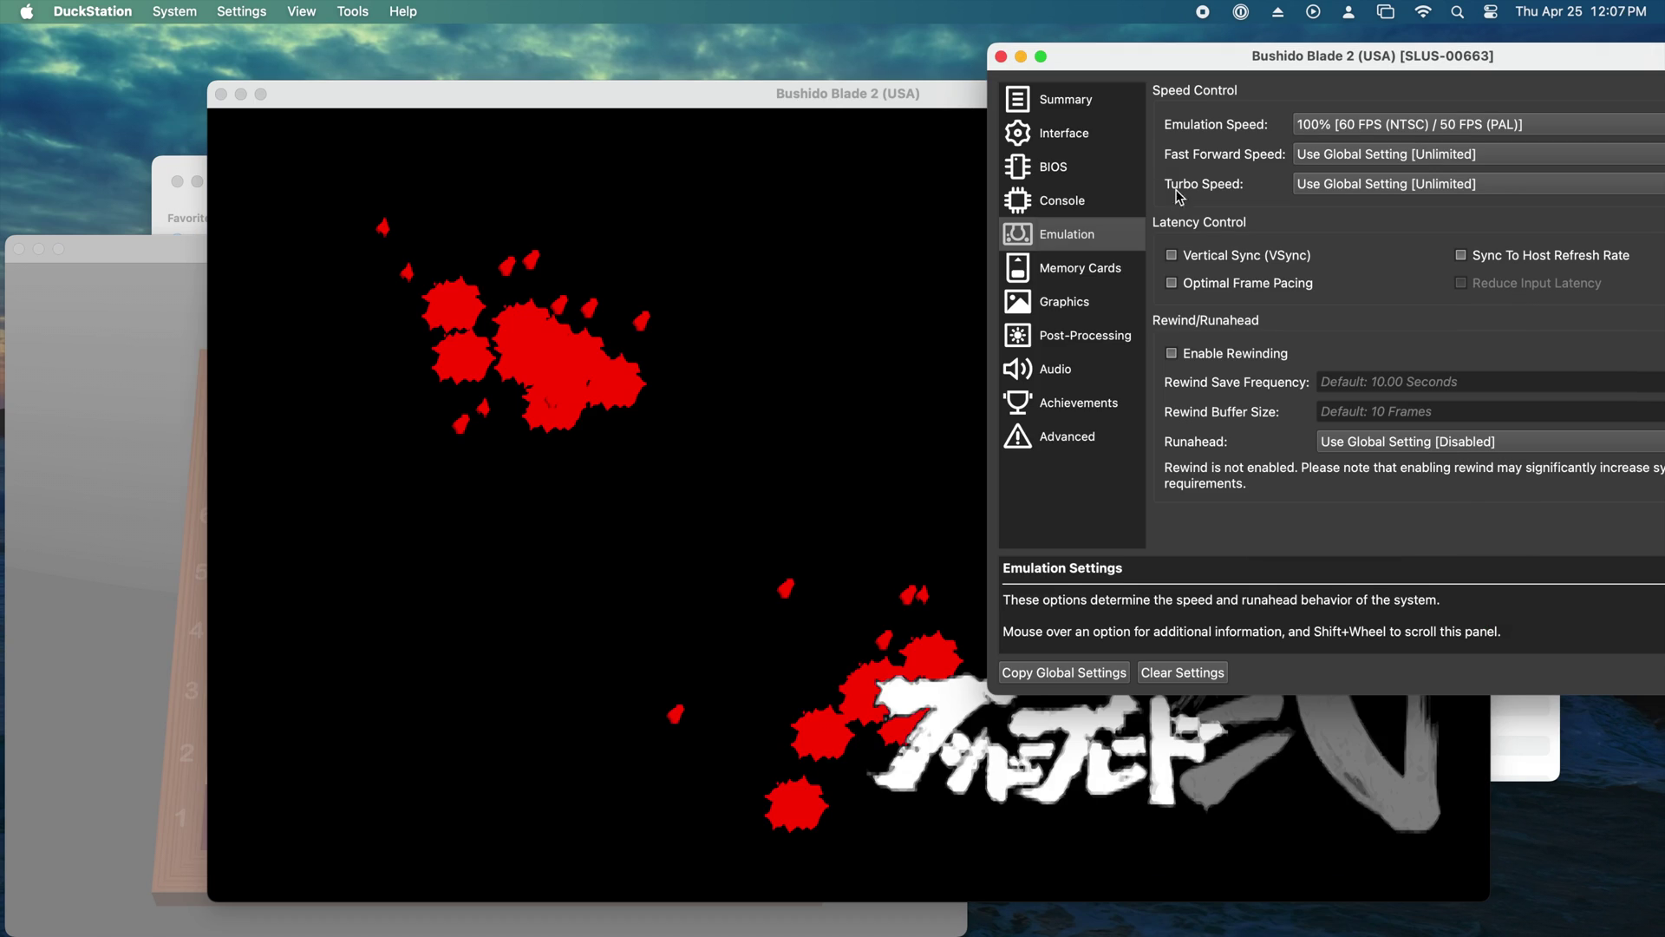
pyautogui.click(1277, 262)
pyautogui.click(1587, 255)
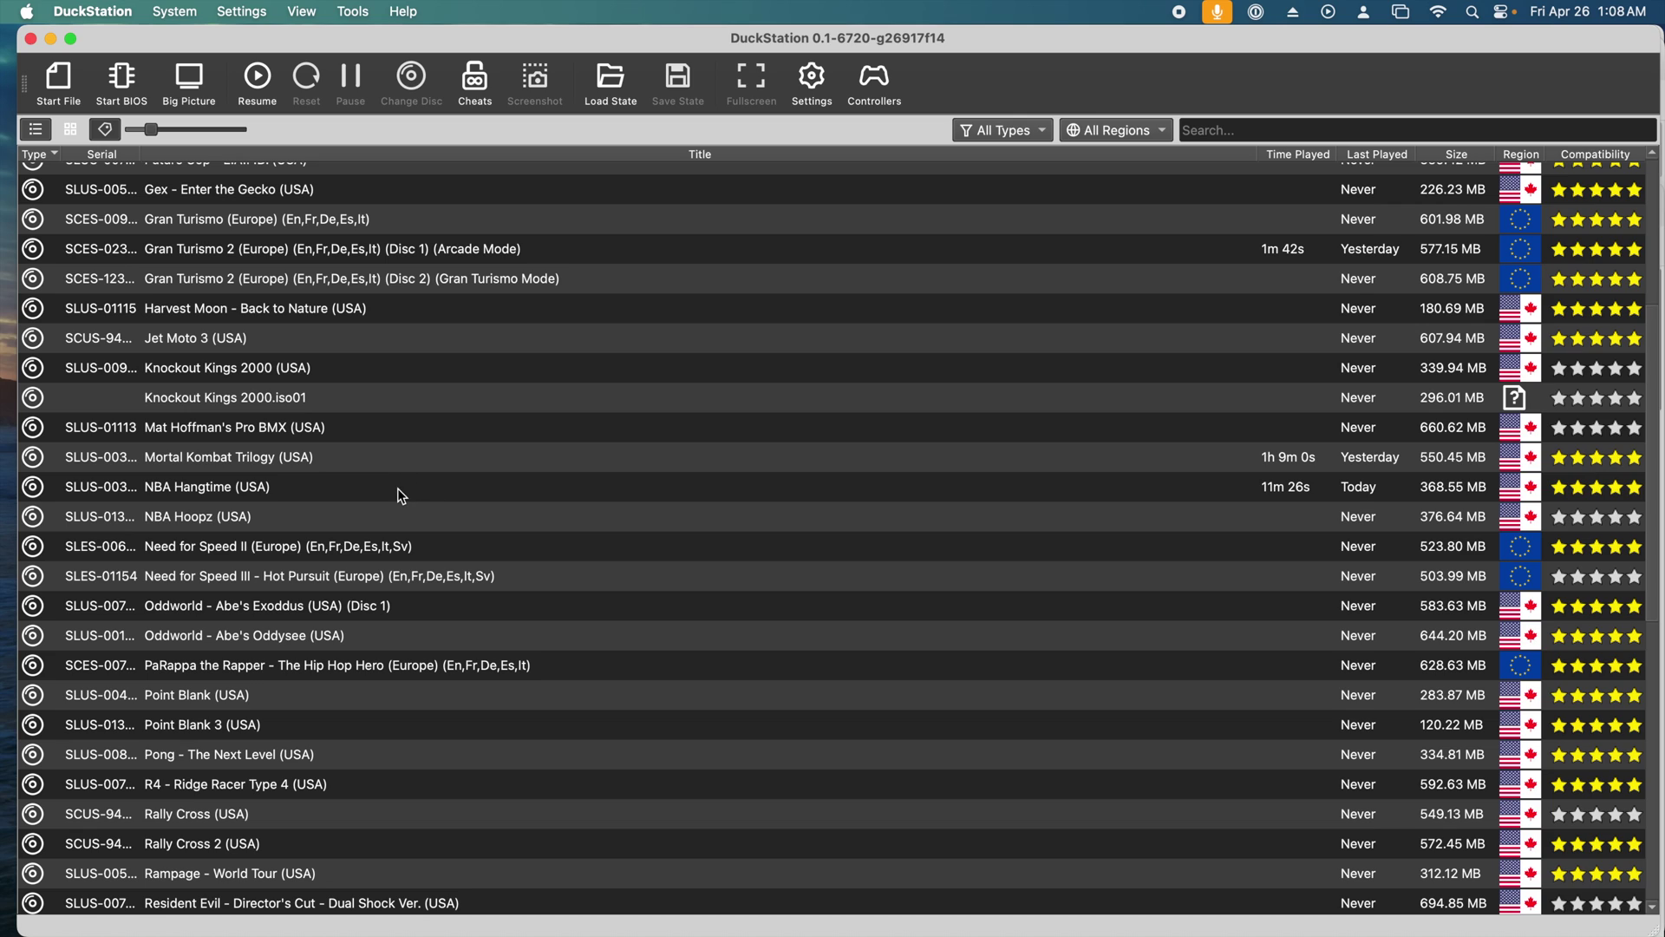
# Start NBA Hangtime (USA) from the game list and open the console settings in that game's own properties
pyautogui.click(399, 495)
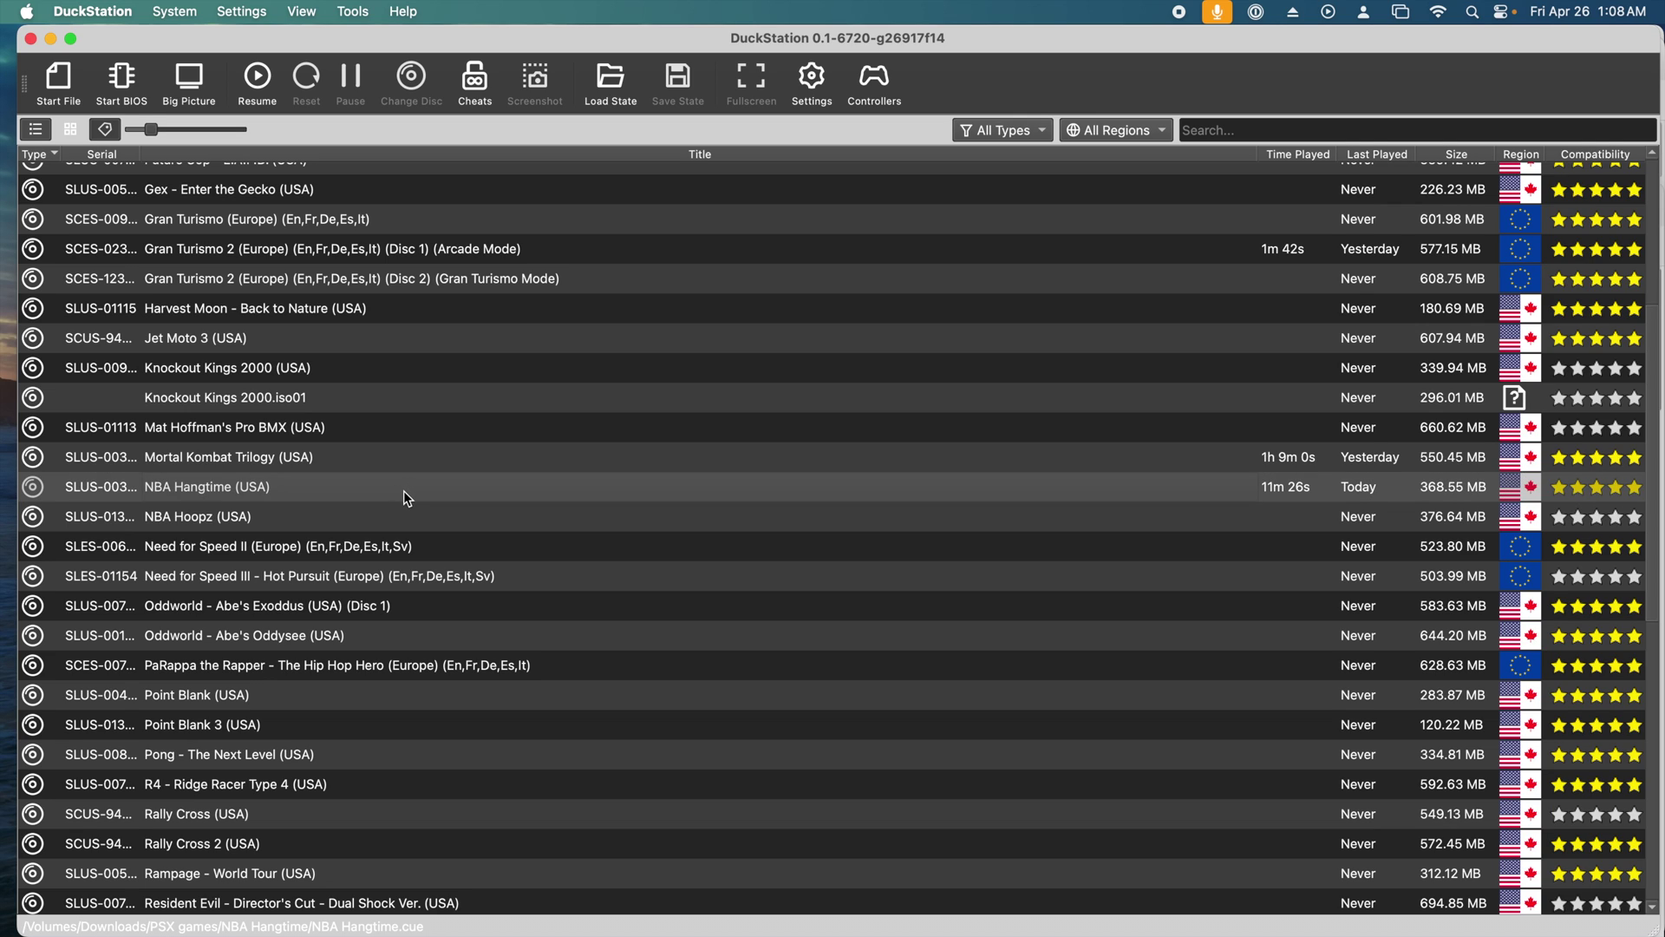
pyautogui.doubleClick(403, 491)
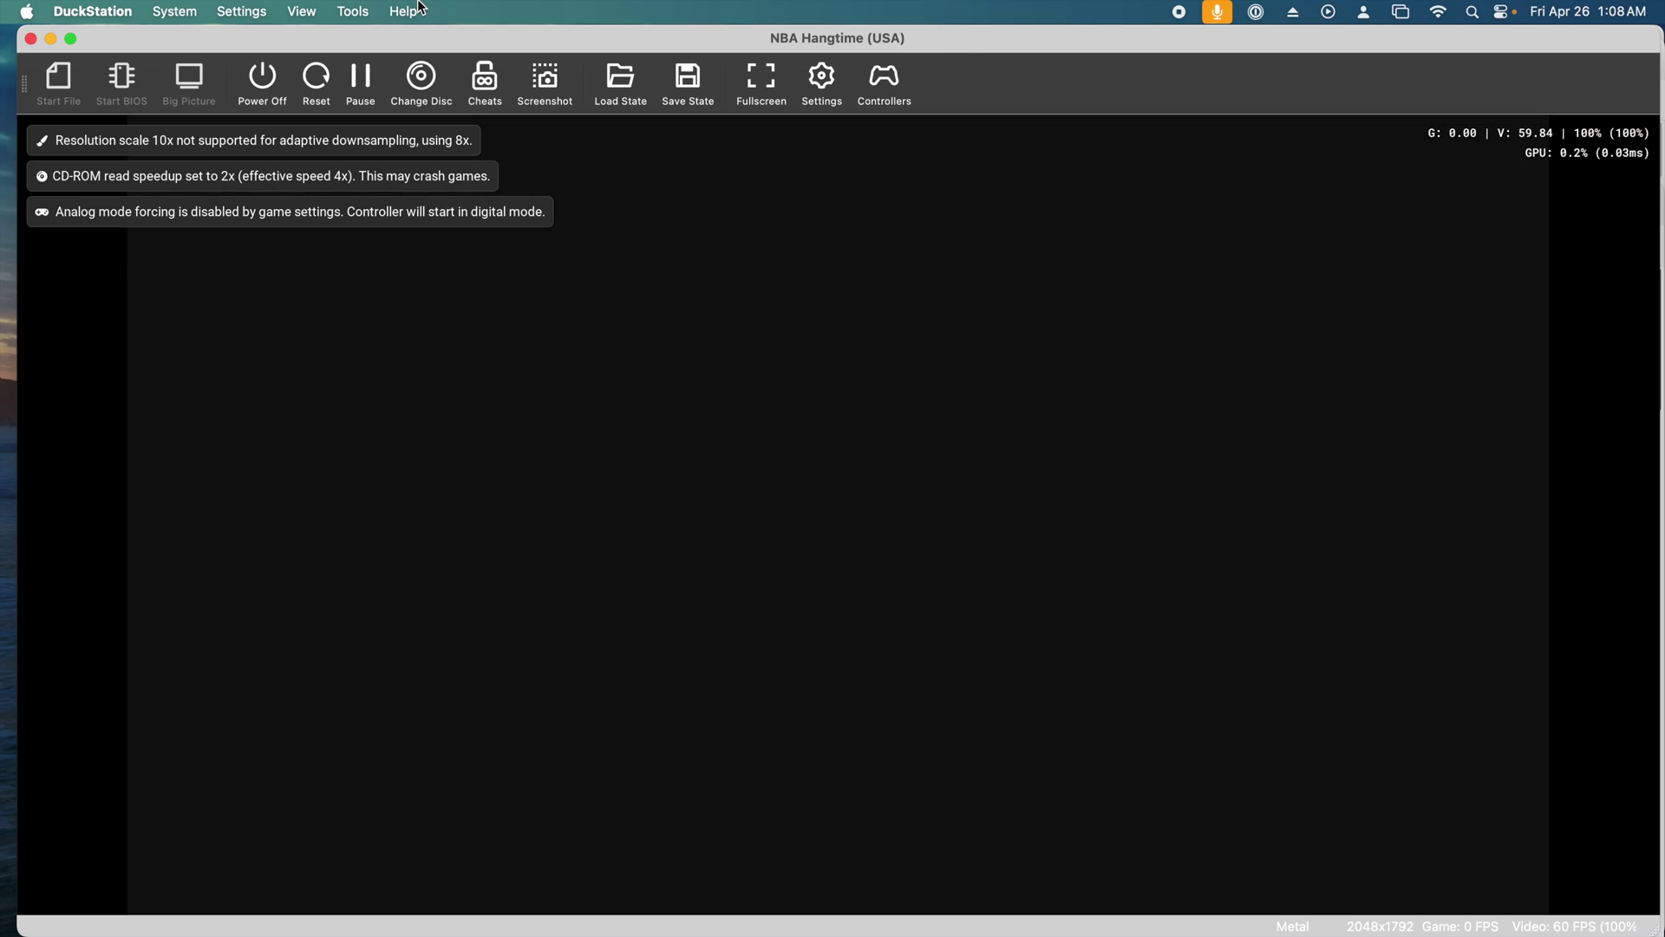
pyautogui.click(263, 10)
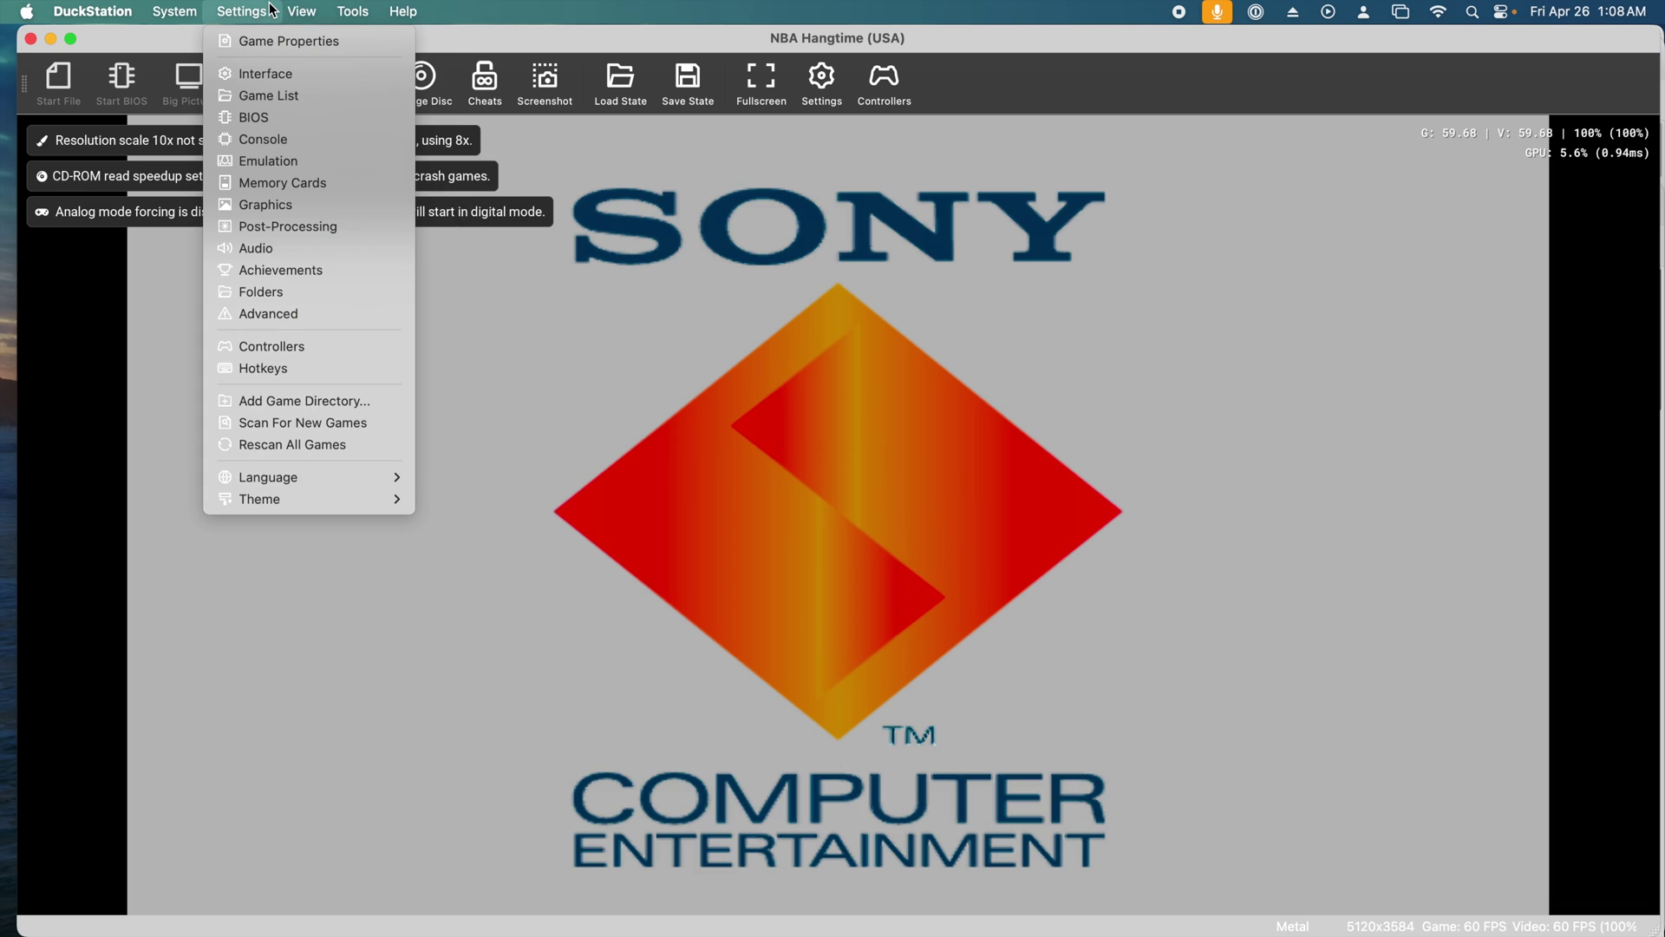
pyautogui.click(274, 42)
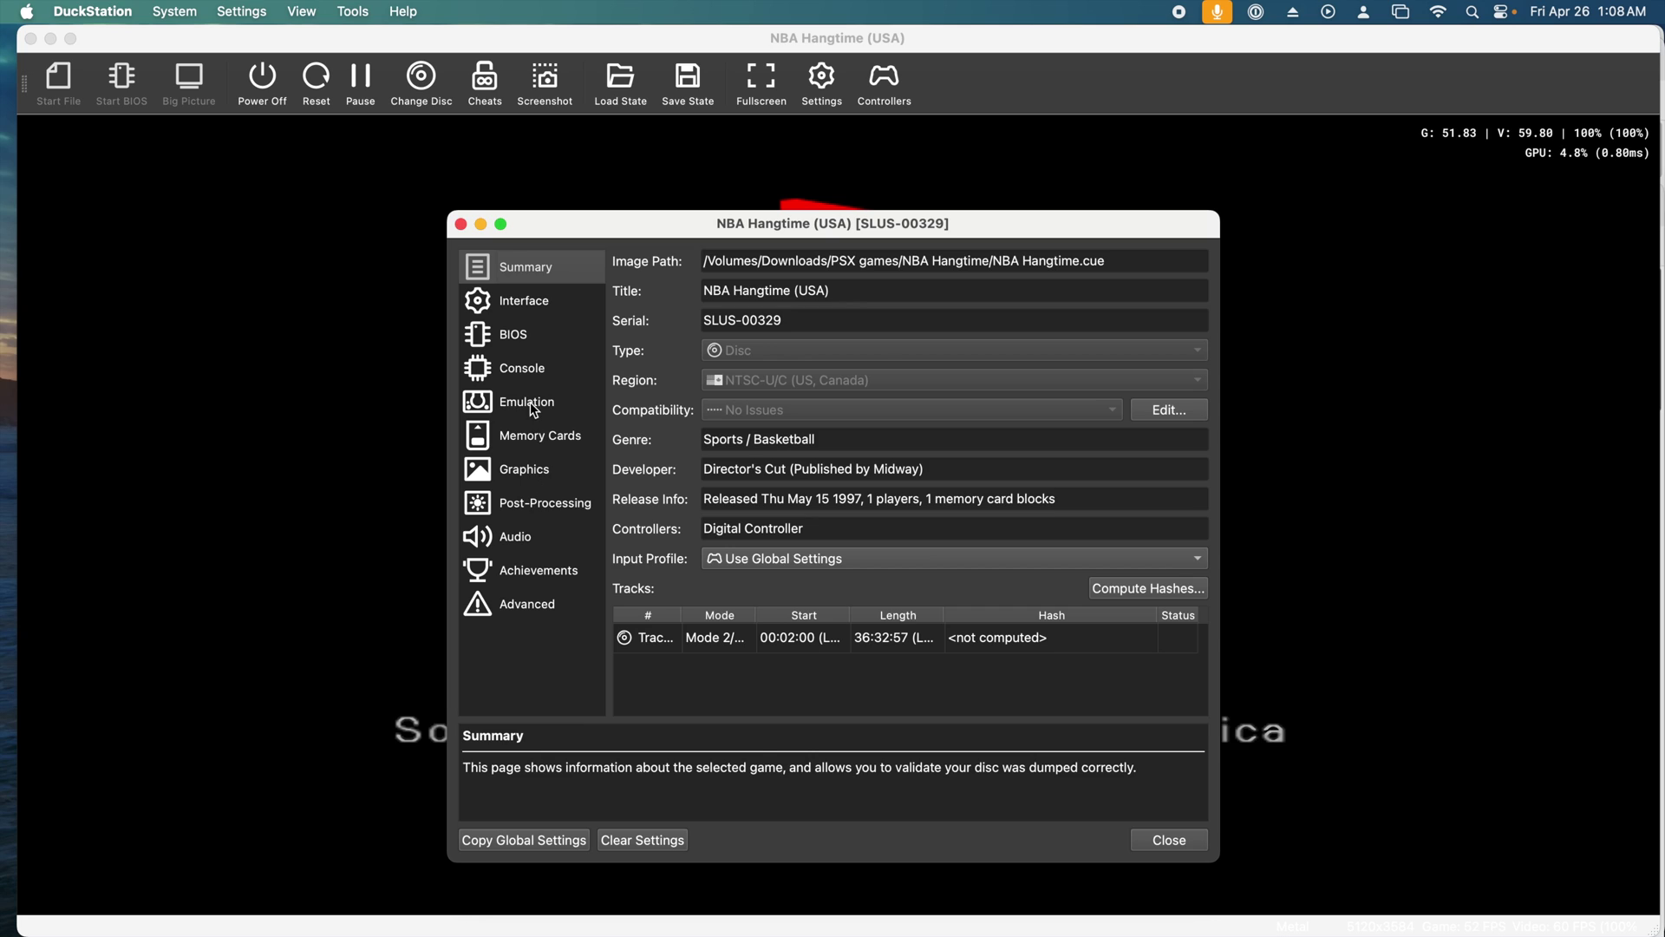
pyautogui.click(530, 403)
pyautogui.click(543, 366)
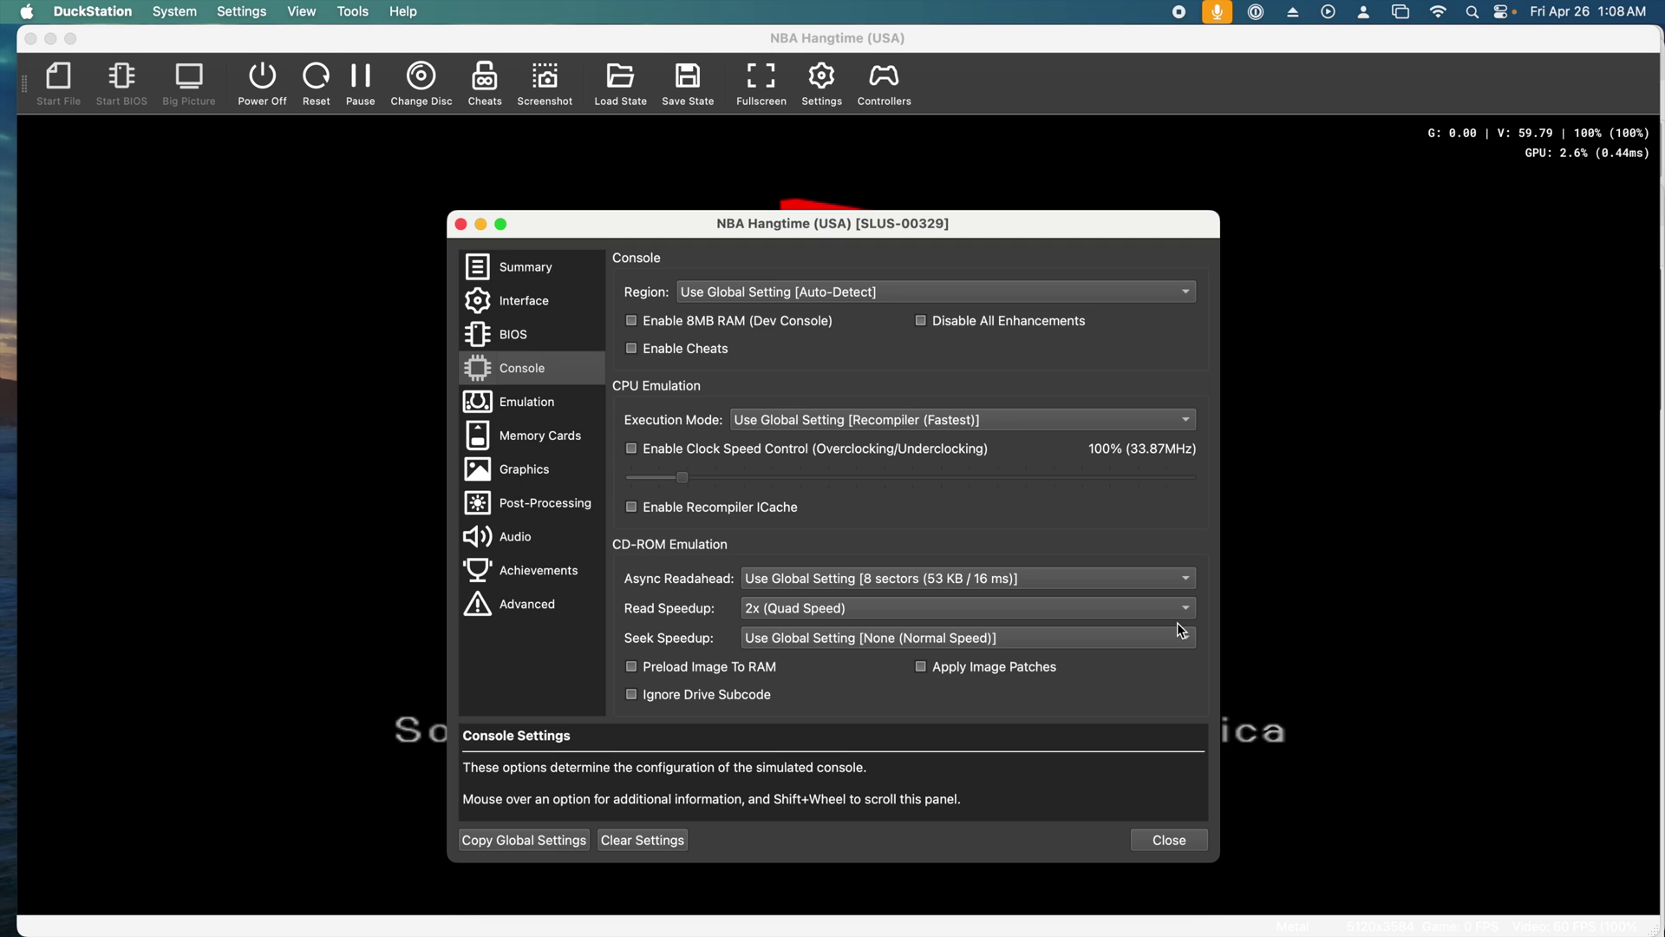
# Set the game's CD-ROM Read Speedup to 10x (20x Speed), review the Seek Speedup choices, and return to the game
pyautogui.click(1154, 611)
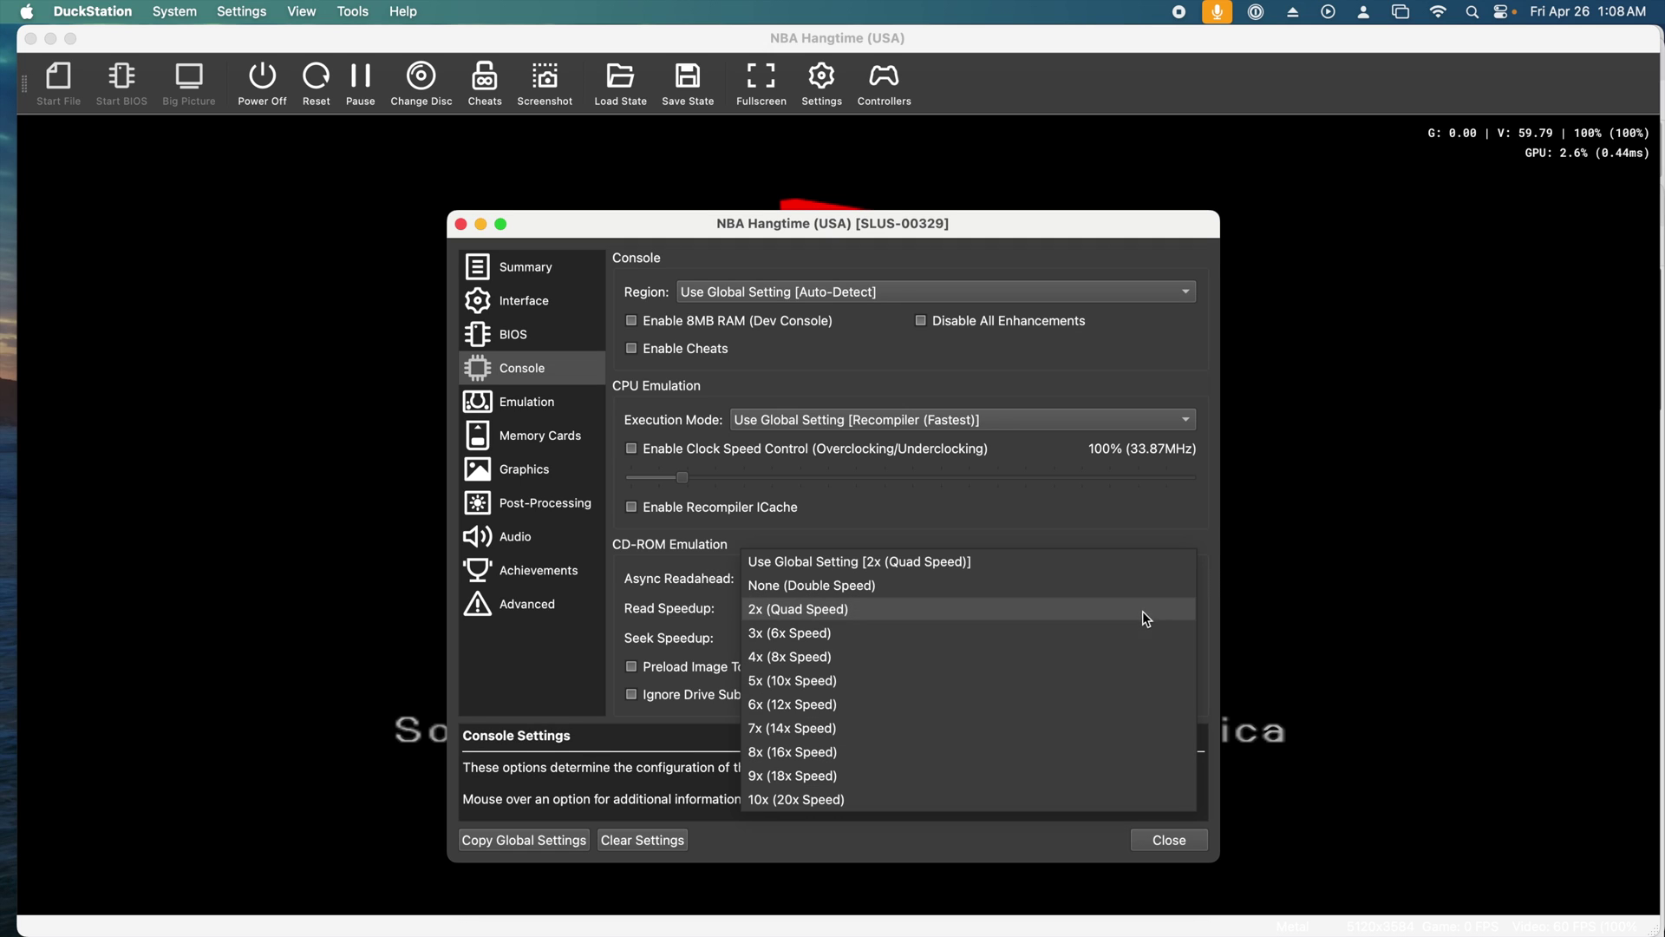
pyautogui.click(1067, 800)
pyautogui.click(981, 637)
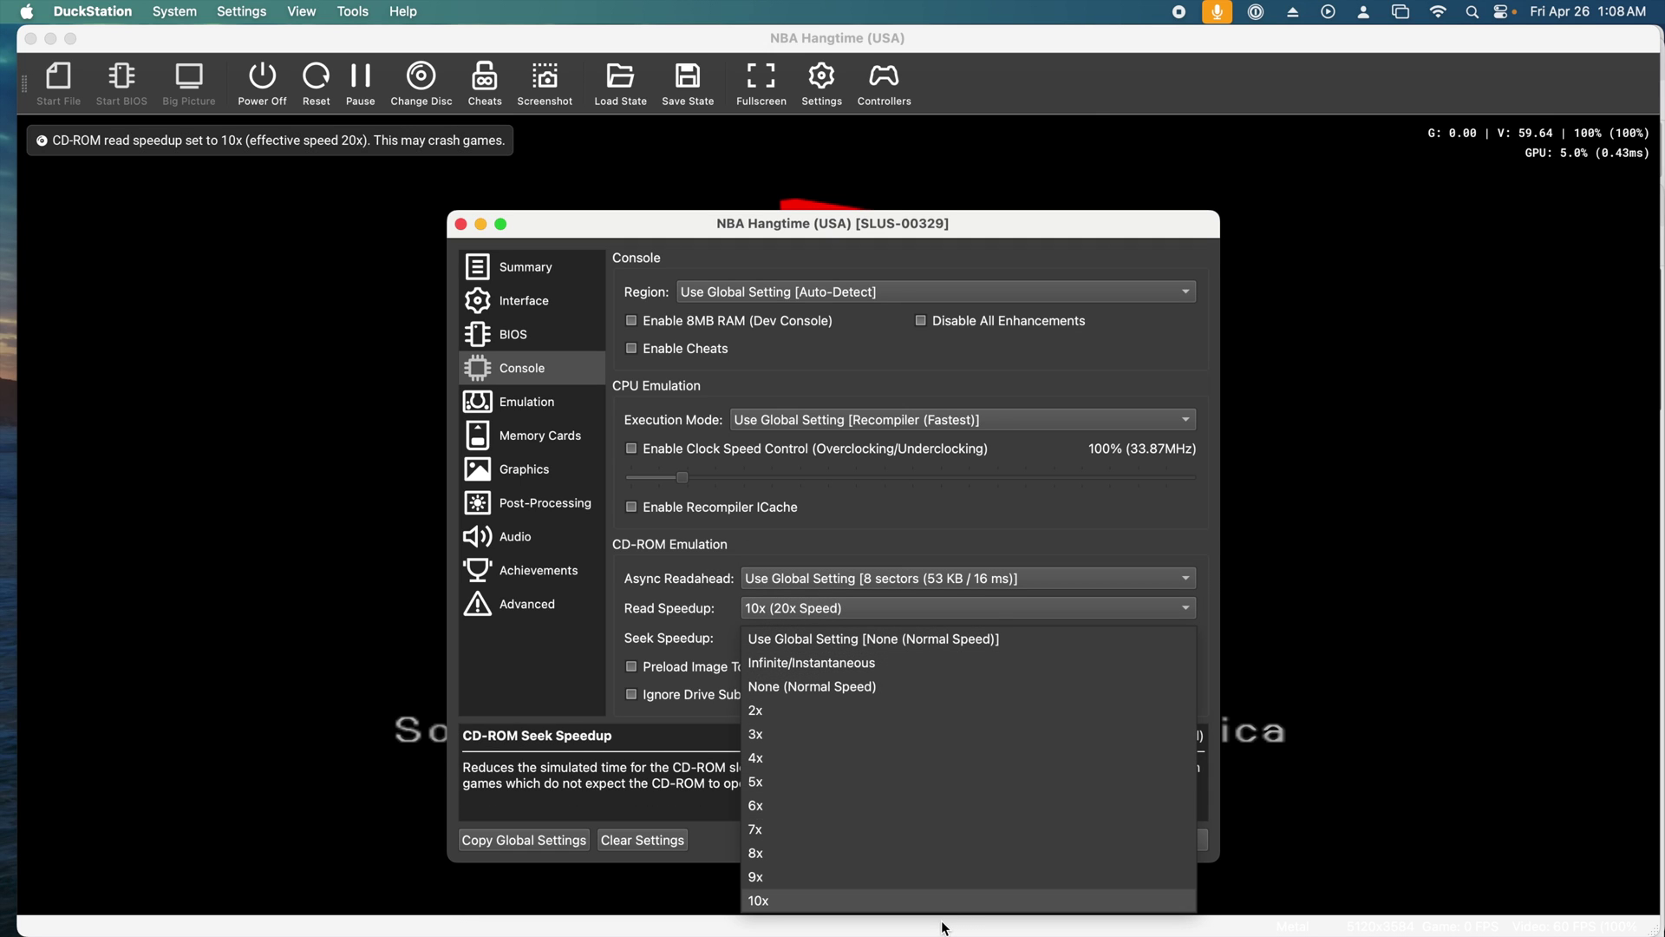
pyautogui.click(1162, 838)
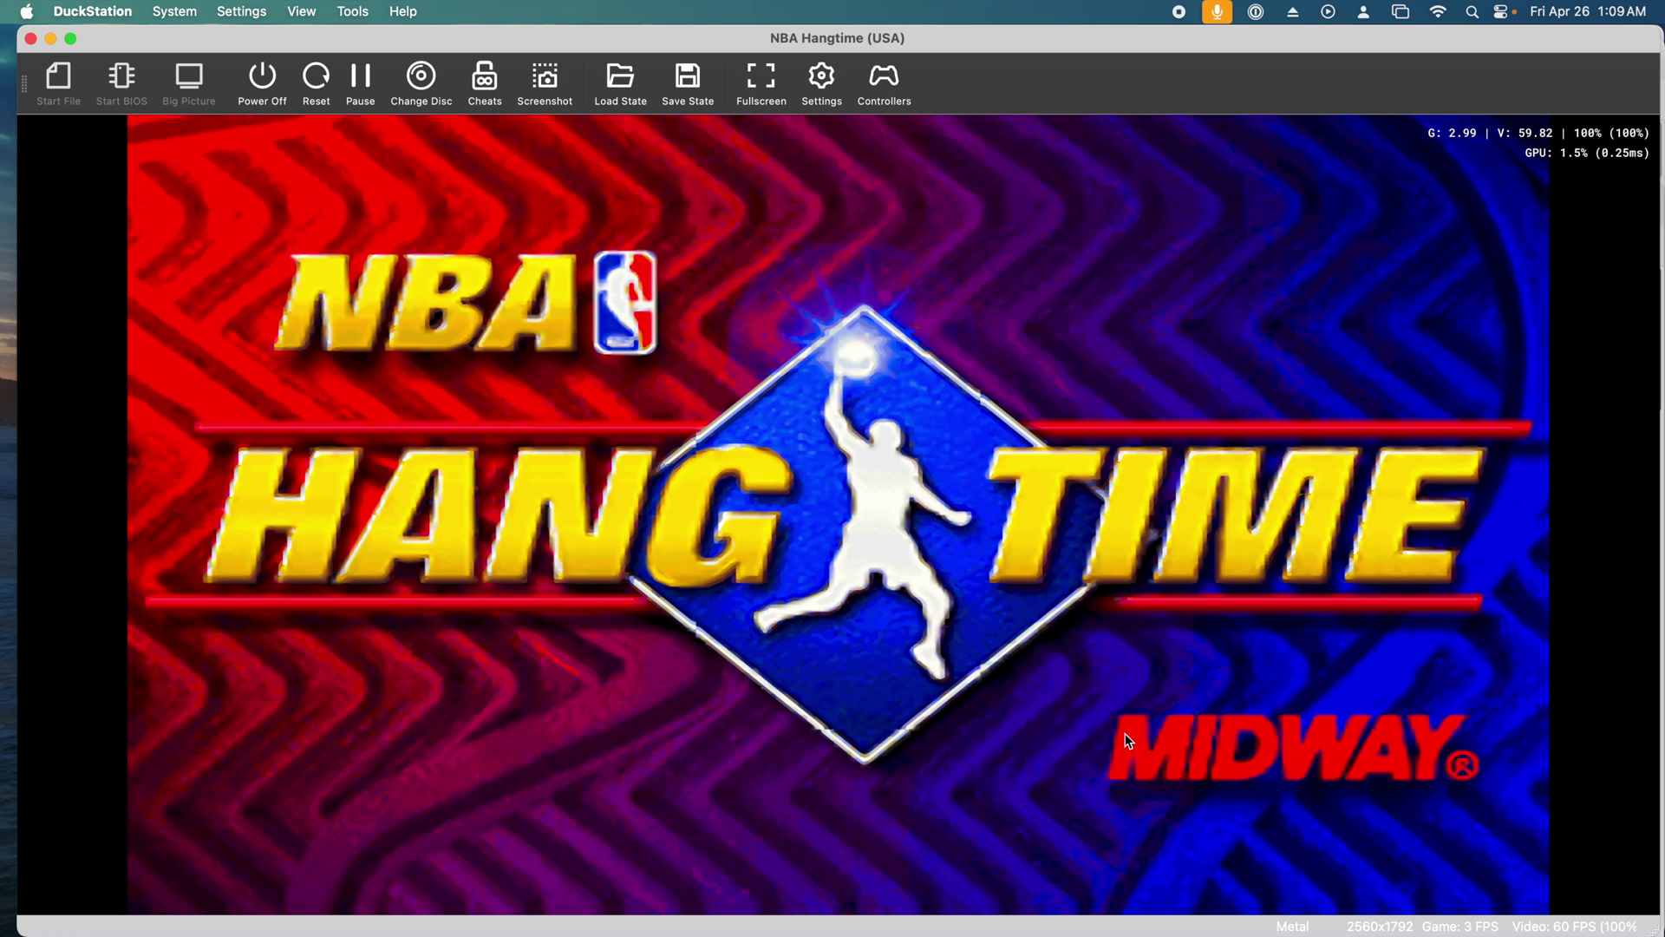
pyautogui.press('Return')
pyautogui.press('Return')
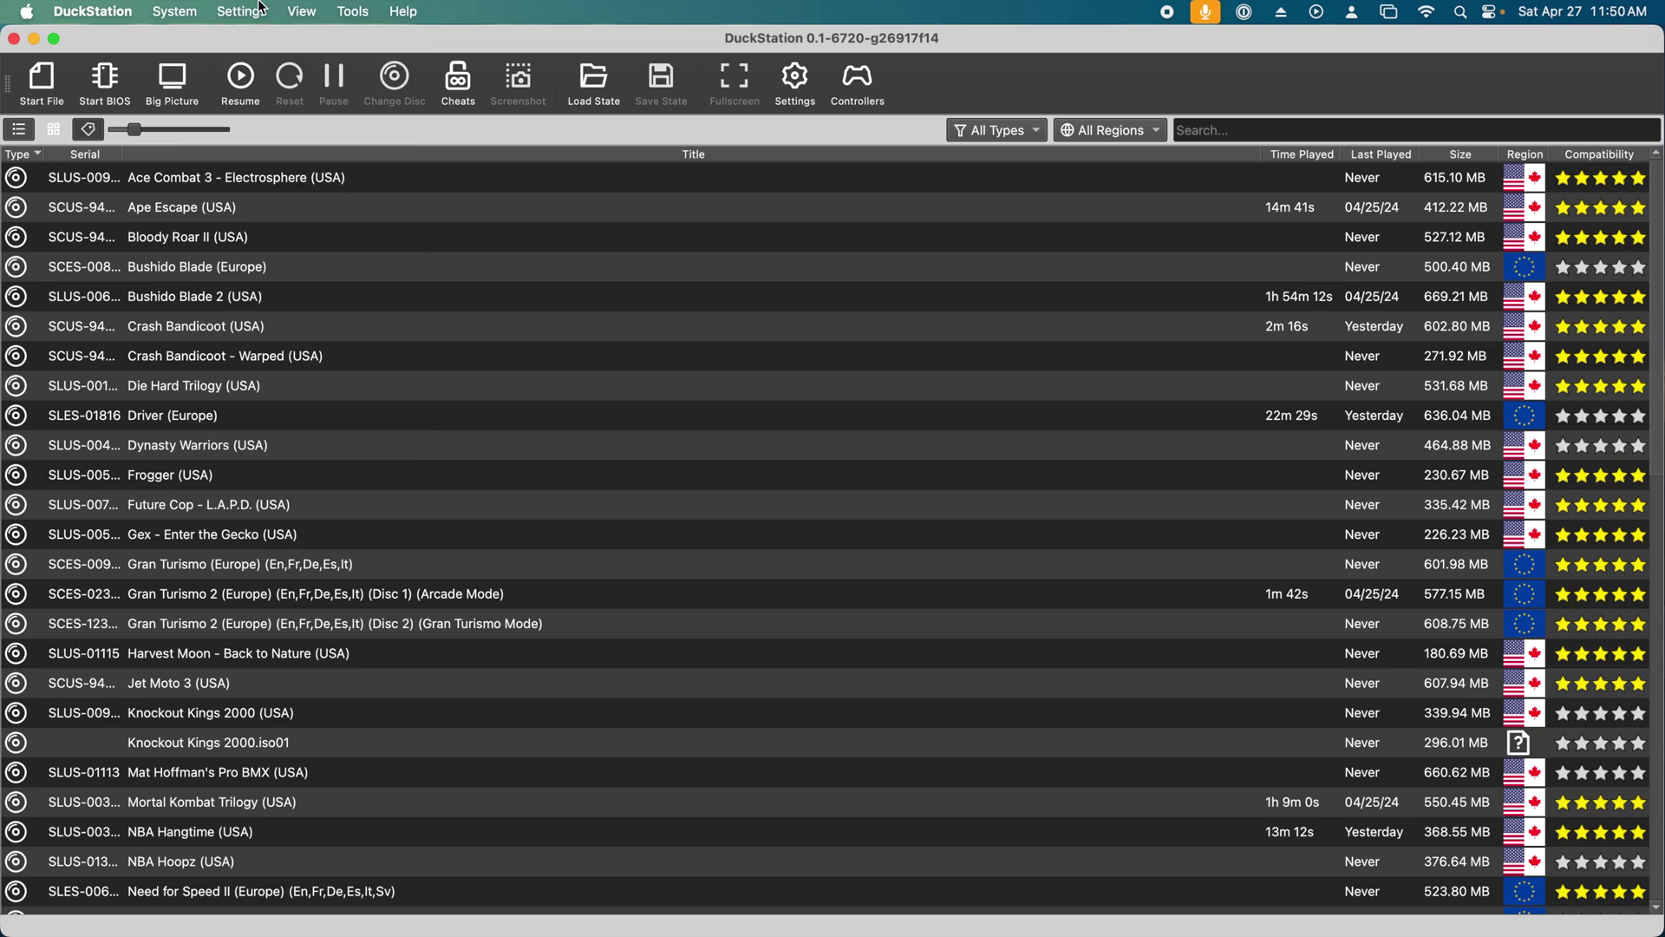
# In the global memory card settings, choose Separate Card Per Game (Title) for Memory Card 1 and view the memory card directory in Finder
pyautogui.click(241, 11)
pyautogui.click(283, 182)
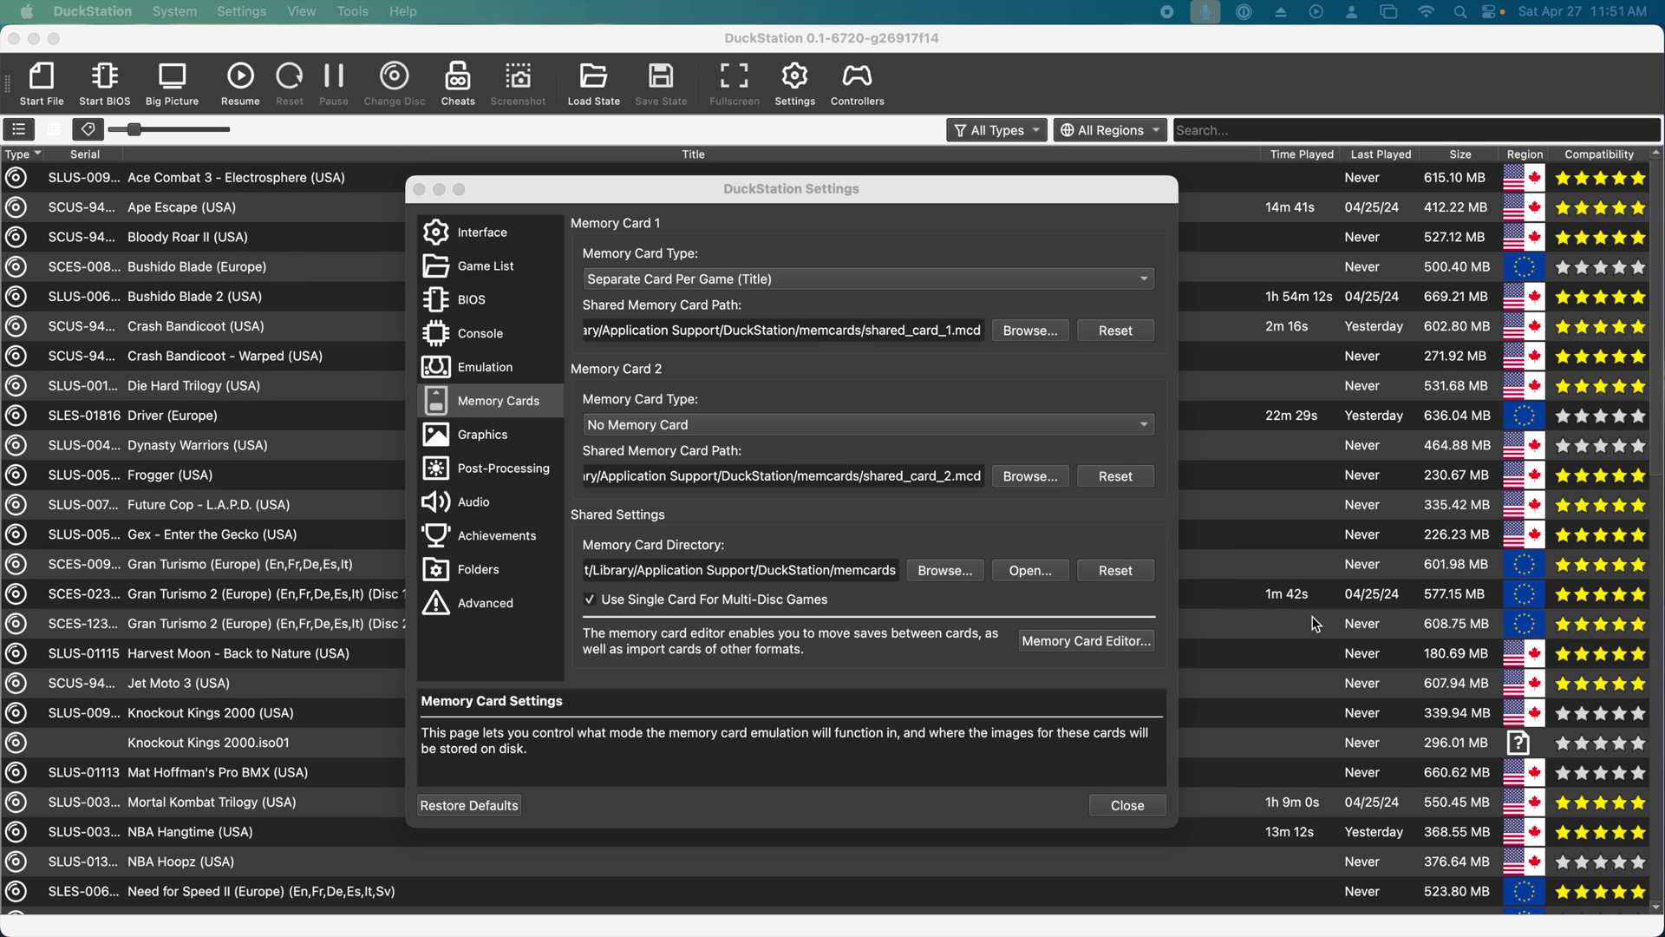
pyautogui.click(1097, 188)
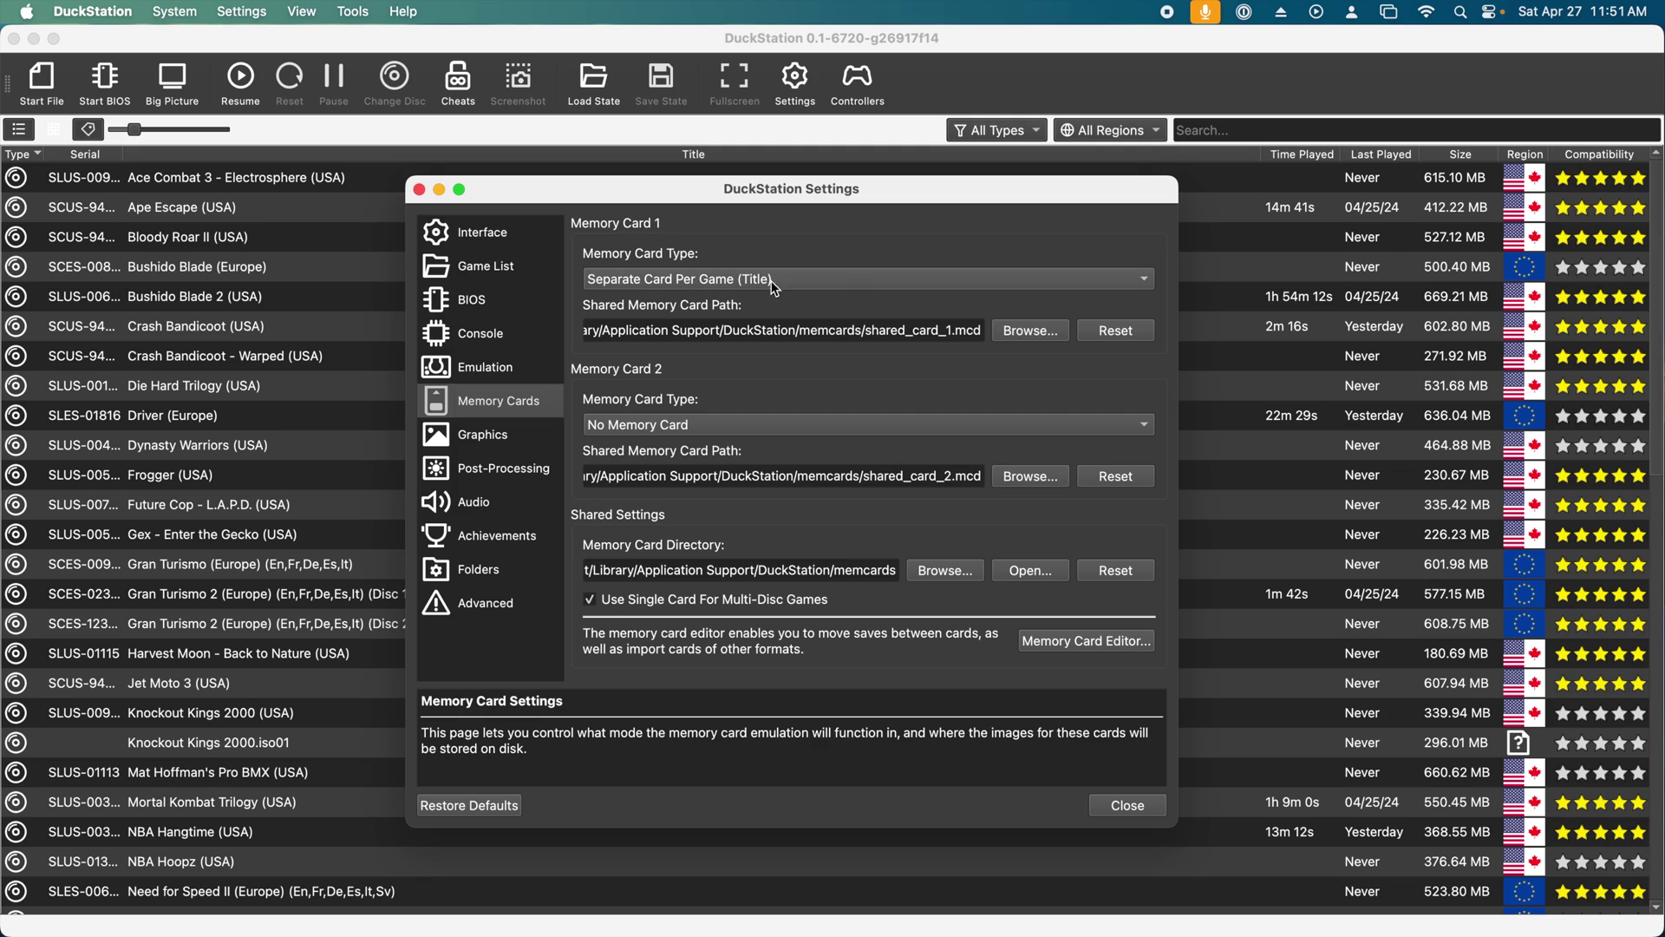
pyautogui.click(939, 280)
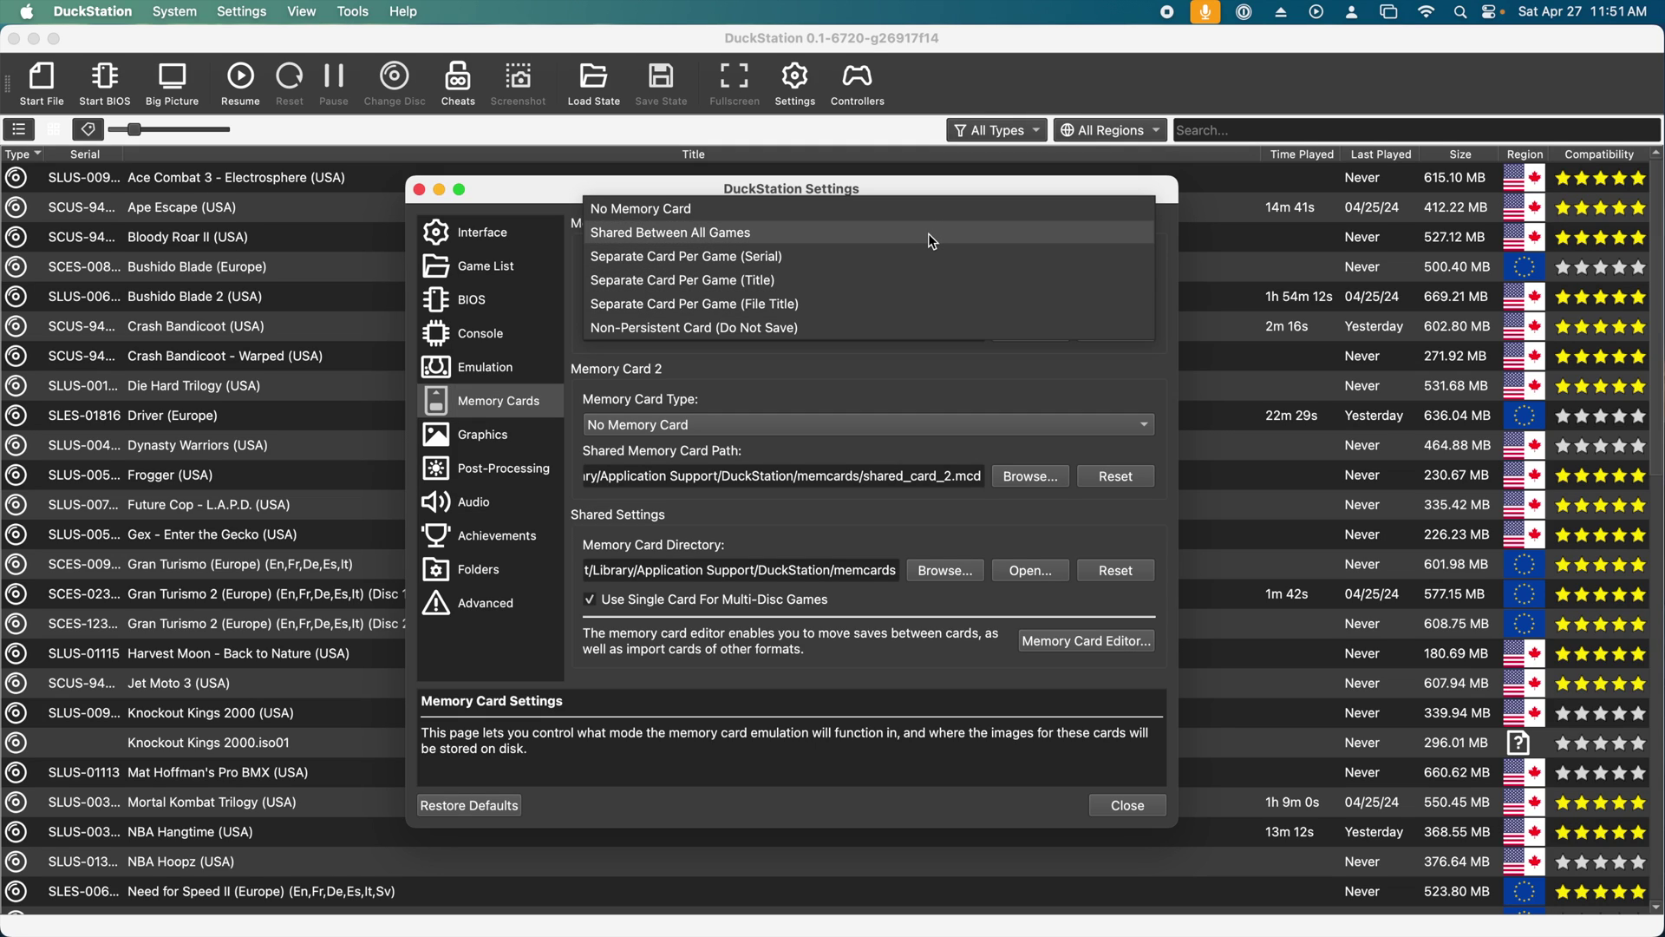
pyautogui.click(893, 279)
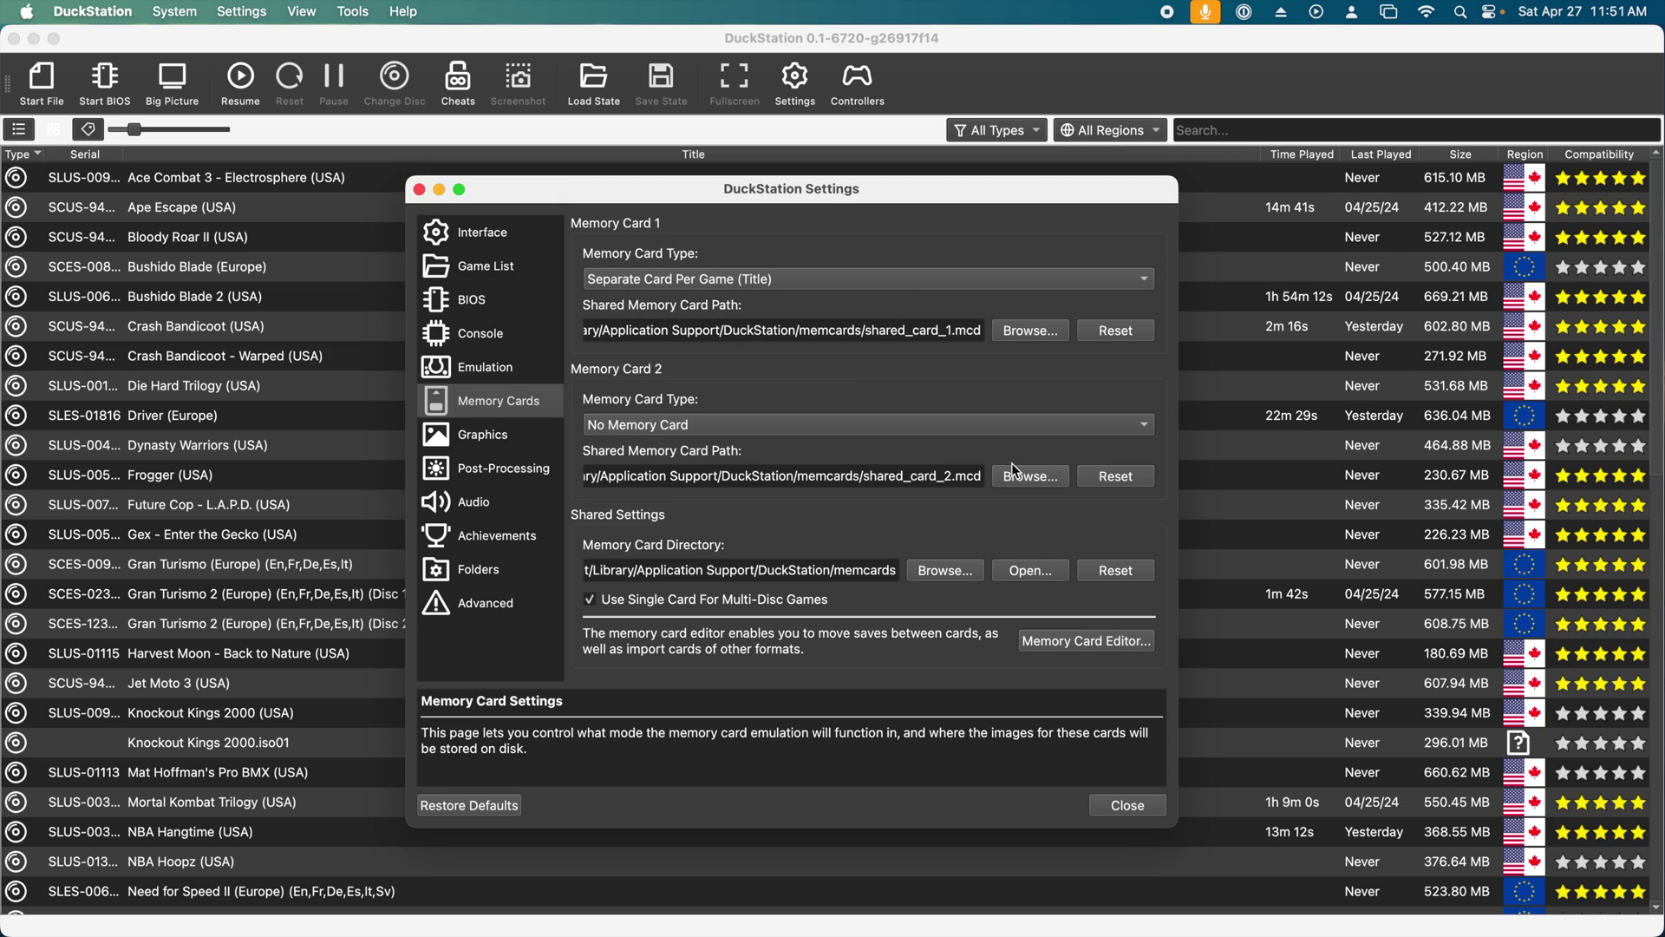
pyautogui.click(951, 576)
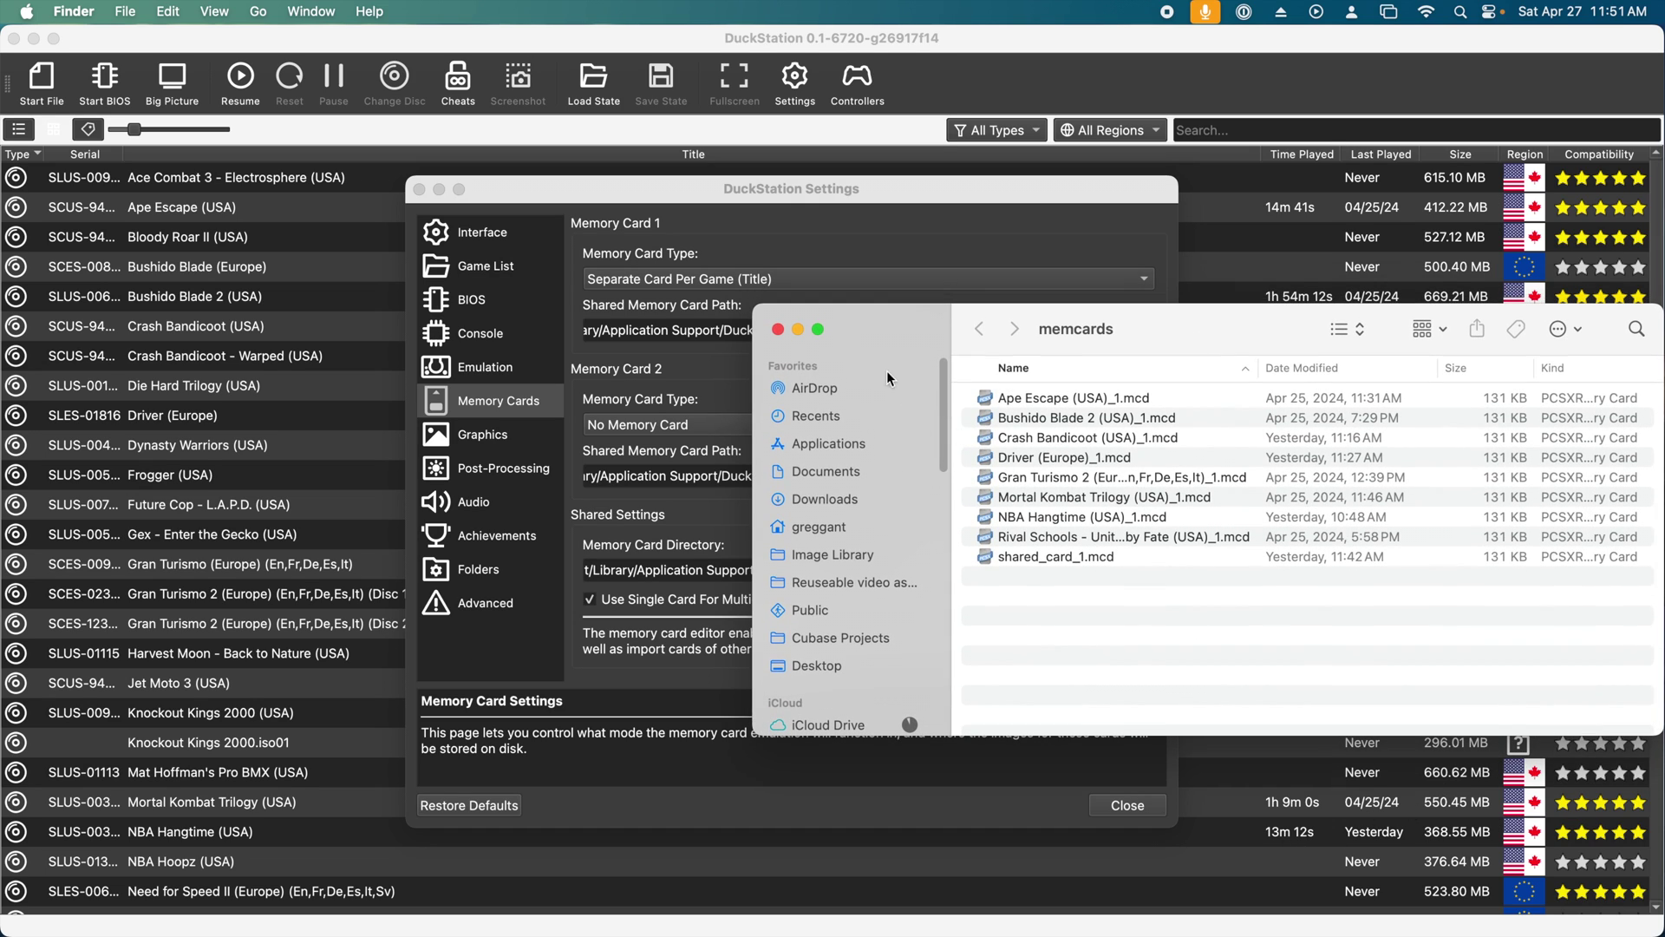
pyautogui.click(935, 250)
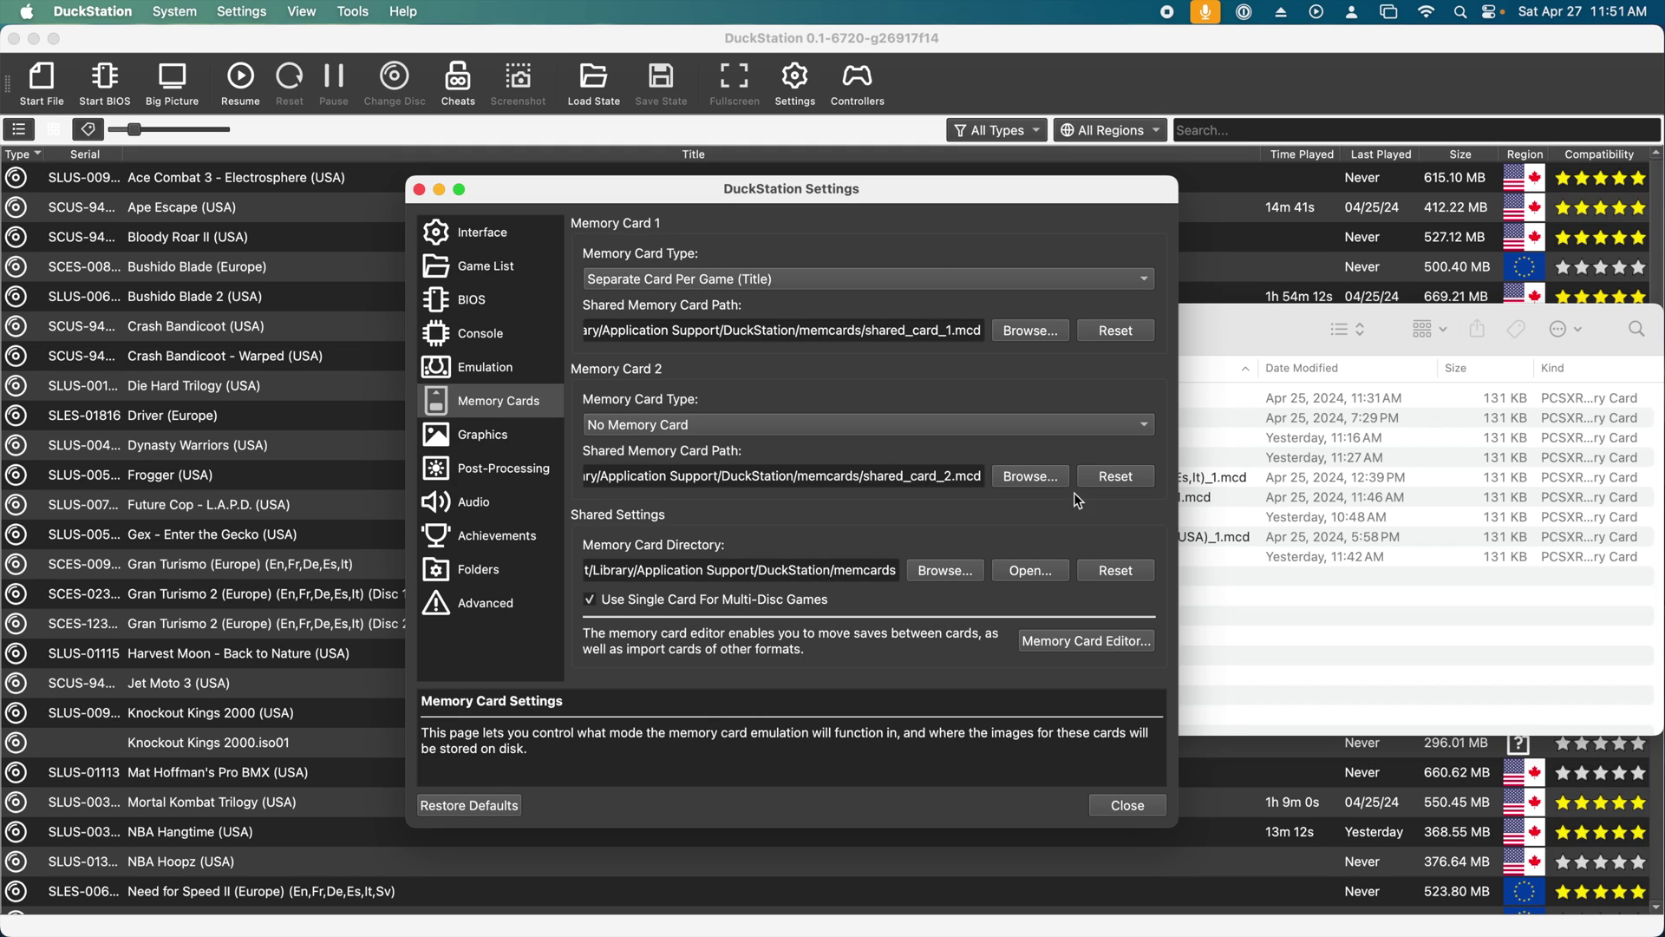
# Load the NBA Hangtime (USA)_1 card in the Memory Card Editor and export its save to the Desktop as nba hangtime.mcs
pyautogui.click(1094, 641)
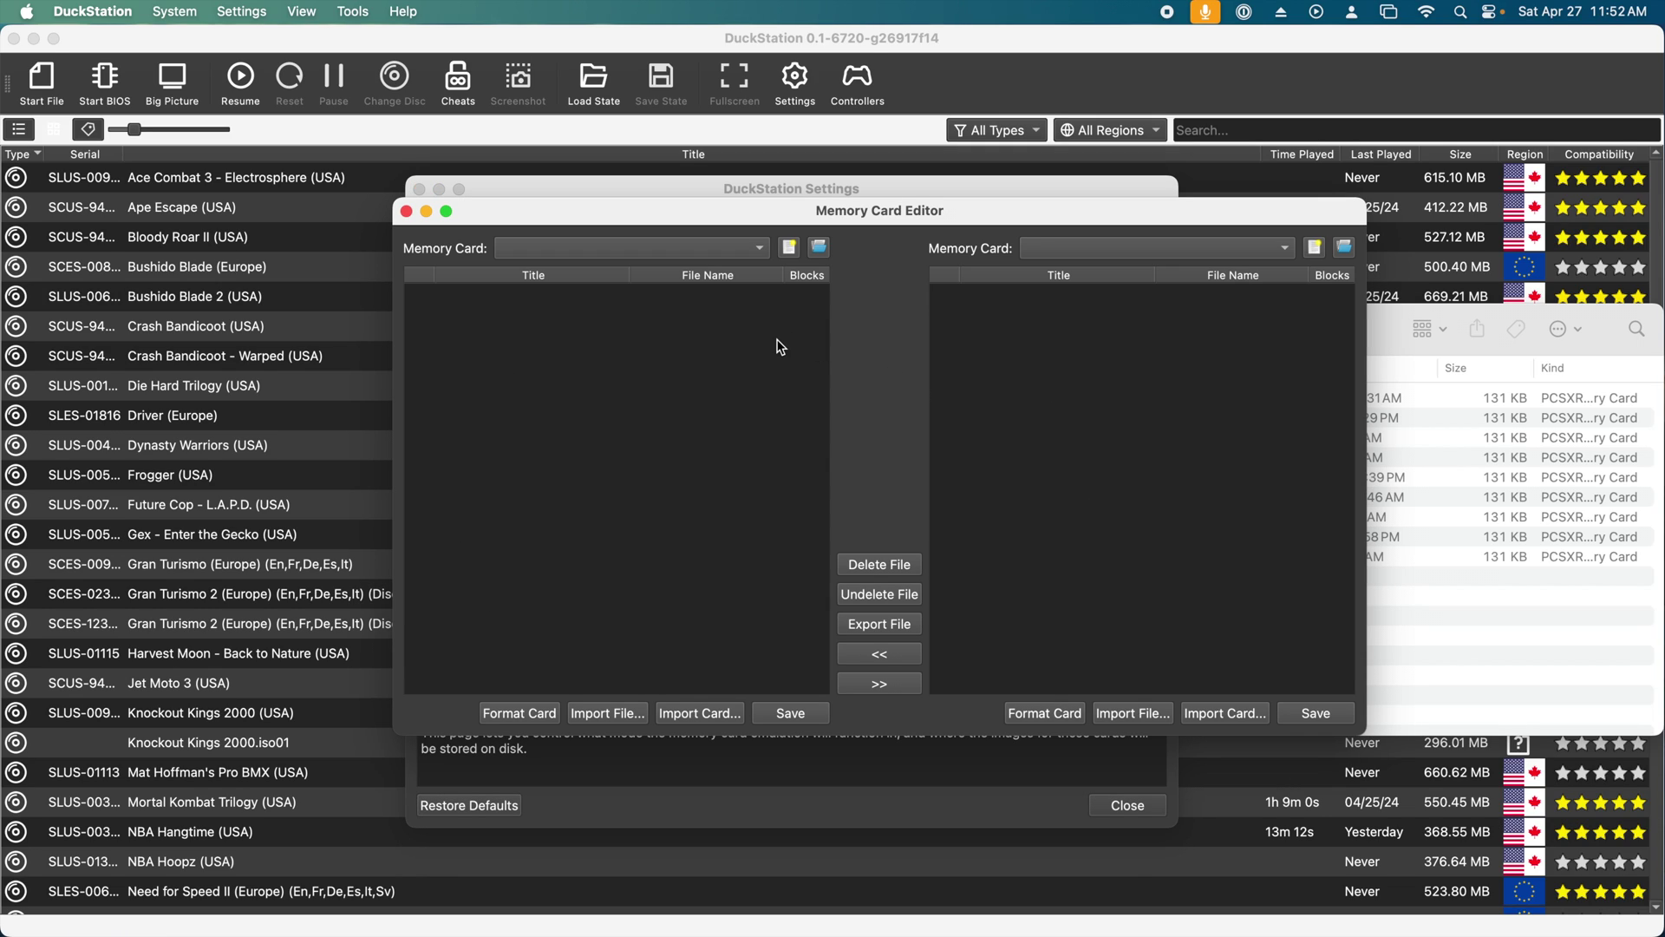
pyautogui.click(712, 249)
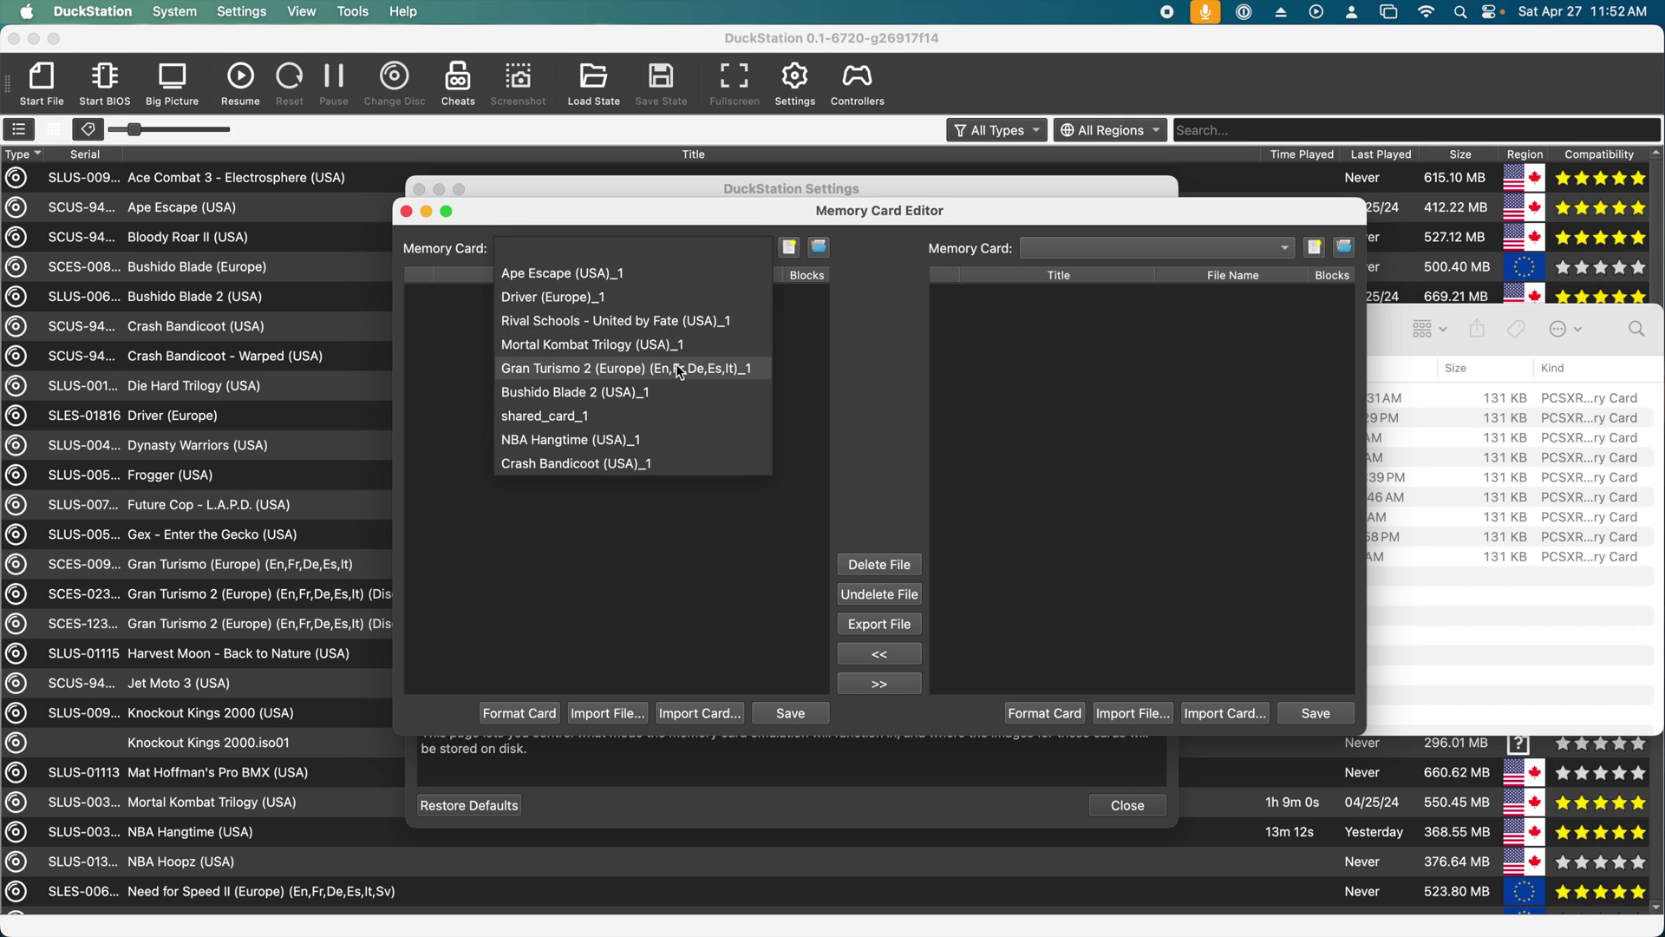
pyautogui.click(658, 441)
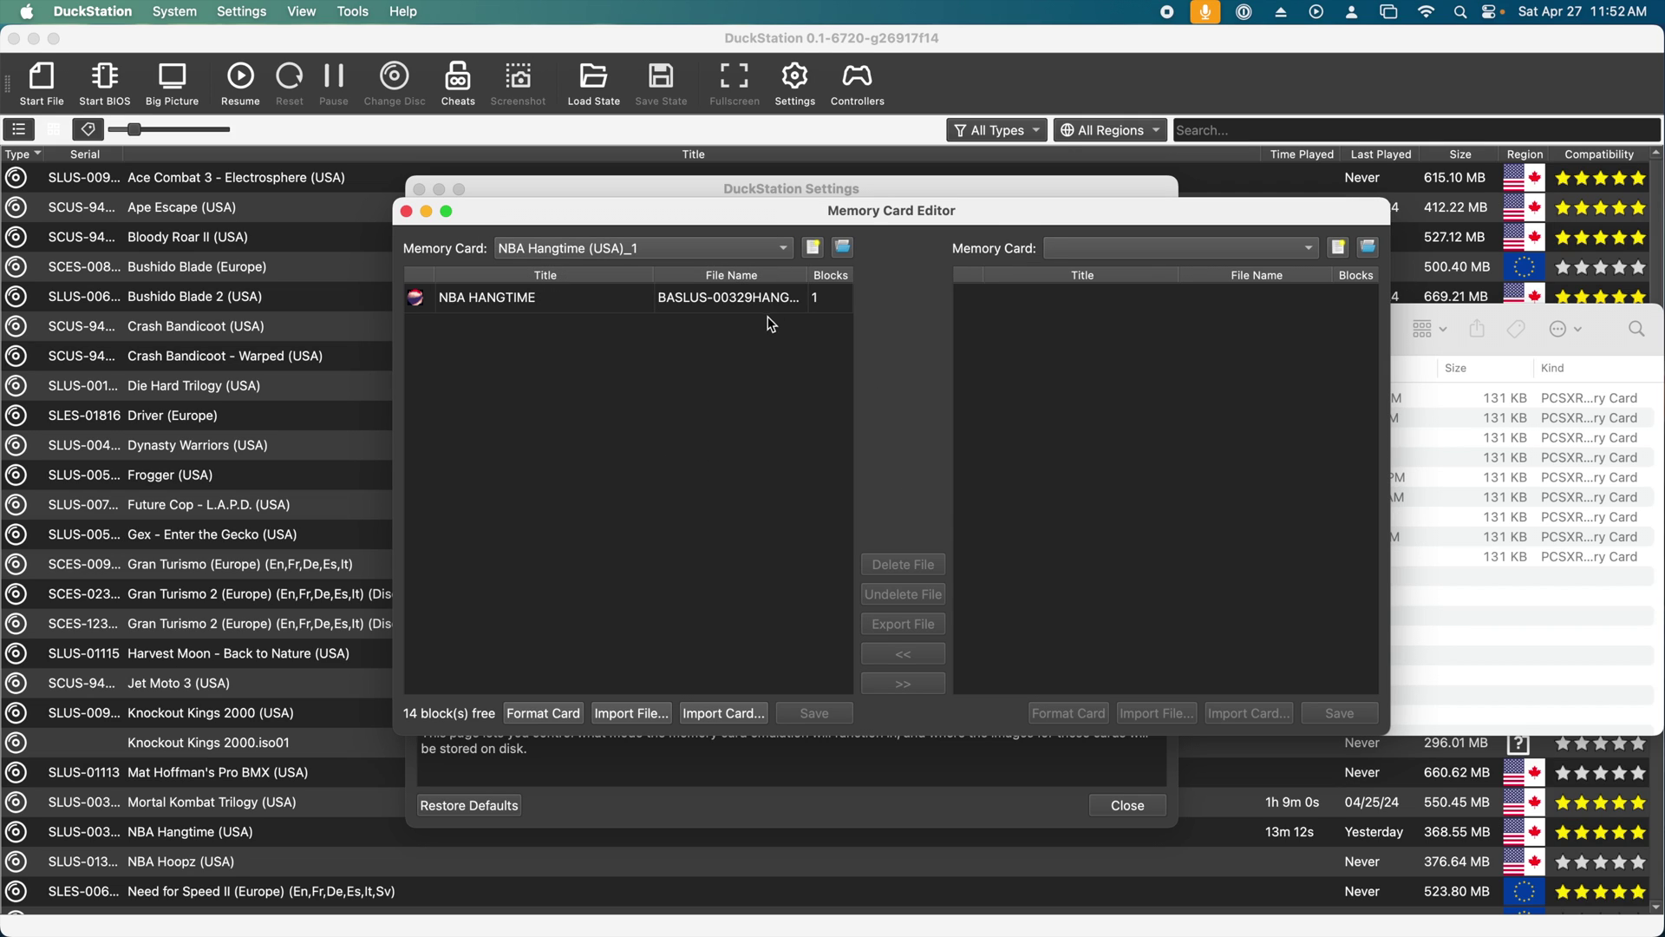
pyautogui.click(581, 295)
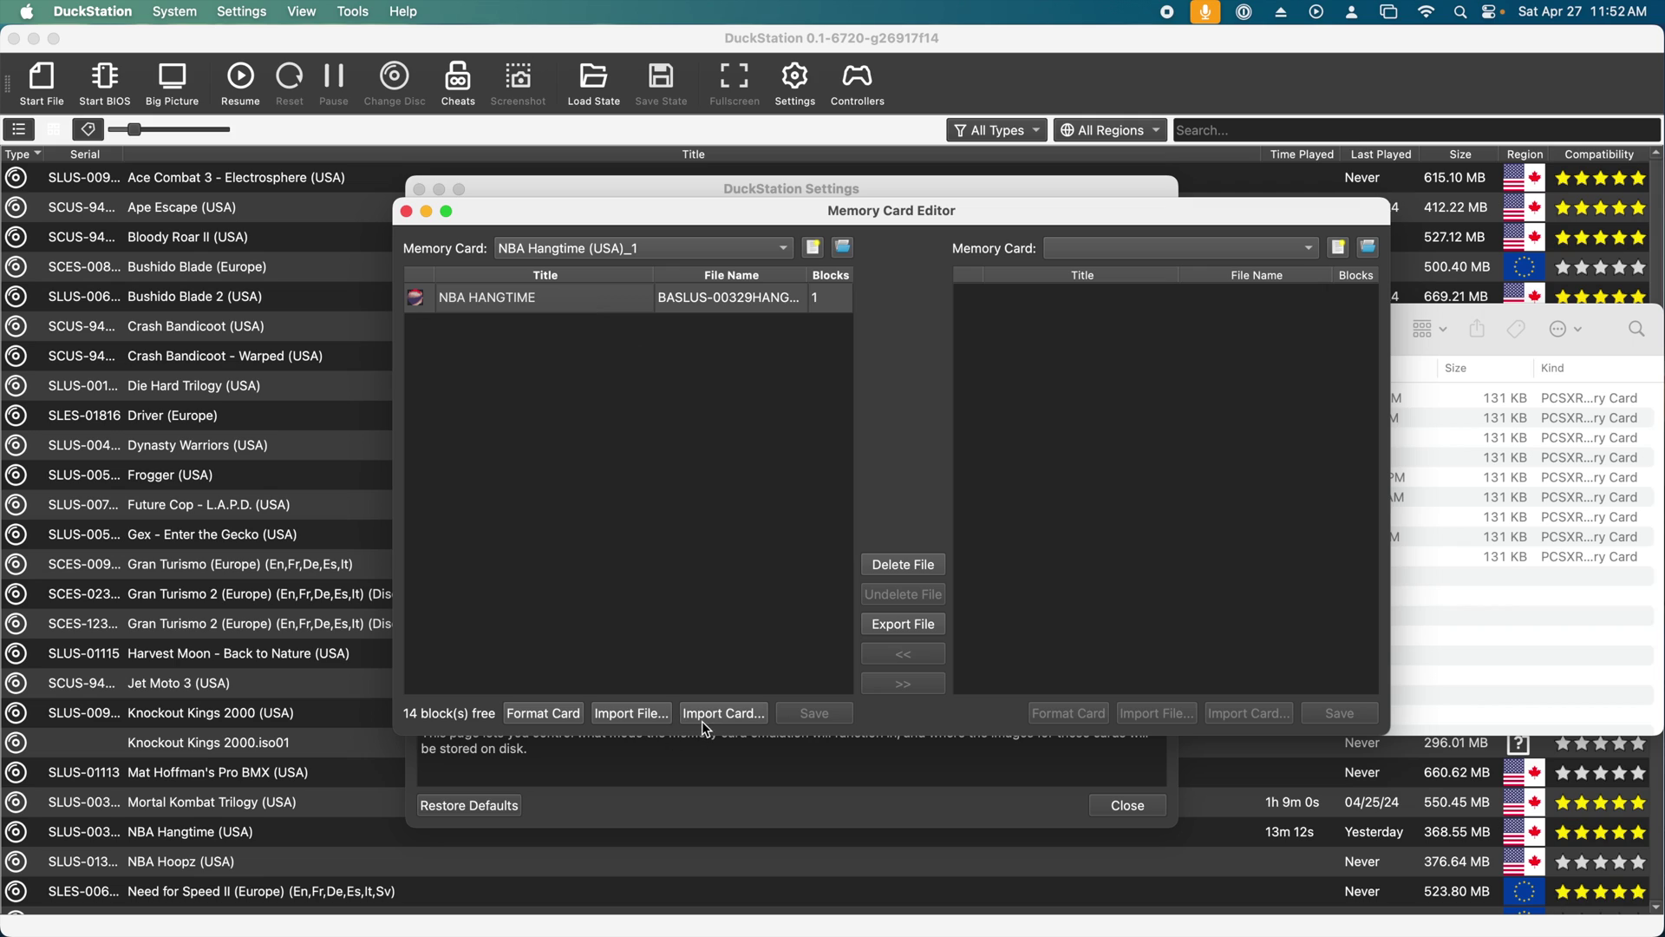
pyautogui.click(902, 632)
pyautogui.write('nba hangtime.mcs')
pyautogui.click(503, 410)
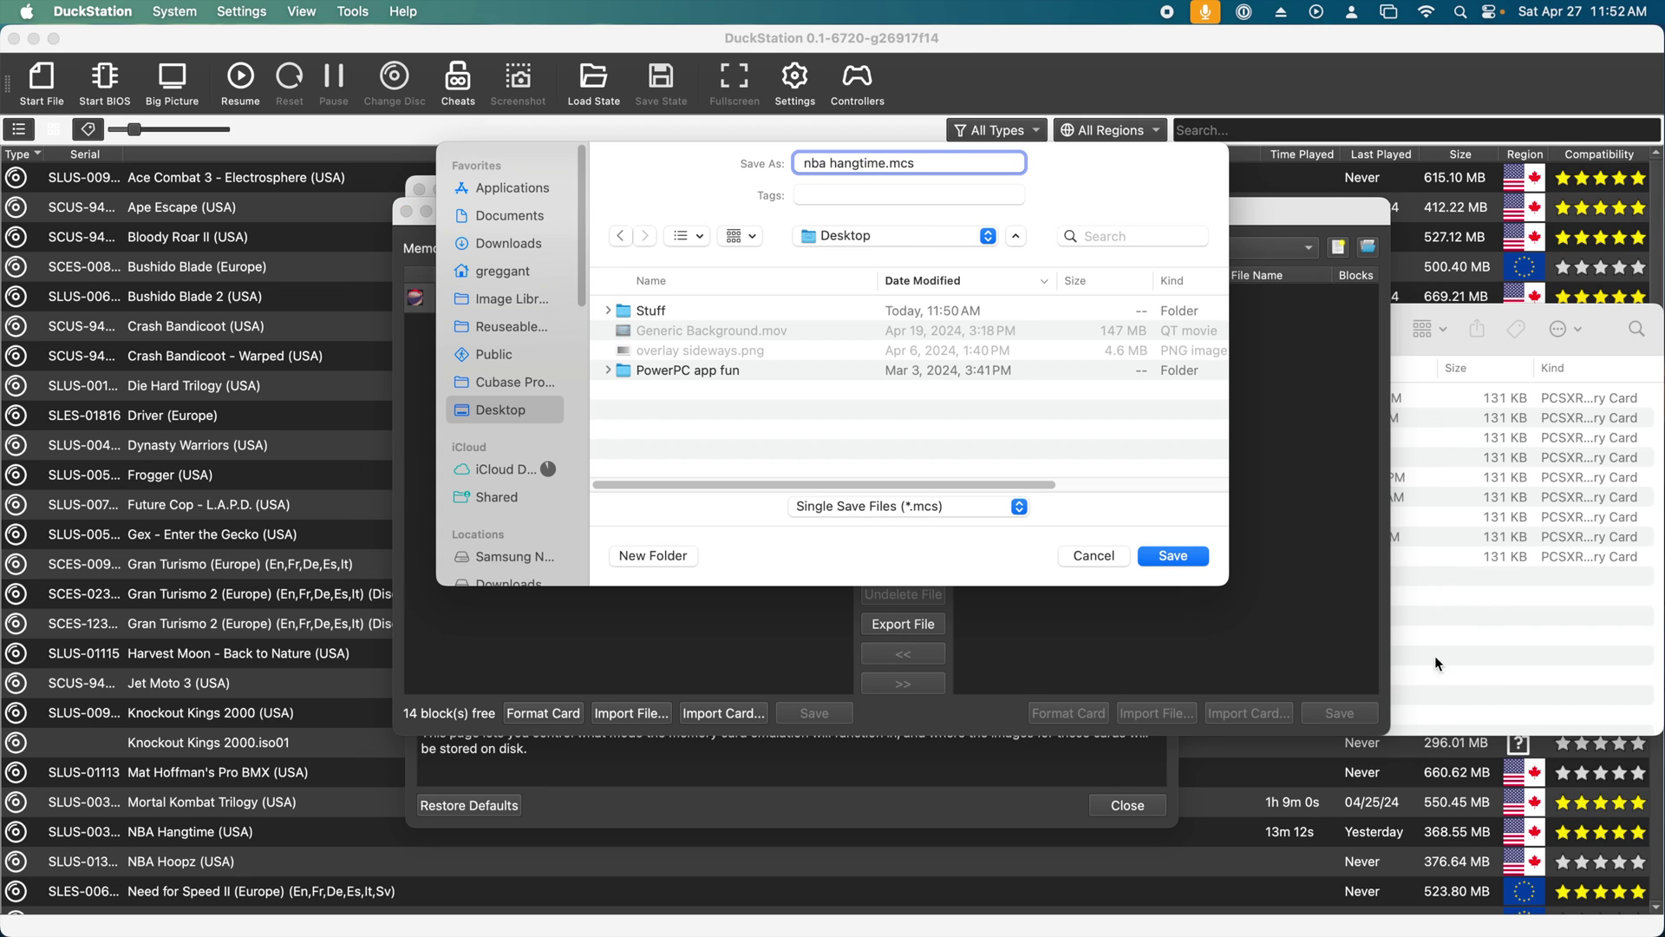
pyautogui.click(1173, 555)
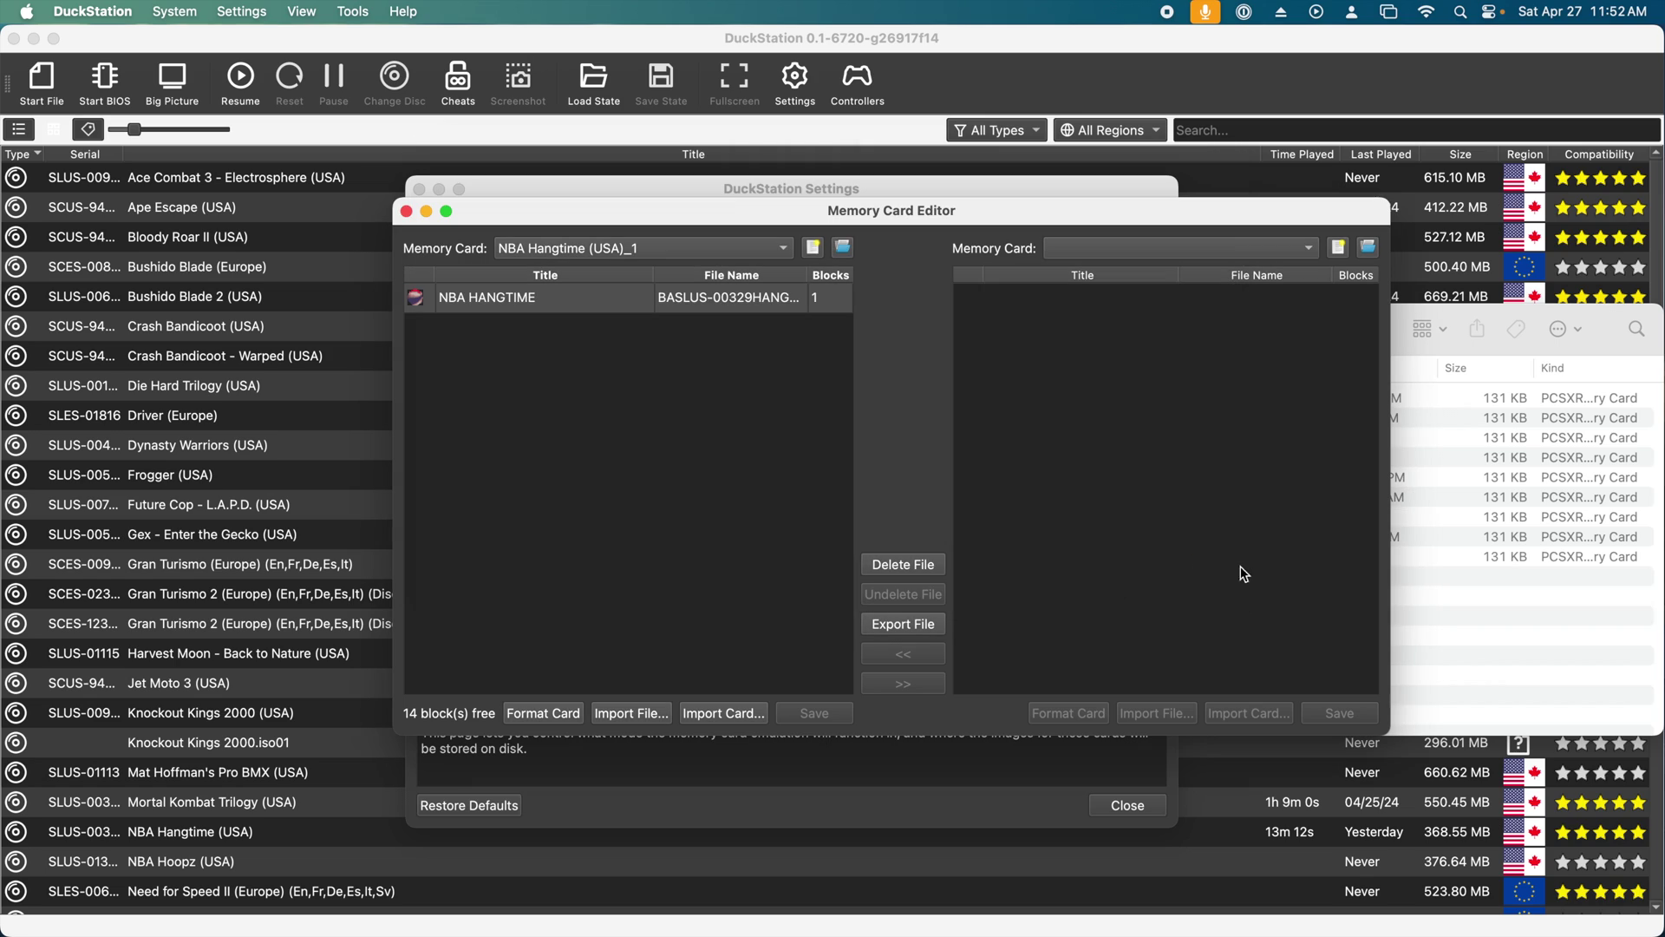
# Delete the NBA HANGTIME save from the card, then remove its deleted entry as well
pyautogui.click(921, 565)
pyautogui.click(617, 303)
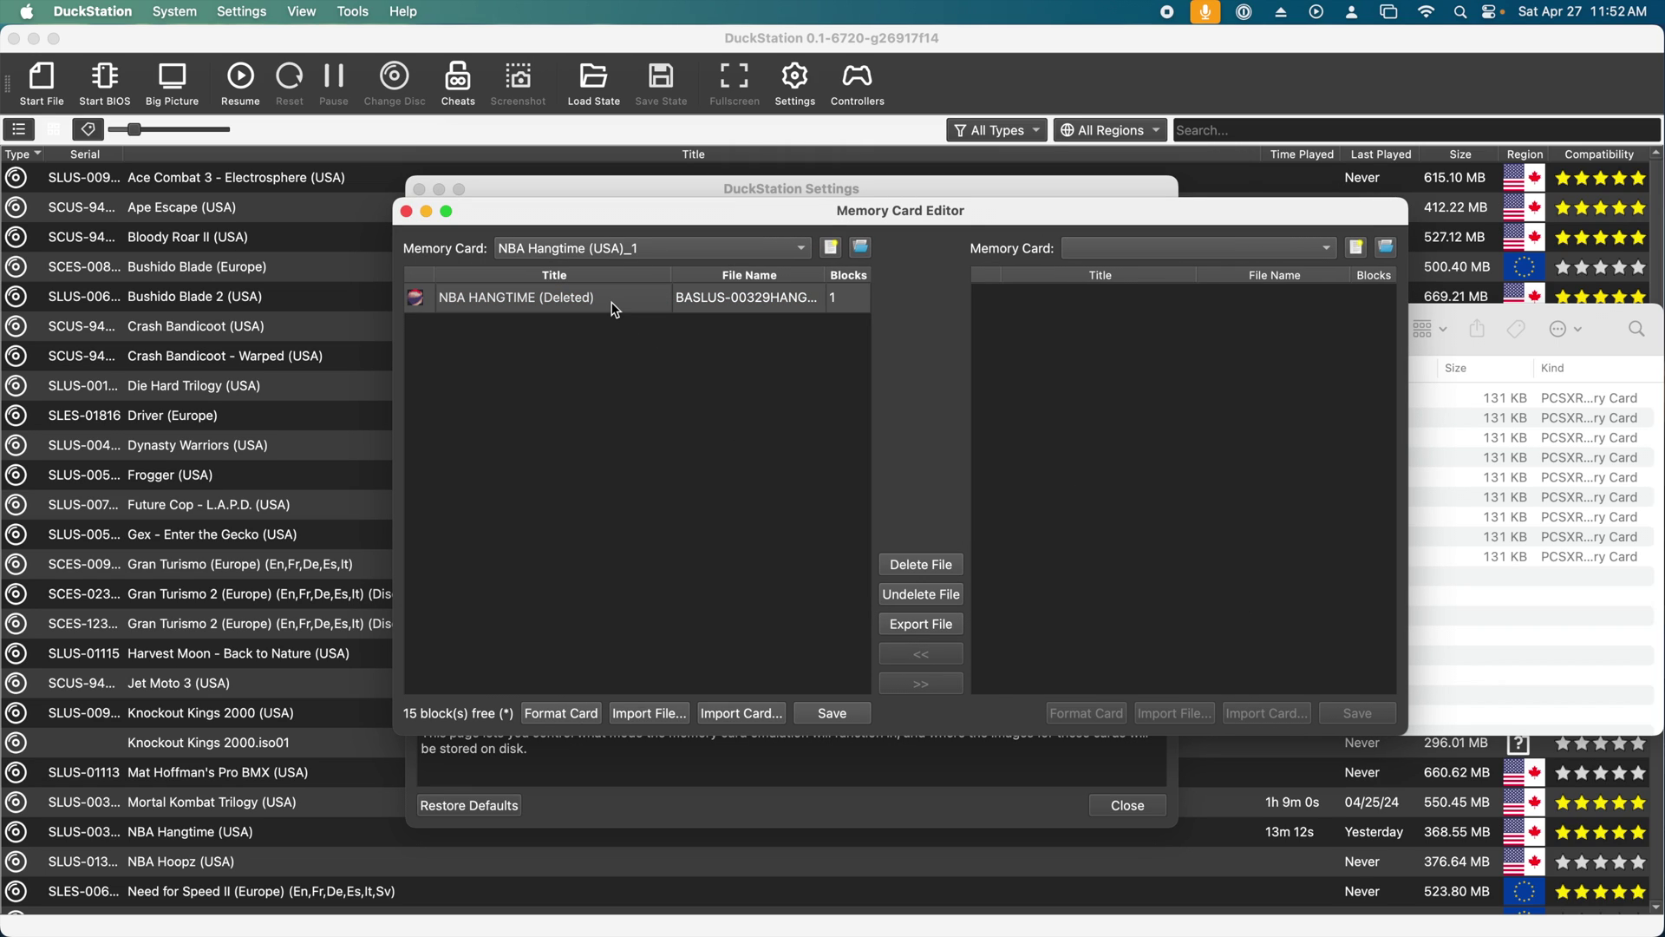
pyautogui.click(921, 566)
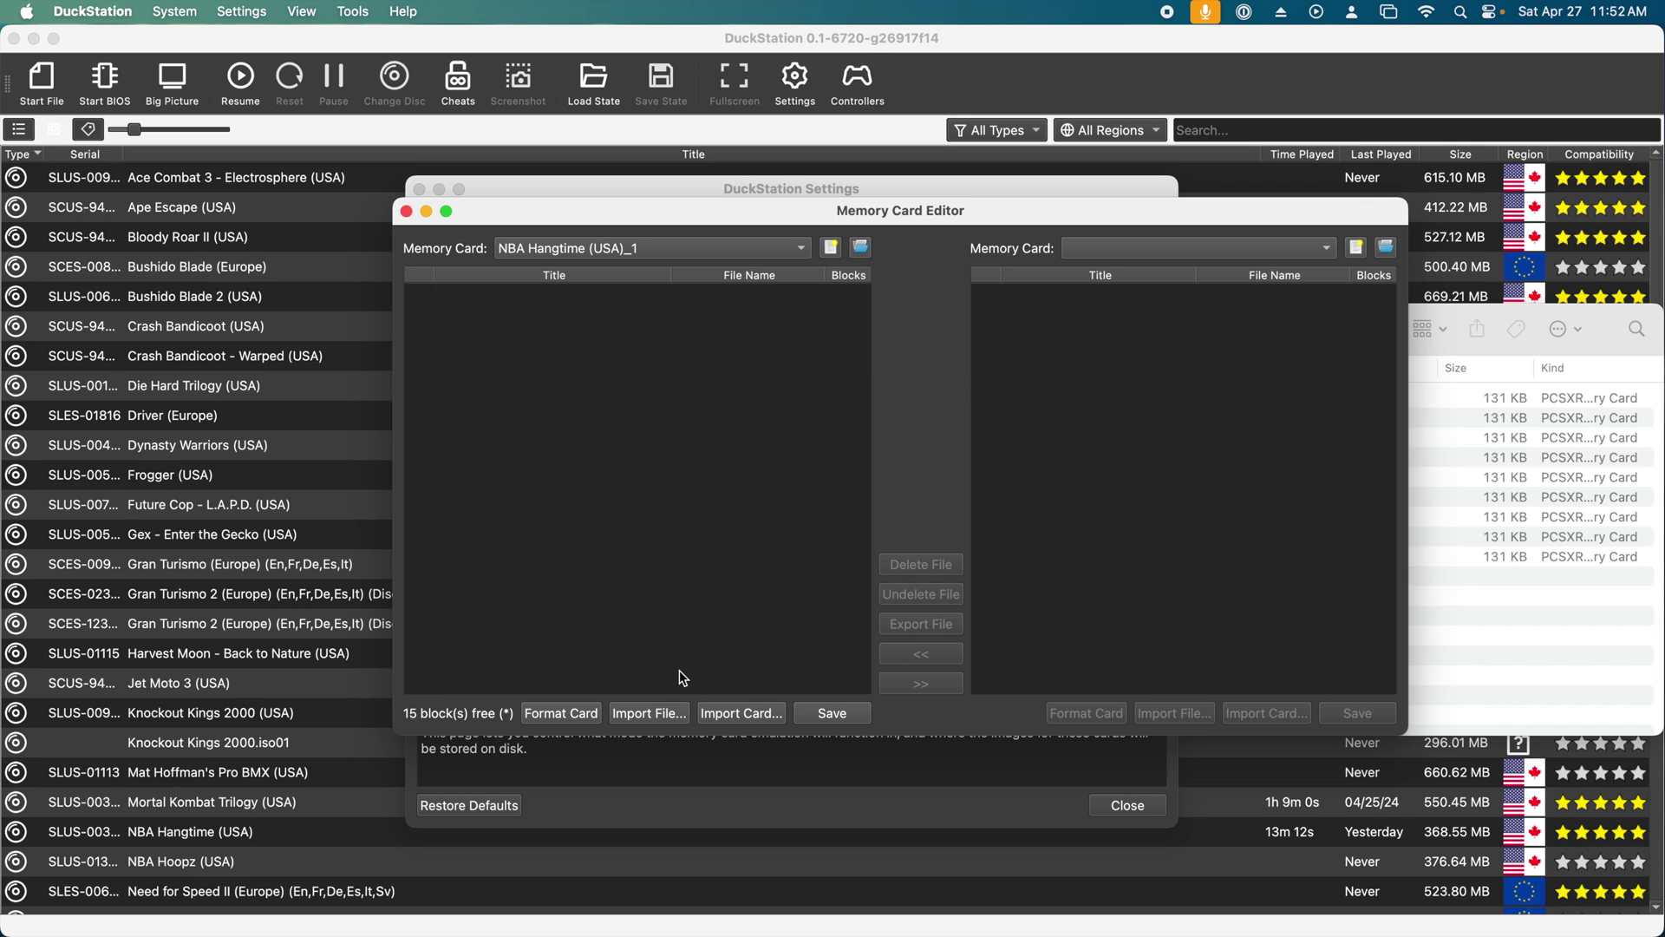
# Import nba hangtime.mcs from the Desktop into the NBA Hangtime (USA)_1 memory card
pyautogui.click(643, 715)
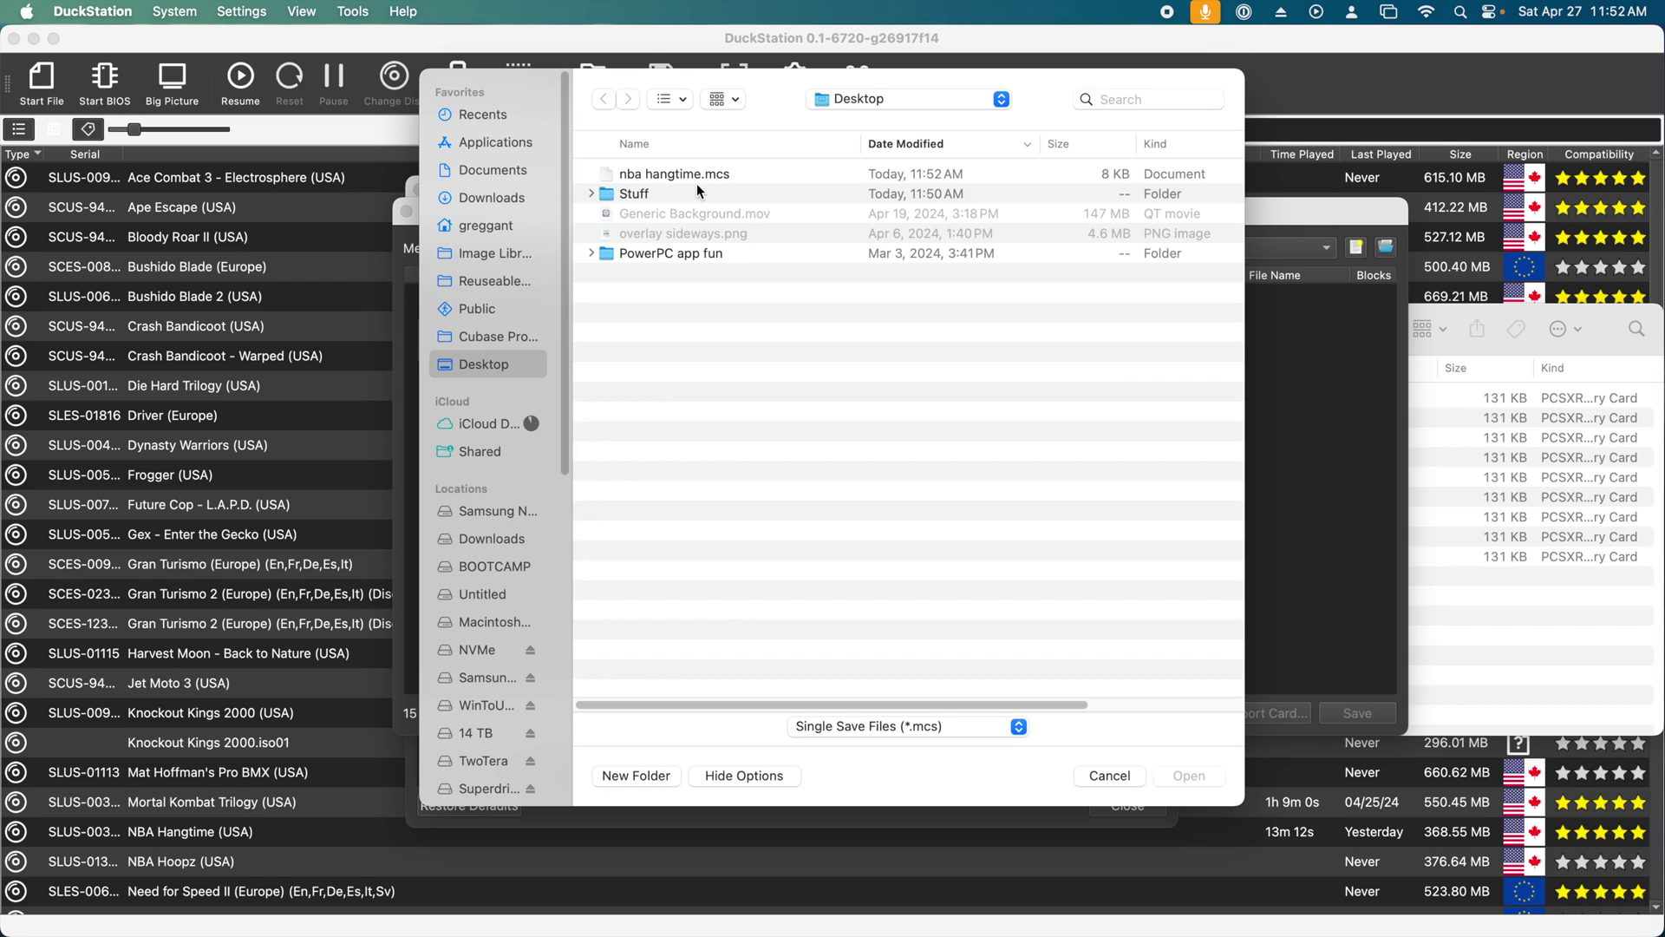
pyautogui.click(714, 174)
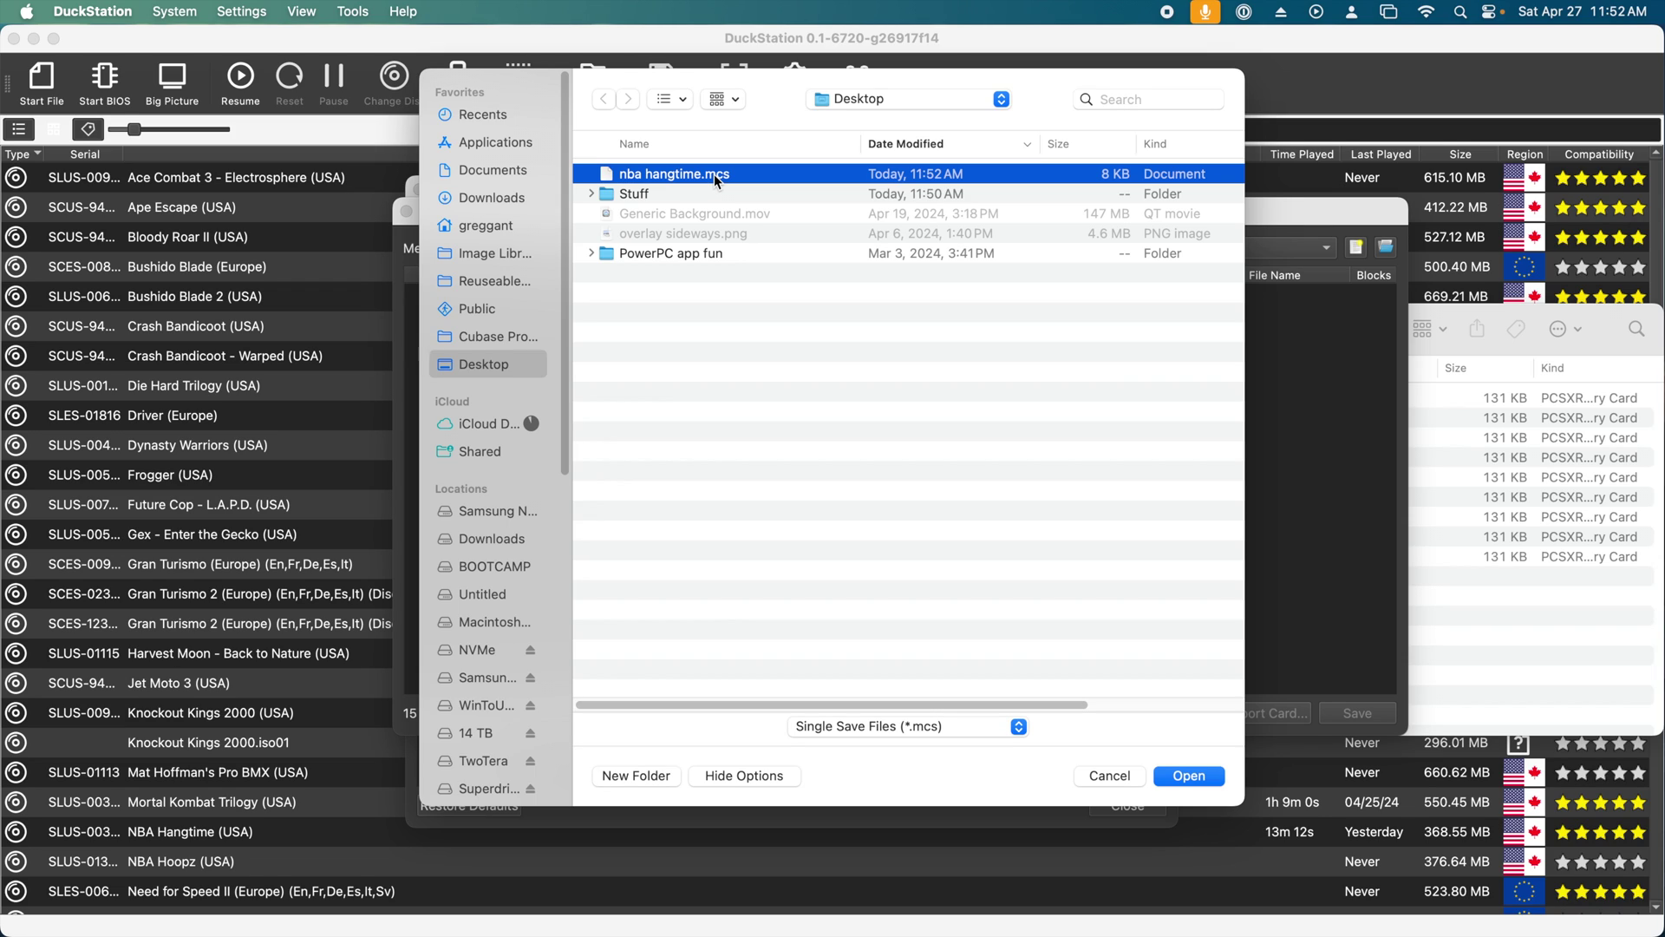
pyautogui.doubleClick(714, 174)
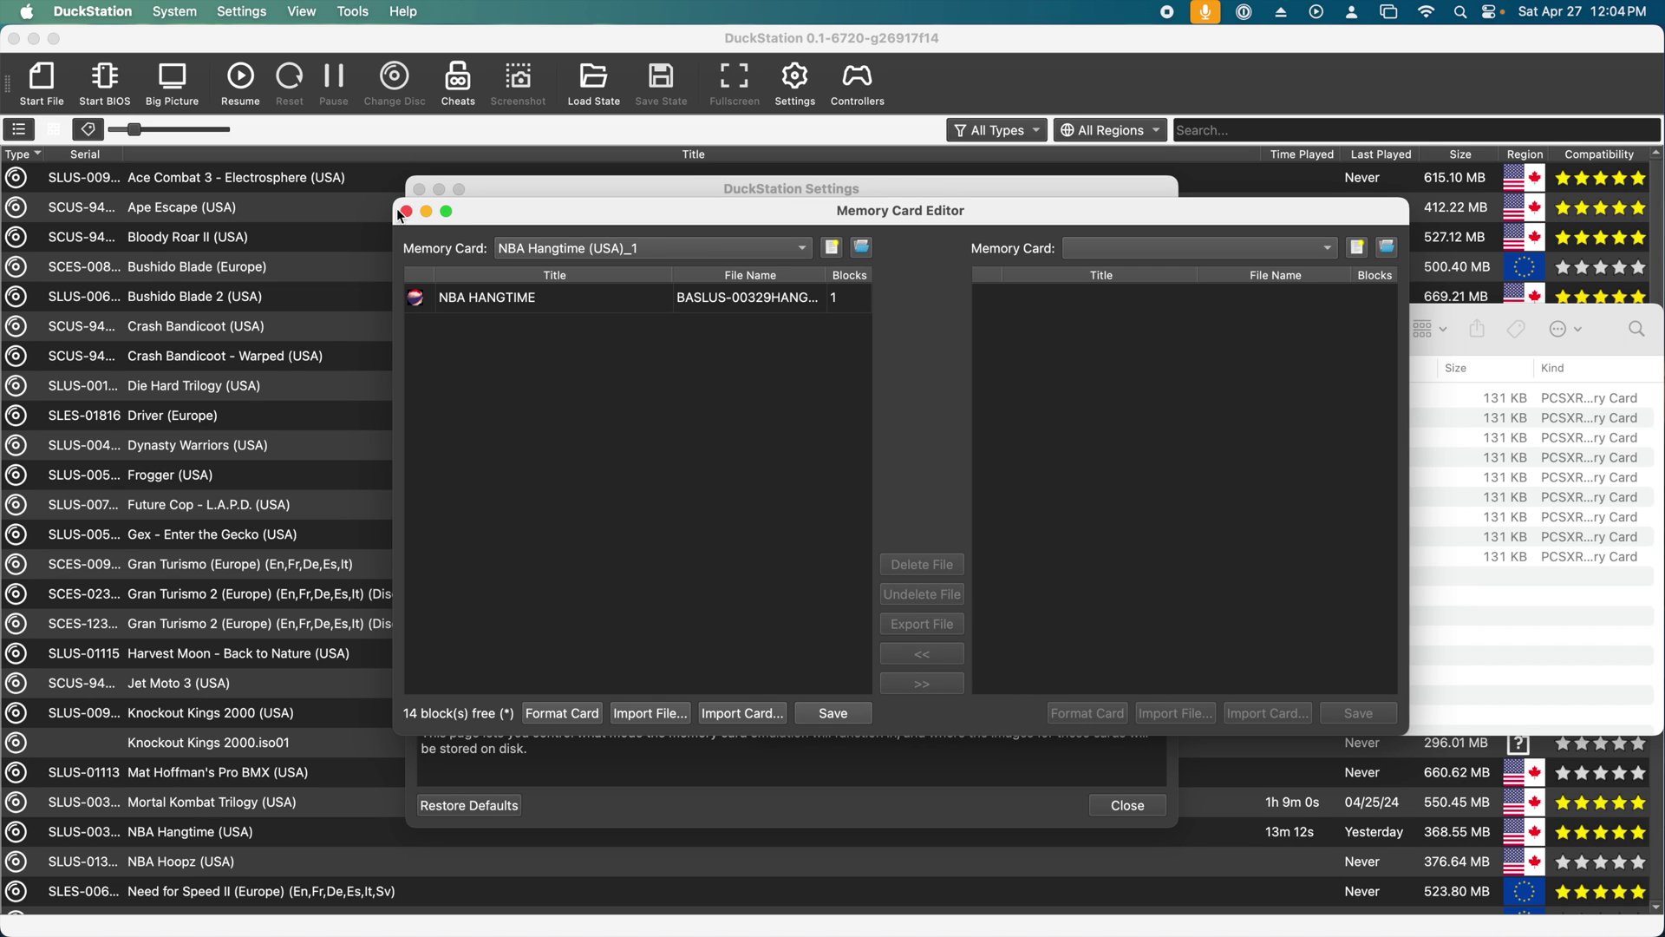
# Close the Memory Card Editor, saving the changes to the NBA Hangtime (USA)_1 card
pyautogui.click(406, 211)
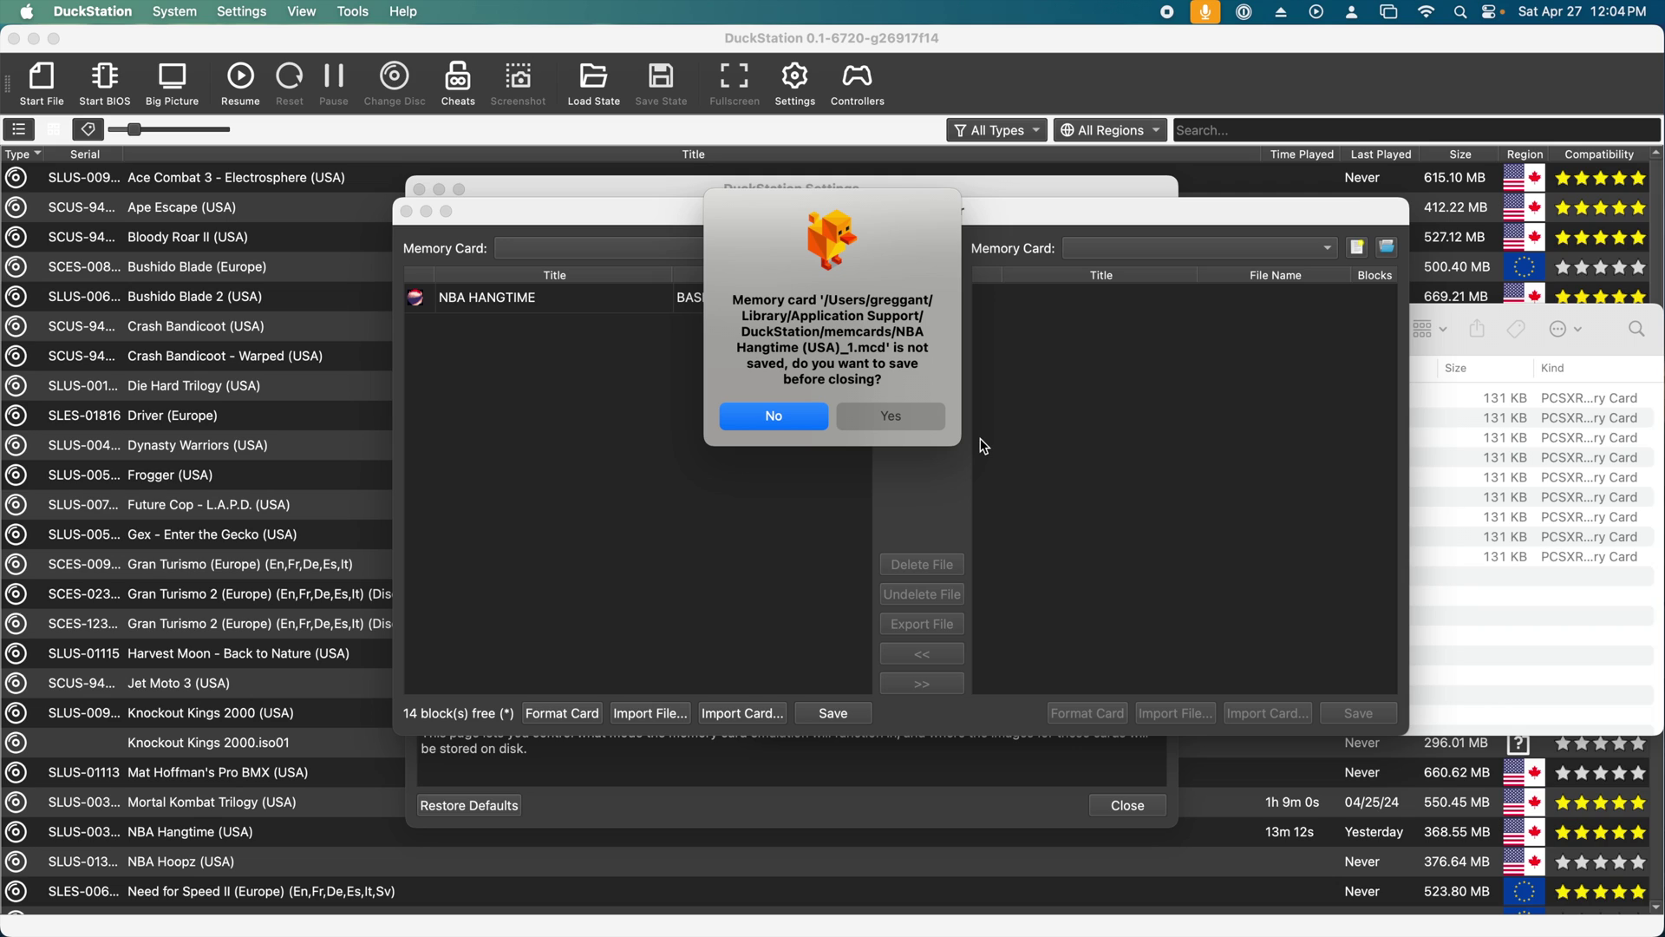
pyautogui.click(923, 425)
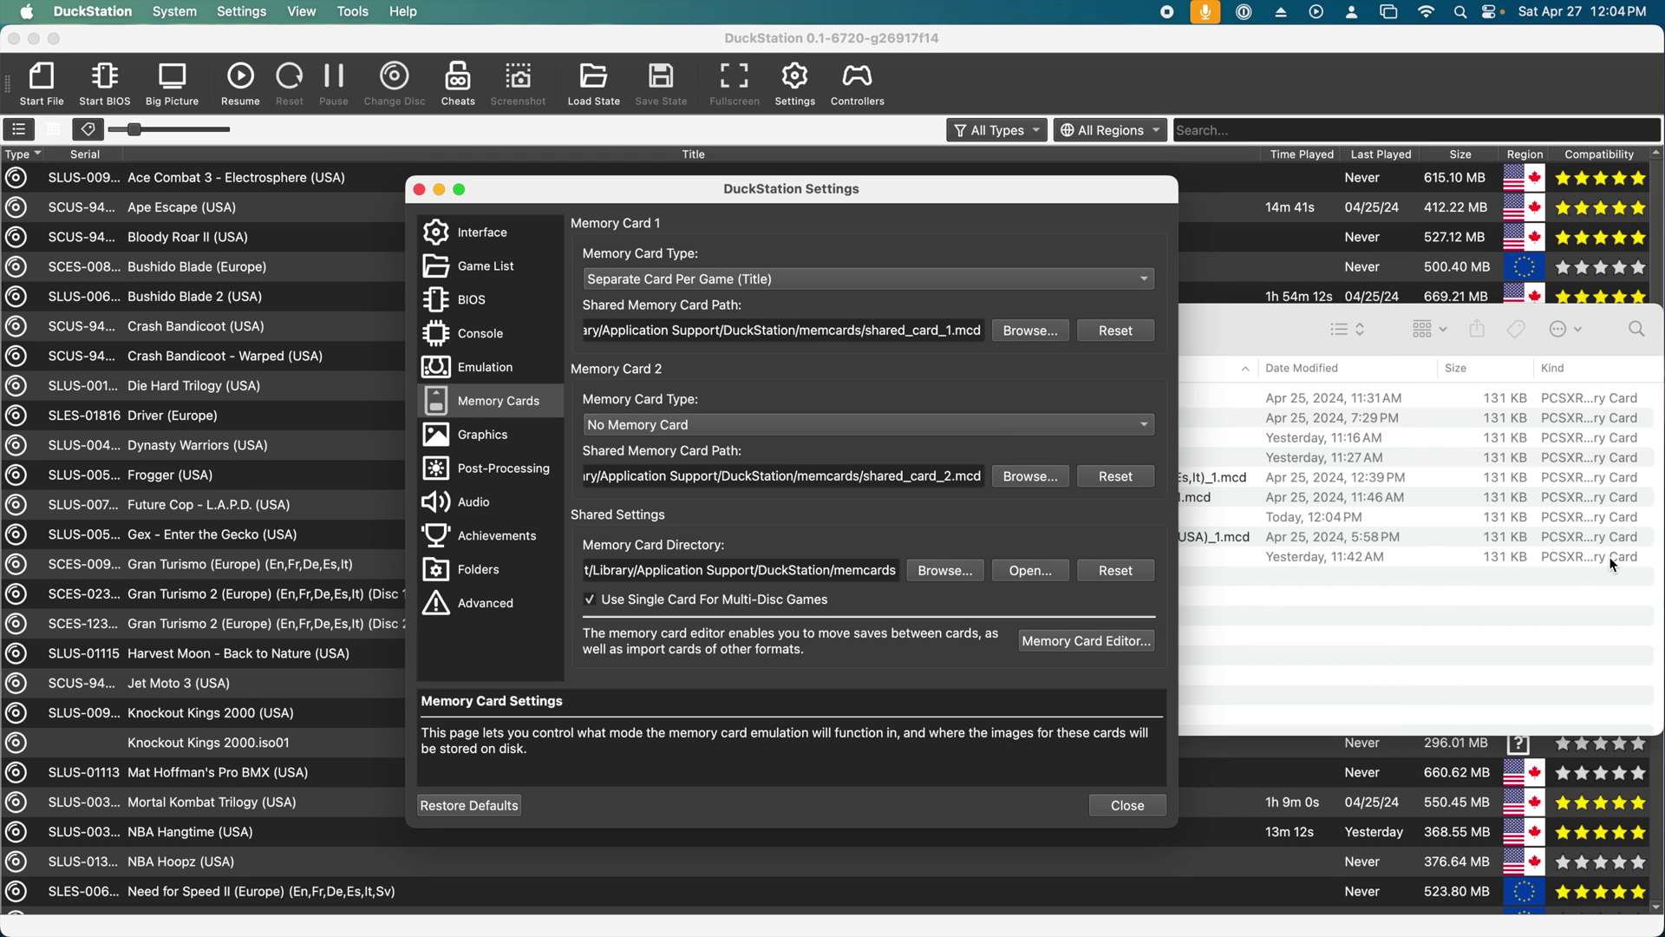
pyautogui.click(1574, 613)
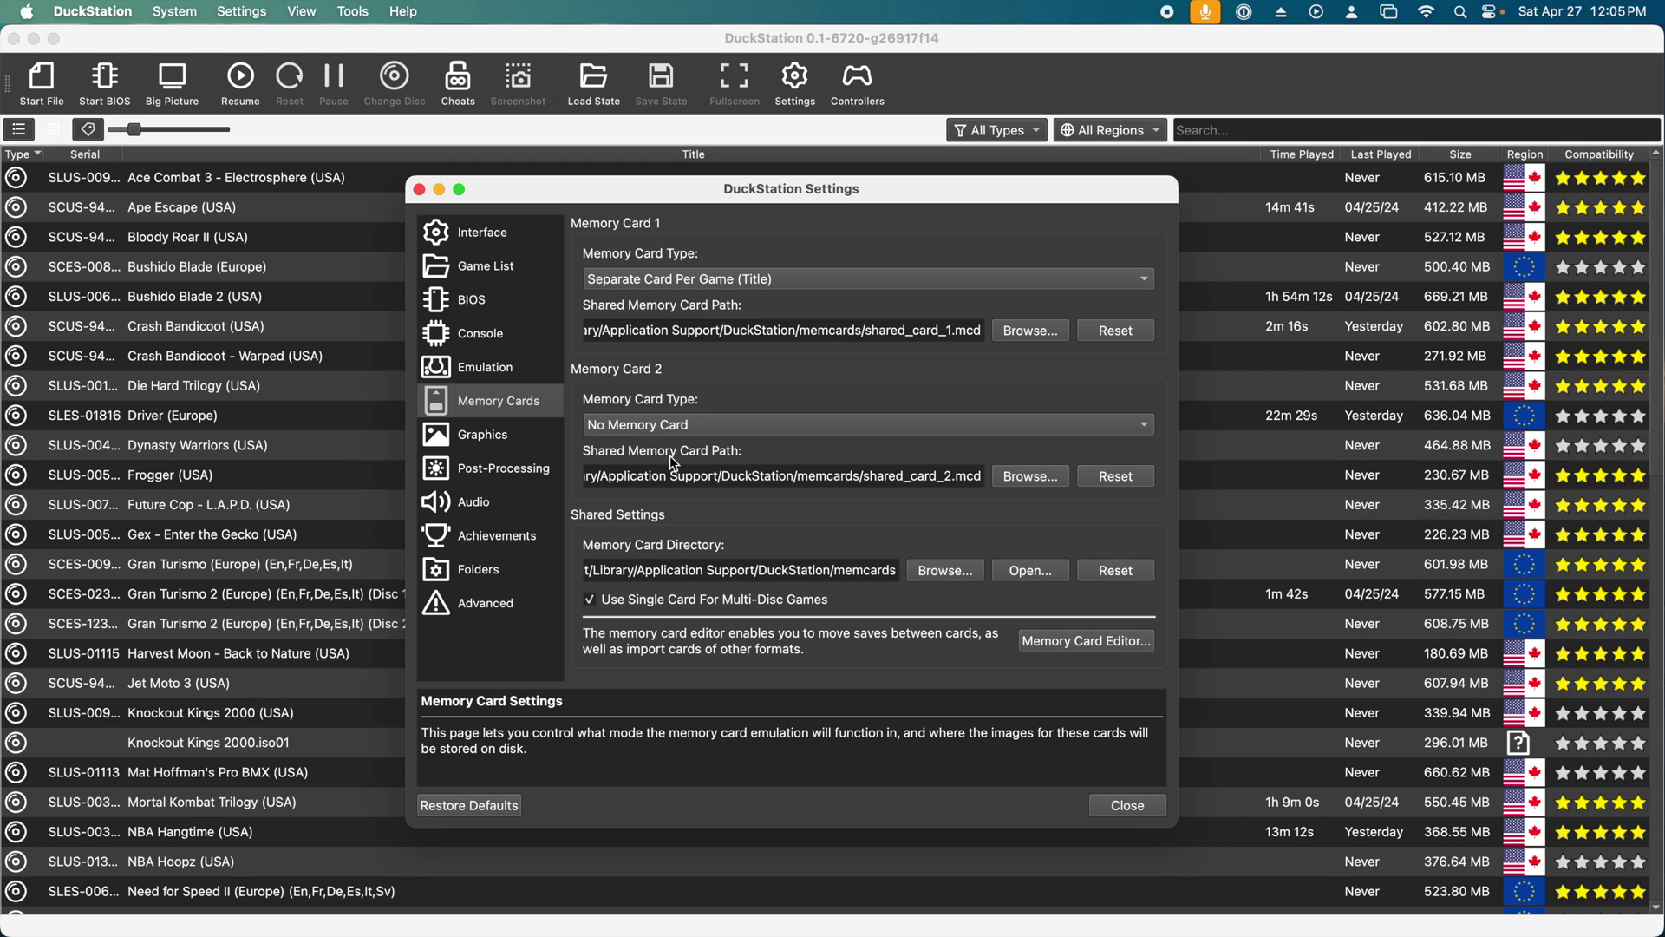
# View the OSD options in the global graphics settings
pyautogui.click(534, 439)
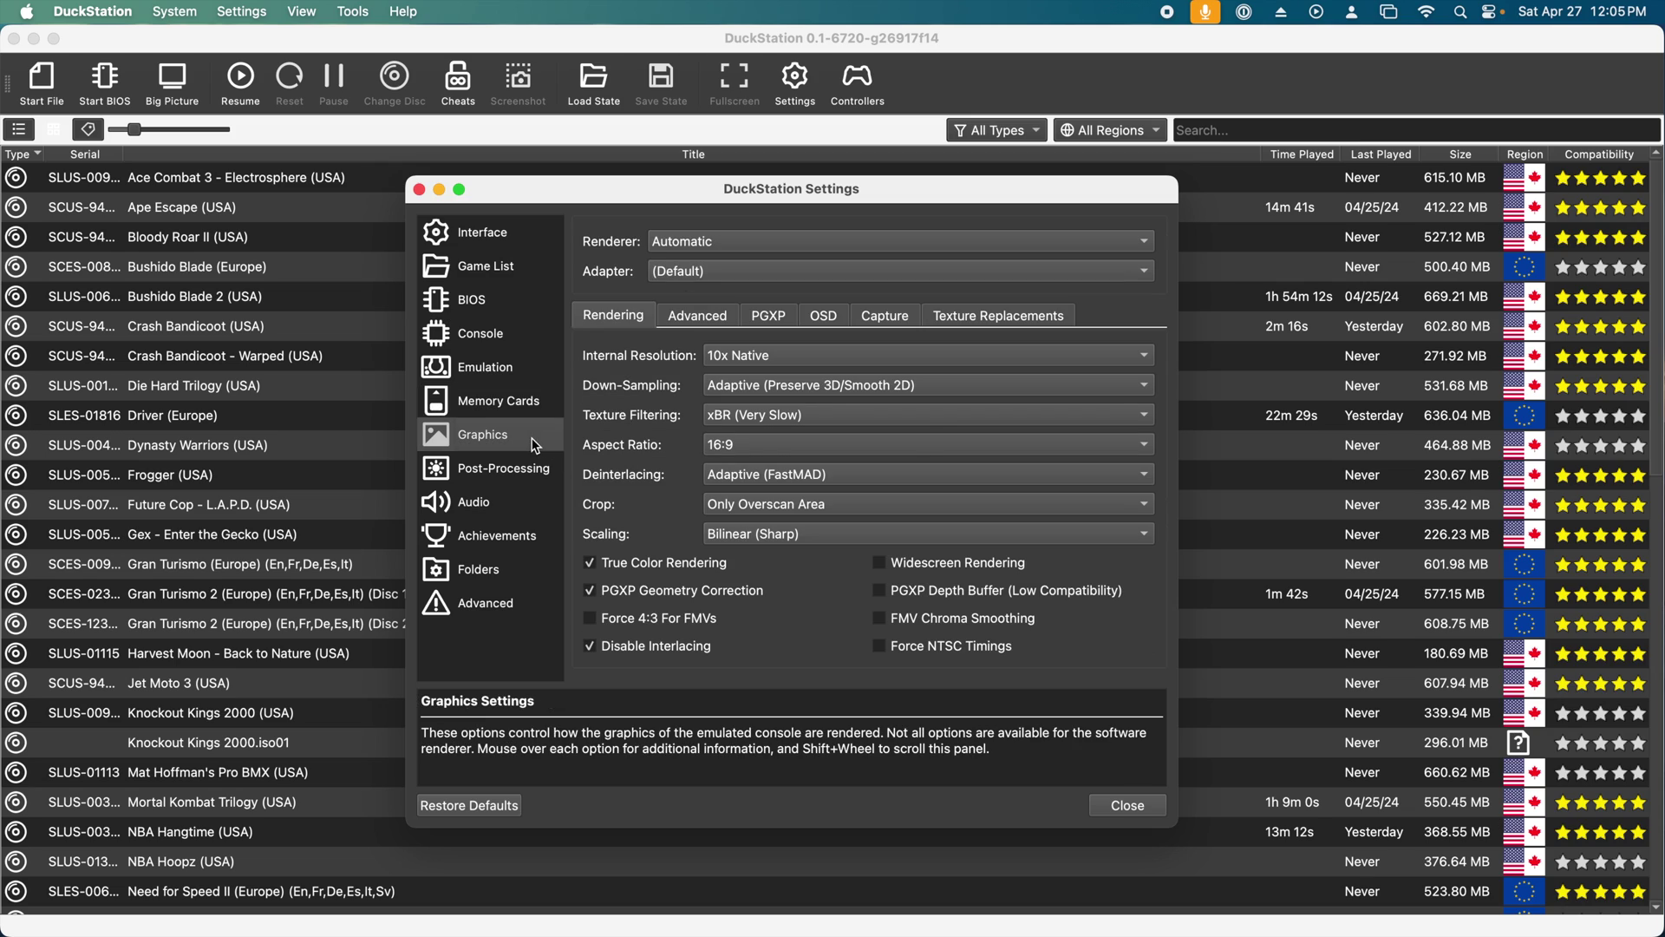
pyautogui.click(817, 319)
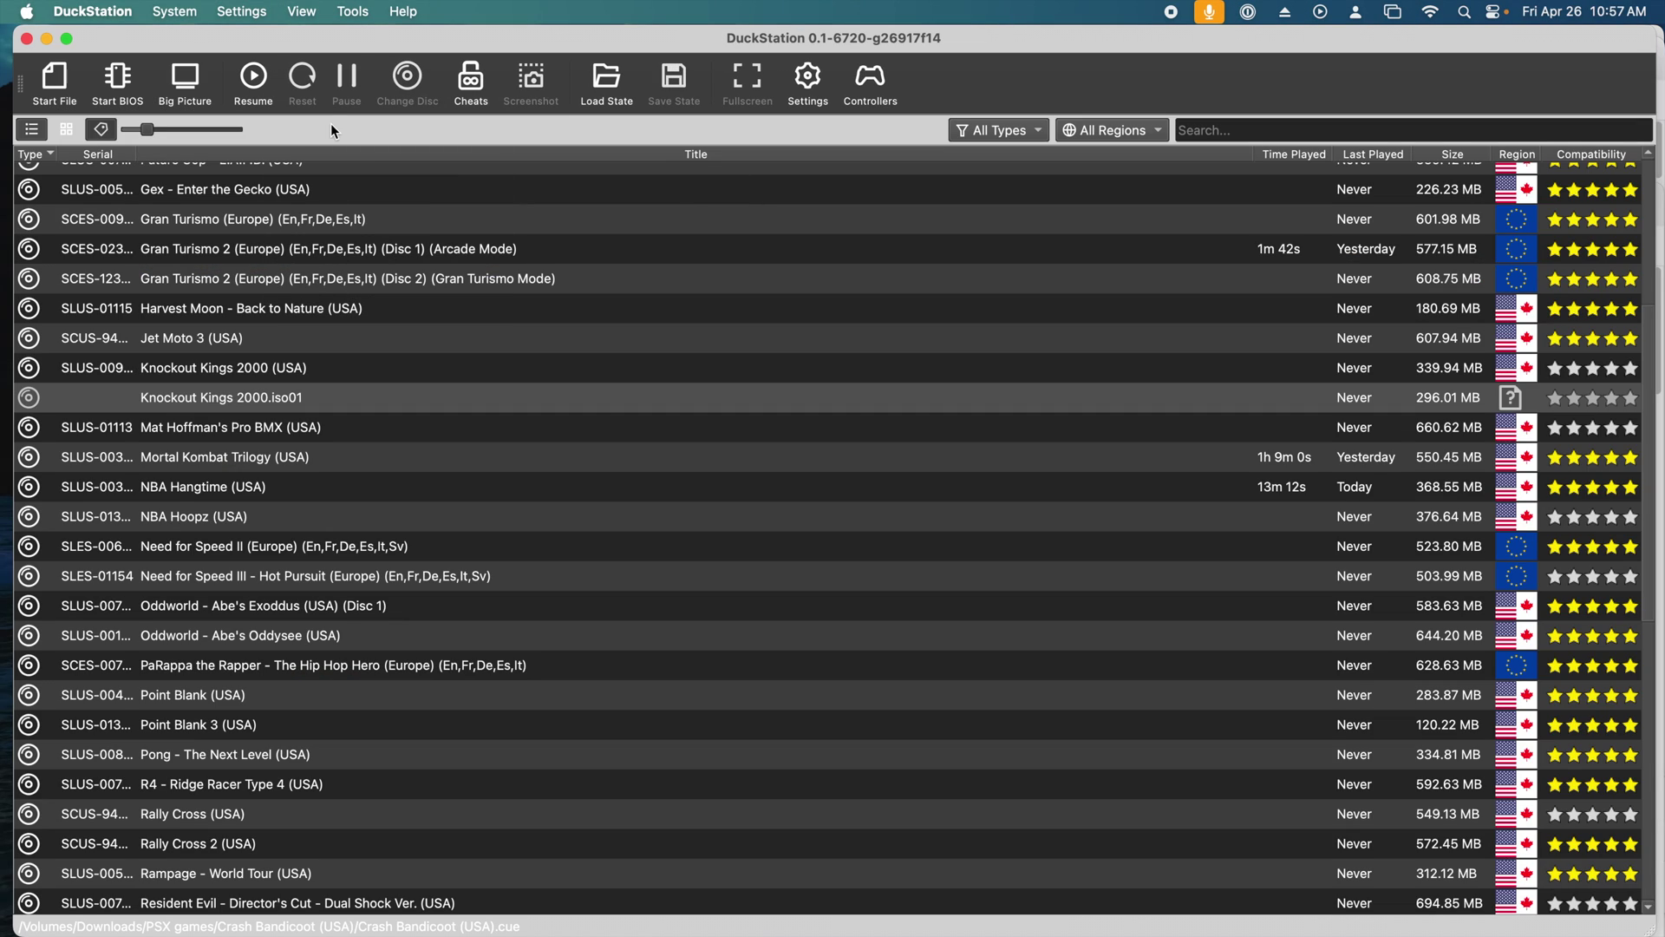
# Switch the game library to the Game Grid view
pyautogui.click(309, 9)
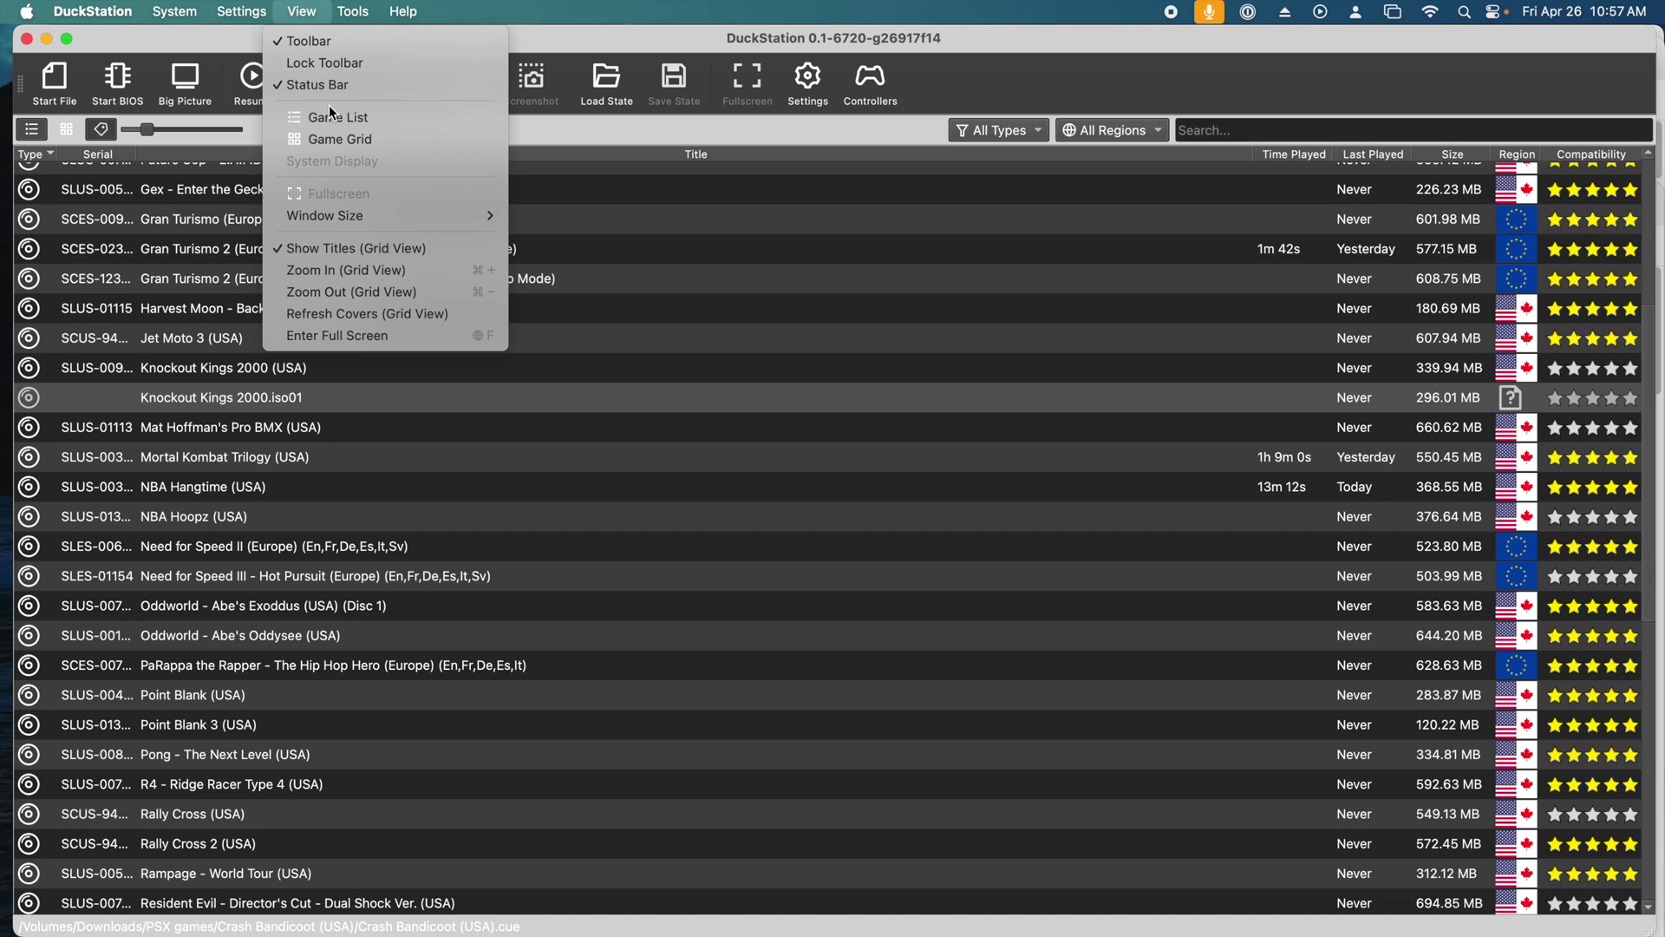
pyautogui.click(331, 139)
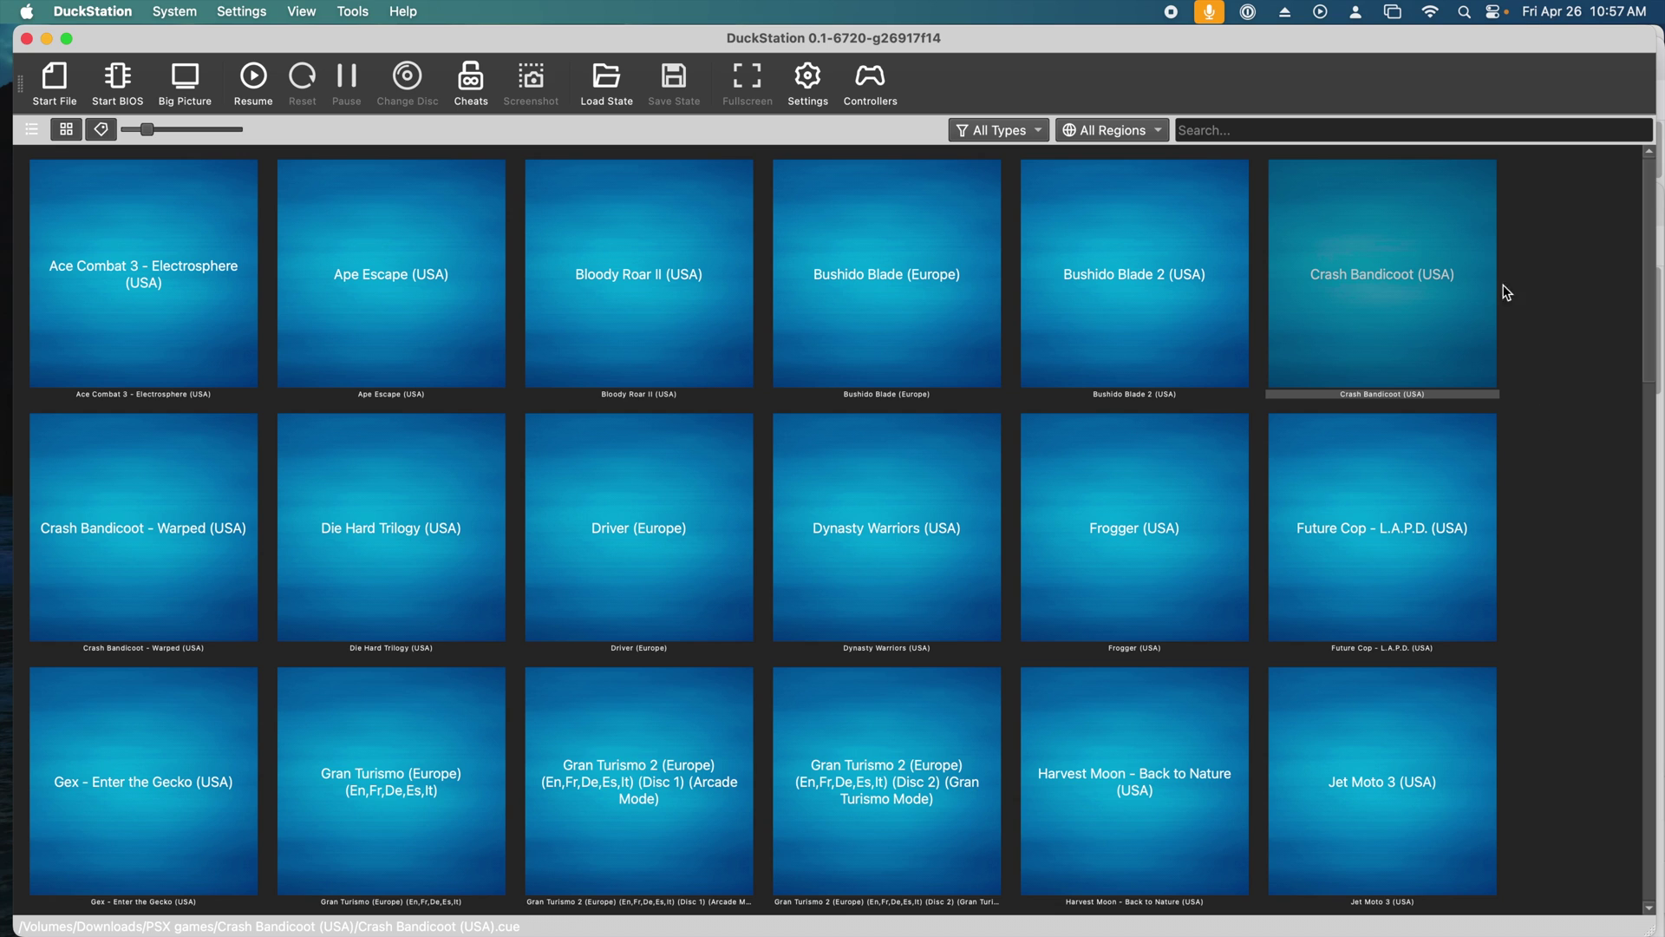
pyautogui.rightClick(1452, 260)
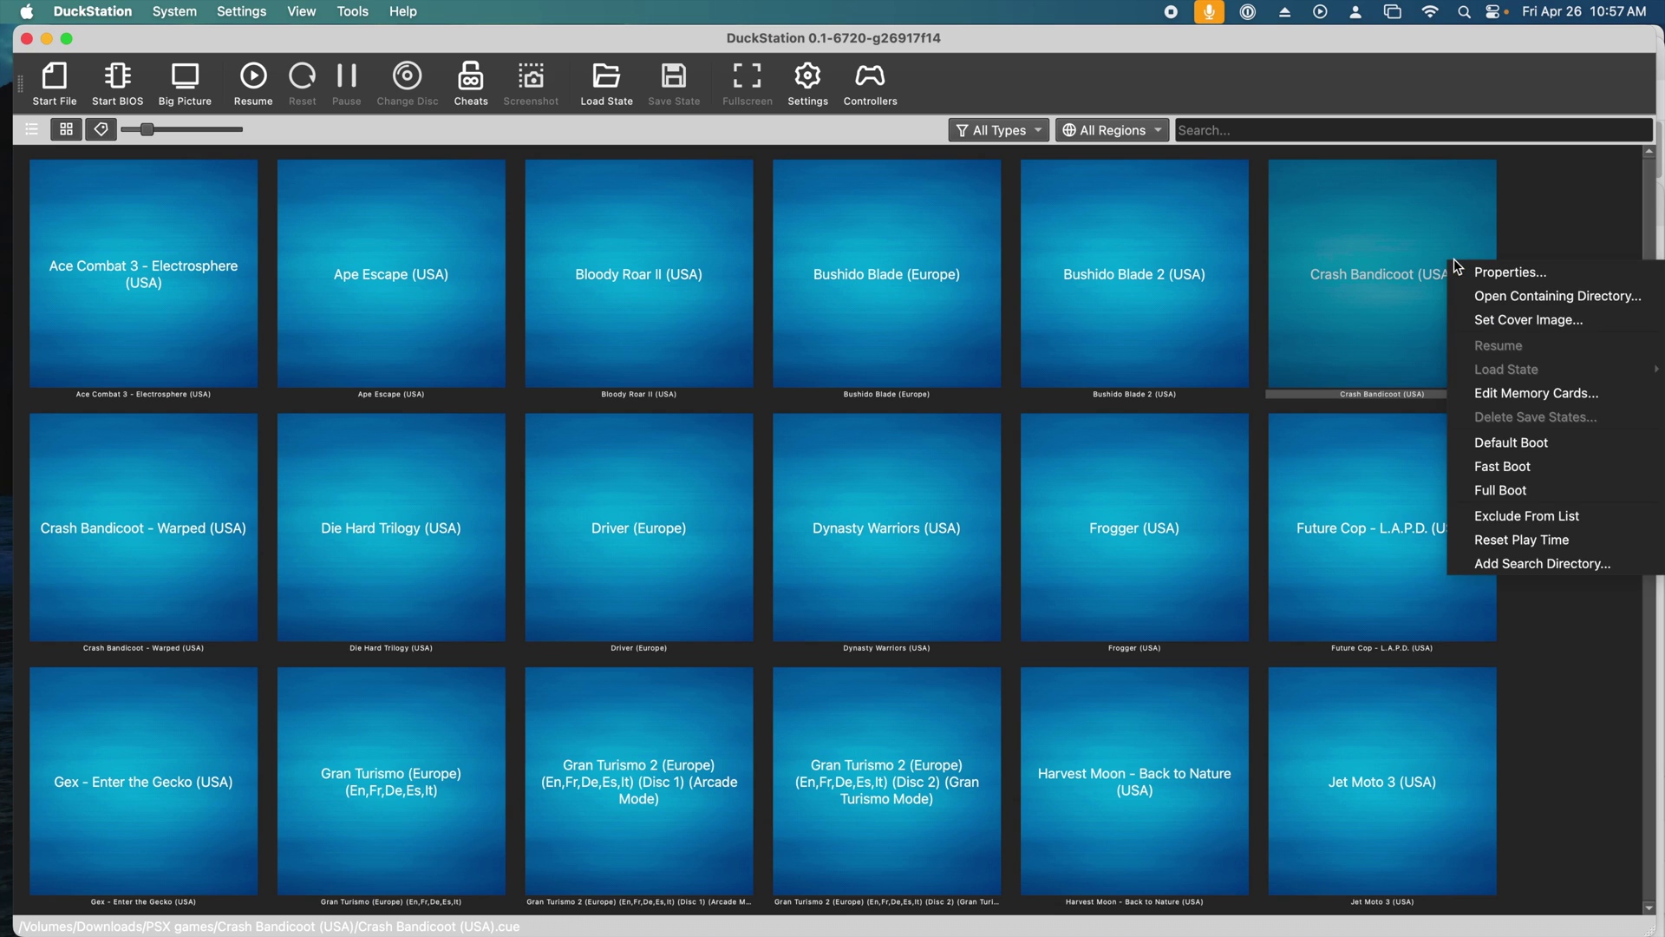
pyautogui.click(1575, 331)
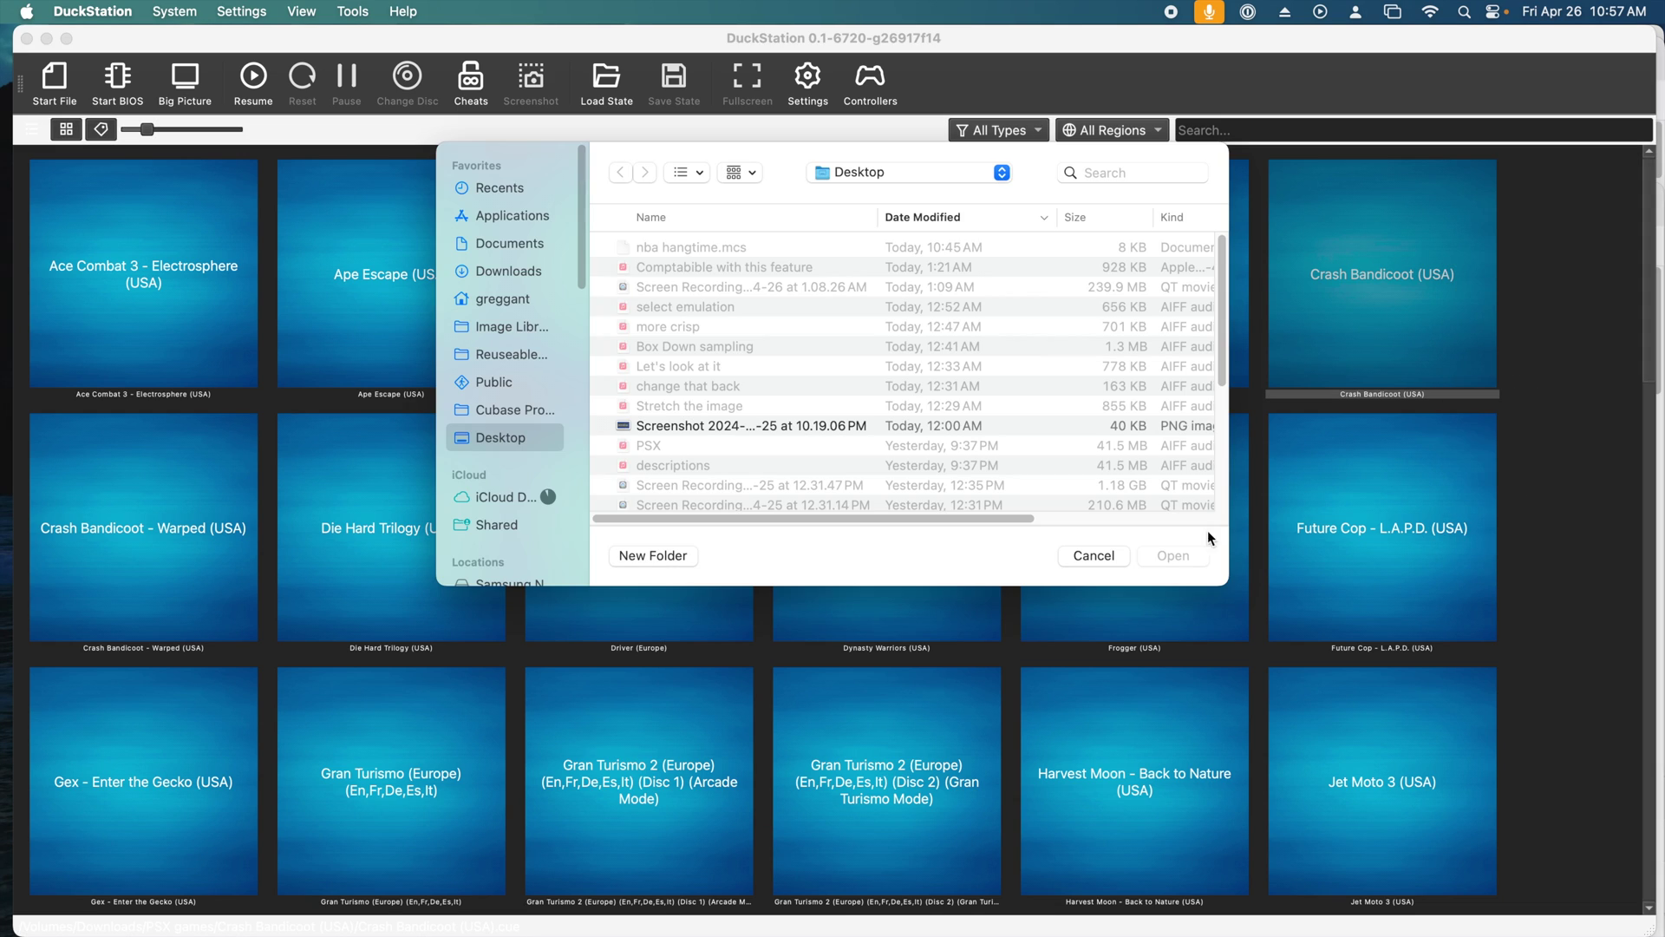
pyautogui.click(1100, 558)
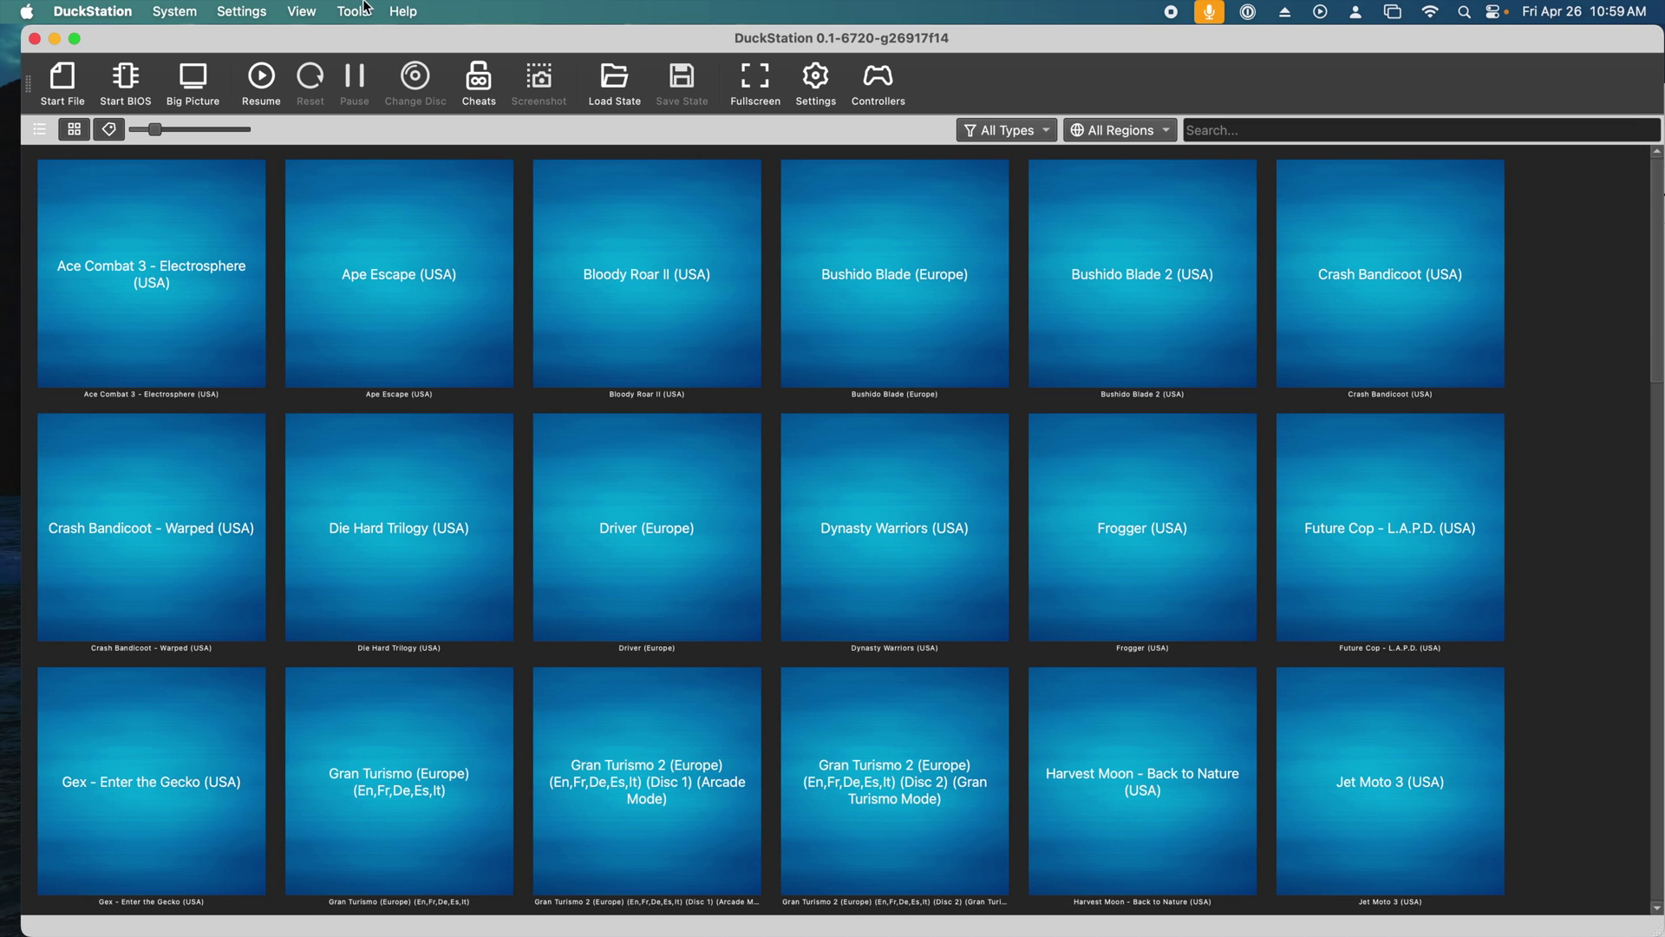
pyautogui.click(353, 11)
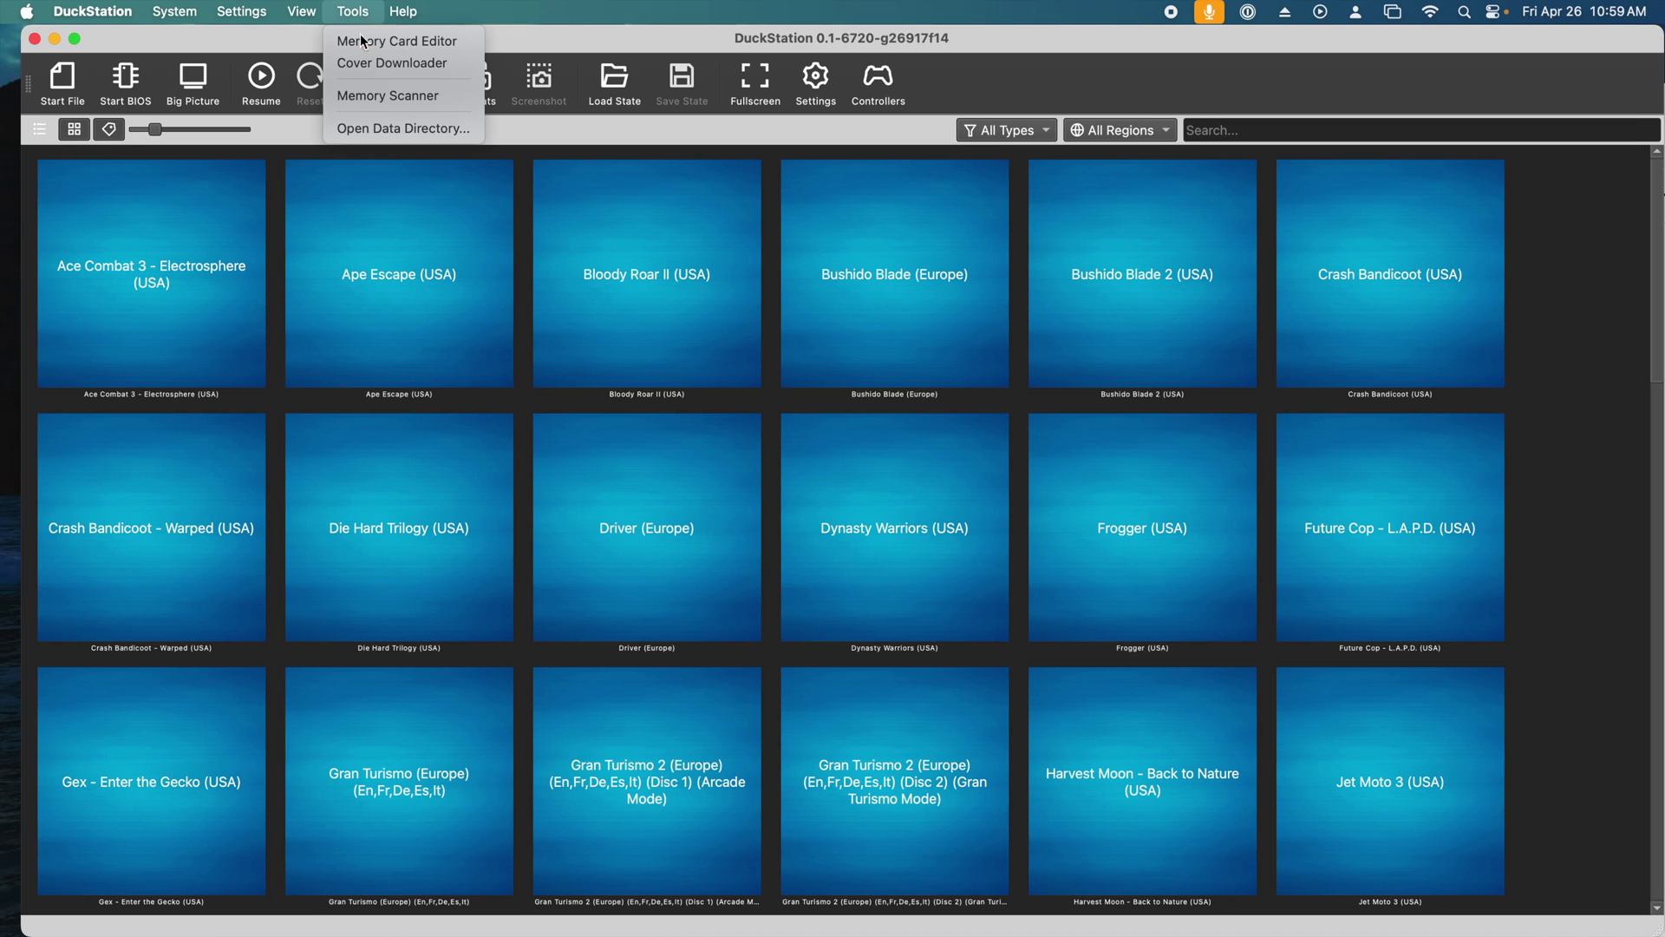
pyautogui.click(404, 63)
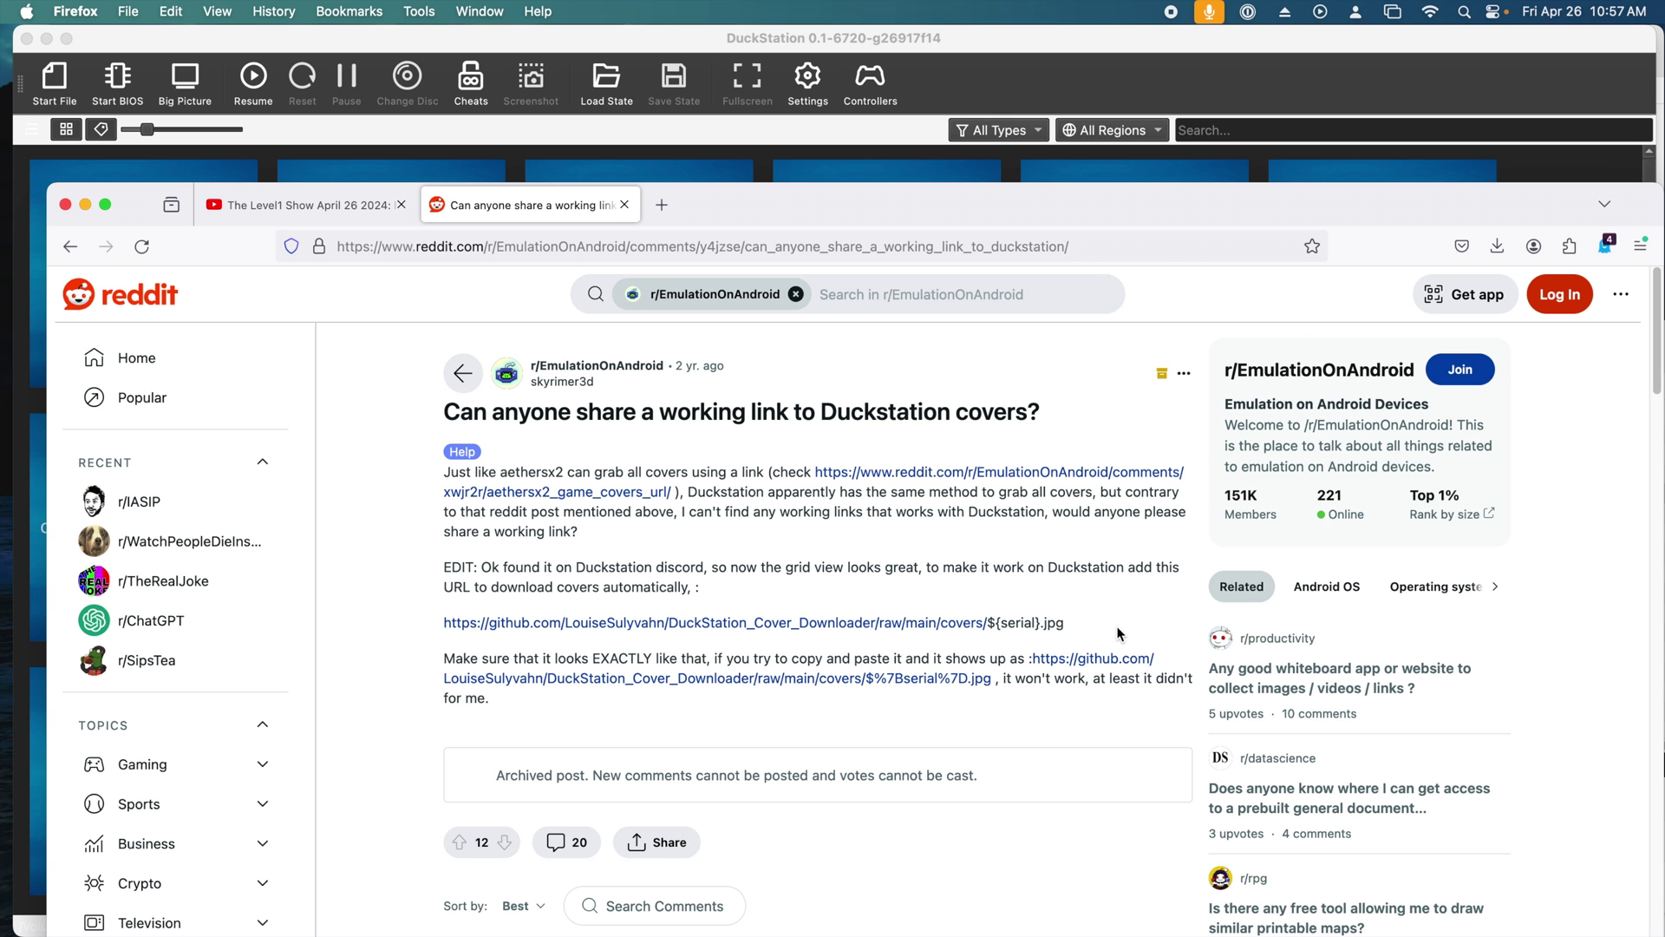
pyautogui.moveTo(443, 622); pyautogui.dragTo(387, 610)
pyautogui.click(1084, 636)
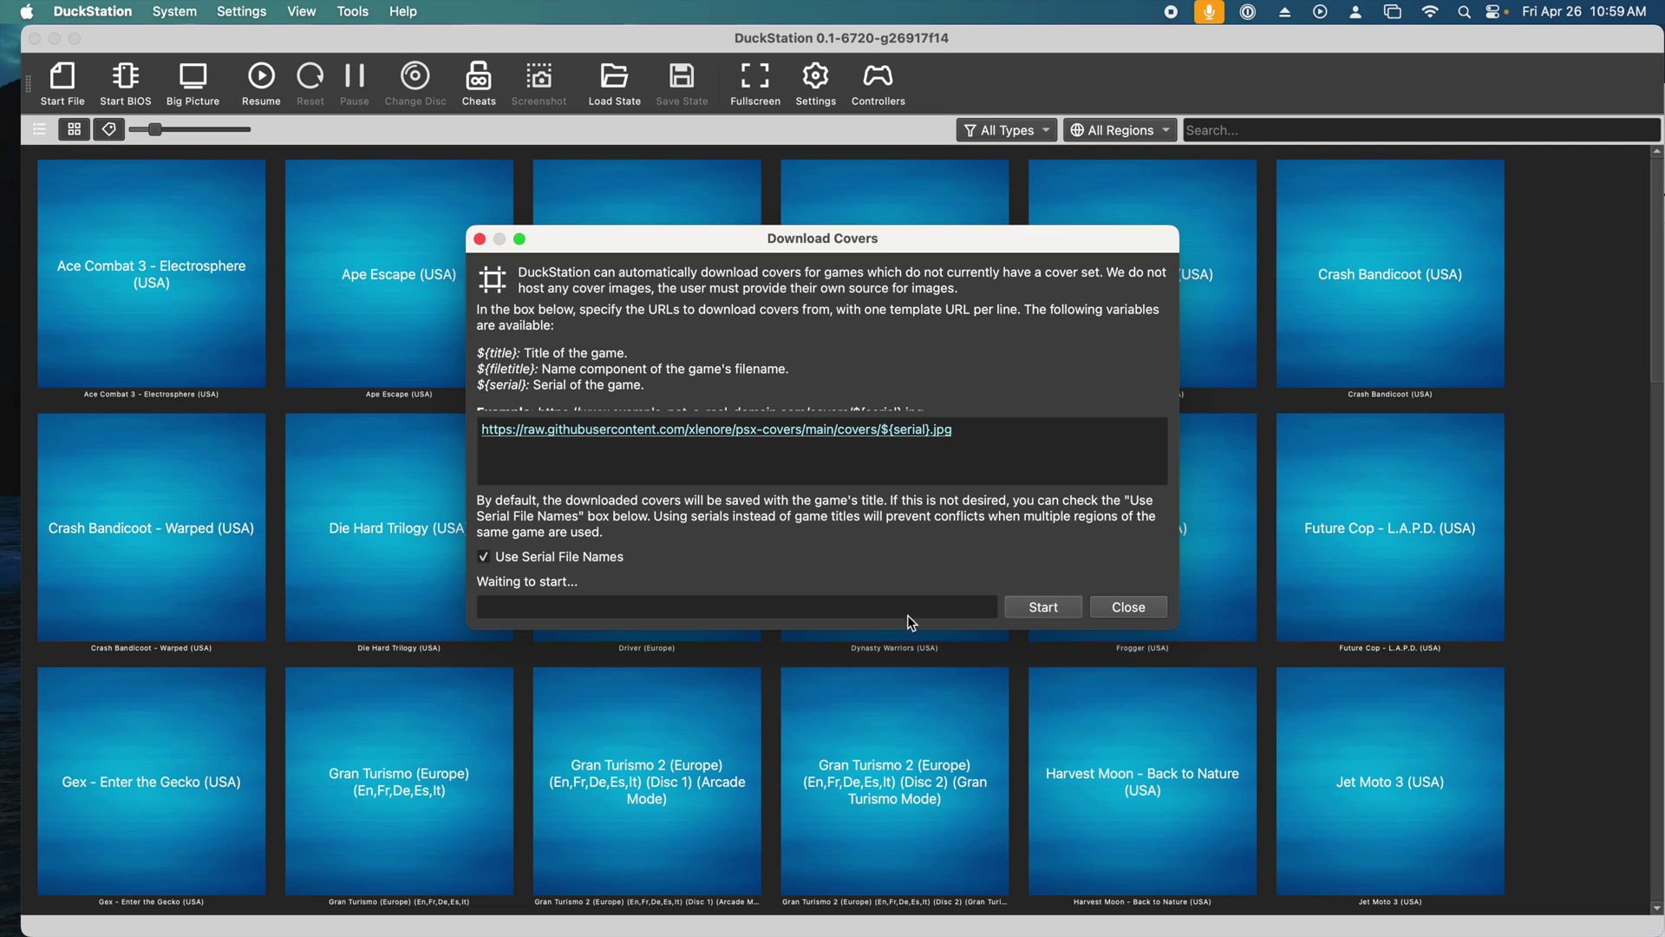
pyautogui.click(1072, 612)
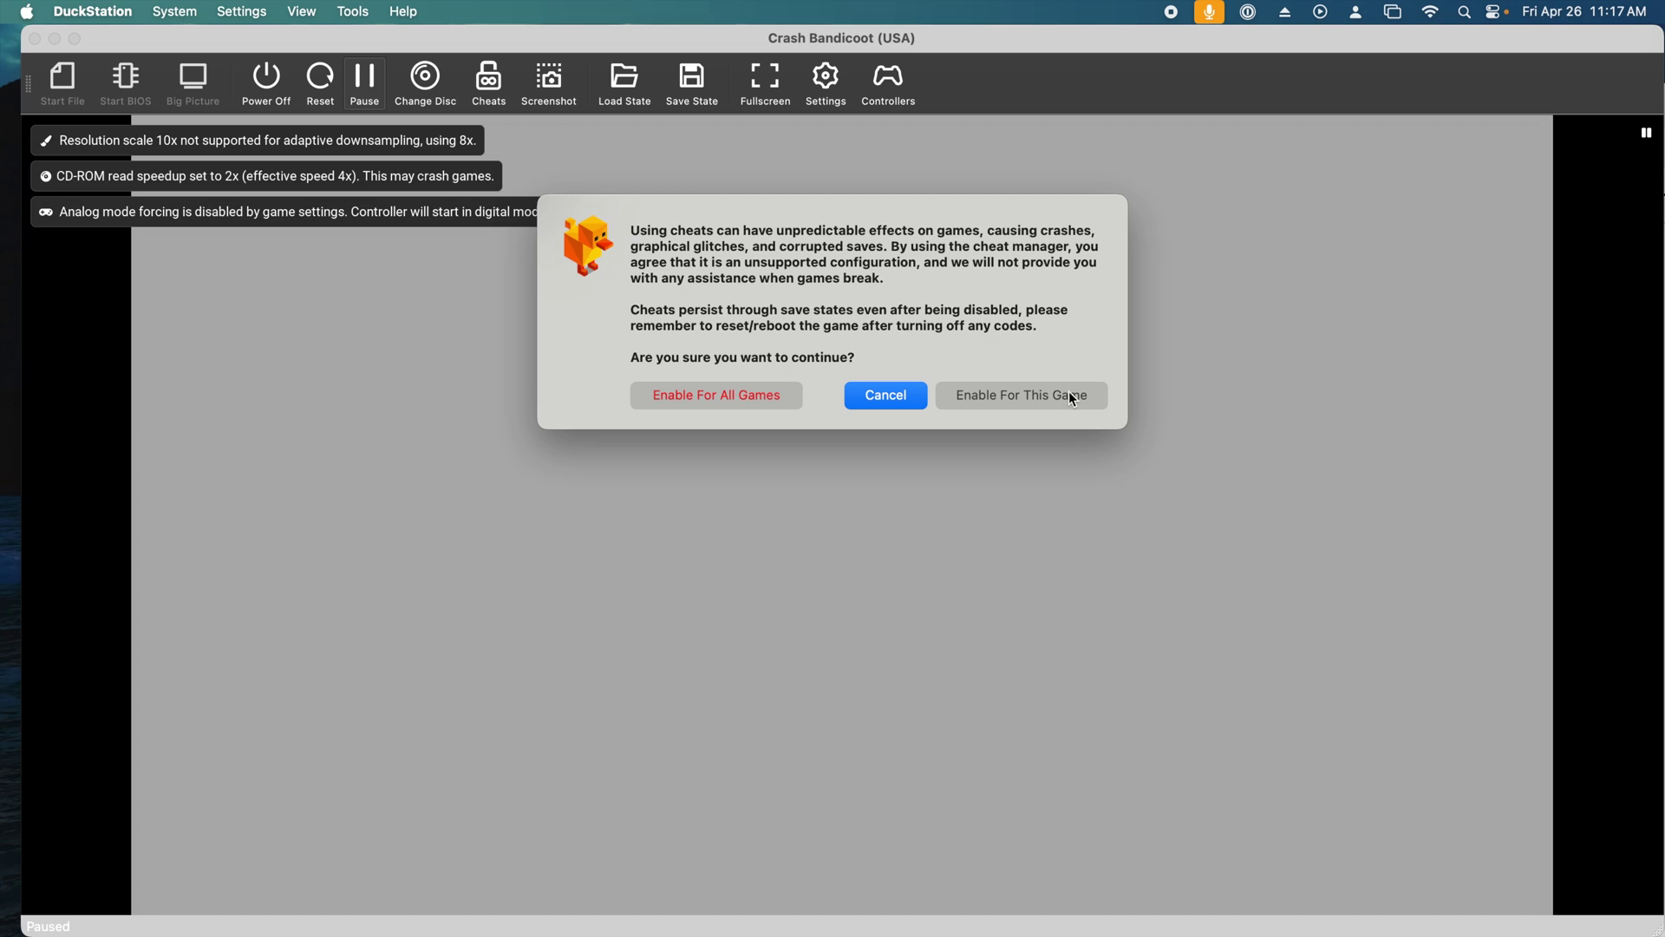
# Allow cheats for this game only, and enable Have All Tests Complete and 60 Frames Per Second in the Cheat Manager for Driver (Europe)
pyautogui.click(1073, 399)
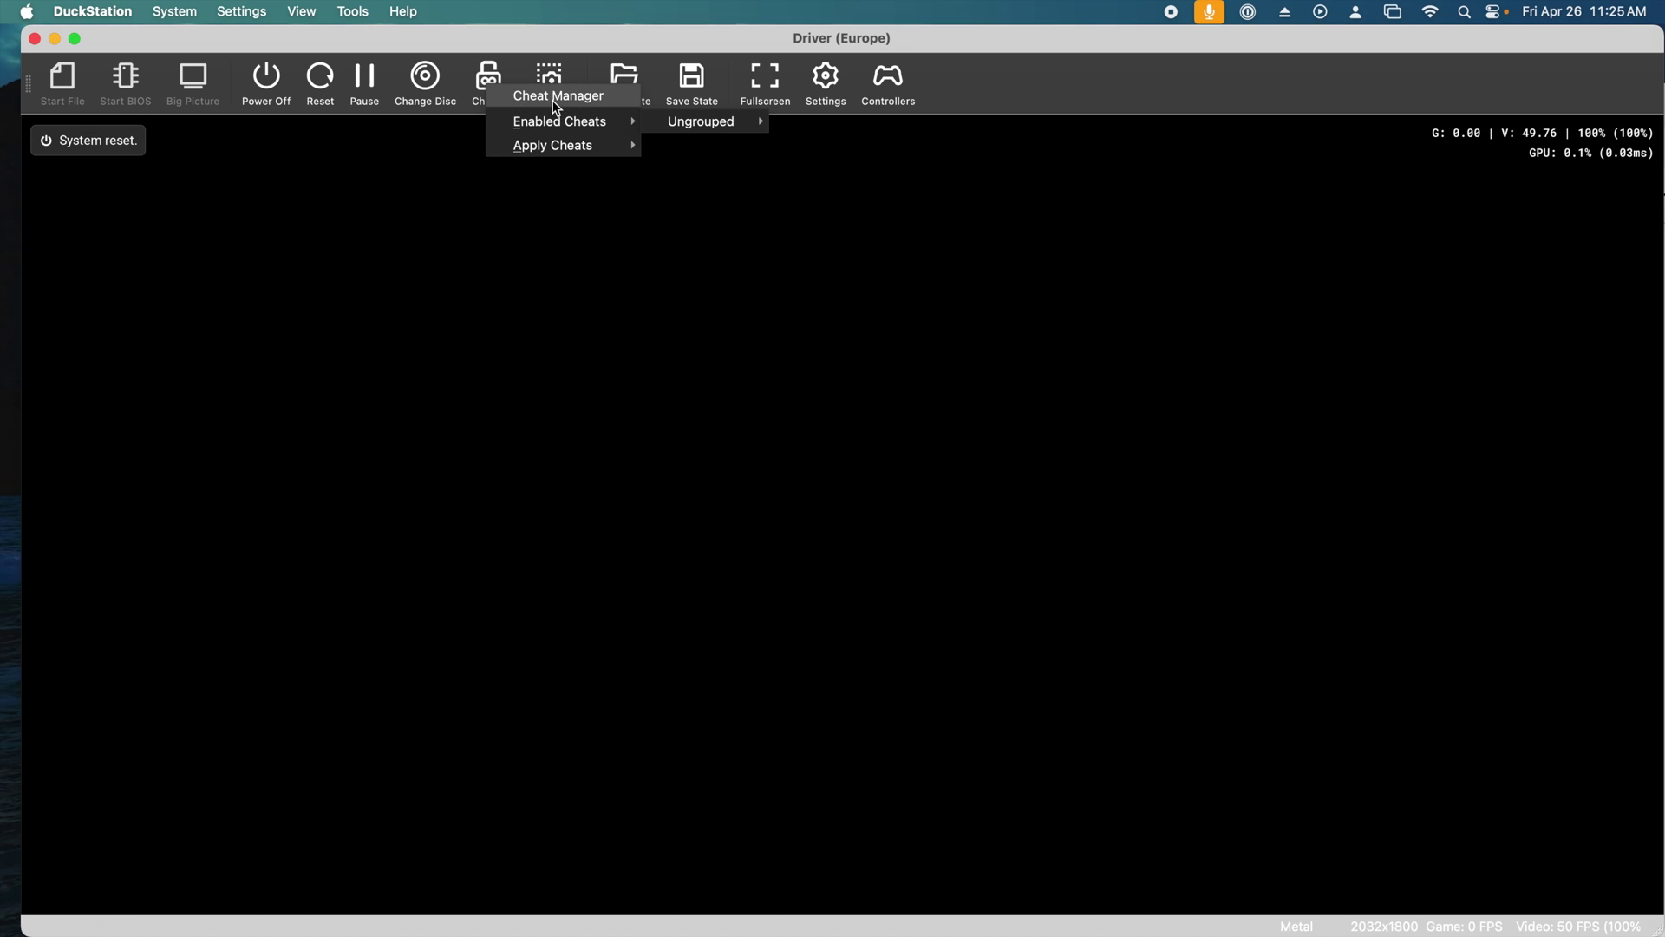
pyautogui.click(556, 103)
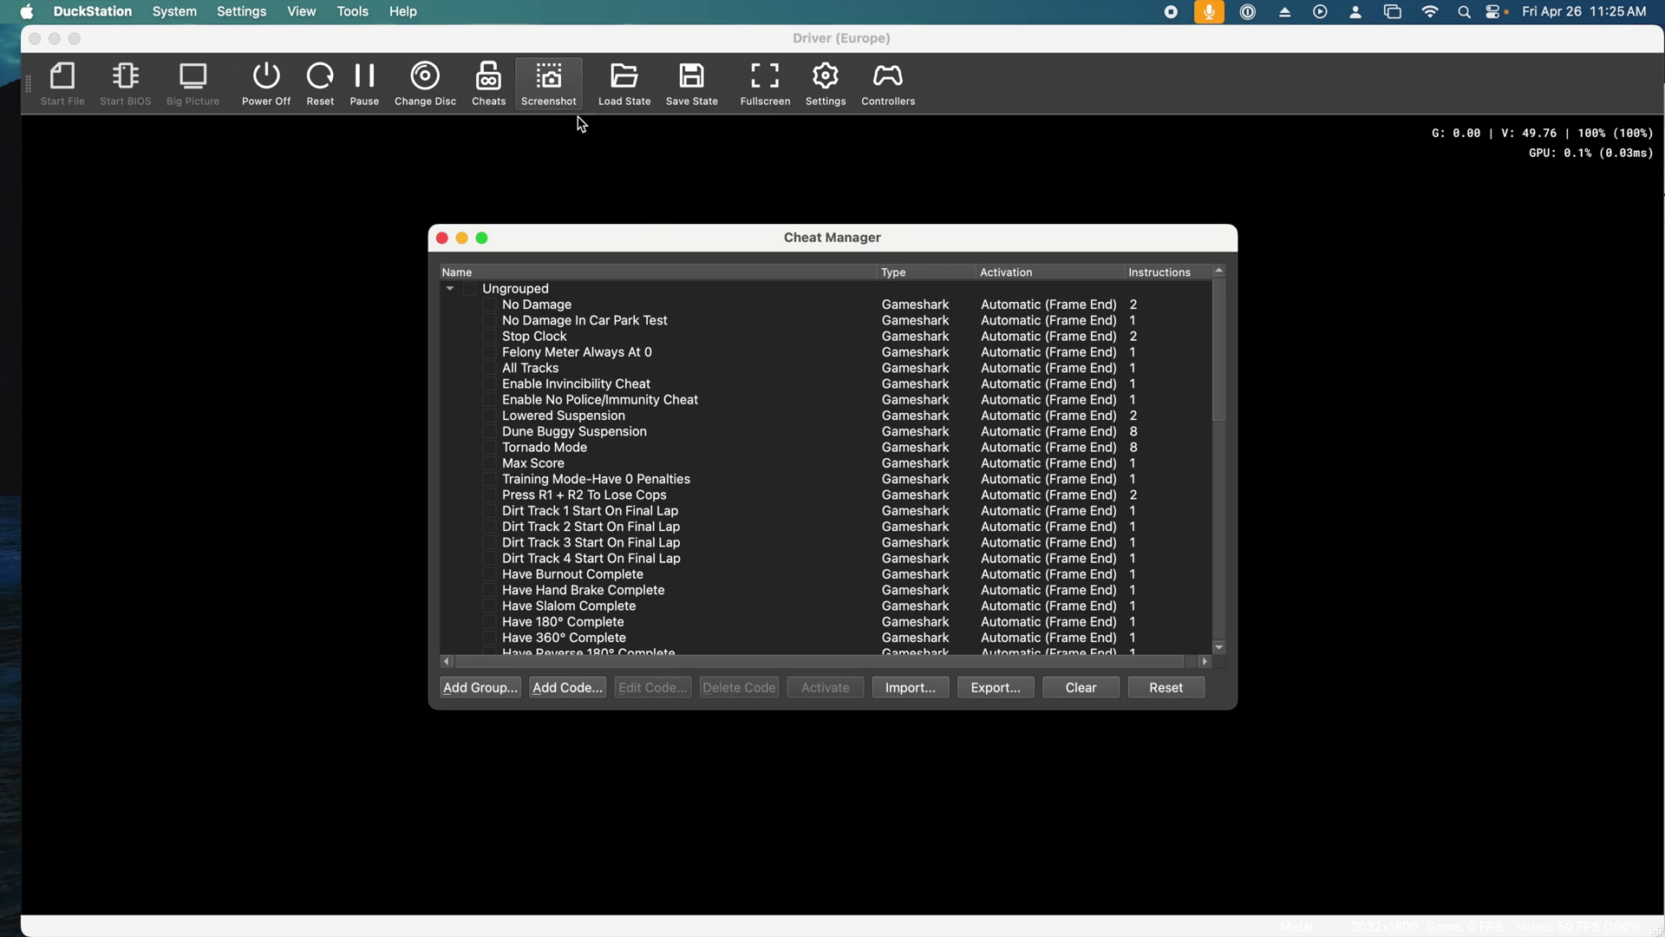
pyautogui.scroll(-5, 503, 546)
pyautogui.scroll(-2, 506, 562)
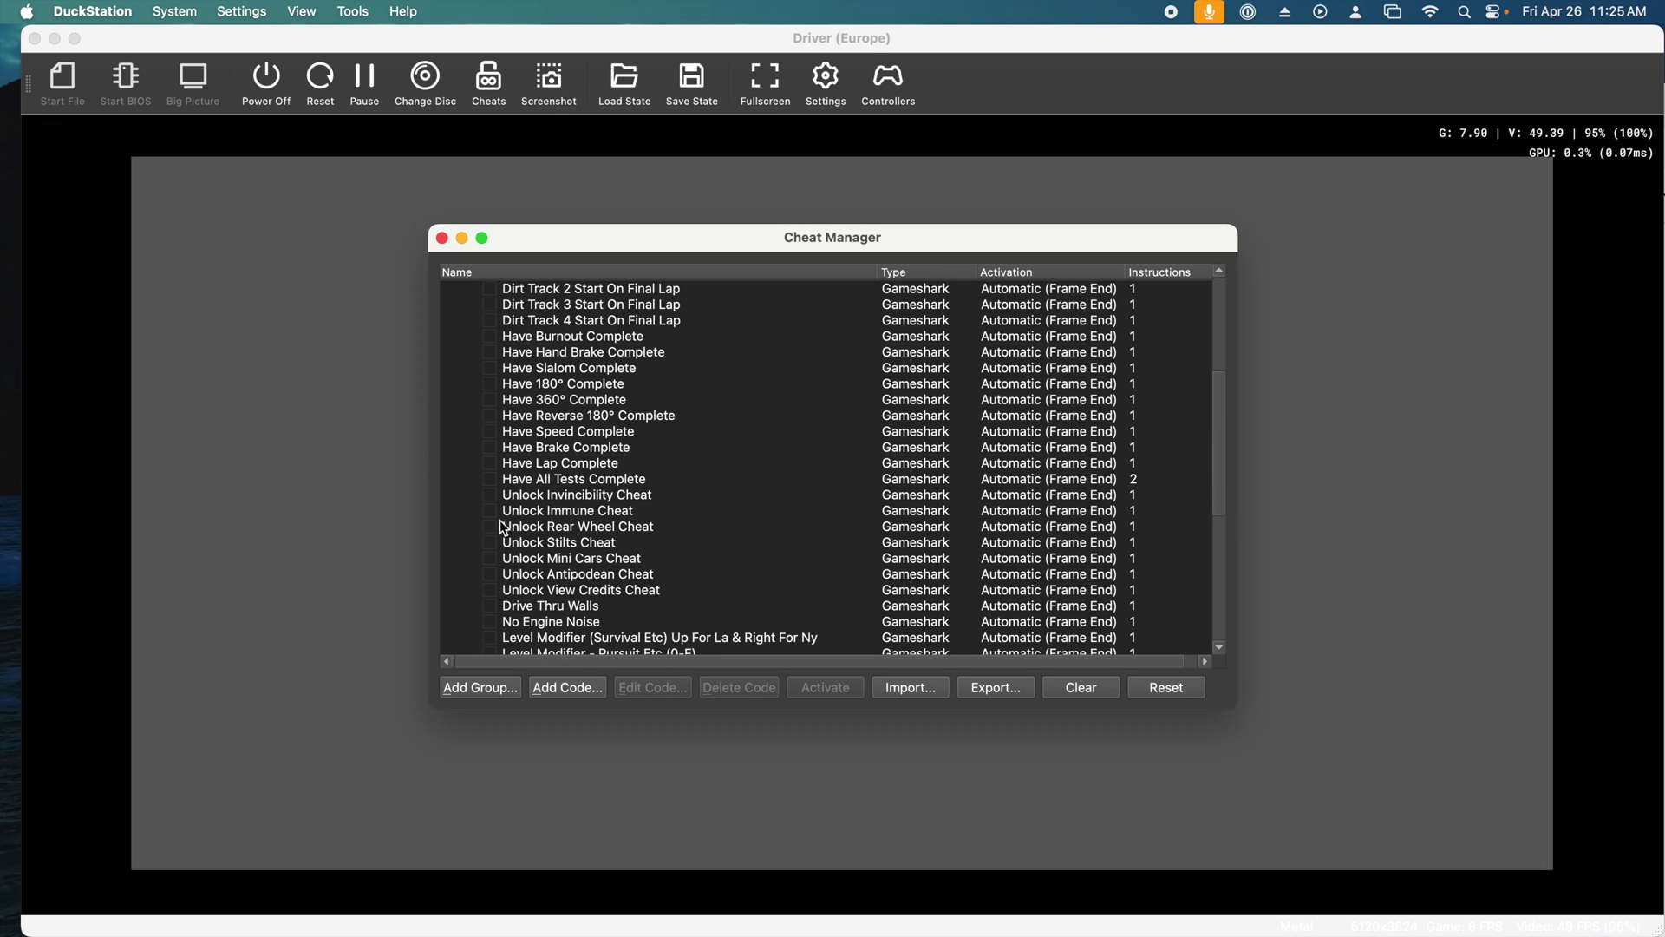
pyautogui.click(489, 479)
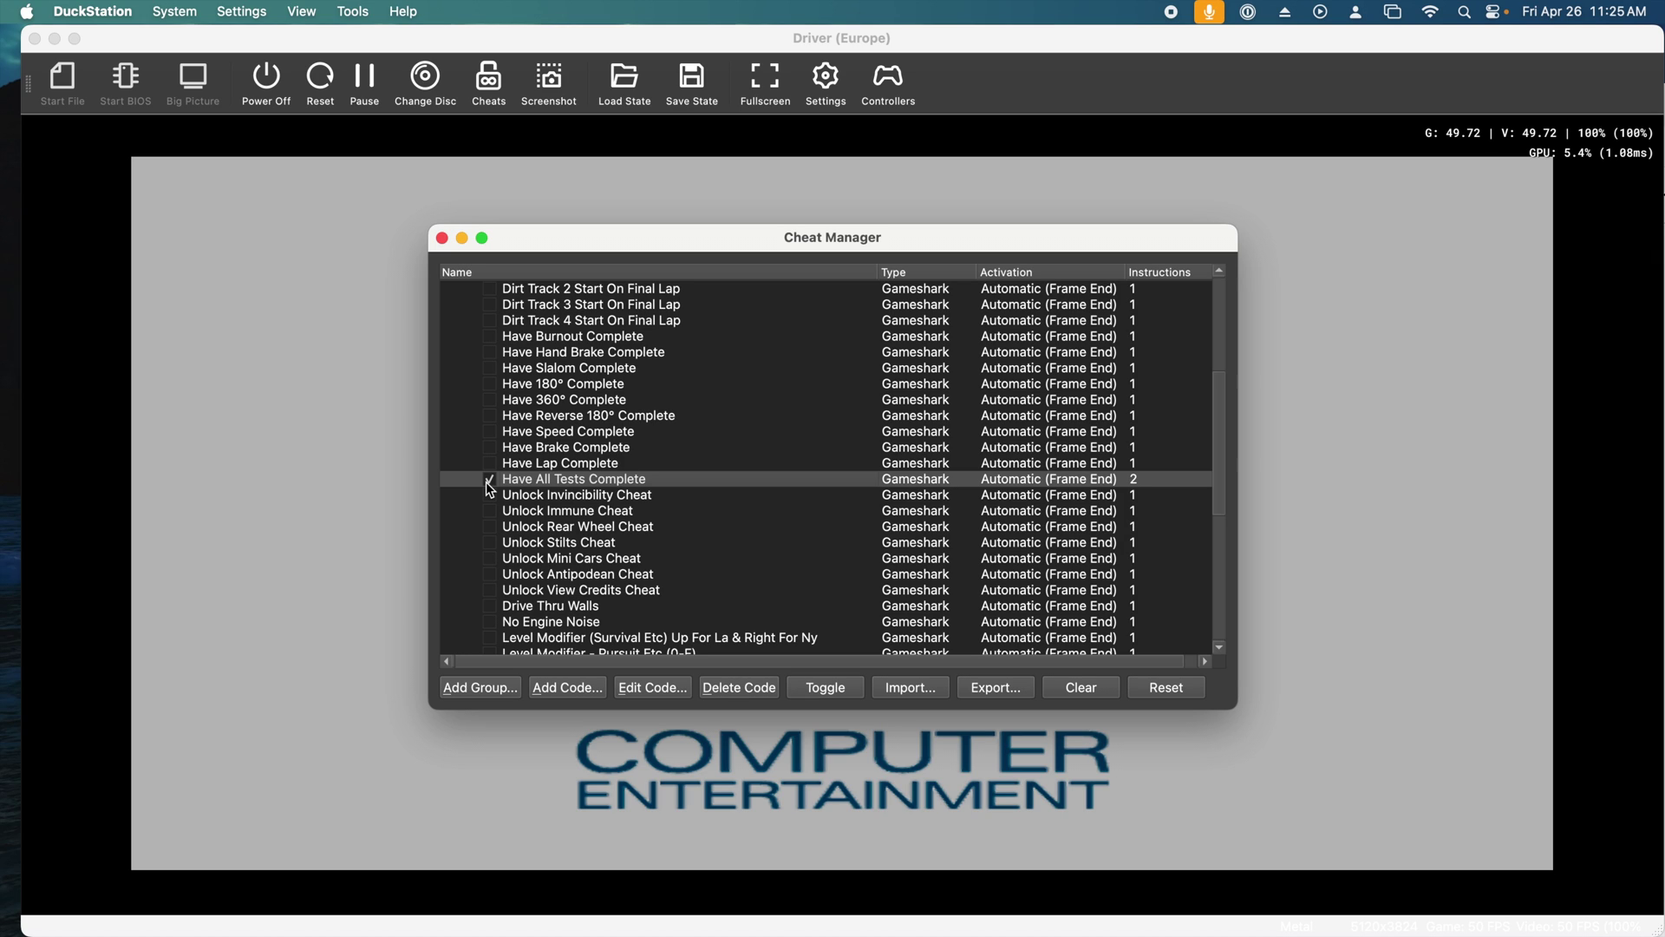
pyautogui.scroll(-7, 512, 529)
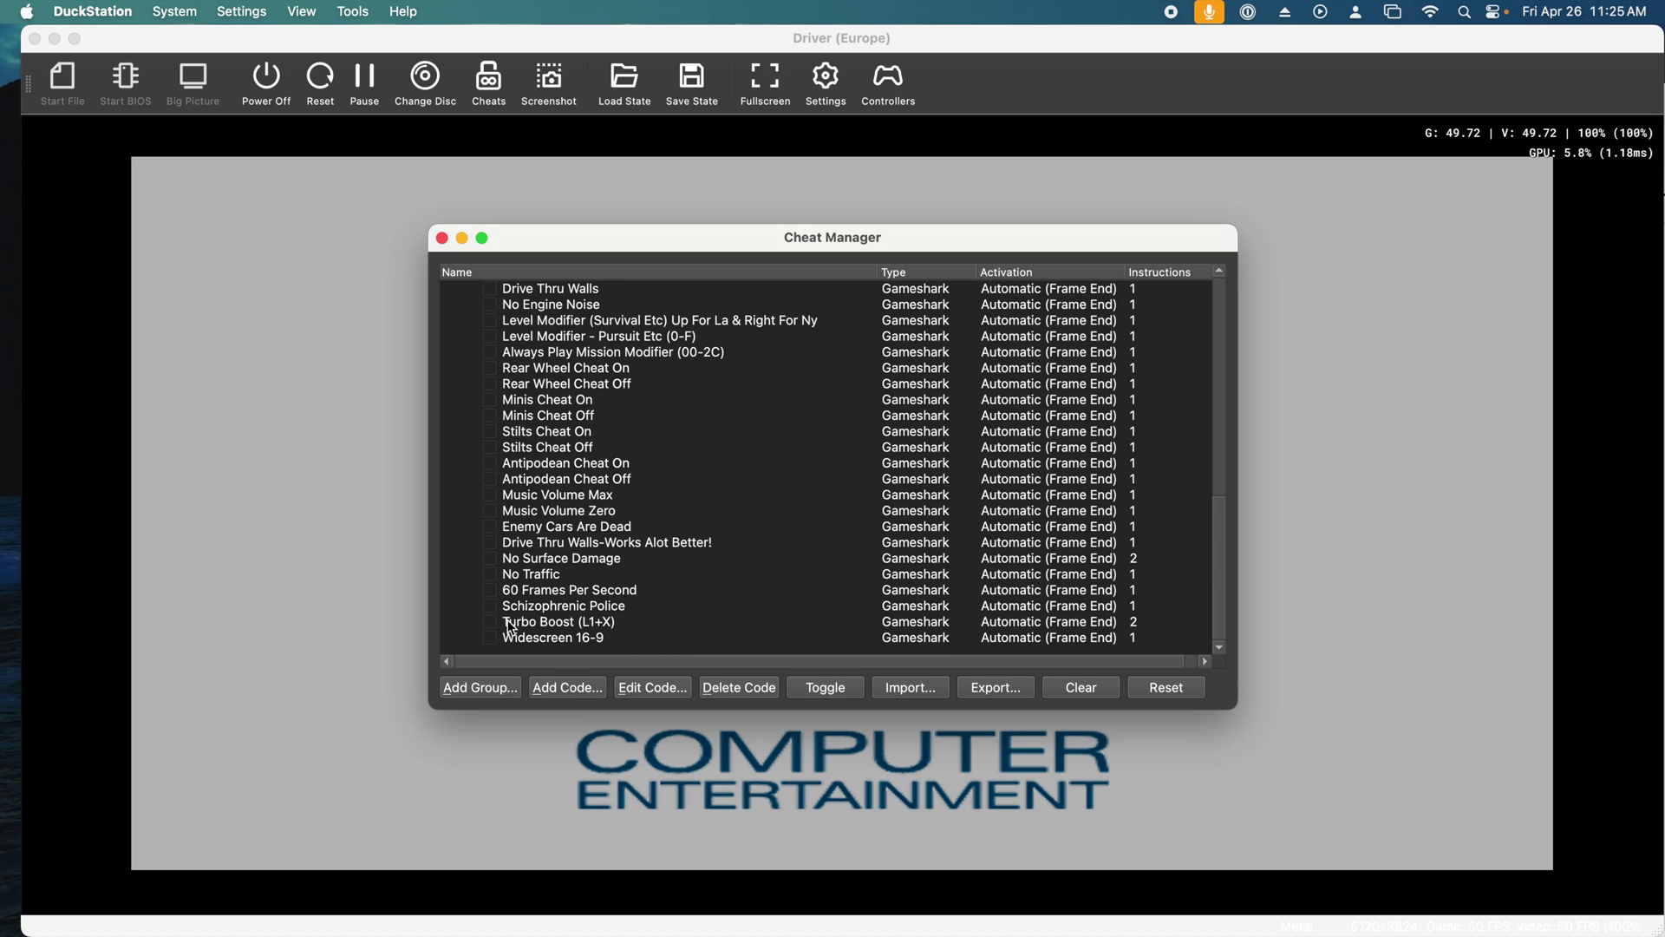
pyautogui.click(490, 590)
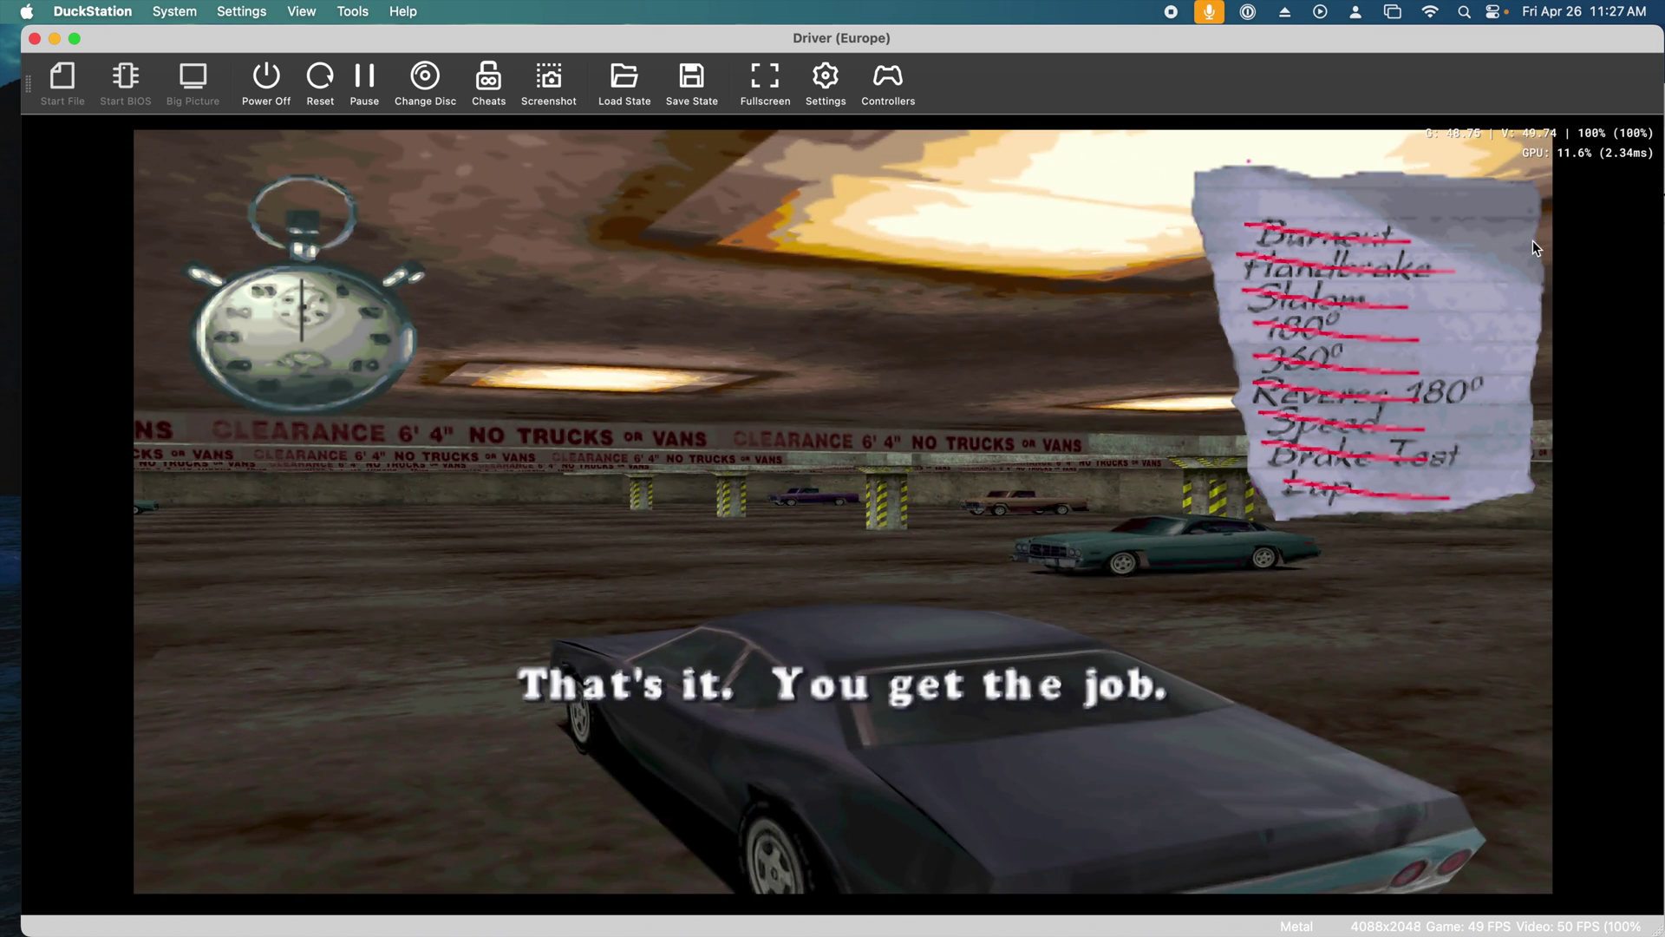
# Choose Save Game in Driver's Mission Over menu, pick the first block of the Slot 1 memory card and proceed through the save name entry
pyautogui.press('Down')
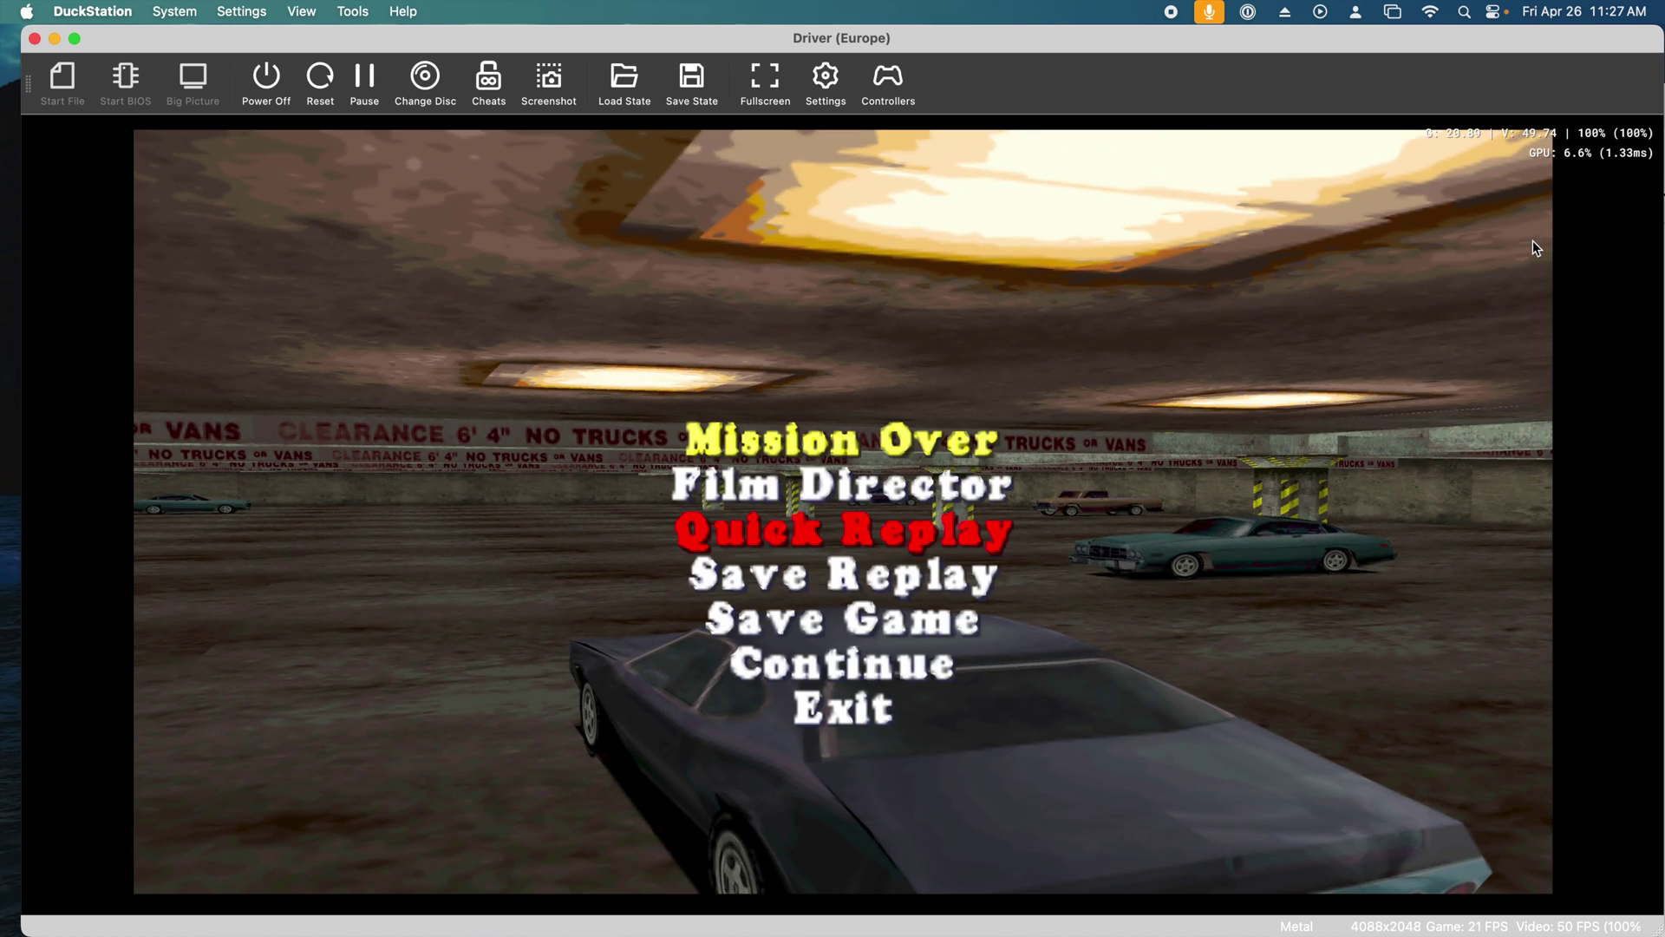
pyautogui.press('Down')
pyautogui.press('Down')
pyautogui.press('Up')
pyautogui.press('Return')
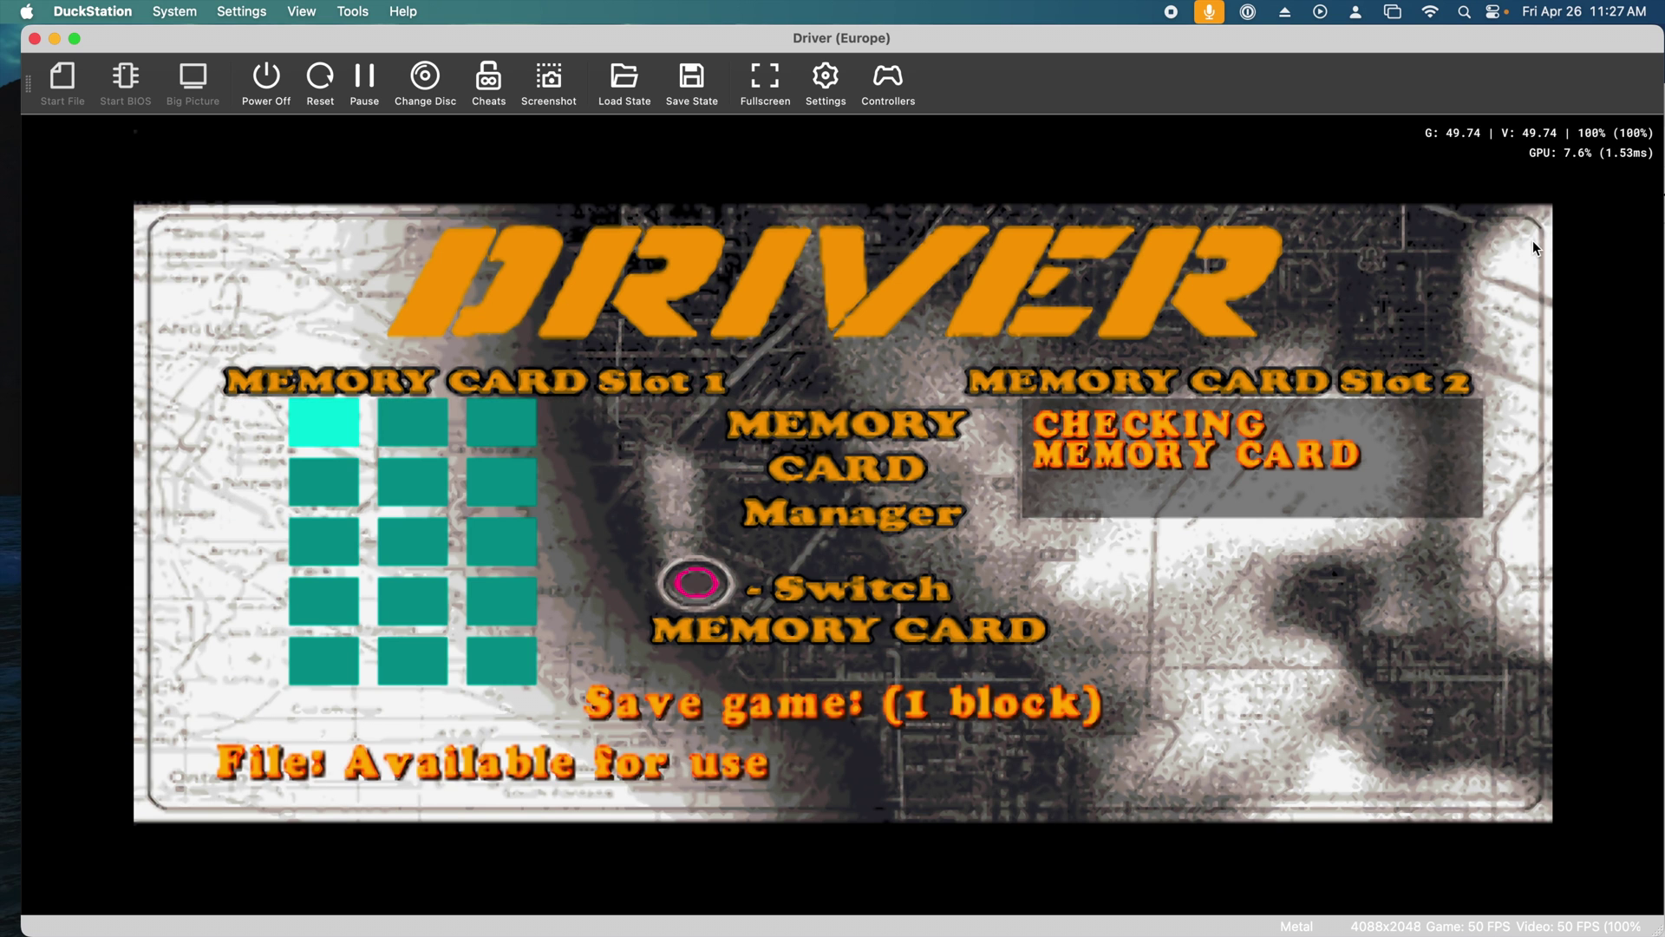
pyautogui.press('Return')
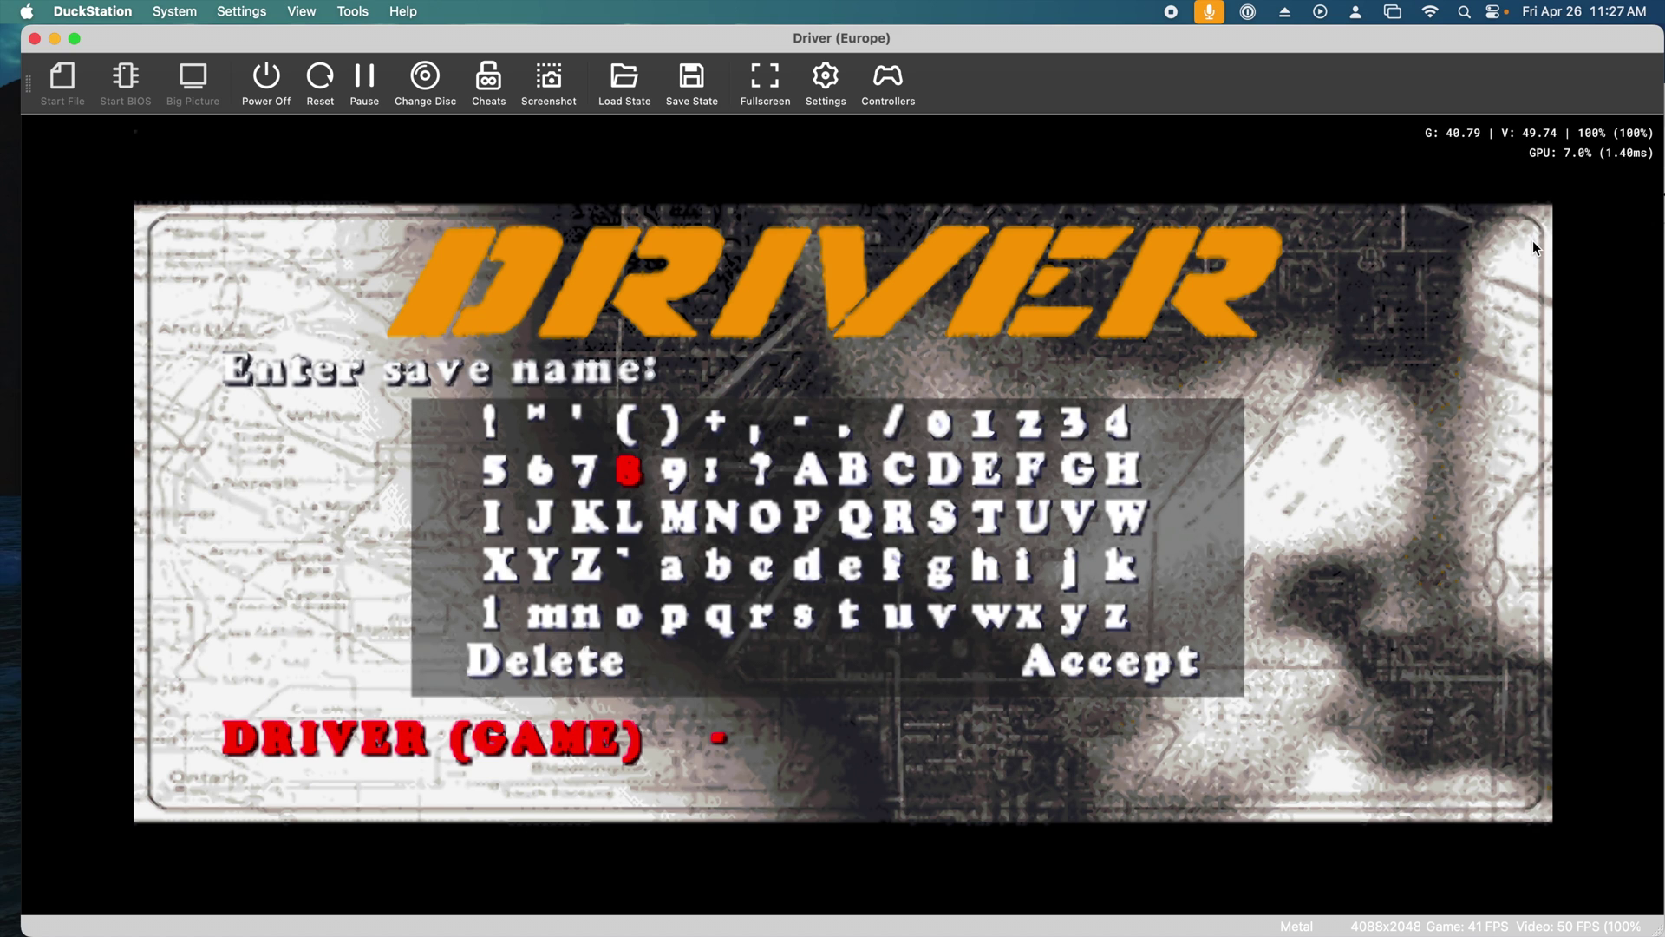
pyautogui.press('Down')
pyautogui.press('Left')
pyautogui.press('Left')
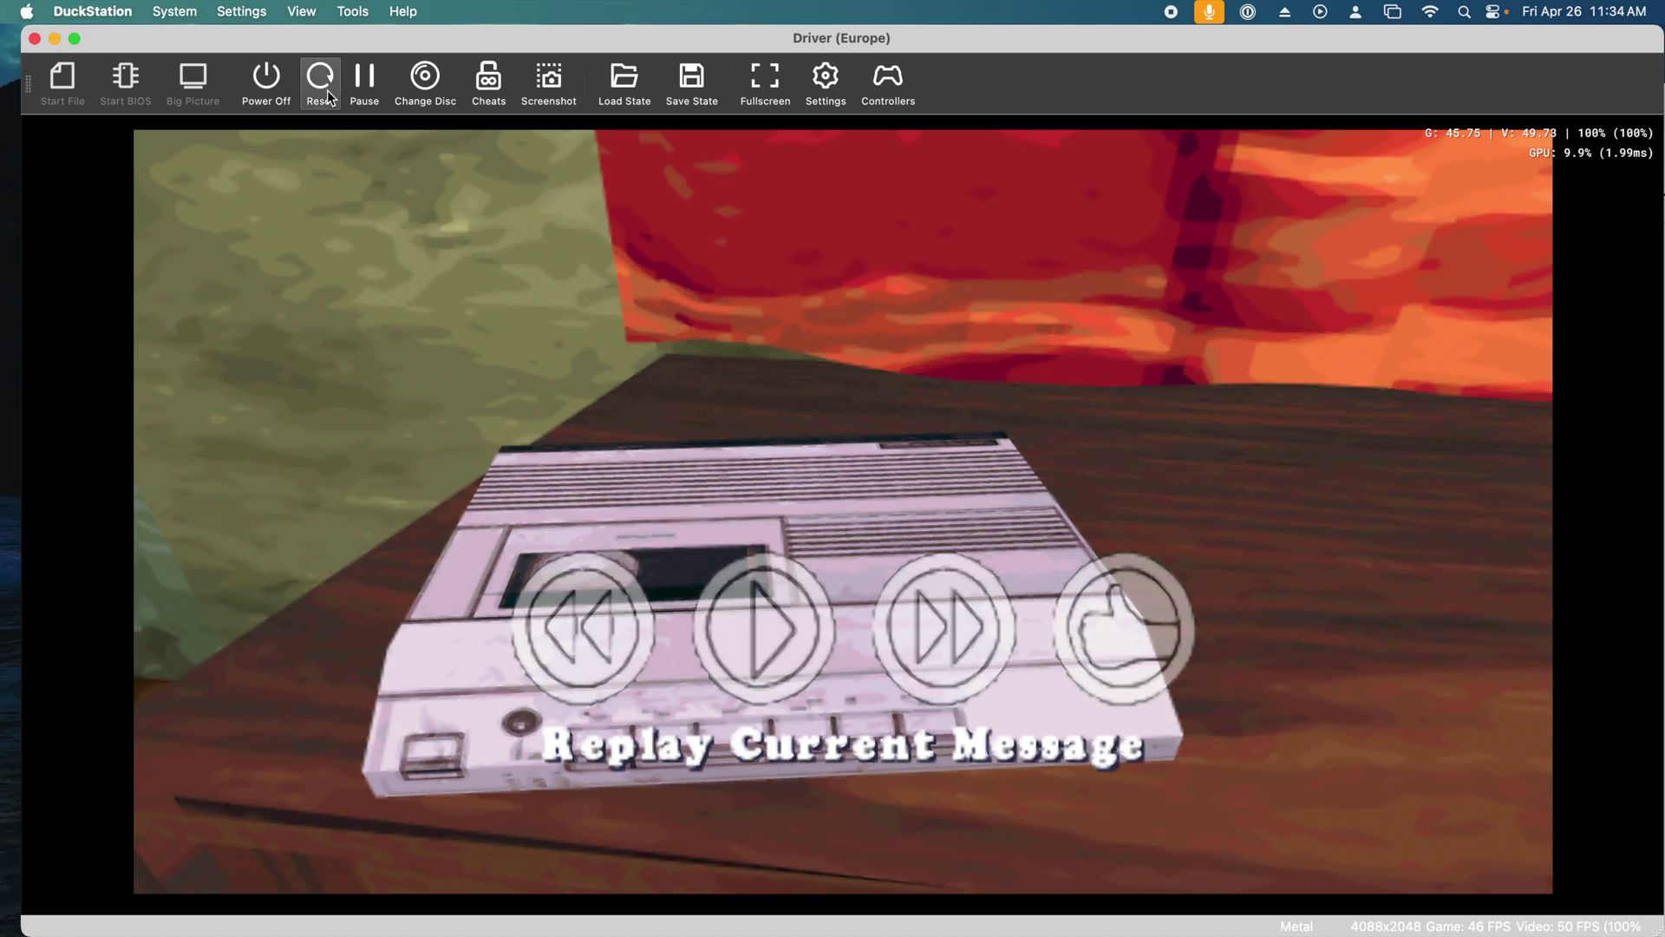
# Power off Driver (Europe) with Save State For Resume enabled, and relaunch it from the resume save state
pyautogui.click(269, 84)
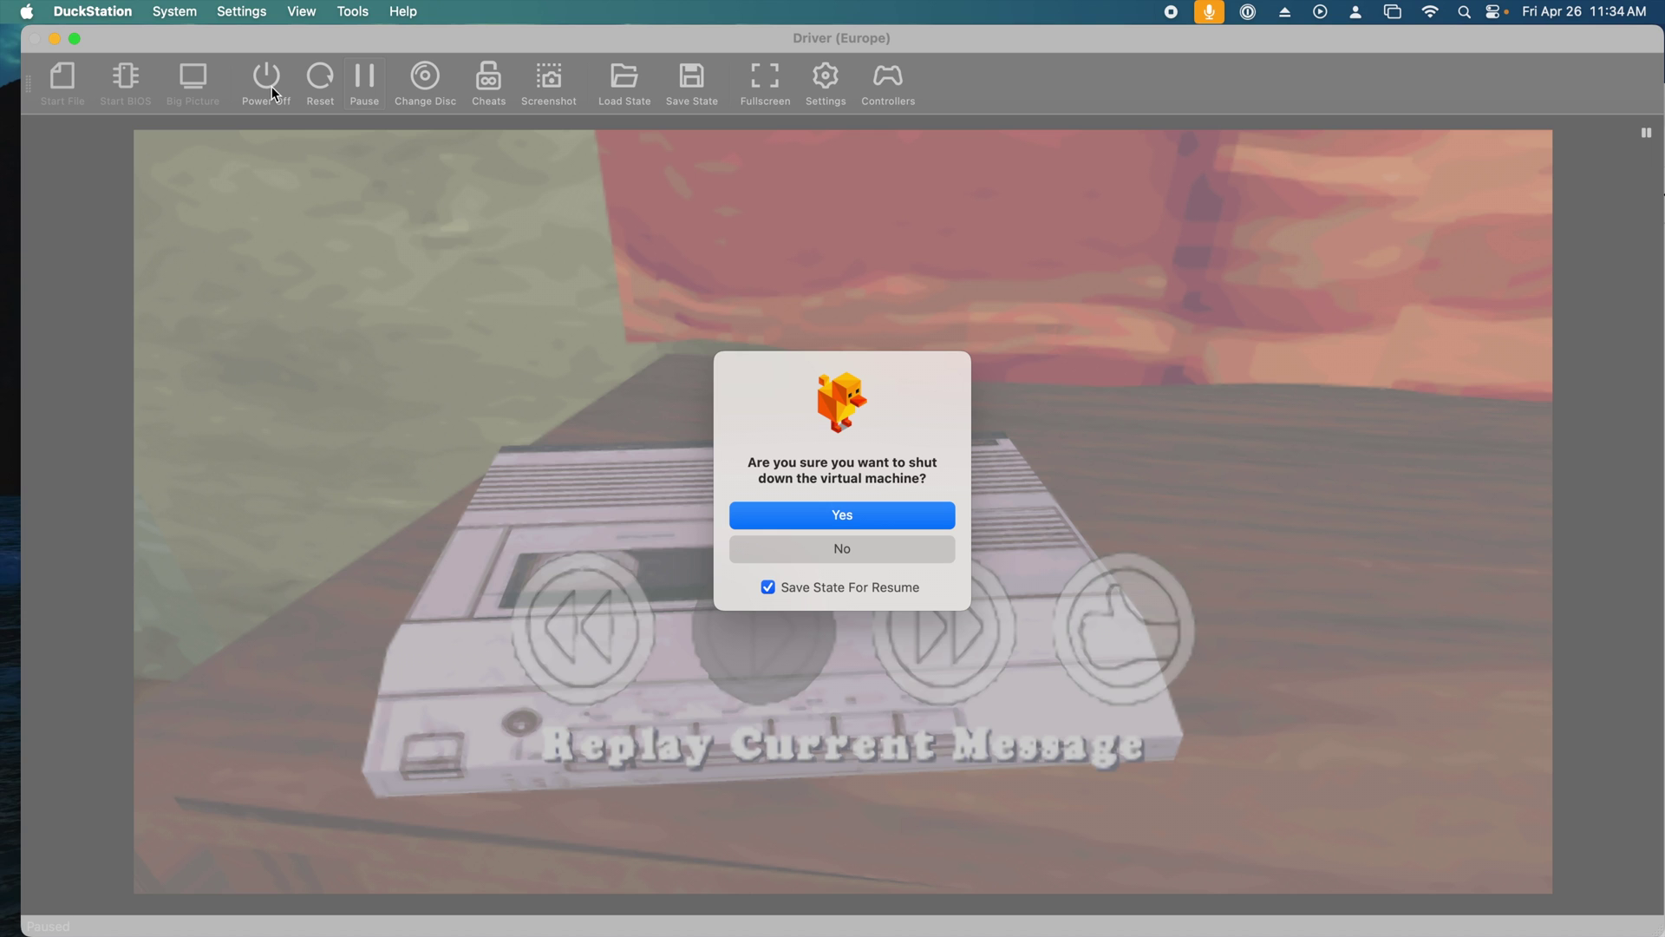
pyautogui.click(895, 524)
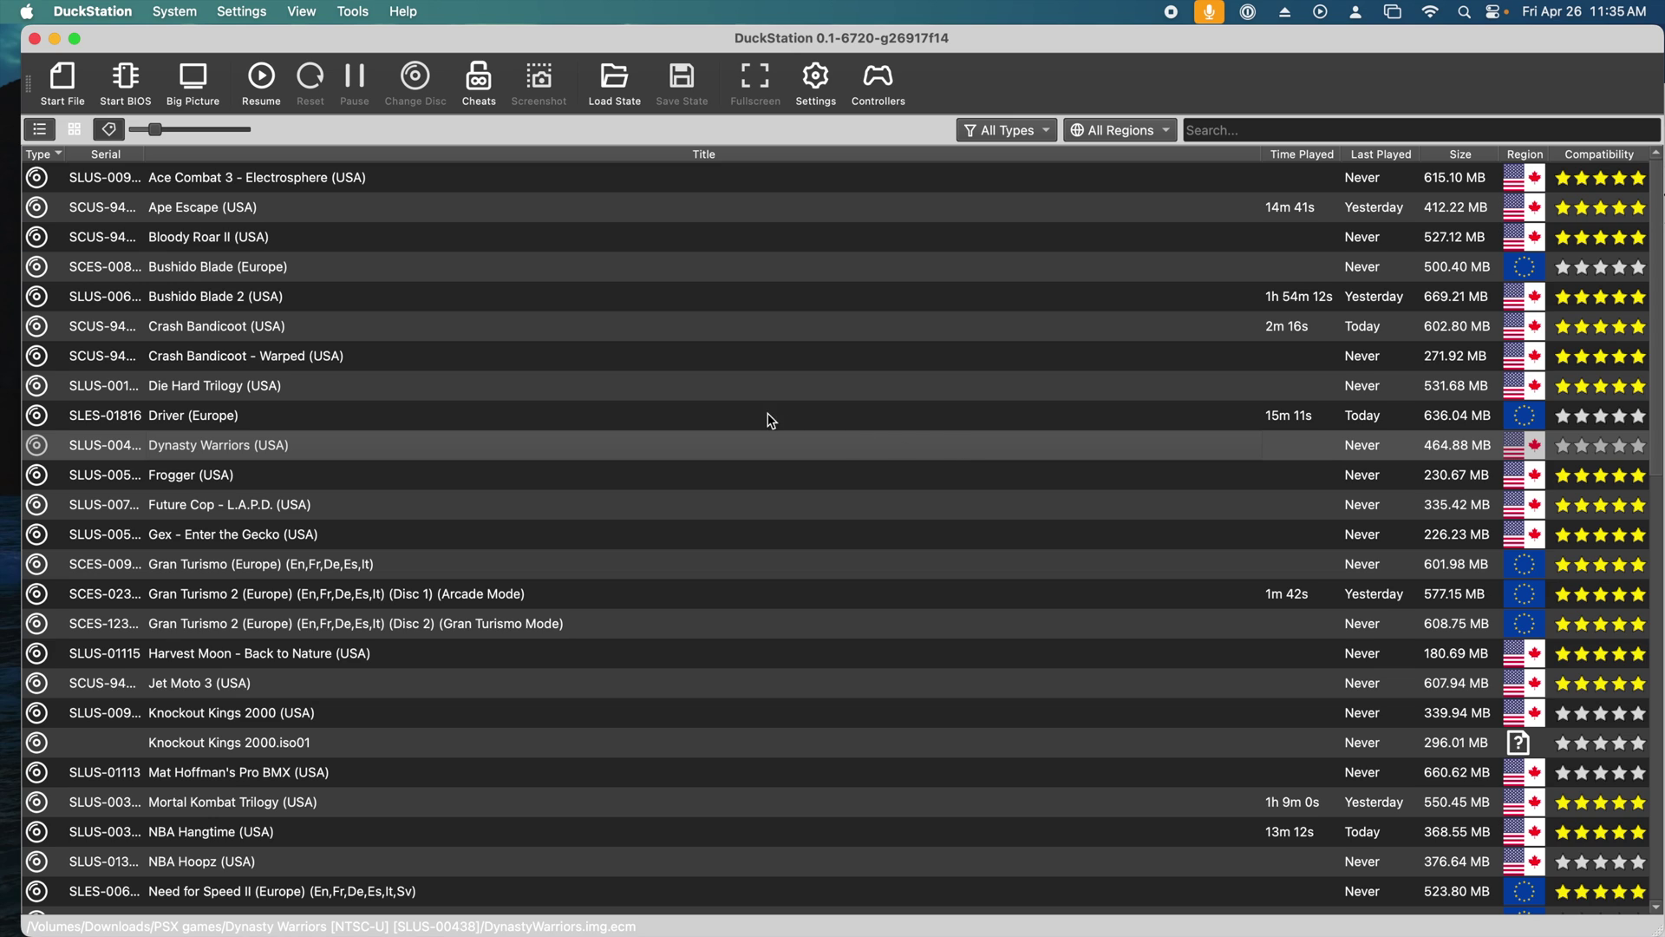
pyautogui.doubleClick(768, 414)
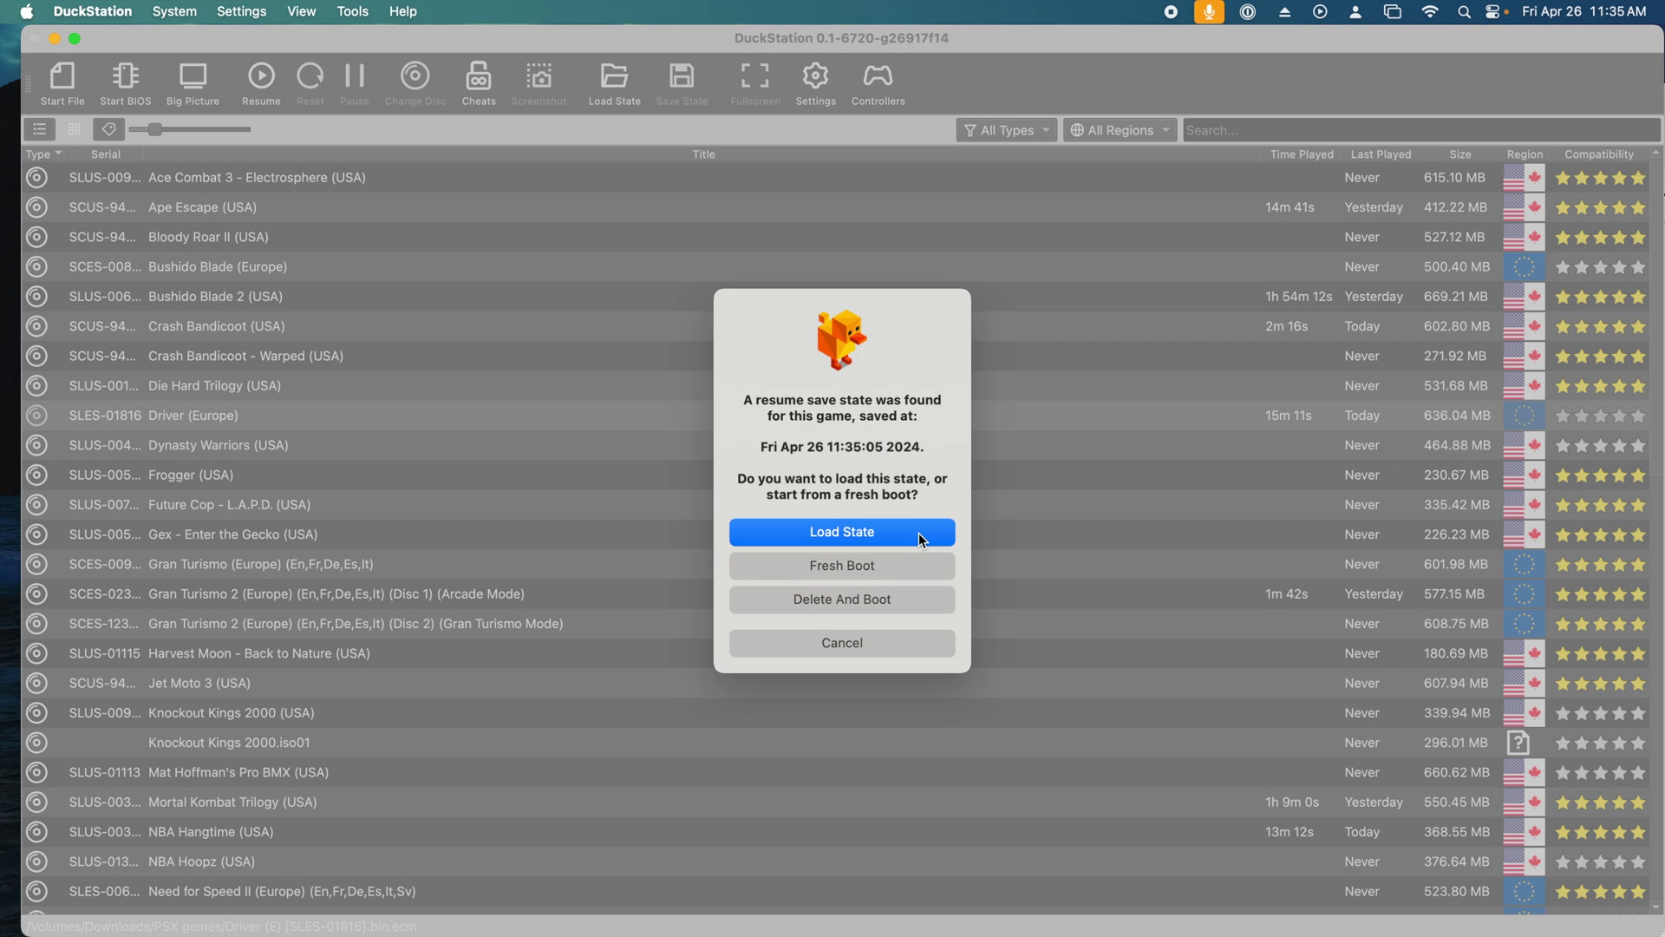
pyautogui.click(919, 533)
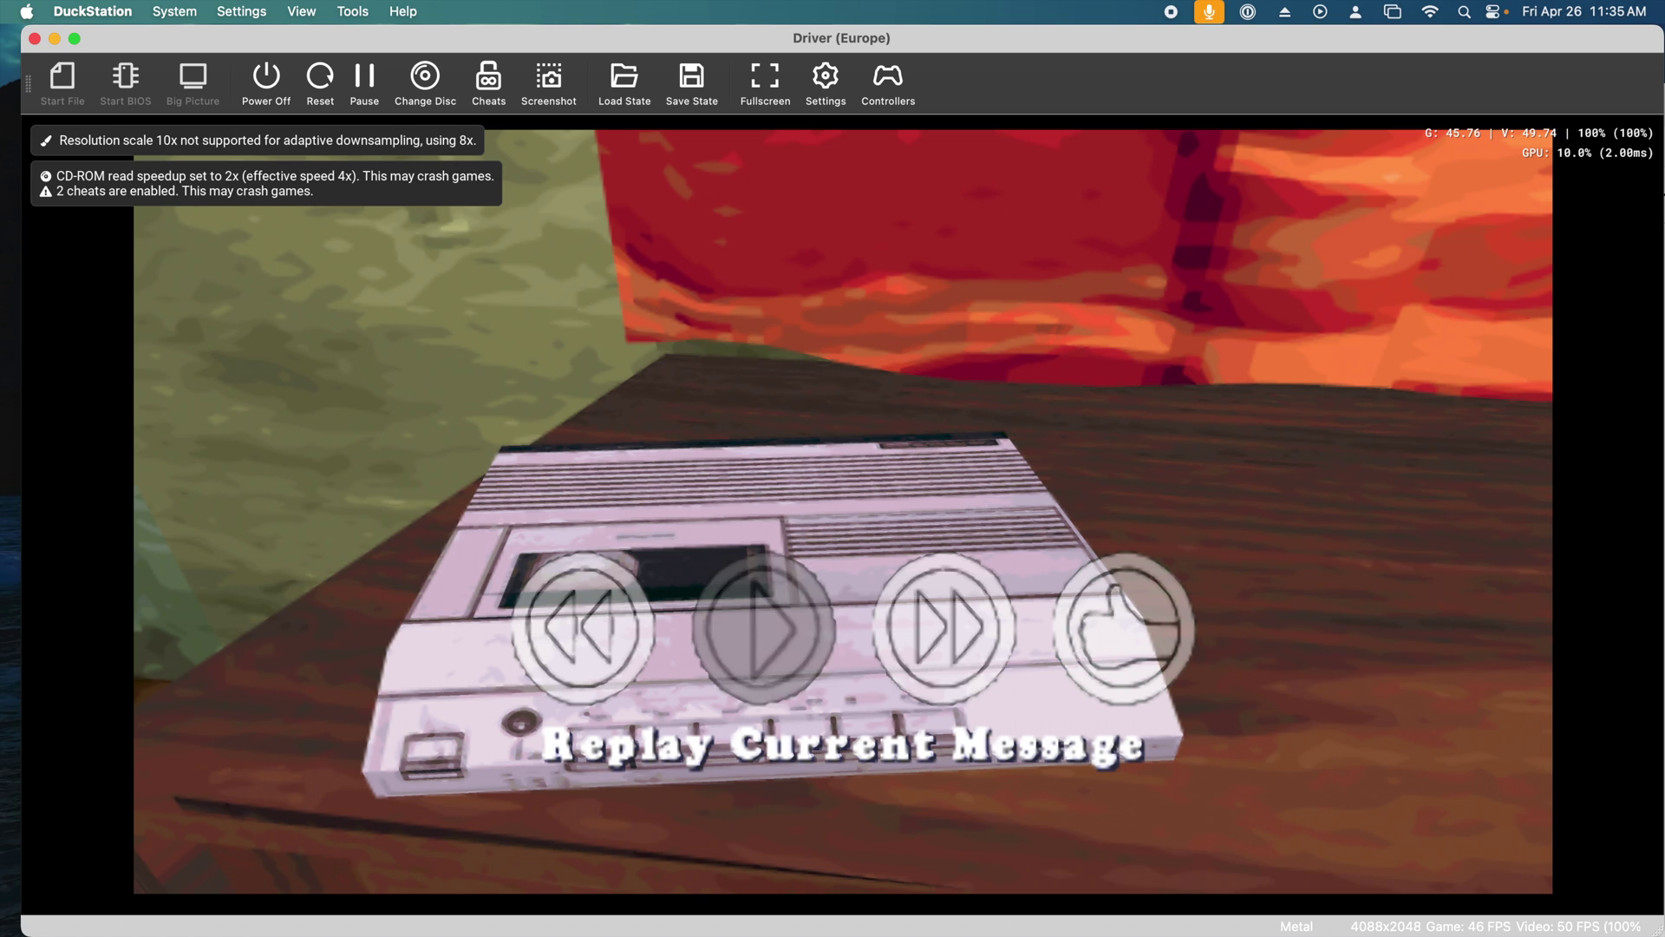
# Save Driver's current state to Game Save 1 and load that state back into the game
pyautogui.click(610, 48)
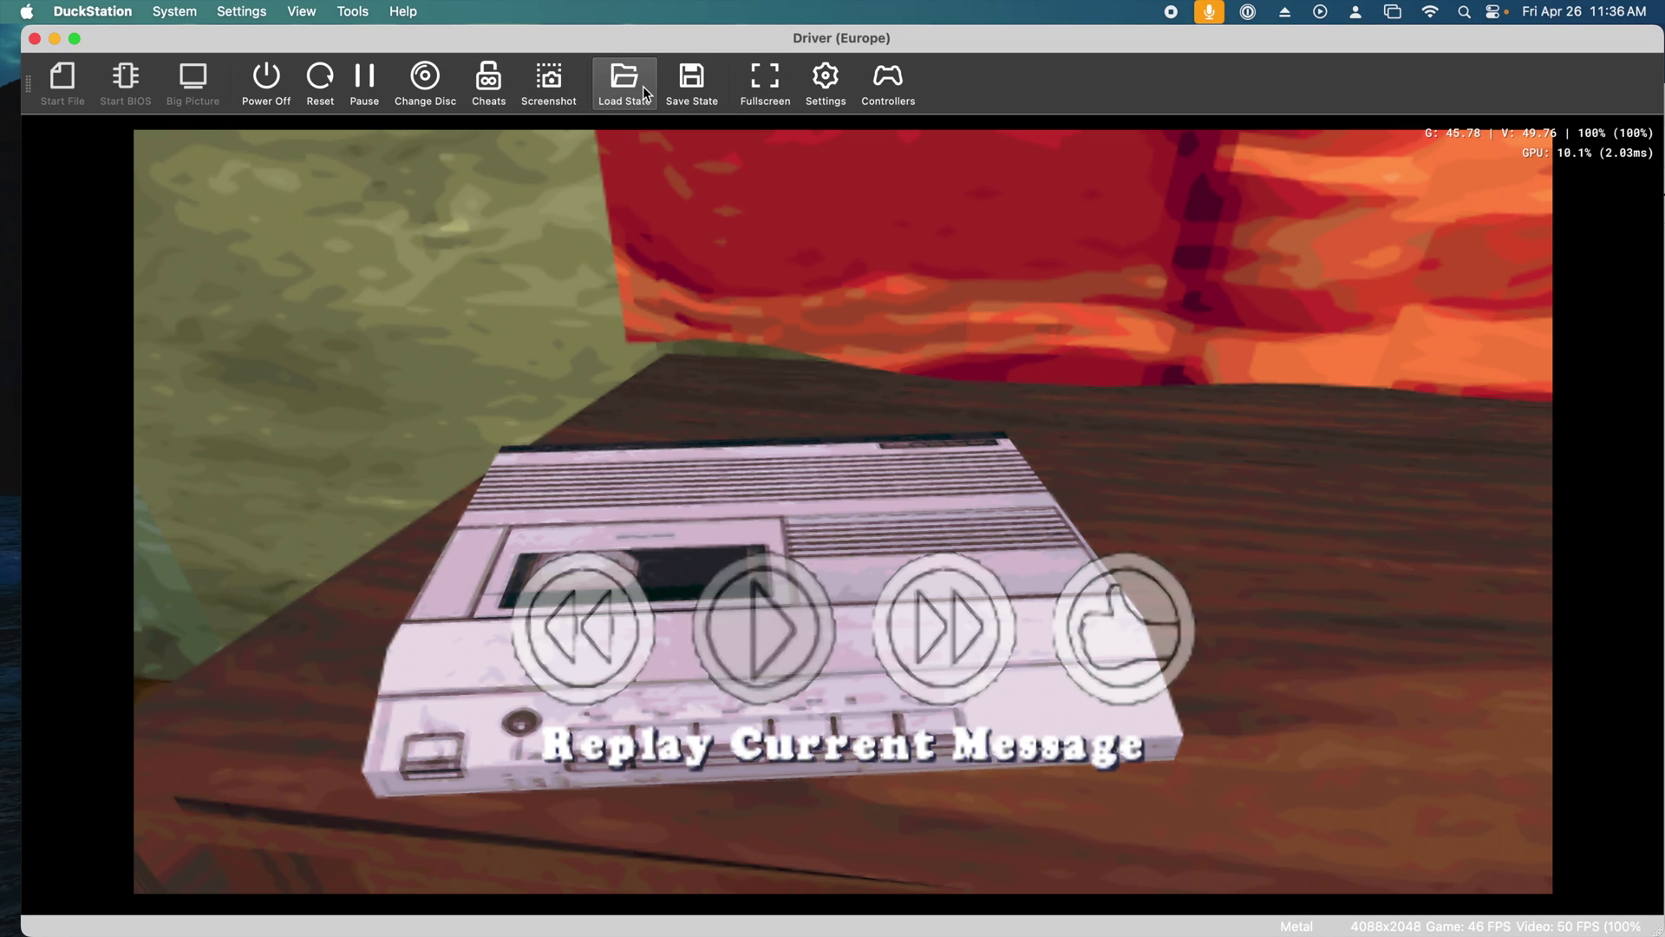
pyautogui.click(698, 86)
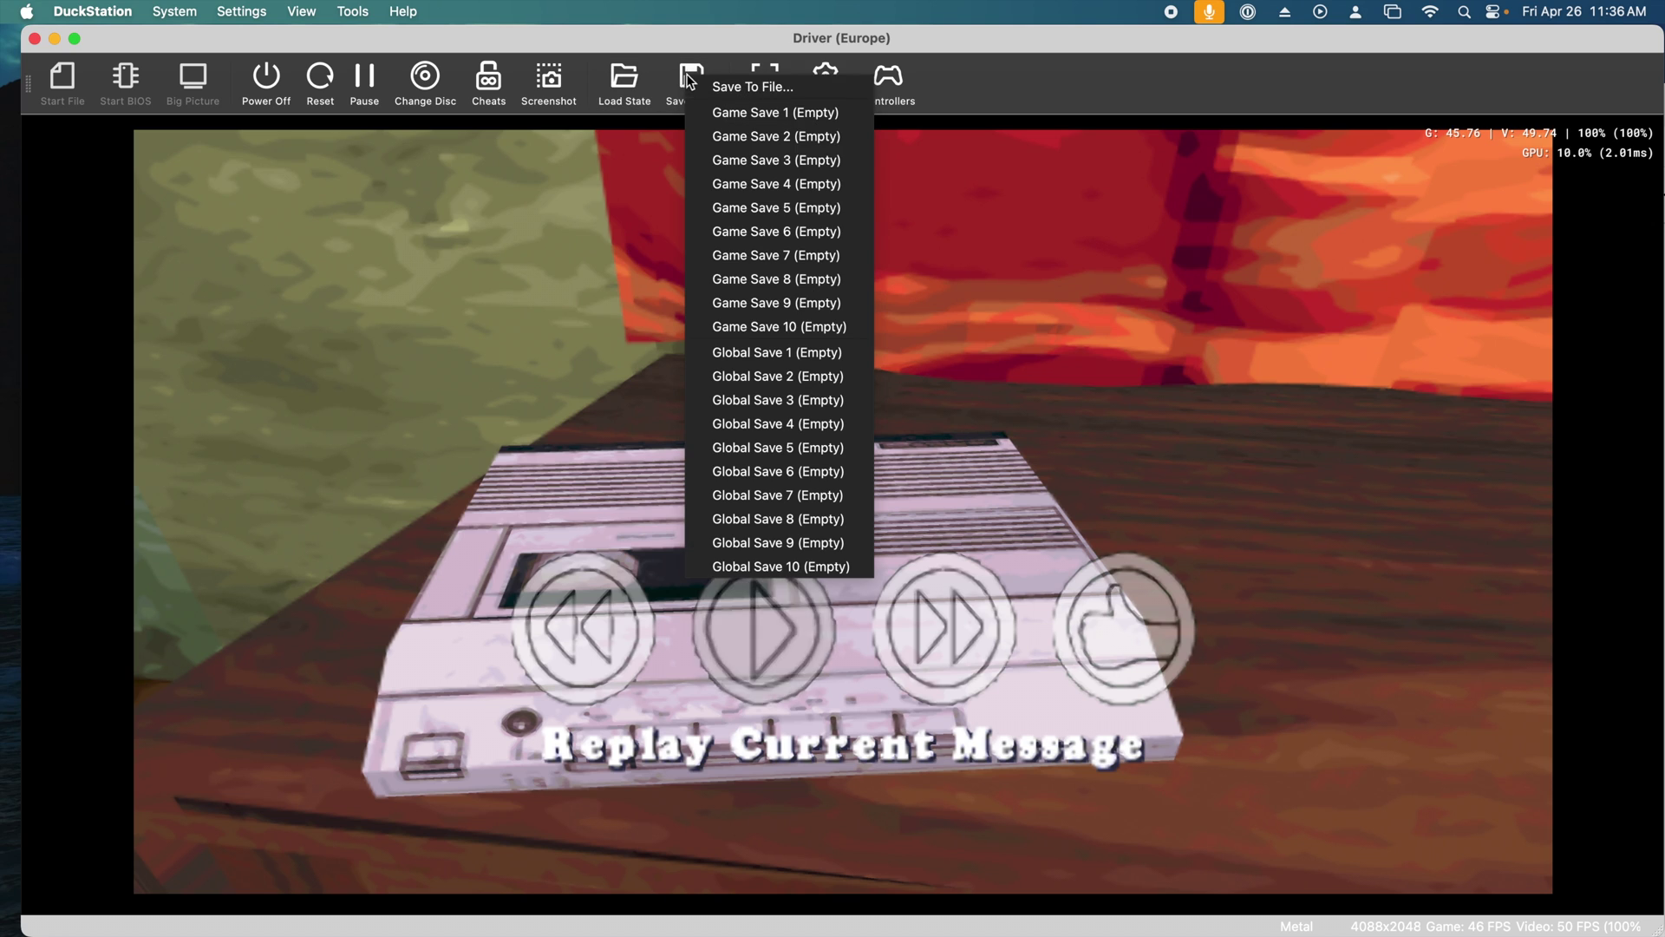
pyautogui.click(810, 112)
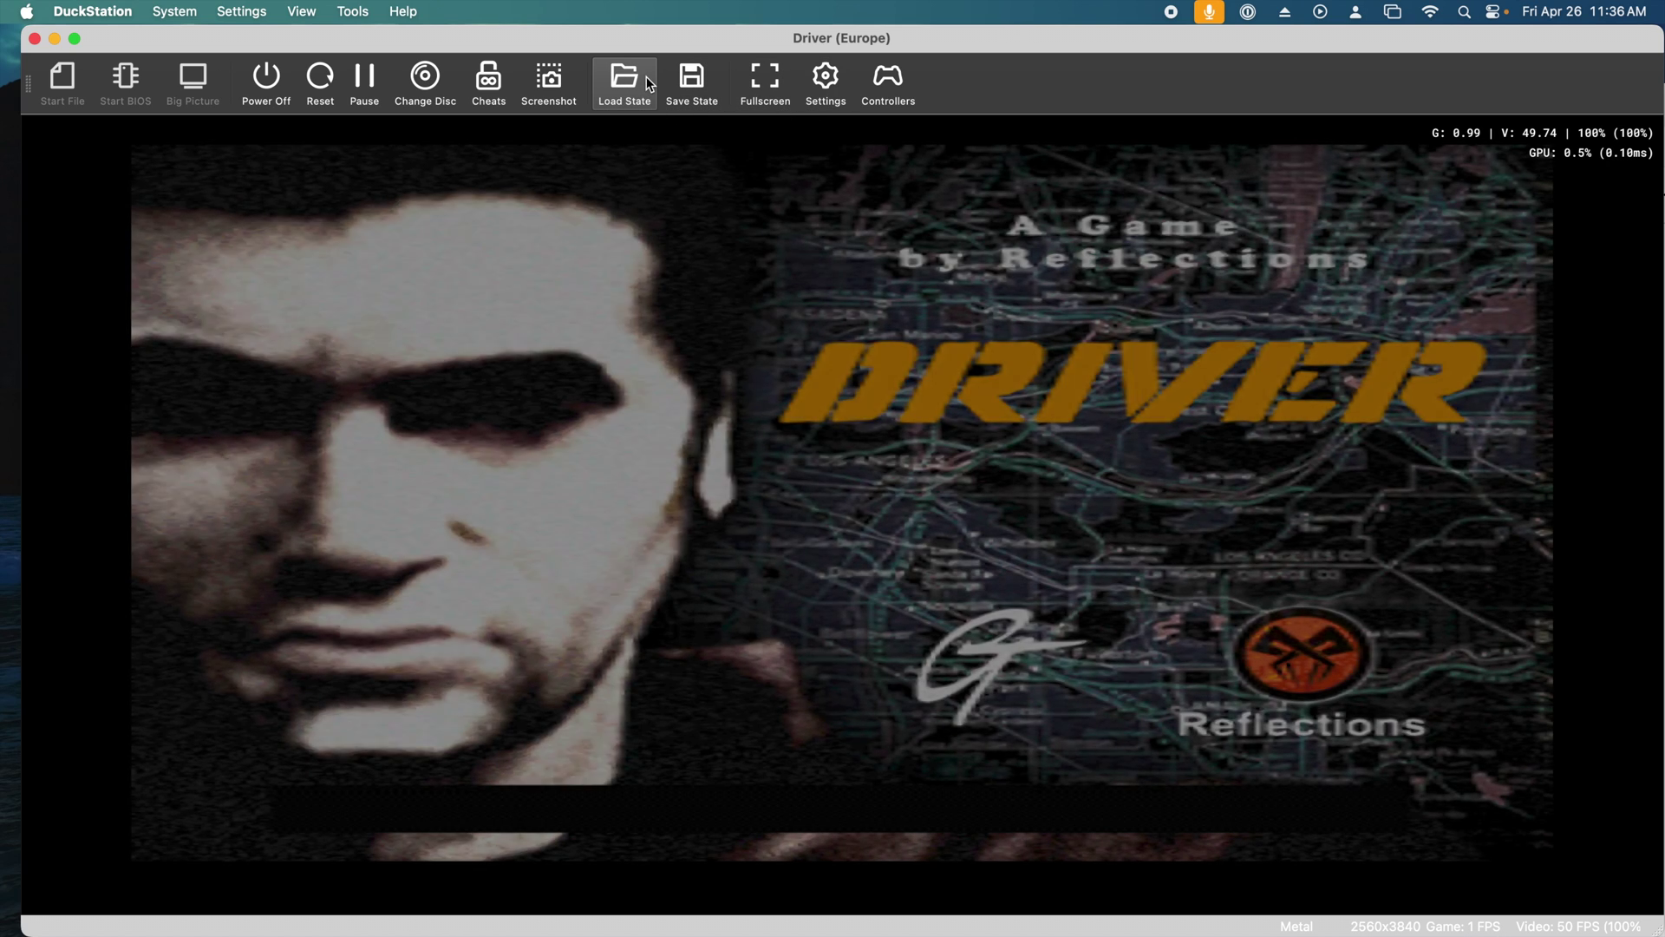
pyautogui.click(647, 76)
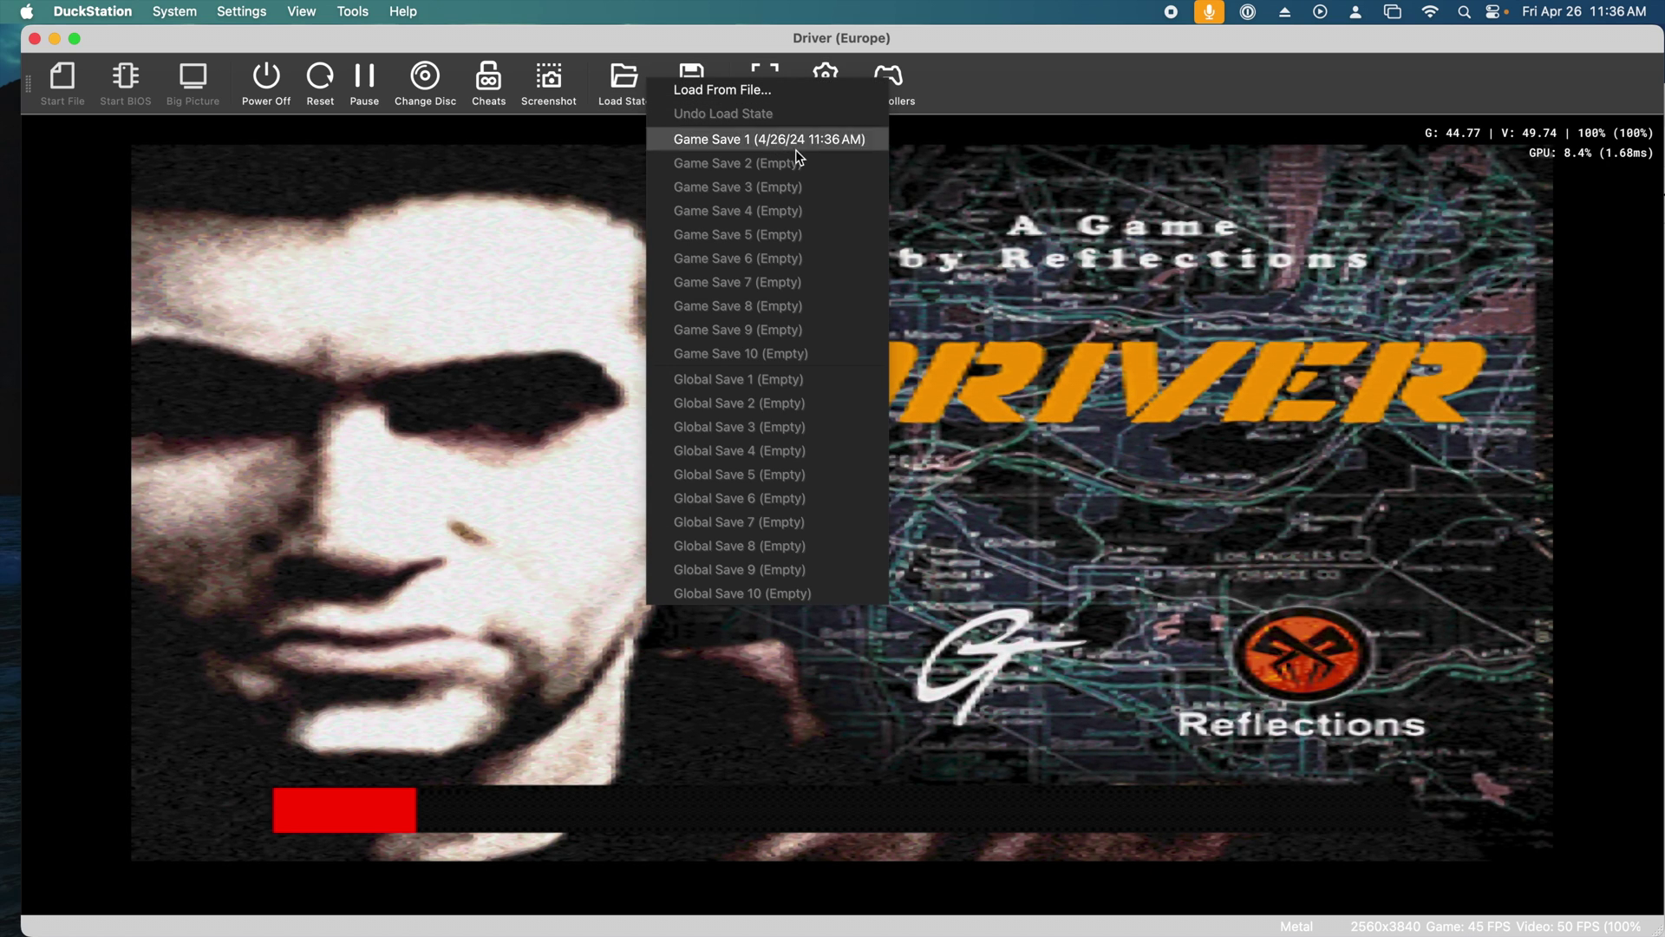
pyautogui.click(770, 140)
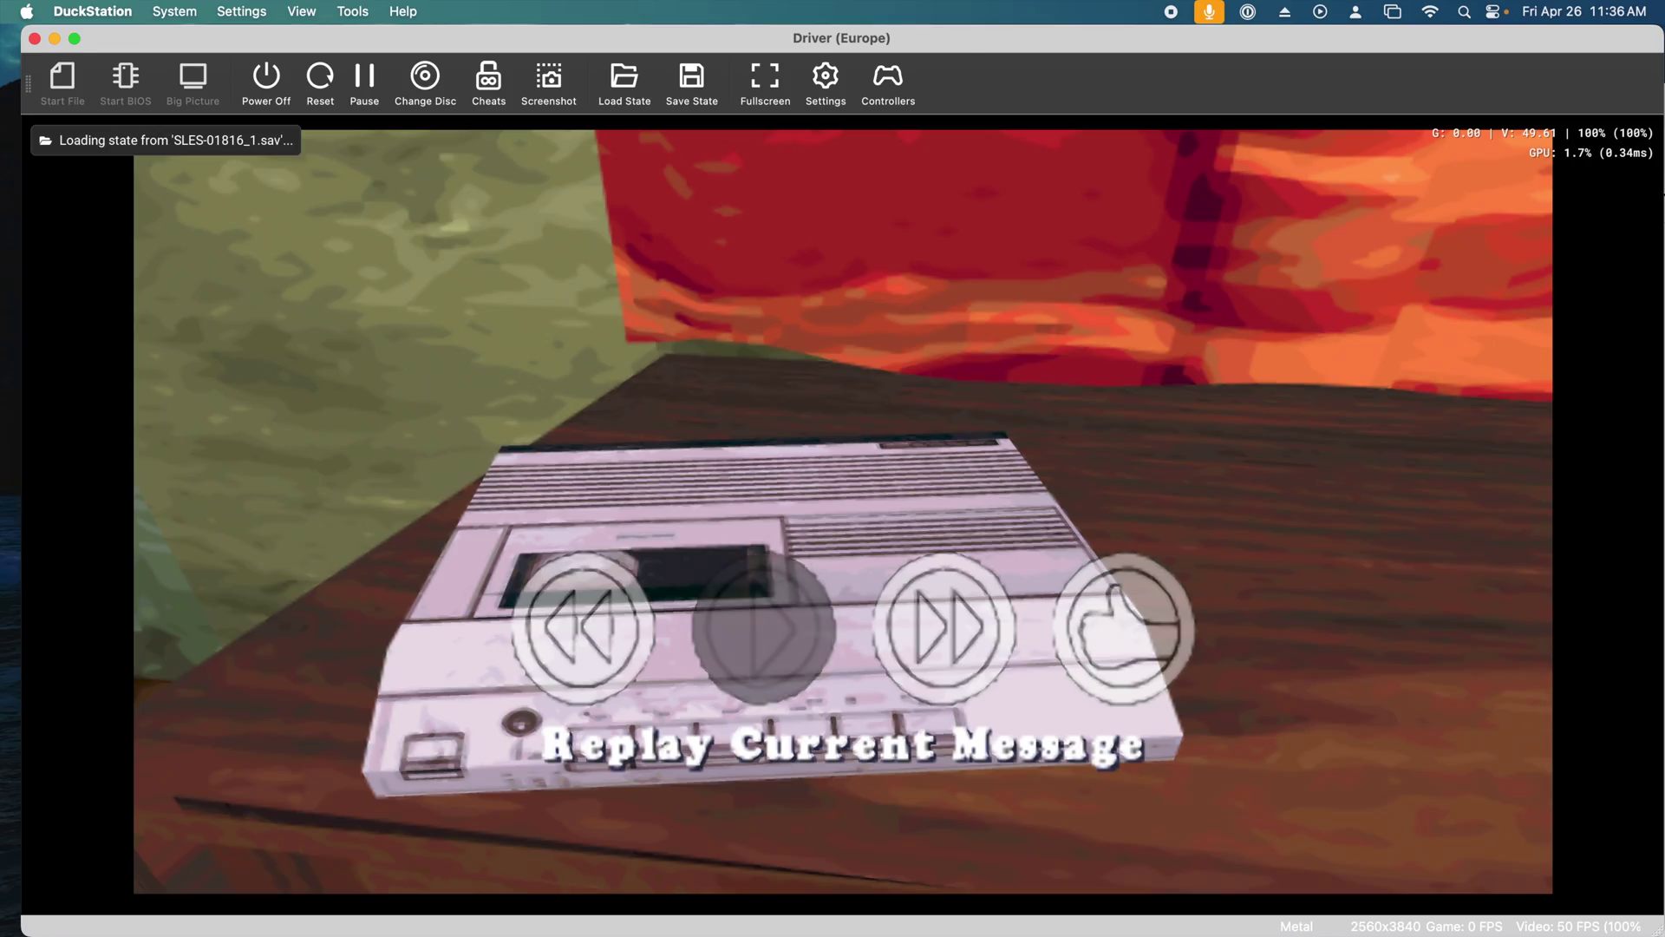